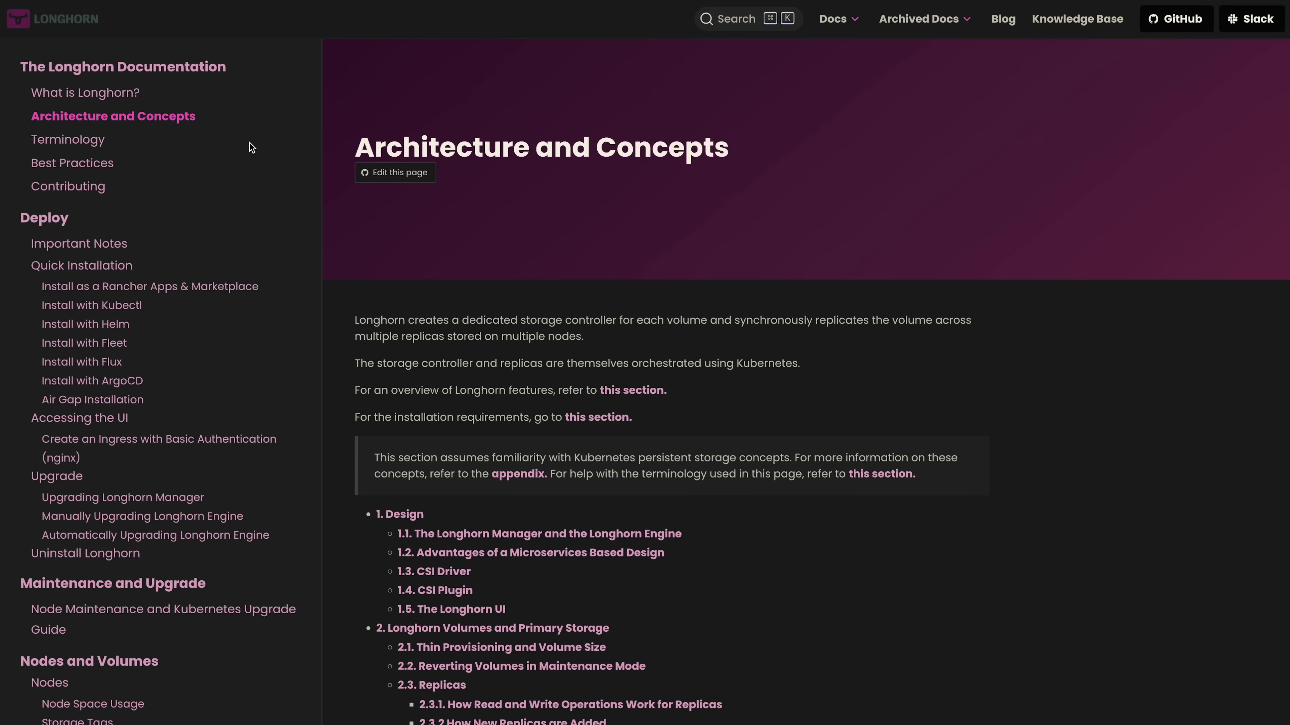
- Scroll the docs sidebar and read the Longhorn Terminology page
scroll(538, 167, "down", 15)
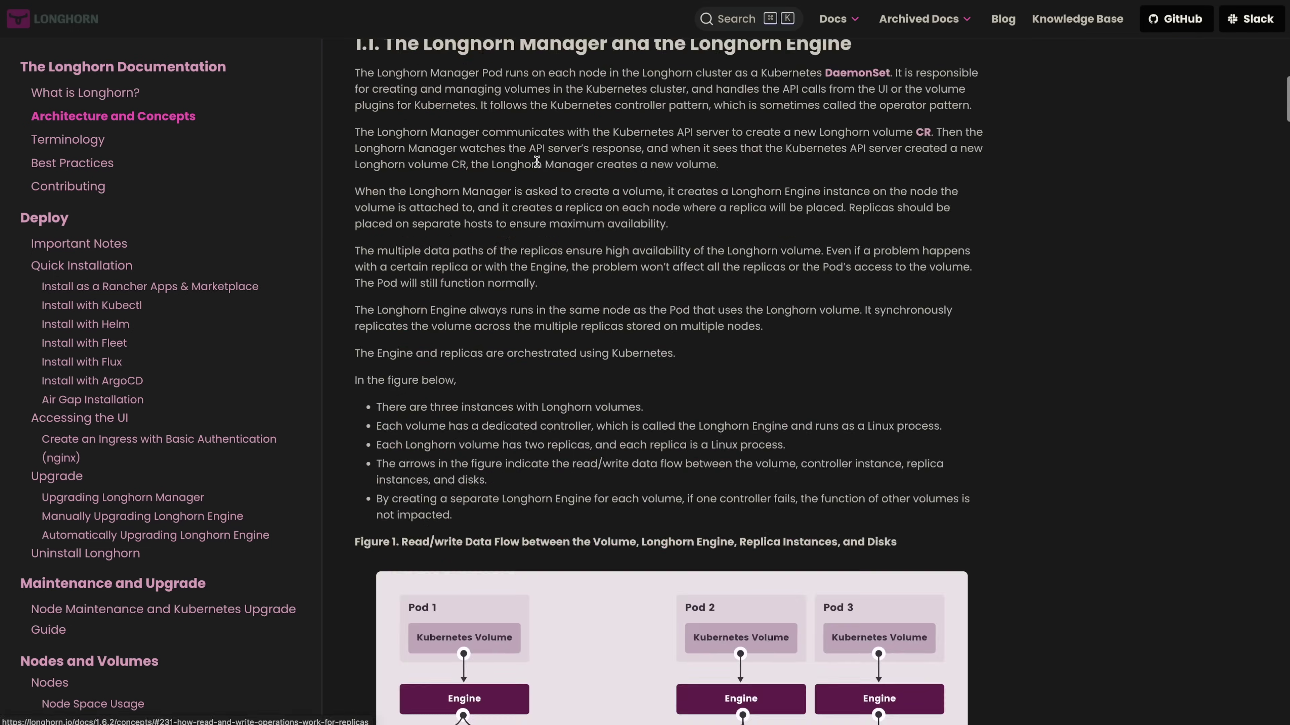
scroll(513, 171, "down", 20)
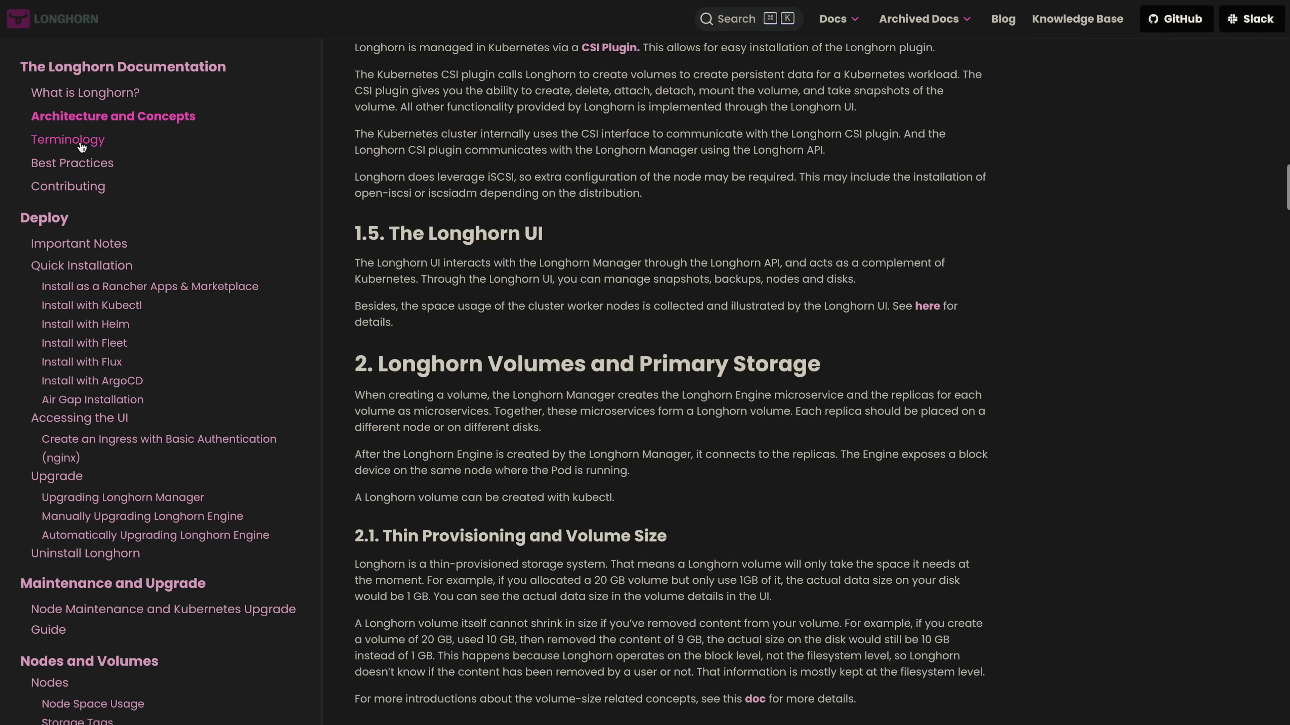
left_click(81, 144)
scroll(492, 227, "down", 15)
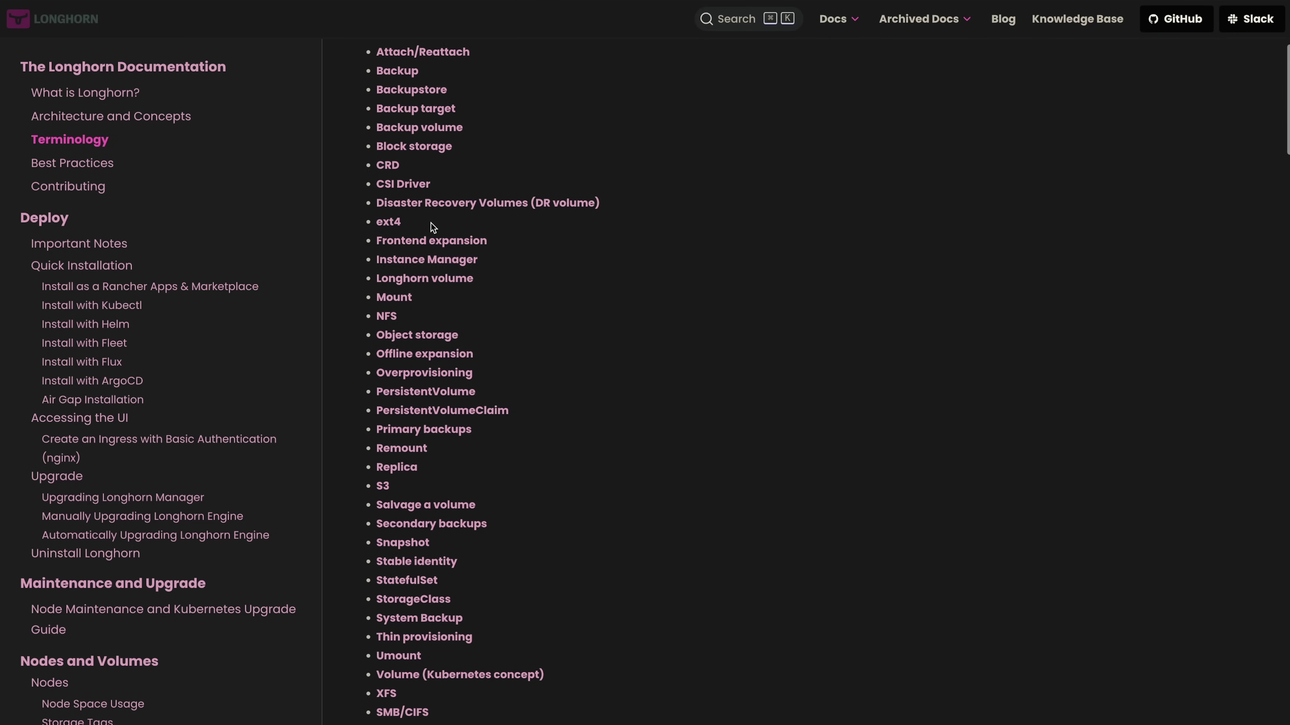
scroll(433, 227, "down", 20)
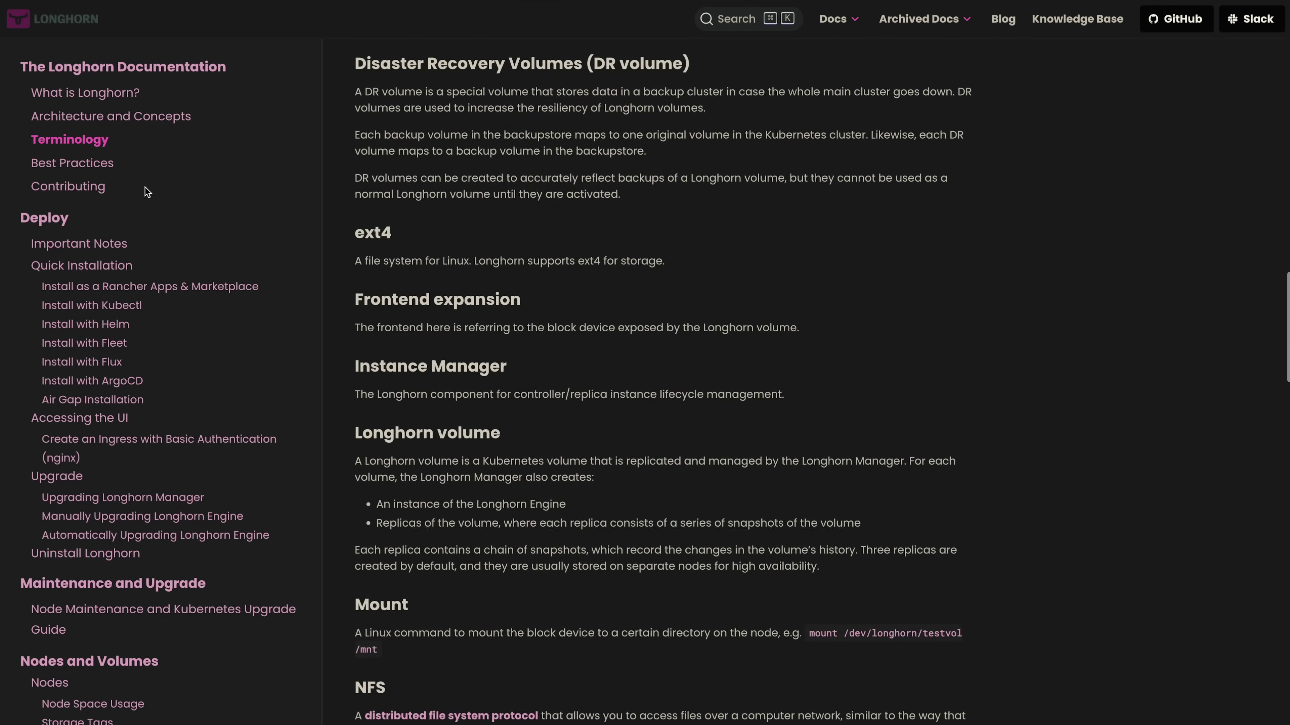
- Read the Best Practices page, jumping to its Disaster Recovery recommendations
left_click(89, 167)
scroll(454, 270, "down", 7)
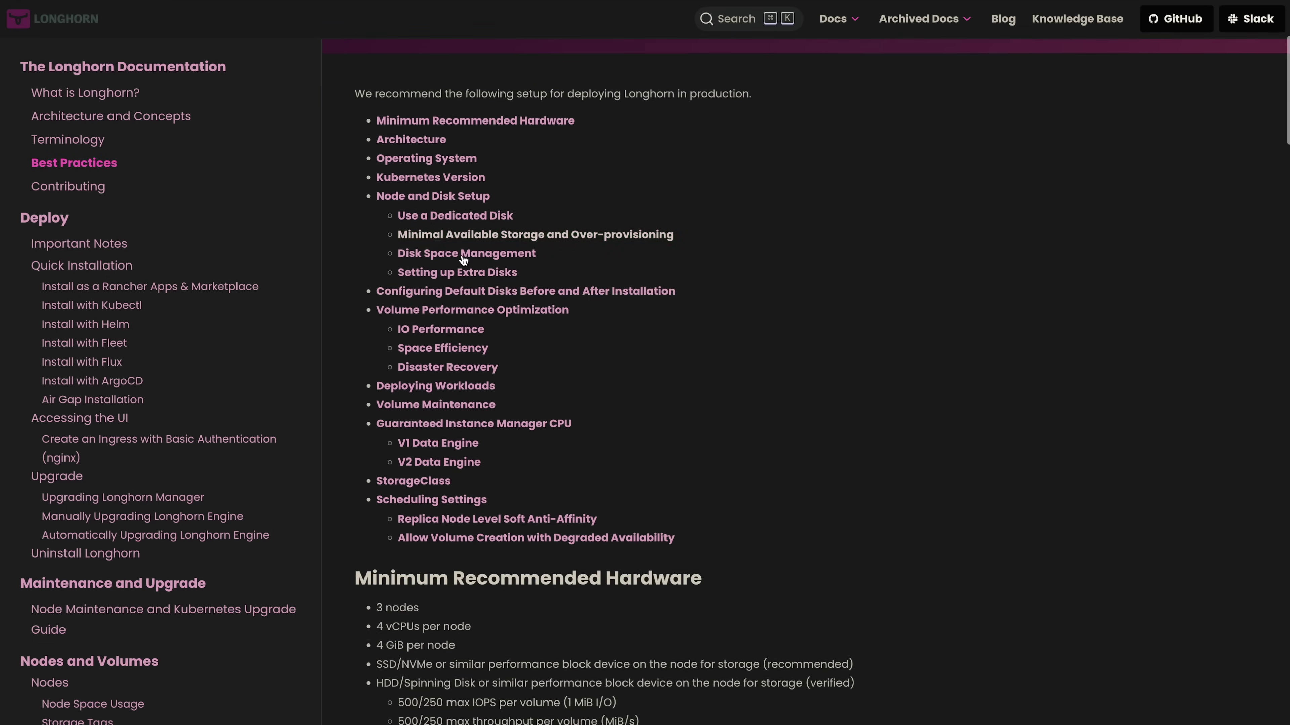
scroll(453, 269, "down", 4)
left_click(440, 106)
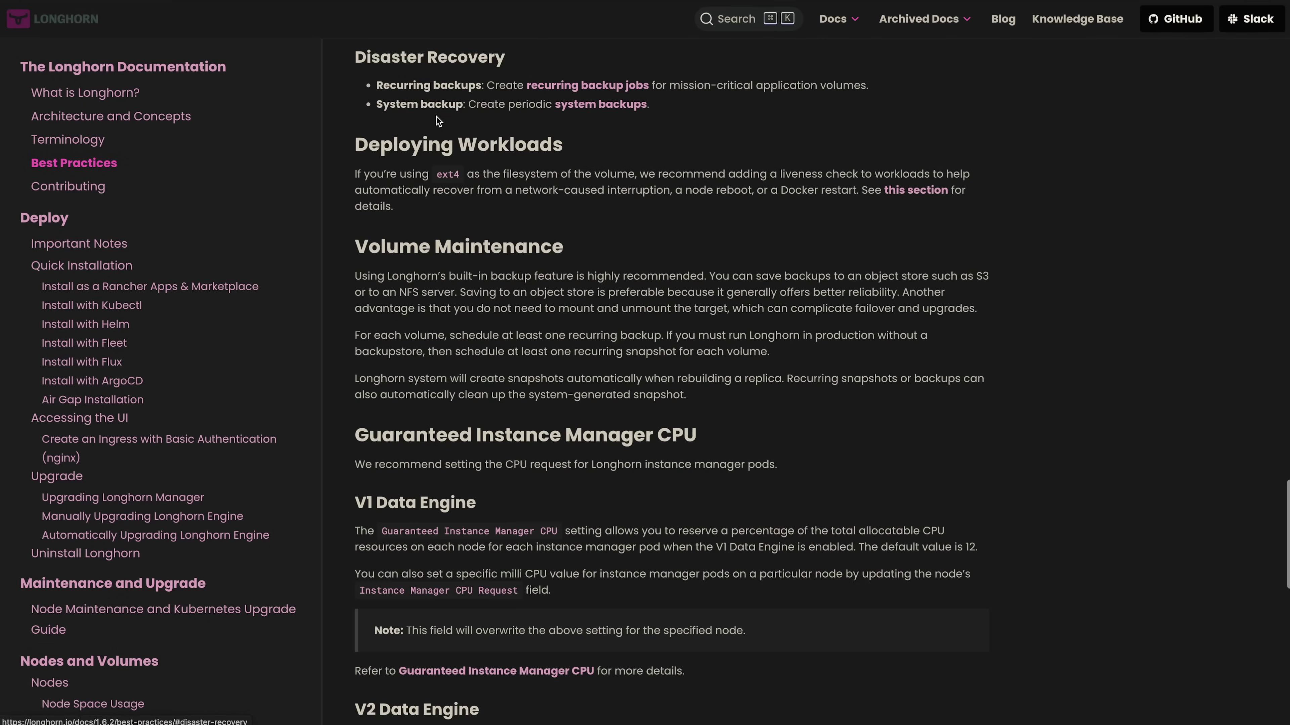
scroll(564, 179, "down", 10)
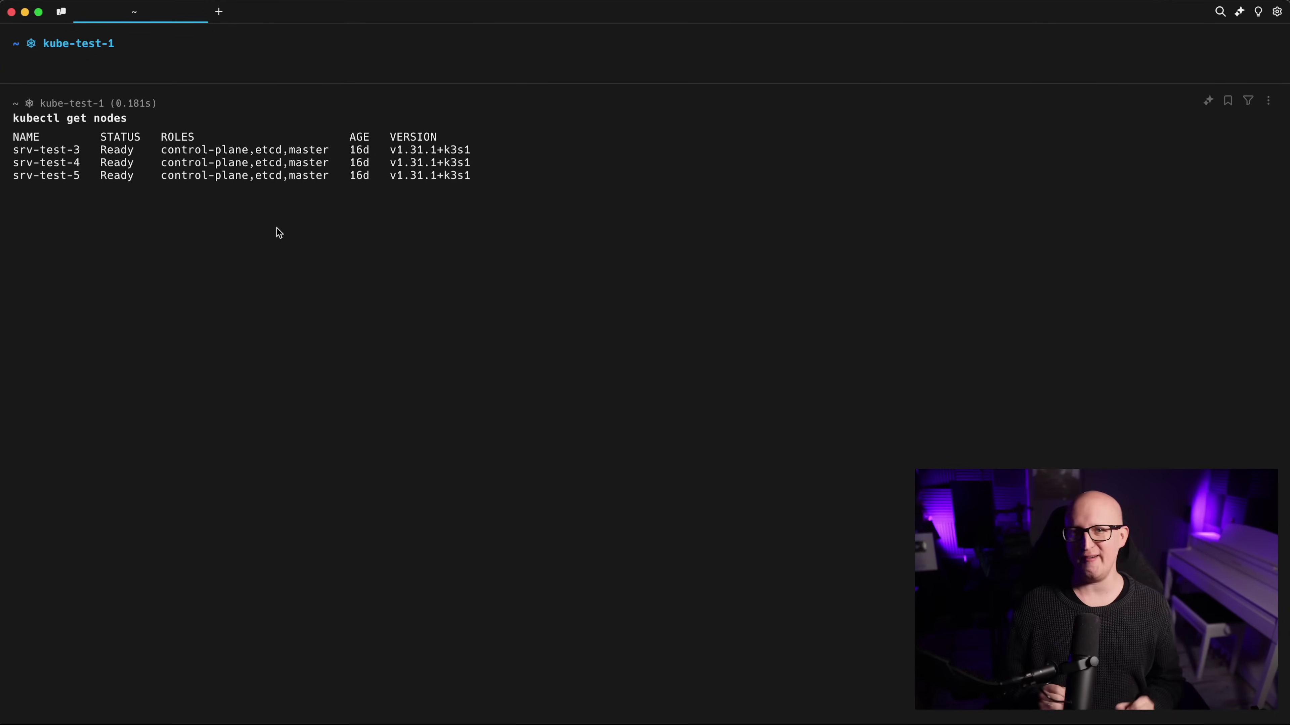
- Highlight the node rows, then the traefik and cert-manager rows of the namespace listing
left_click_drag(591, 164, 143, 121)
left_click(146, 125)
left_click(227, 268)
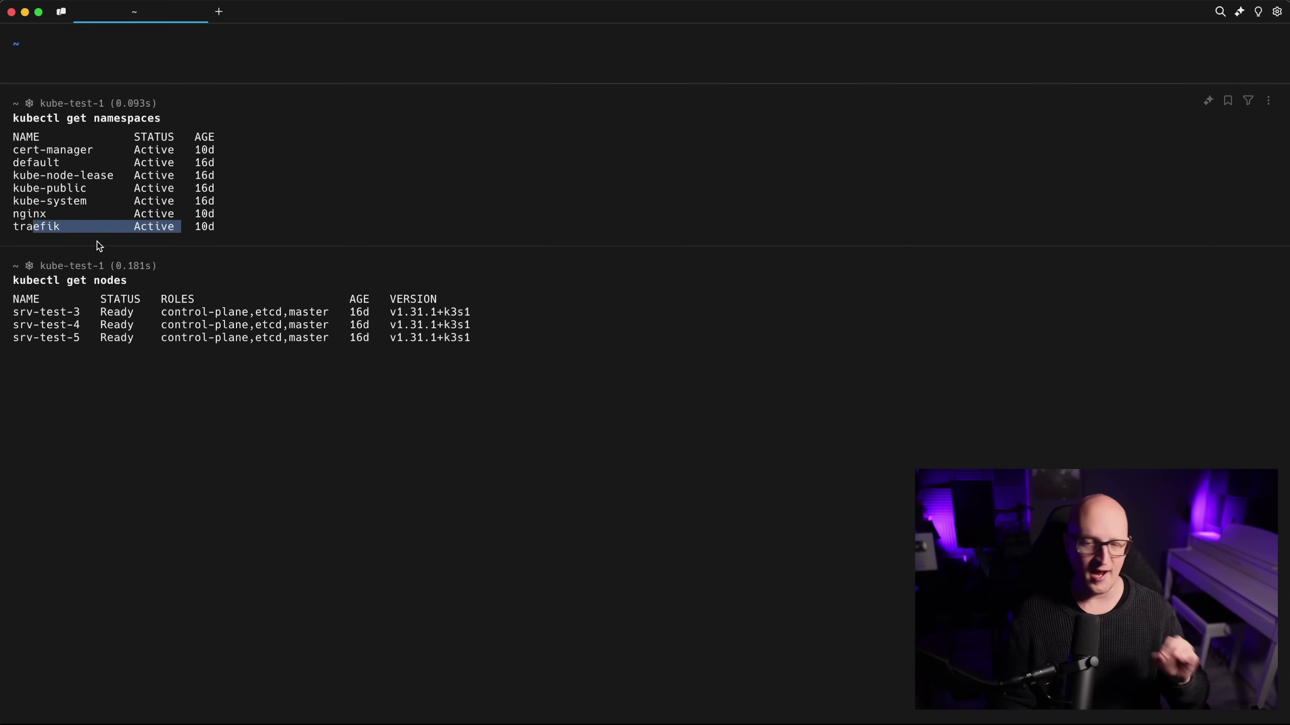
left_click_drag(13, 226, 201, 229)
left_click_drag(229, 151, 52, 157)
left_click(92, 65)
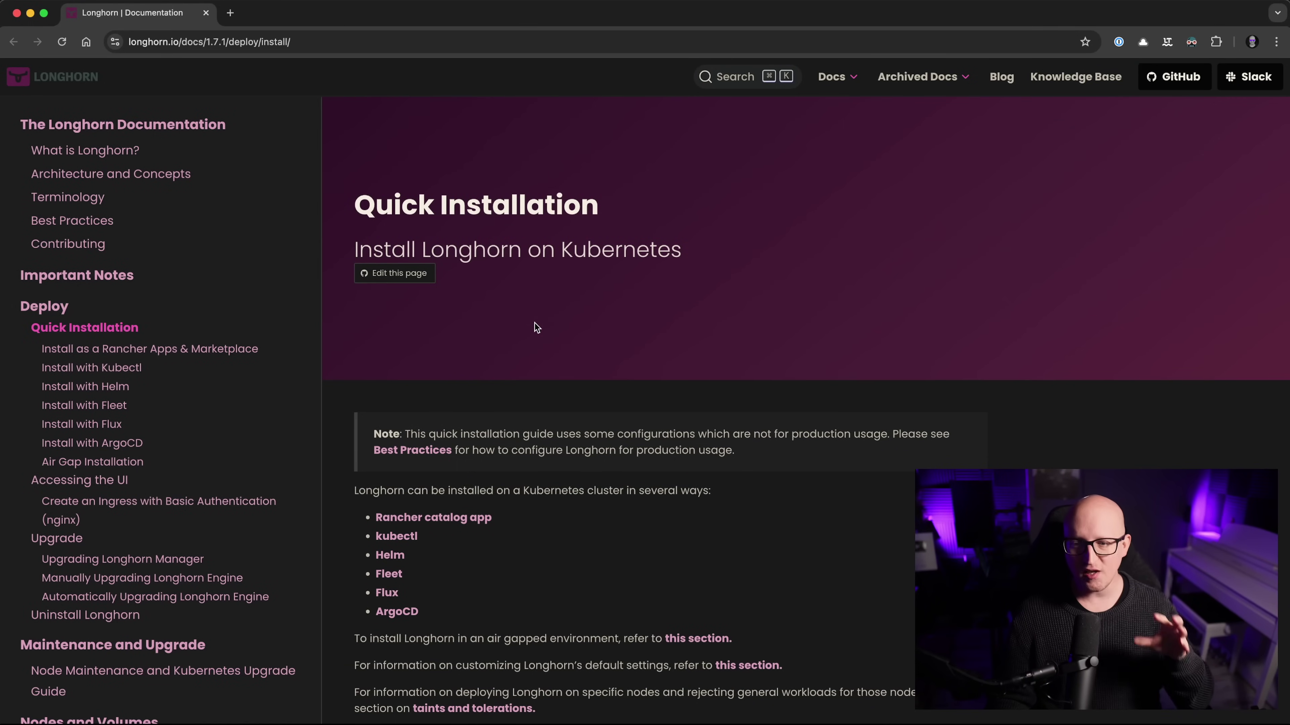
- Scroll to Installation Requirements and open the 'This script' link in a new tab
scroll(549, 335, "down", 5)
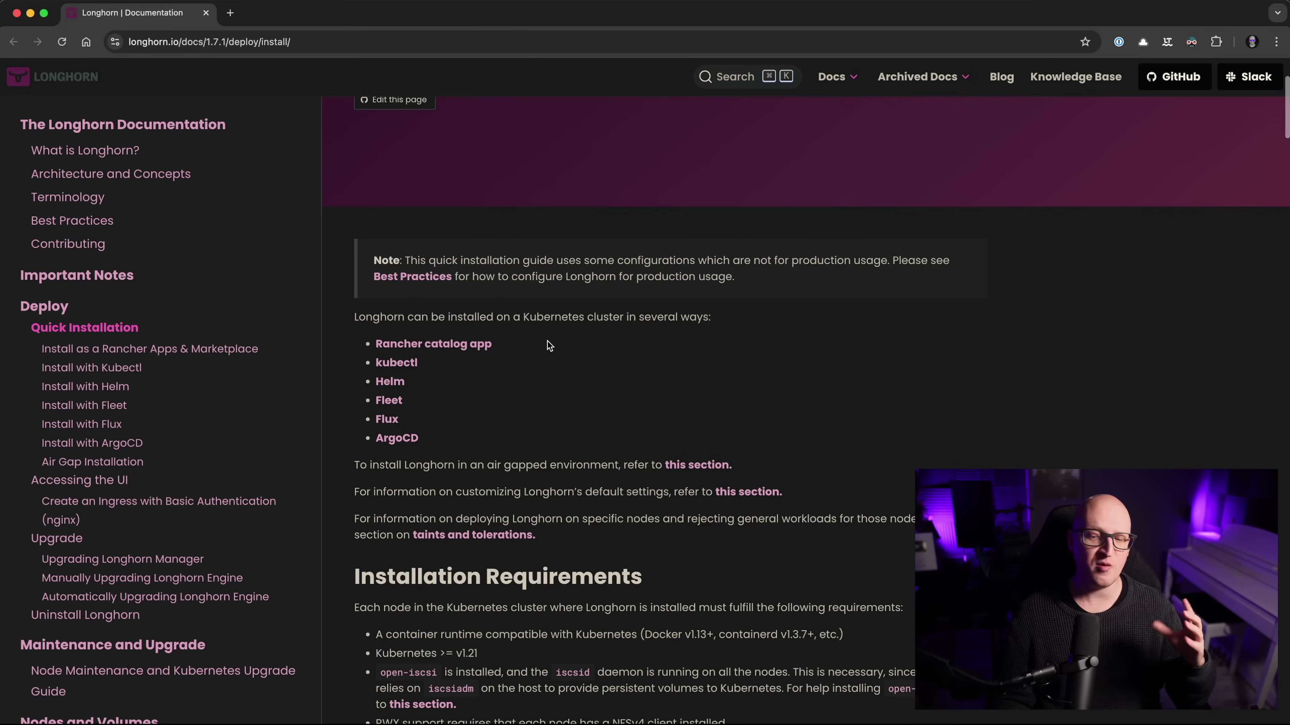
scroll(549, 342, "down", 3)
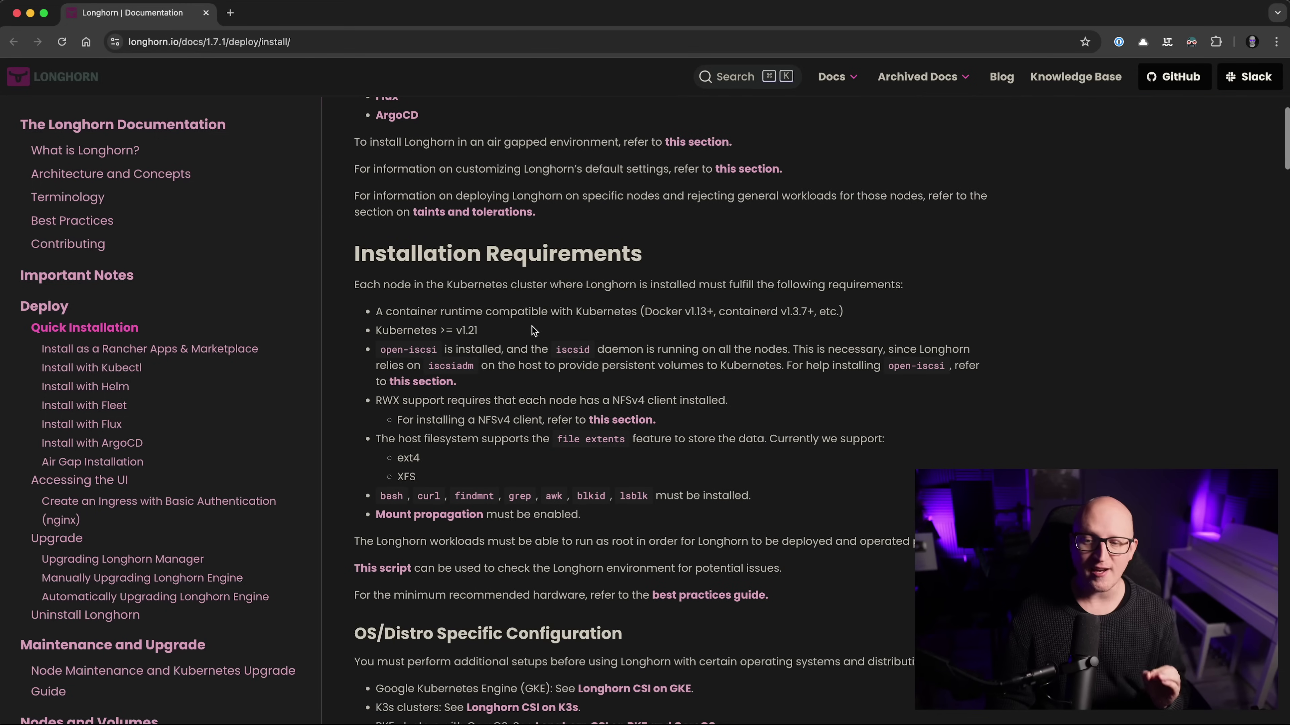
scroll(450, 267, "down", 1)
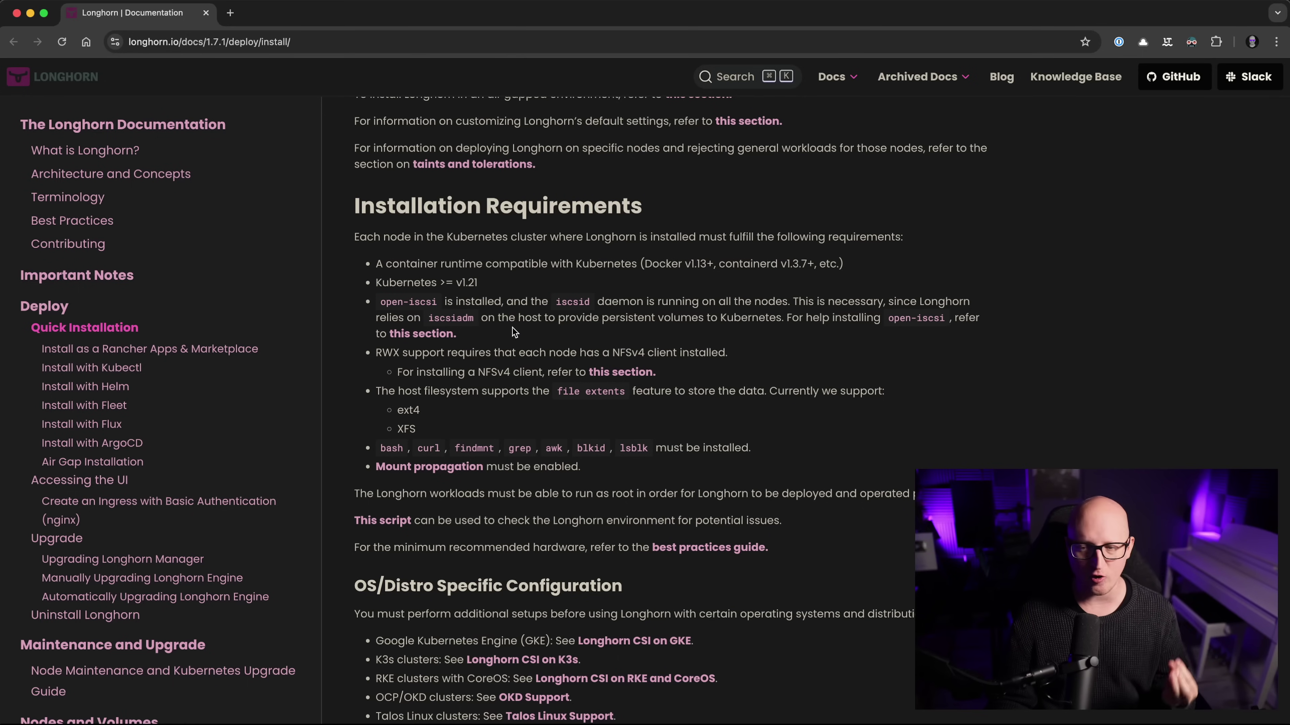
scroll(512, 330, "down", 2)
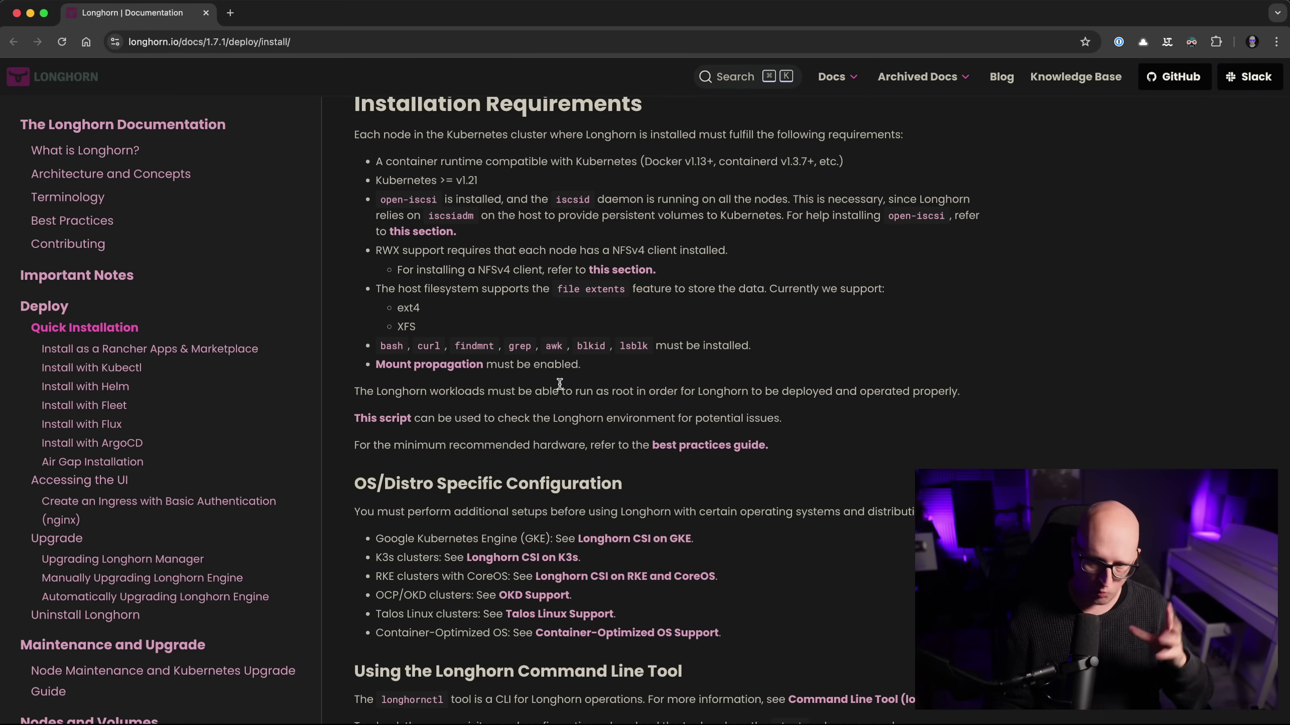
right_click(387, 405)
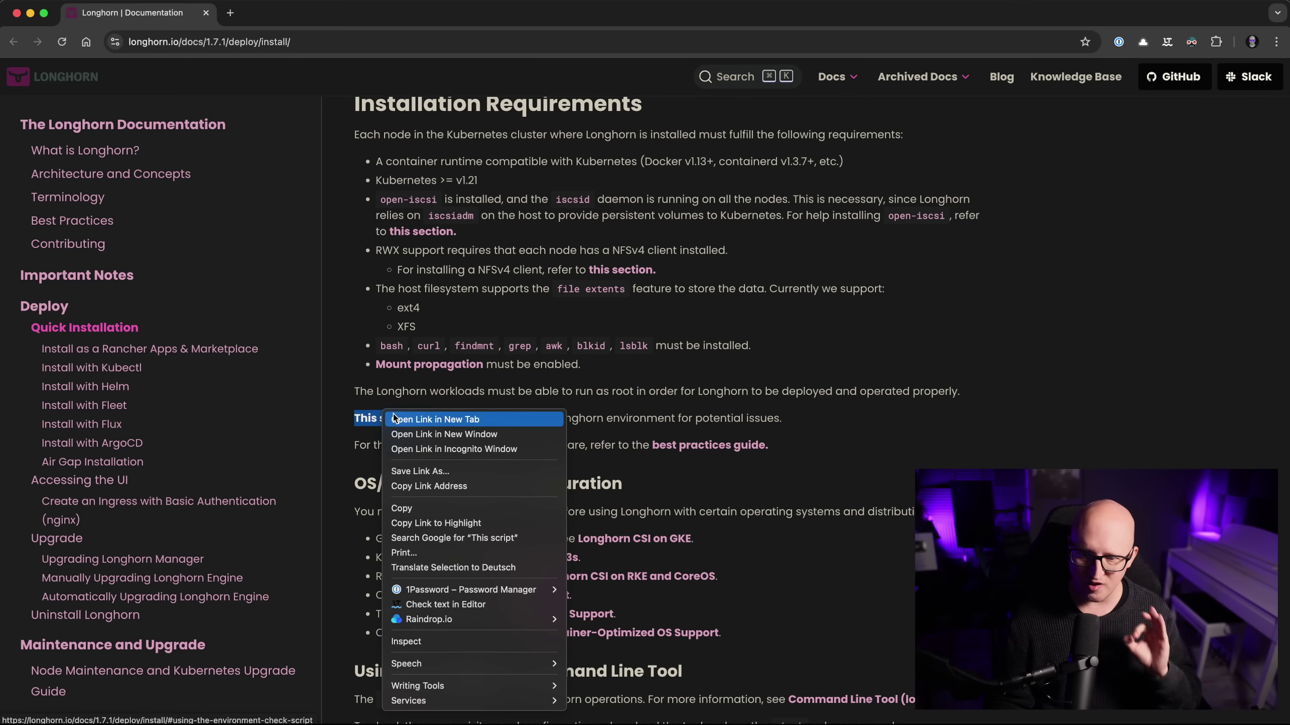
left_click(412, 419)
- Select the environment check curl command and take it back to the terminal
left_click(288, 18)
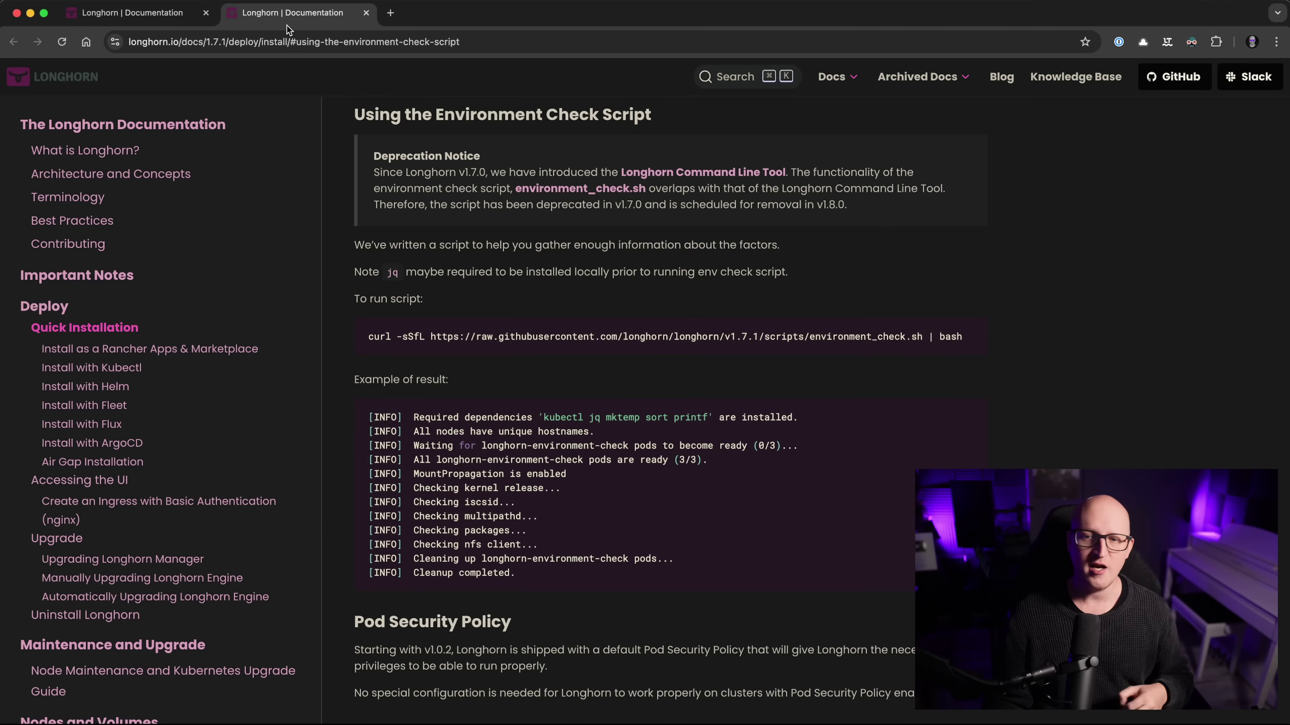
triple_click(501, 330)
key("super+c")
key("super+Tab")
- ssh into srv-test-3 and run the environment_check.sh curl command, then rerun it with sudo
type("ss")
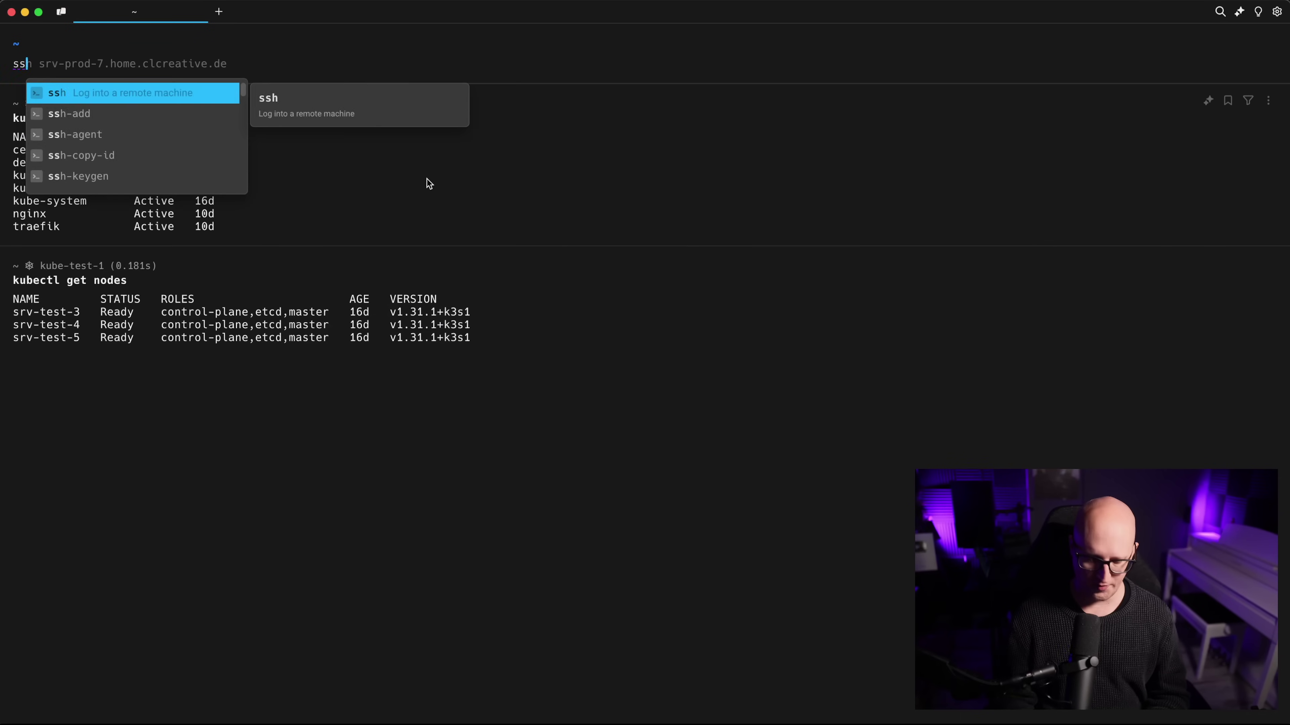
type("h srv-test-3")
key("Tab")
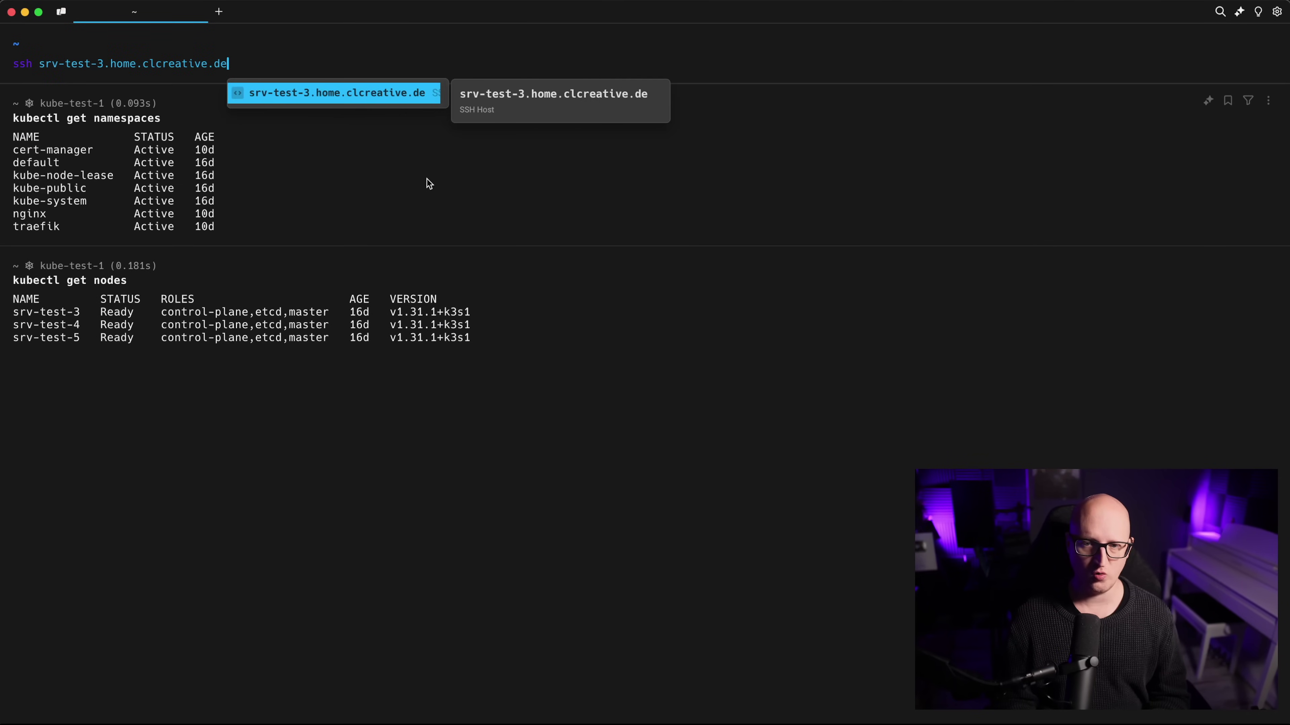
key("Return")
key("super+v")
key("Return")
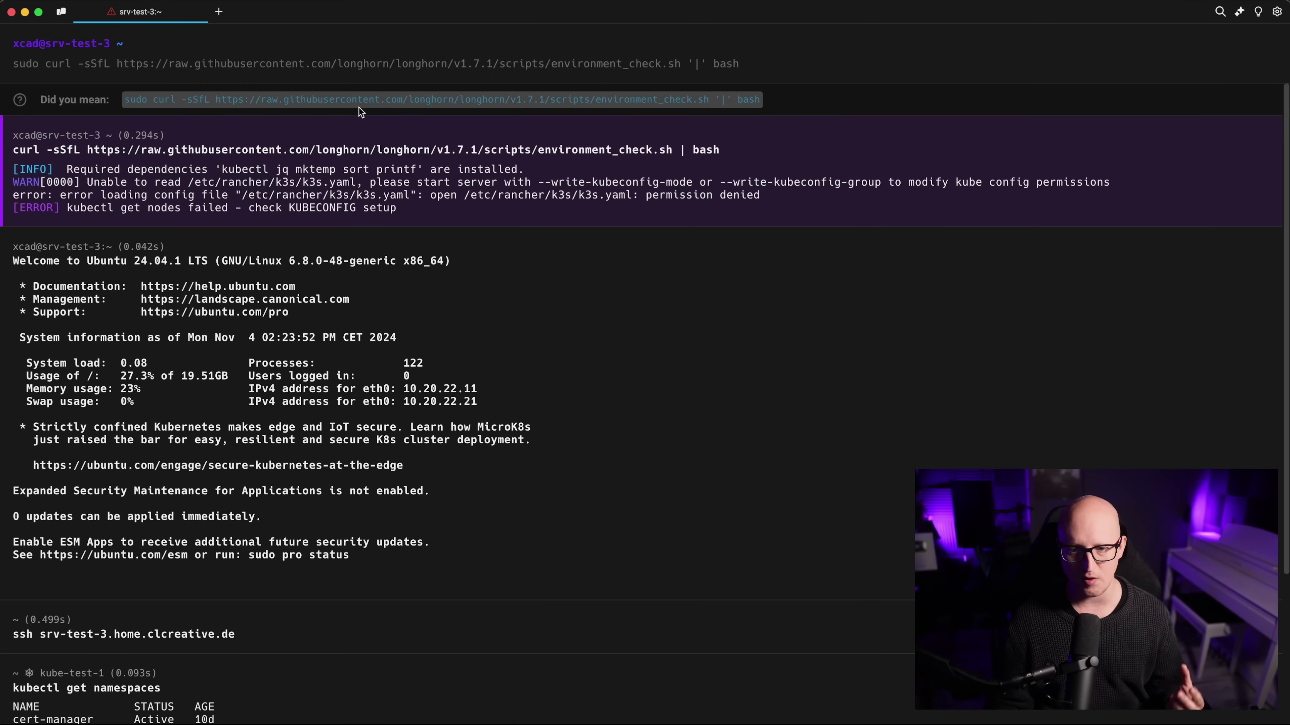
key("Up")
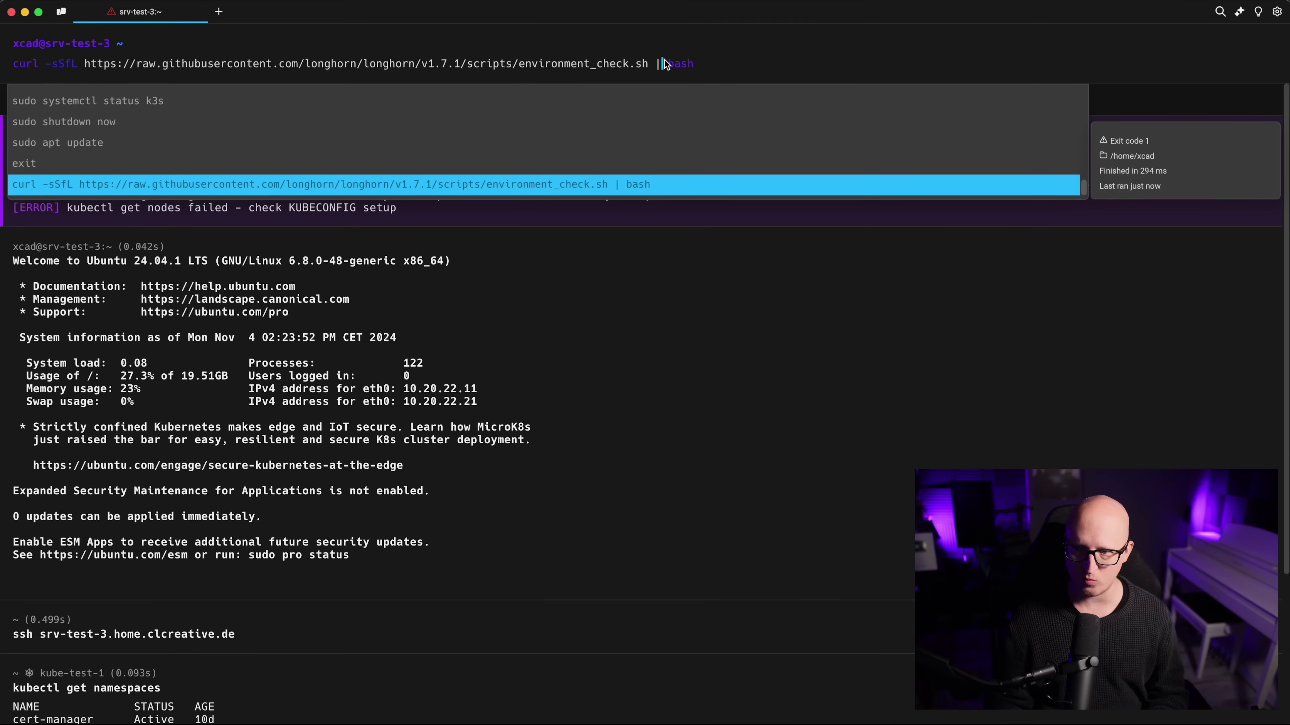
type("sudo")
key("Return")
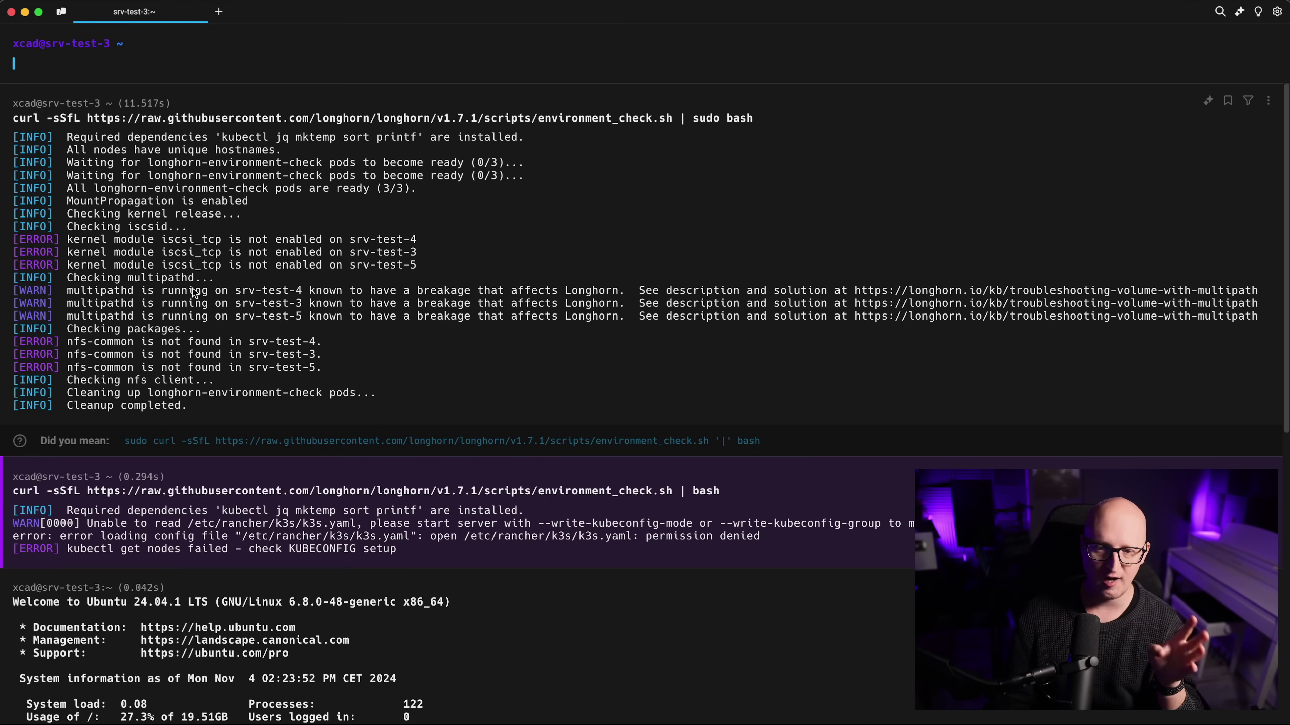
- Highlight the iscsi_tcp and nfs-common errors alongside the docs' NFSv4 client installation note
left_click_drag(73, 243, 427, 269)
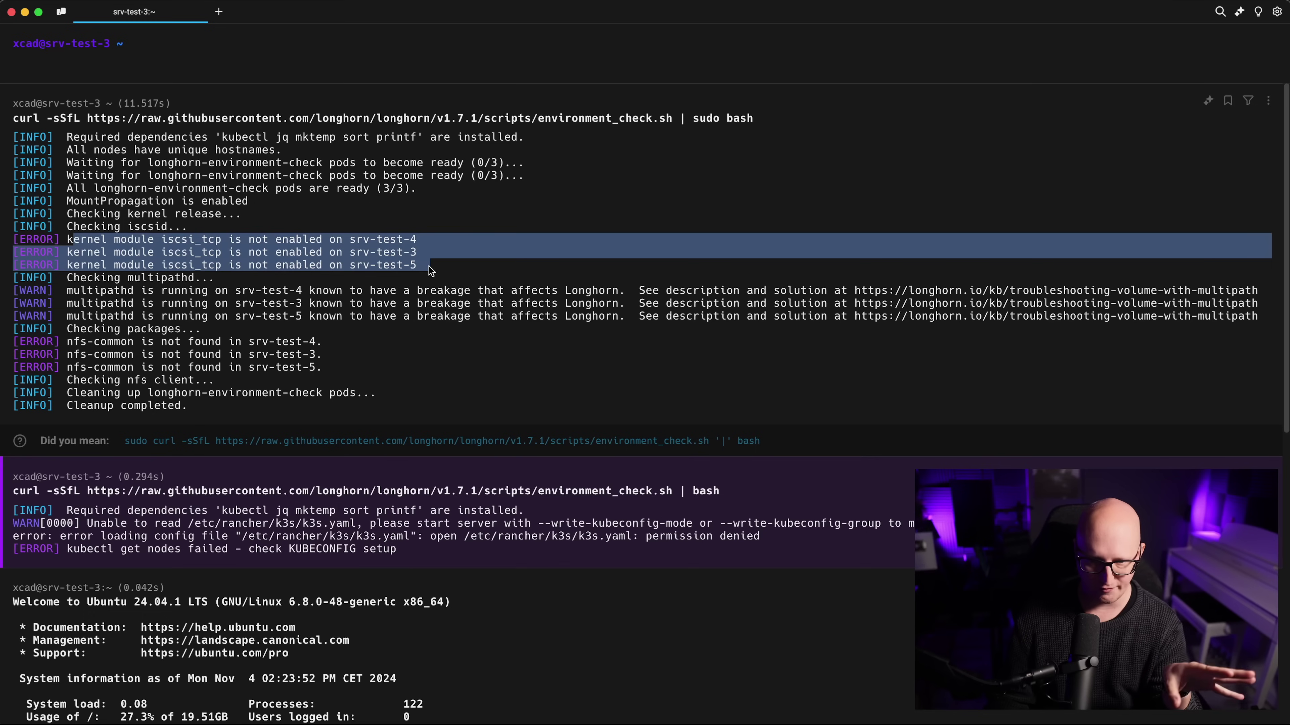
left_click_drag(73, 346, 335, 369)
left_click(334, 390)
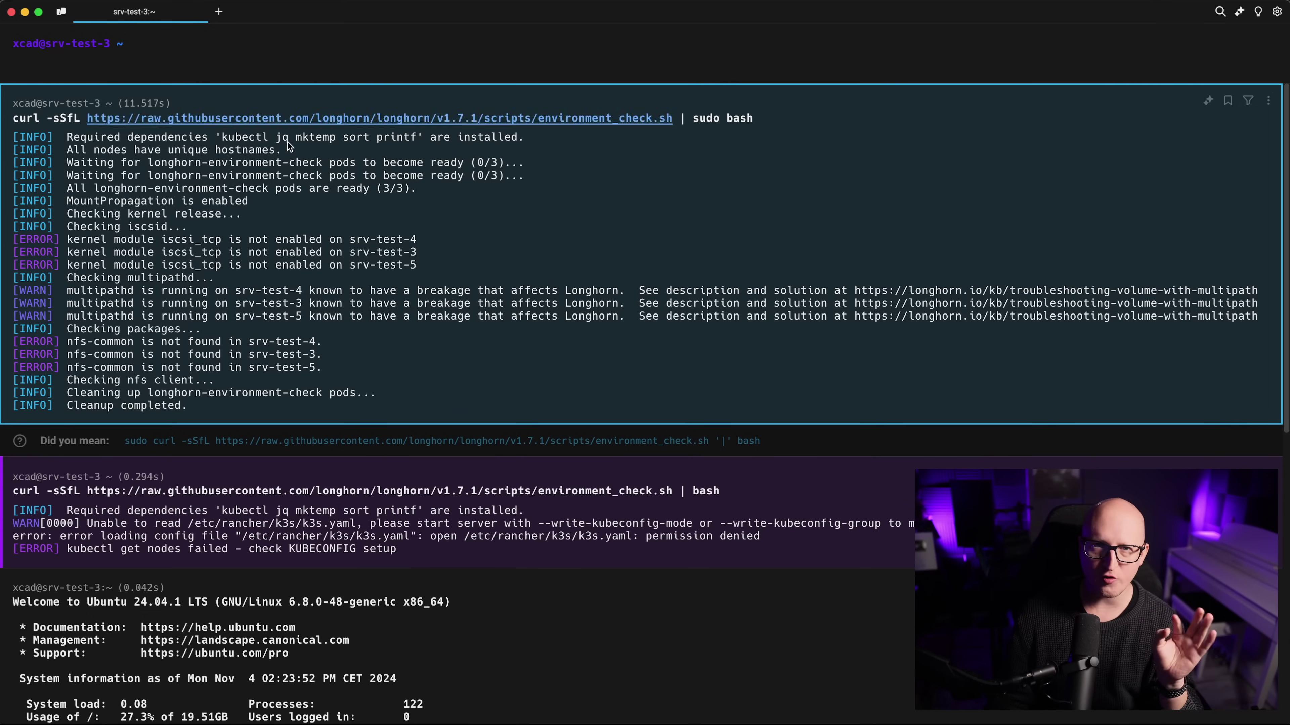
key("super+Tab")
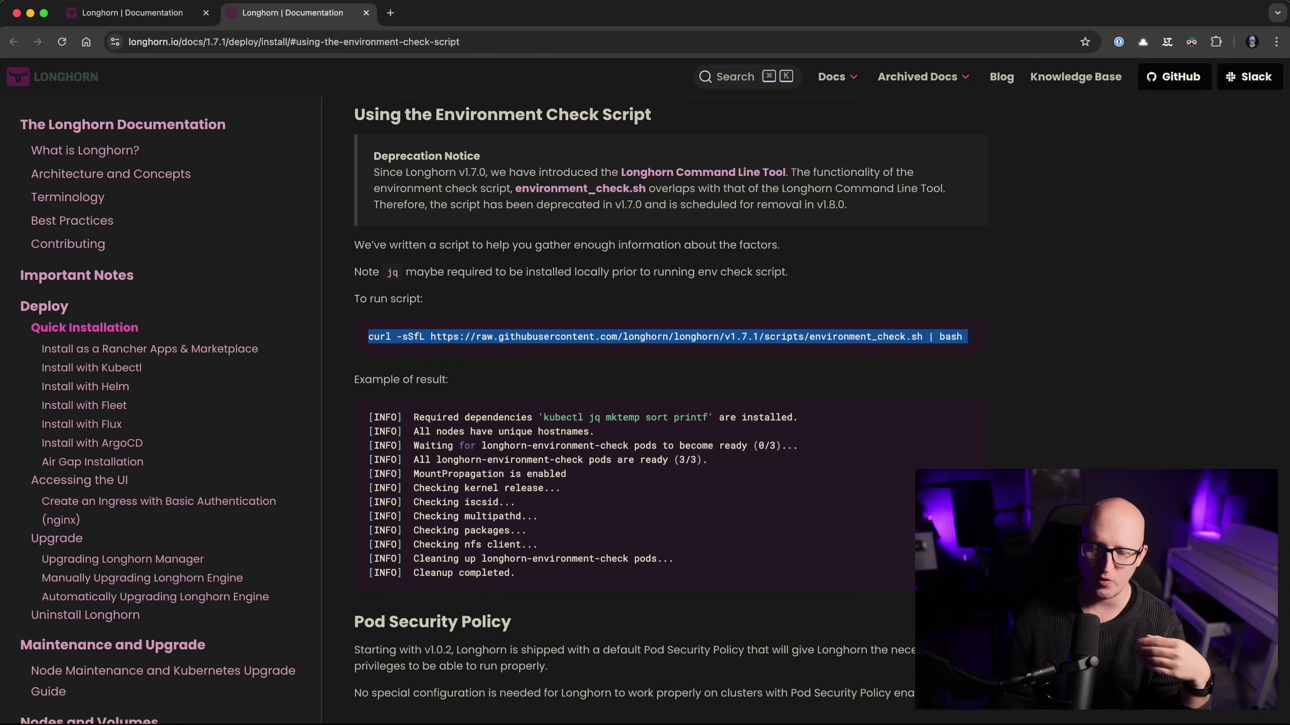
left_click(489, 362)
scroll(490, 363, "down", 10)
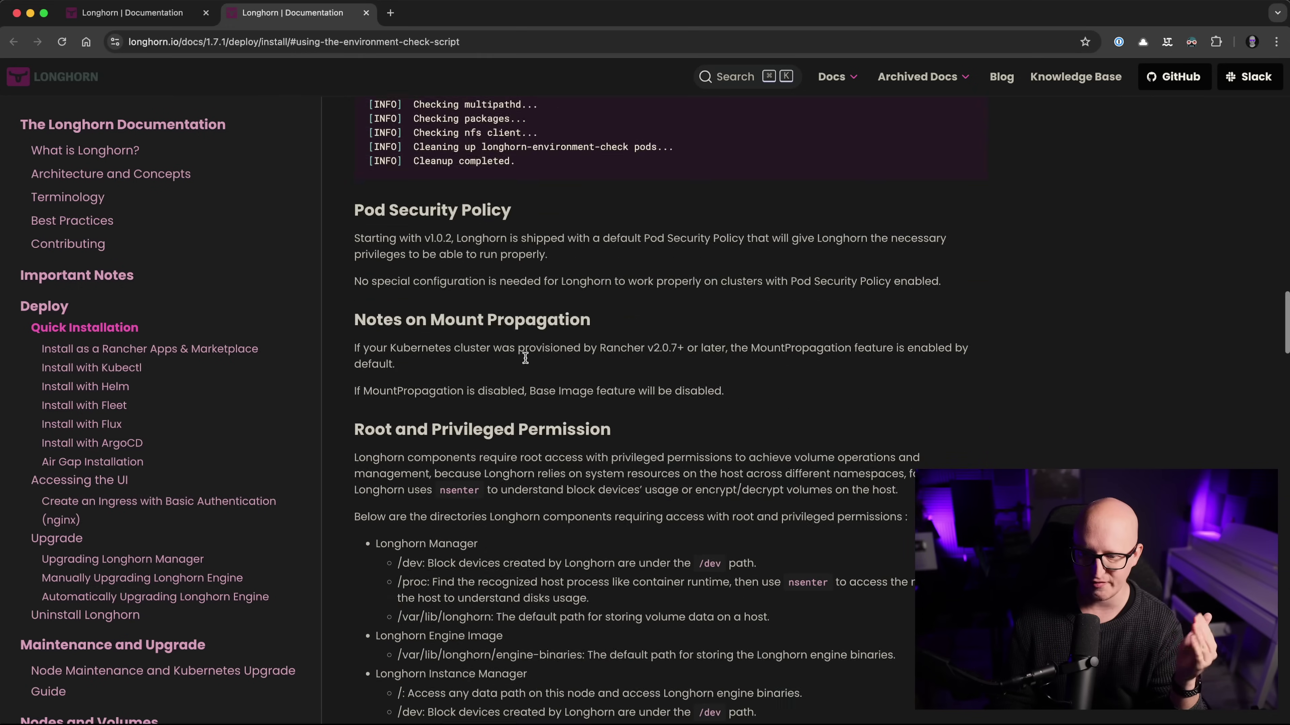
left_click(150, 2)
left_click_drag(397, 270, 479, 288)
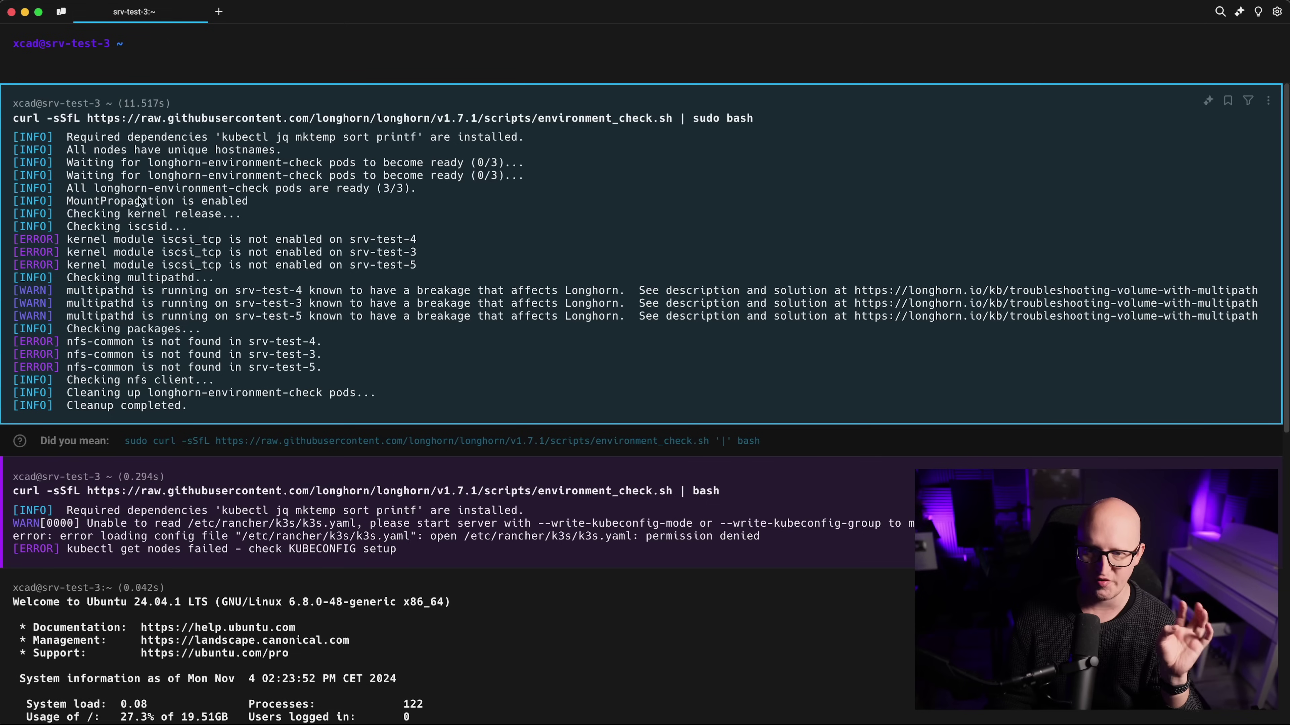
left_click(139, 69)
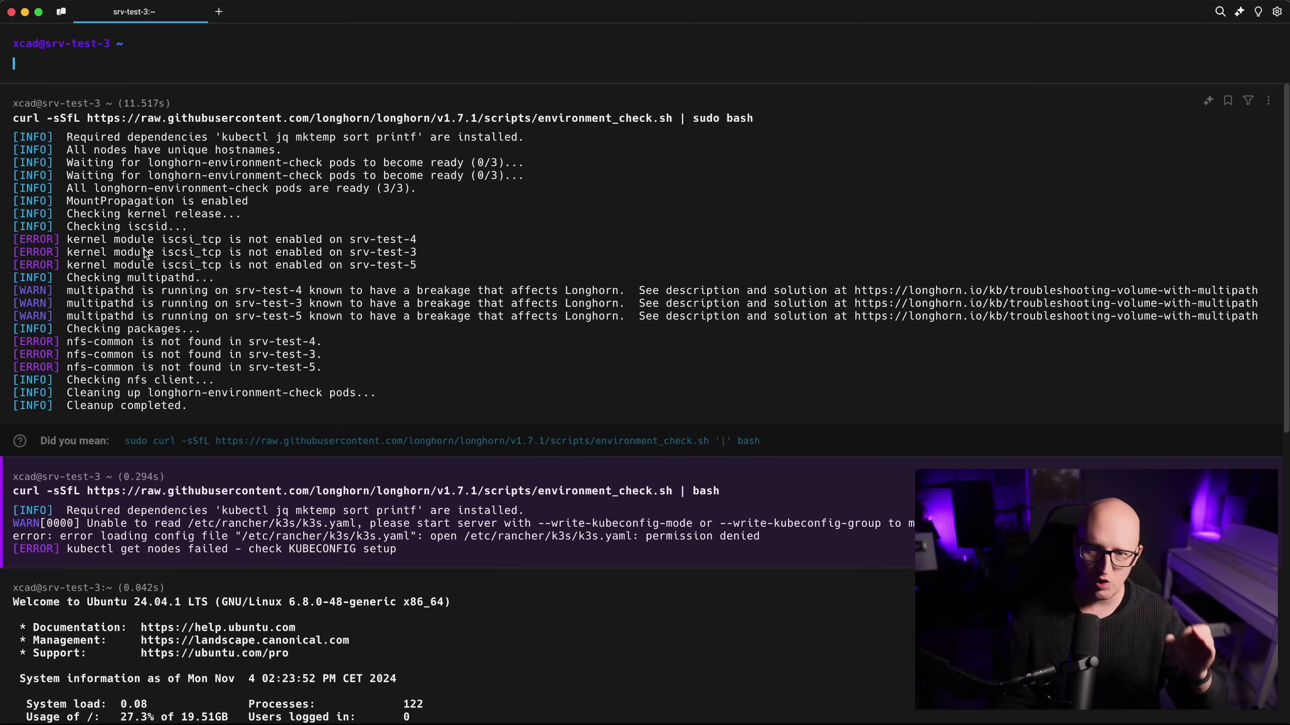
left_click_drag(179, 245, 224, 247)
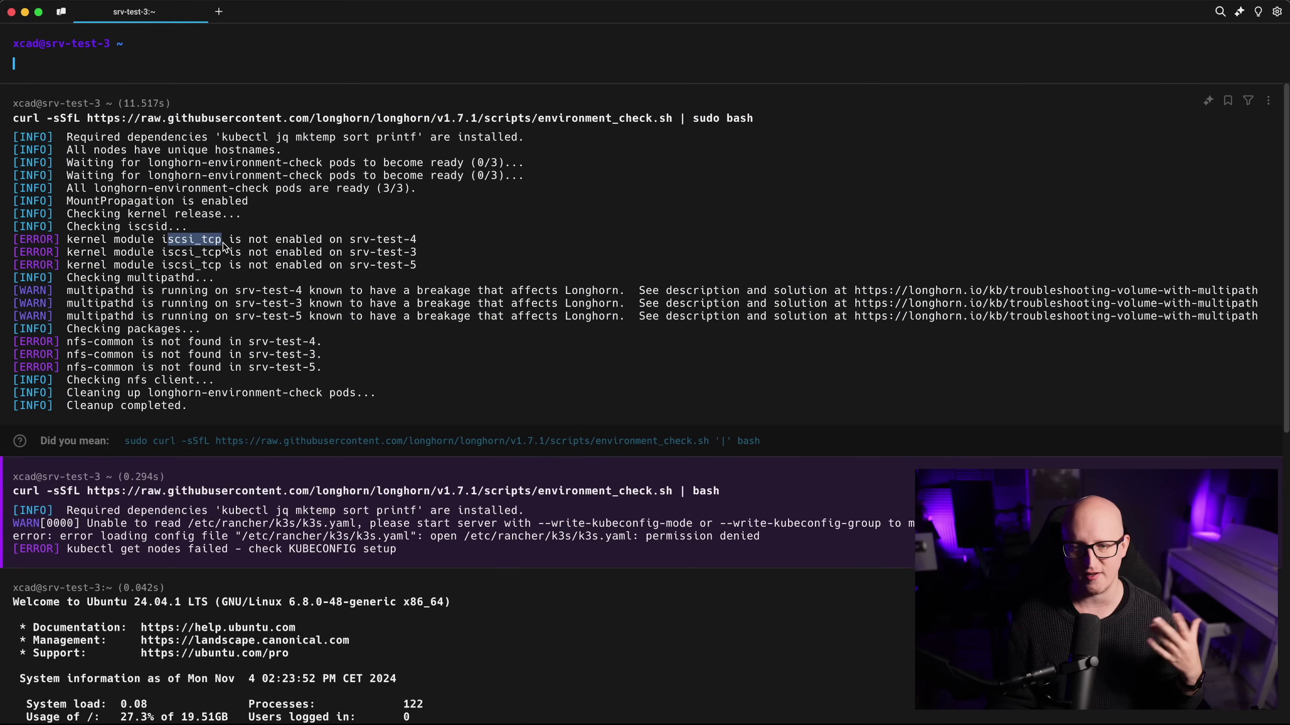
- Split the terminal into panes and start an ssh to srv-test-3.home.clcreative.de in the middle one
key("super+d")
key("super+d")
left_click(487, 89)
type("ssh srv-test-3.home.clcreative.de")
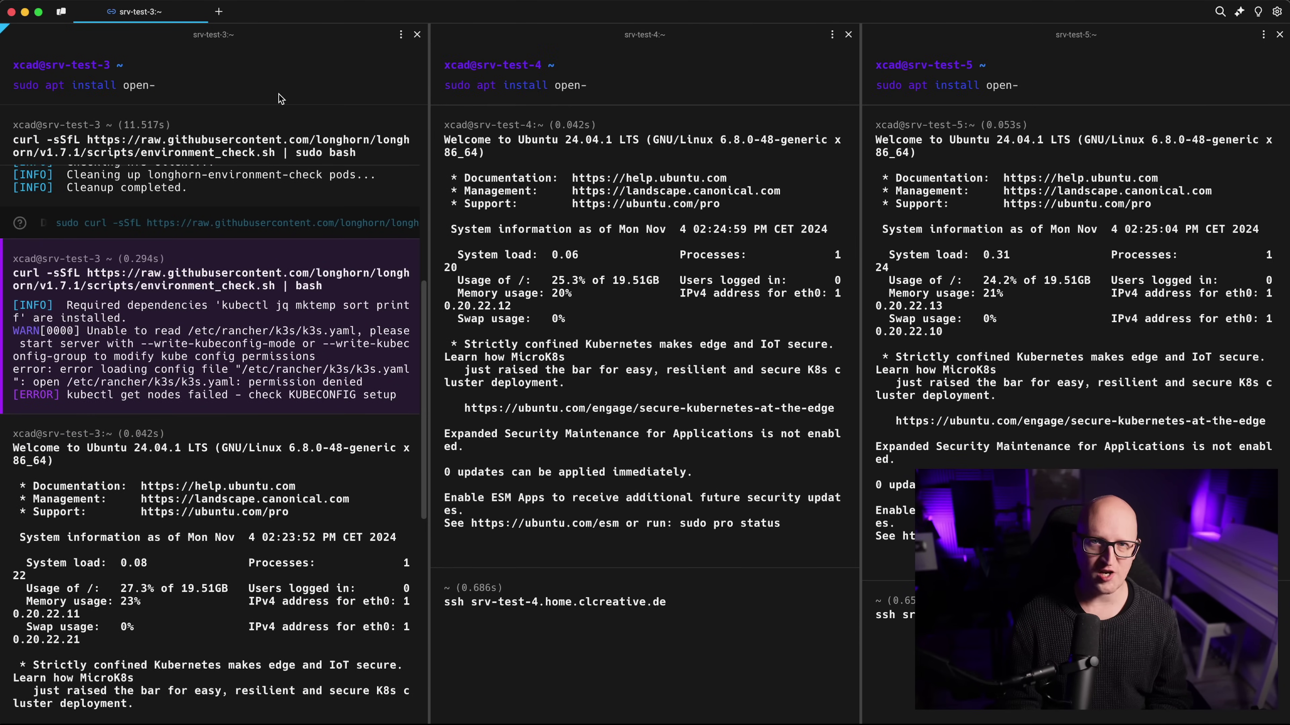
- Install open-iscsi and load the iscsi_tcp kernel module on all three nodes
type("iscsi")
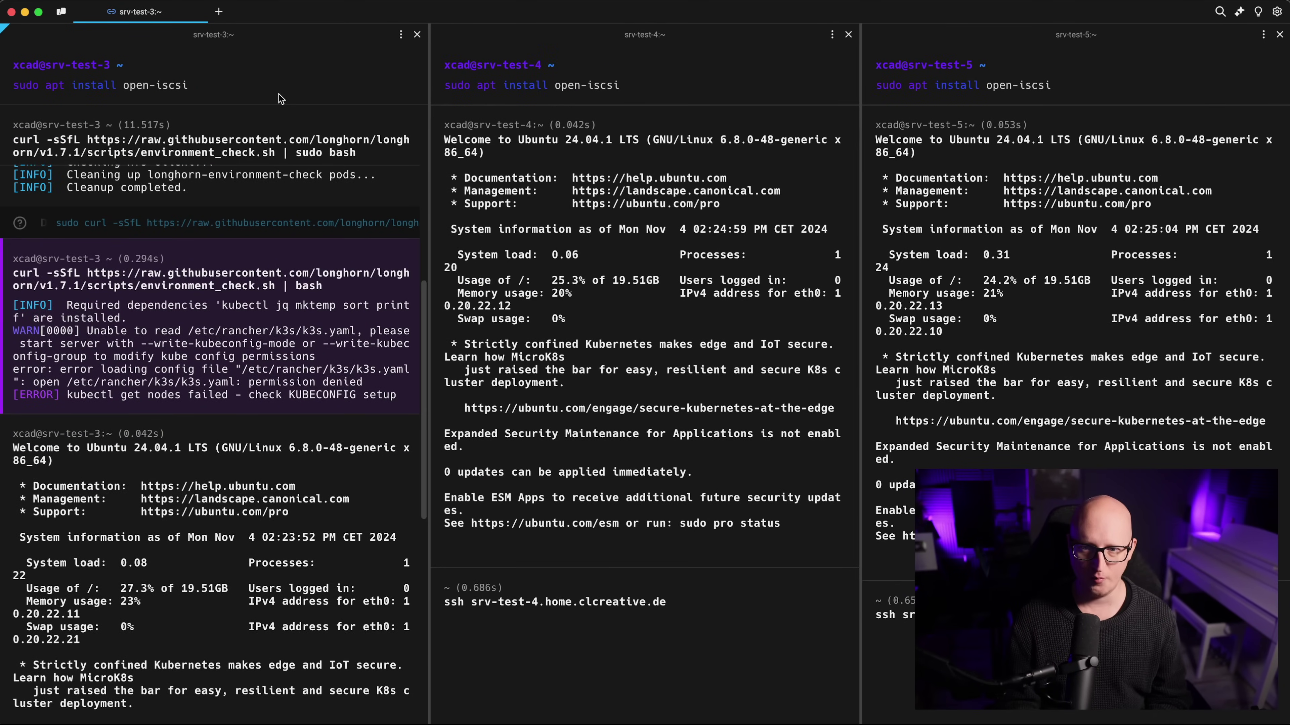
key("Return")
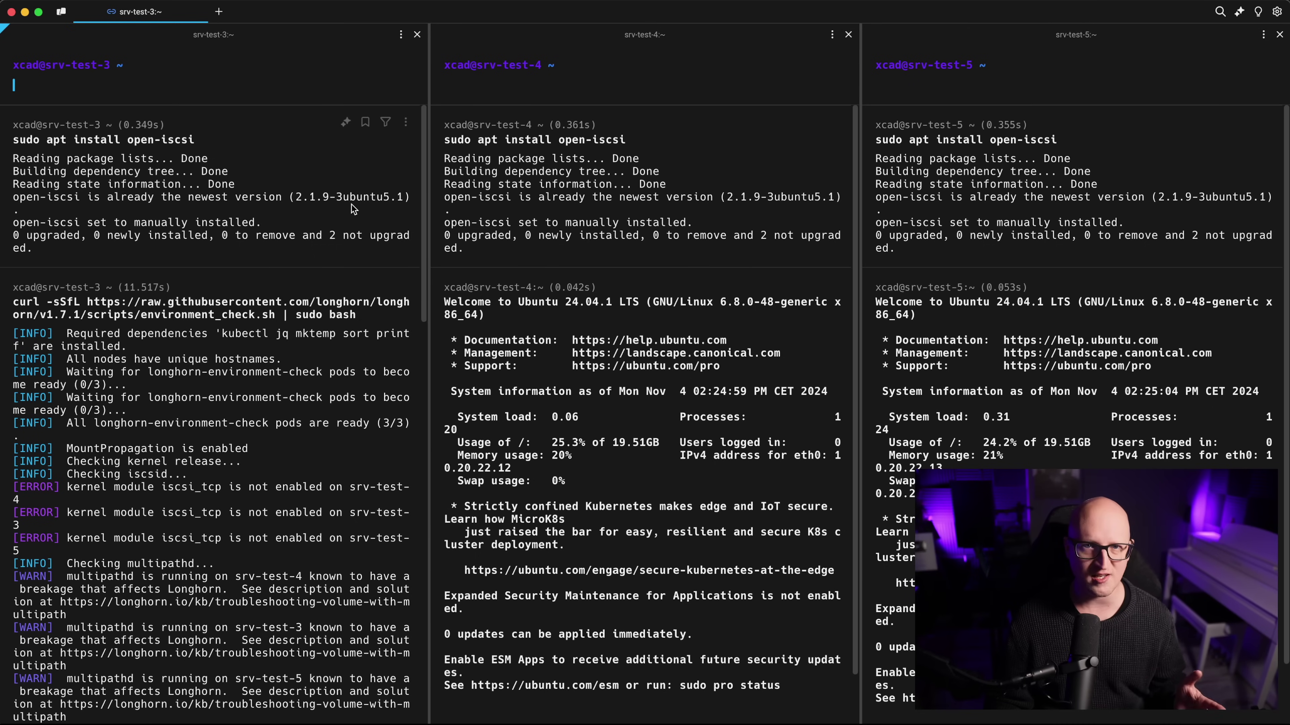
type("sudo m")
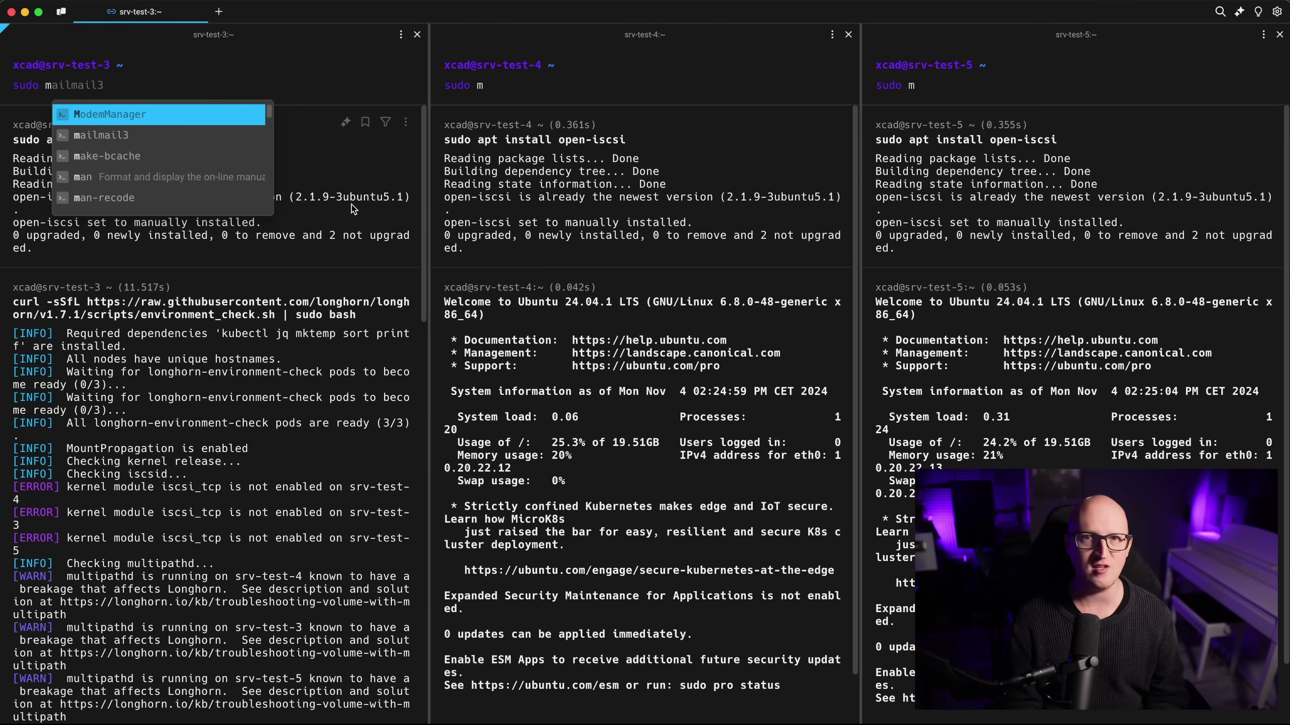
type("odprobe ")
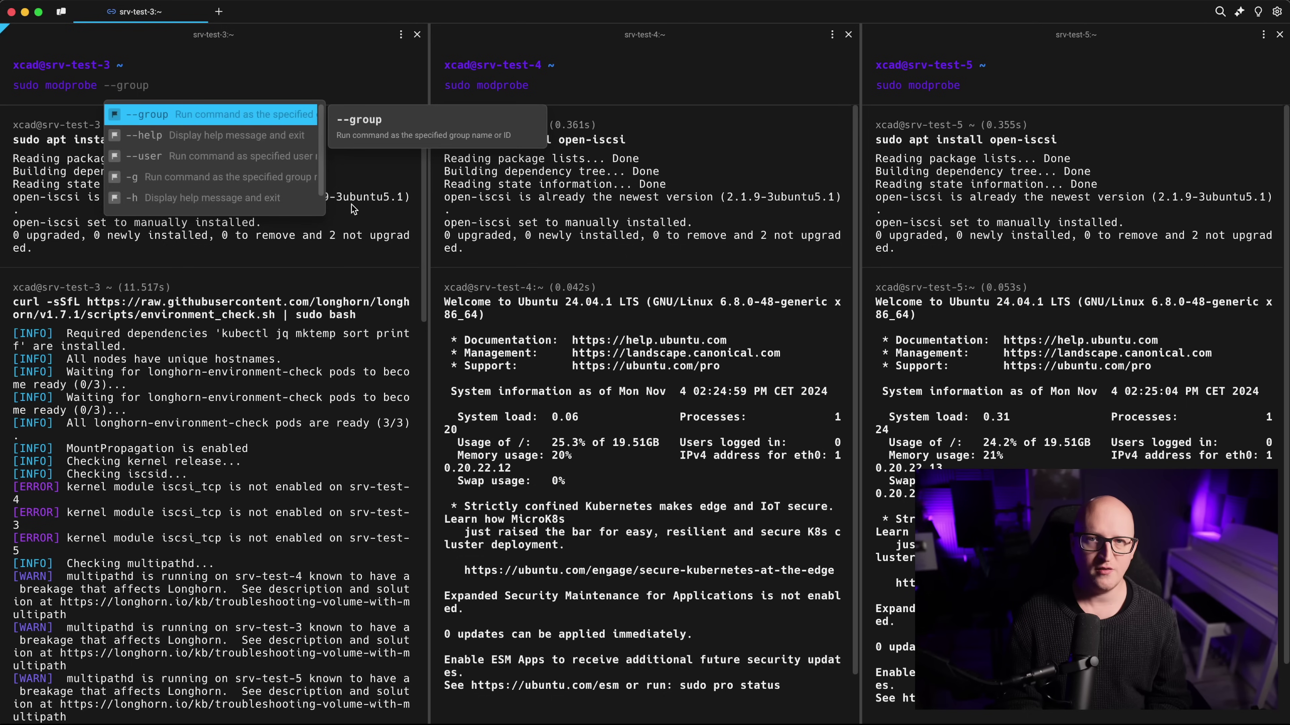
type("iscsi_tcp")
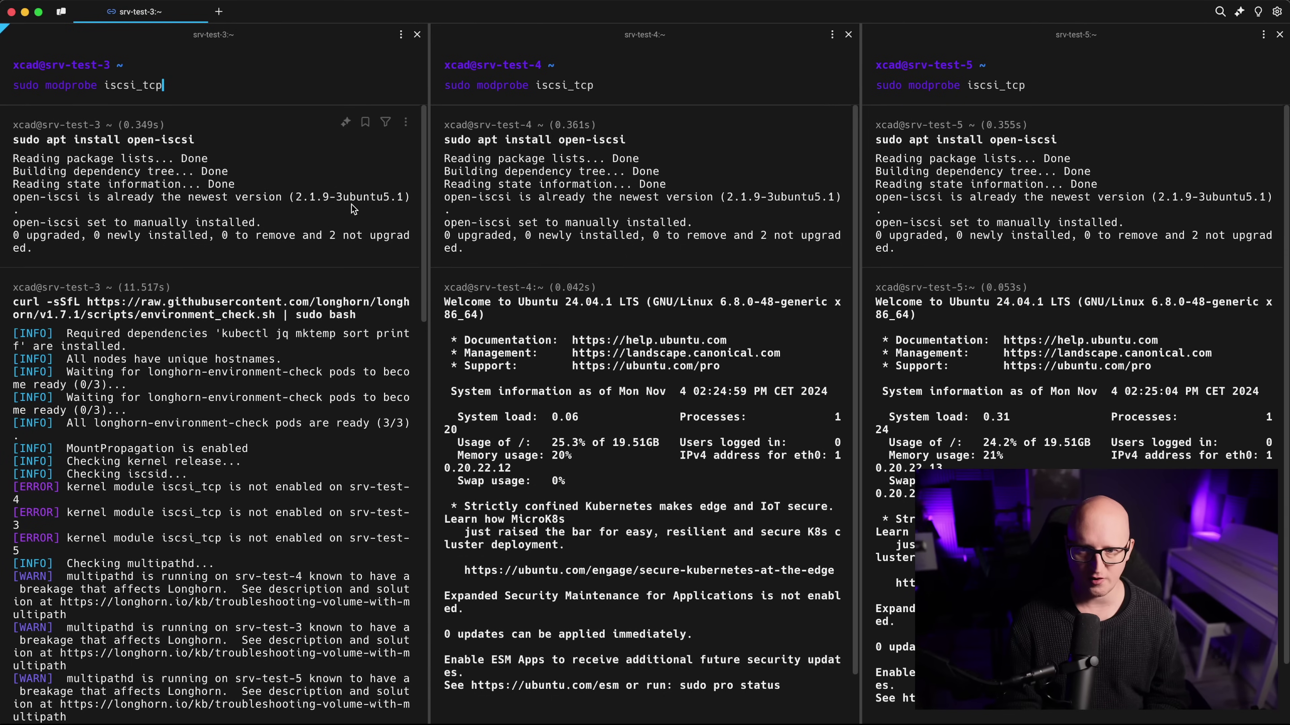
key("Return")
key("Return")
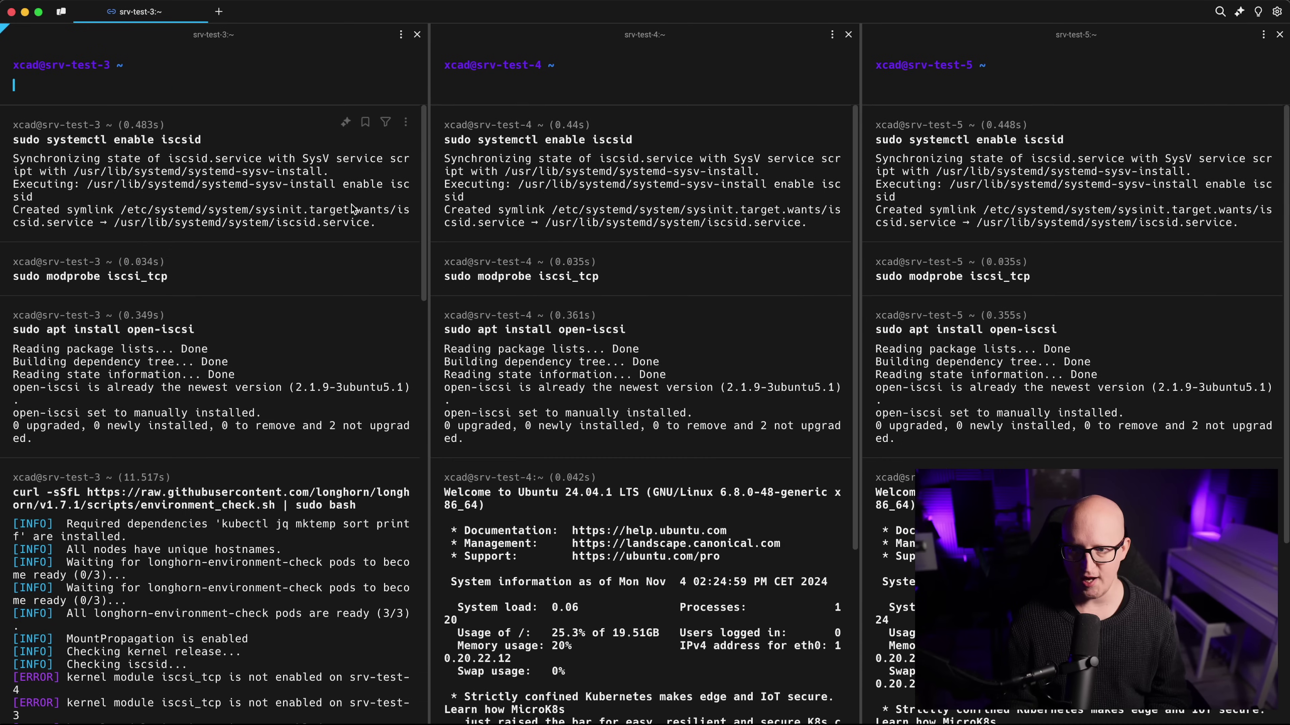
- Enable iscsid and confirm the iscsi modules are loaded with lsmod | grep iscsi
key("Up")
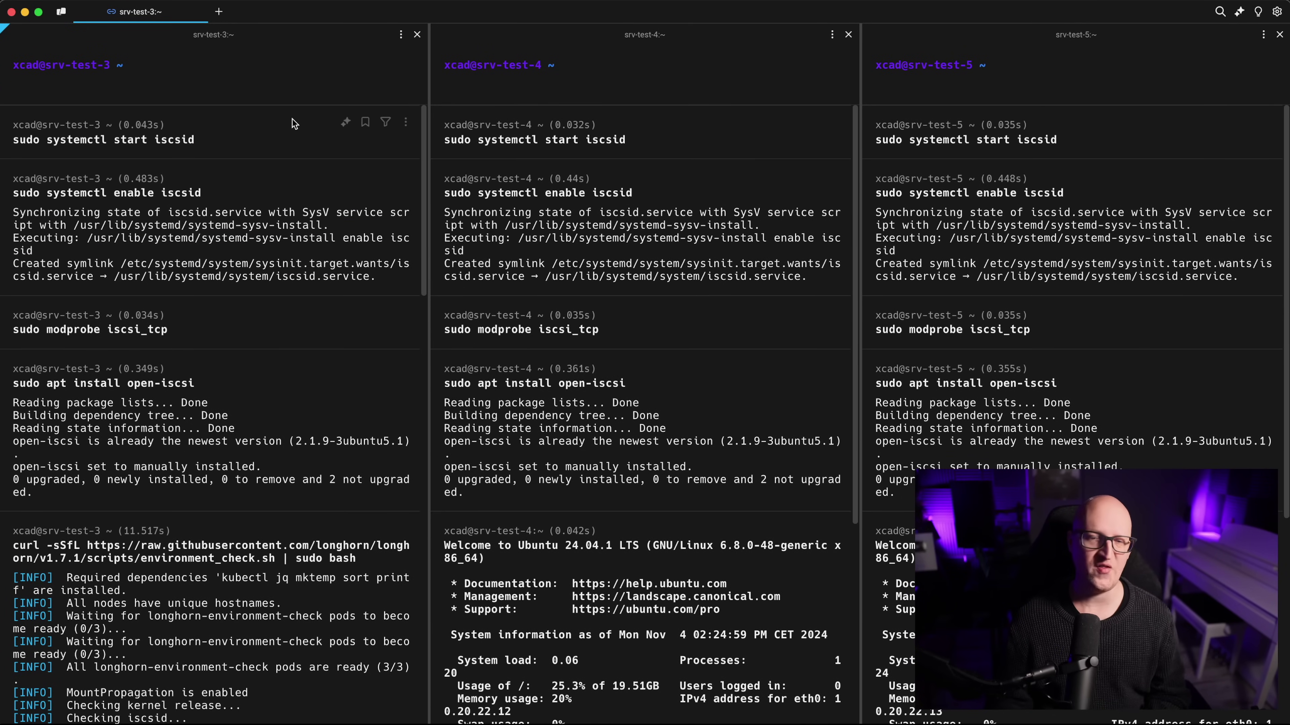
type("sudo ")
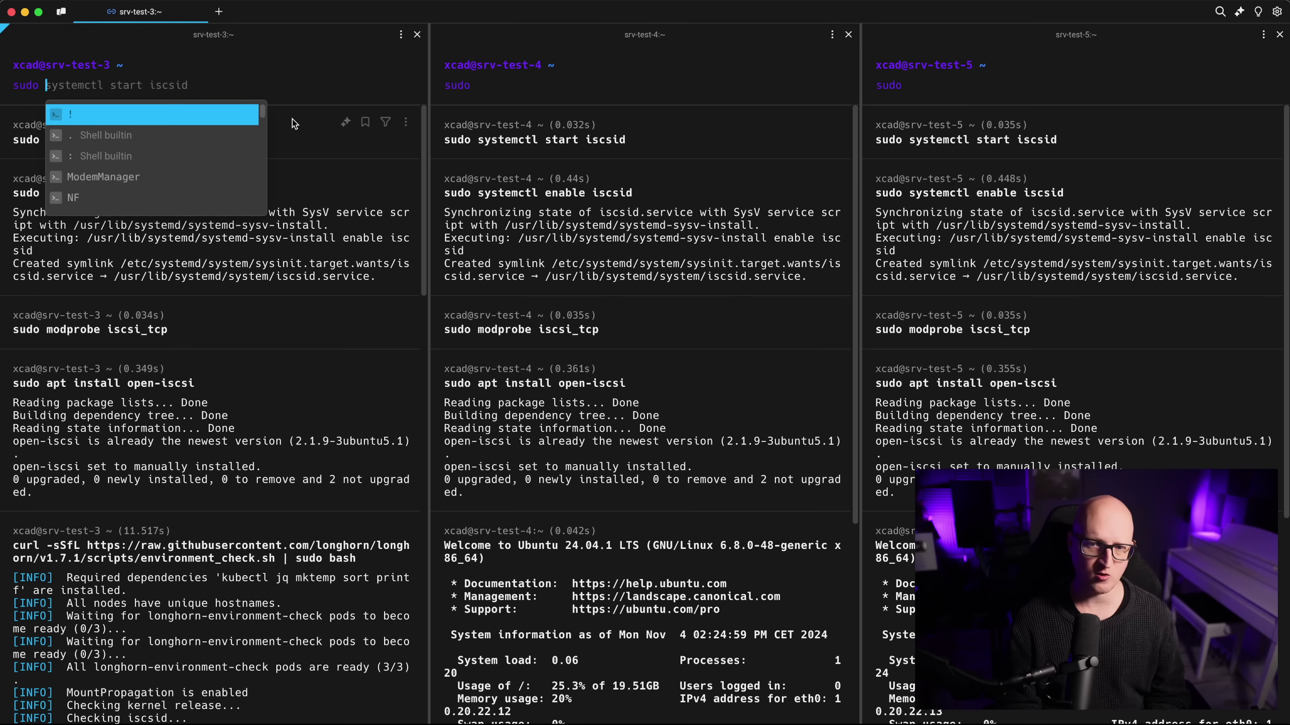
type("lsmod ")
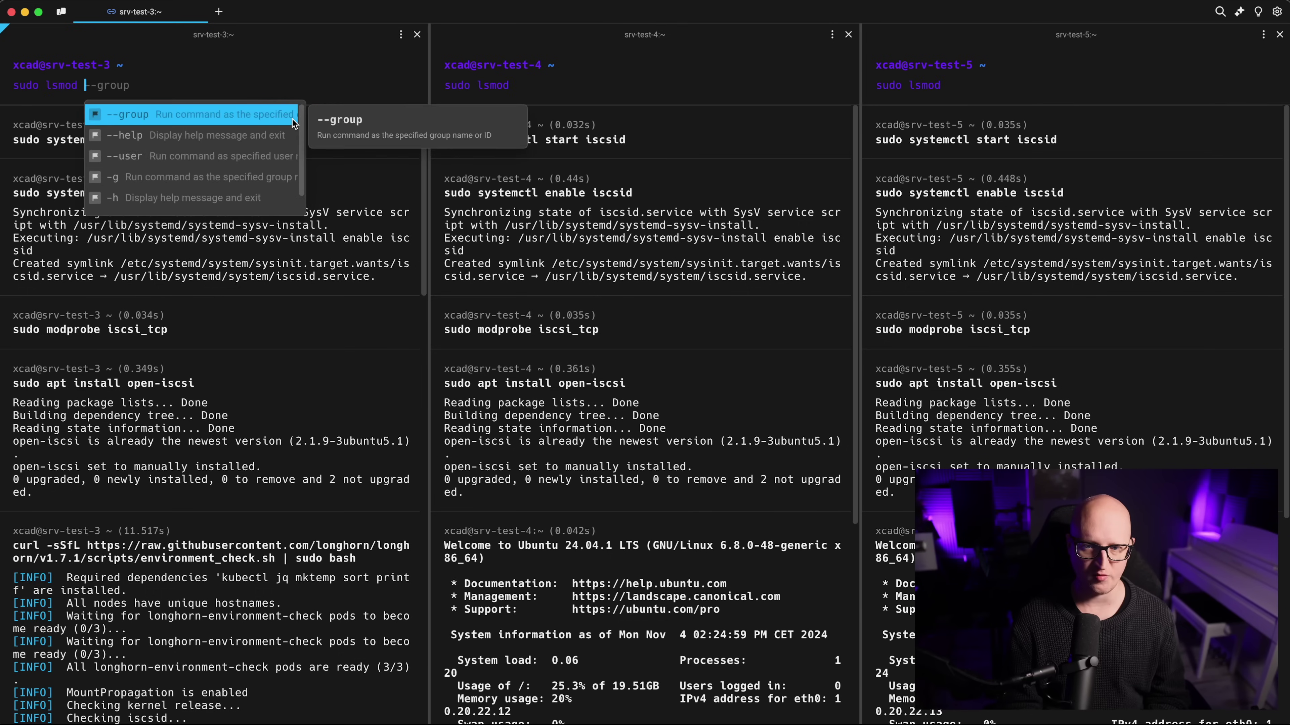
type("| grep iscp")
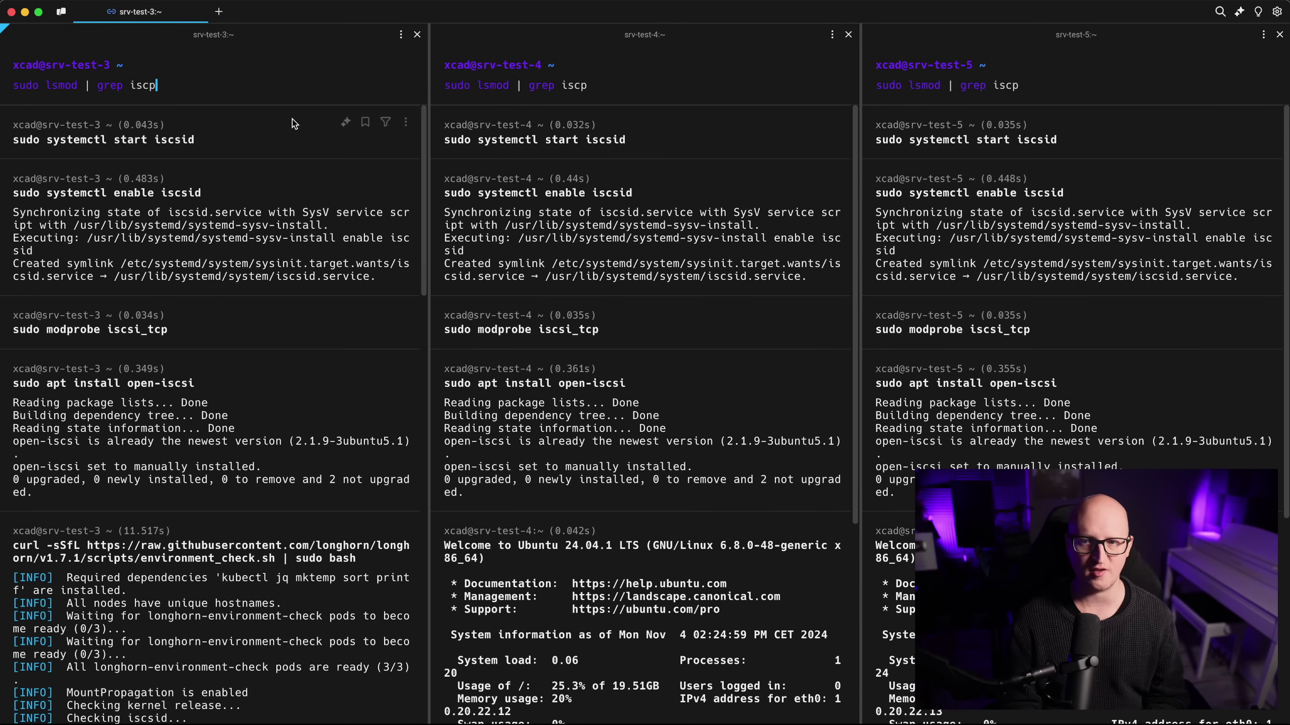
key("Return")
key("Up")
key("BackSpace")
type("si")
key("Return")
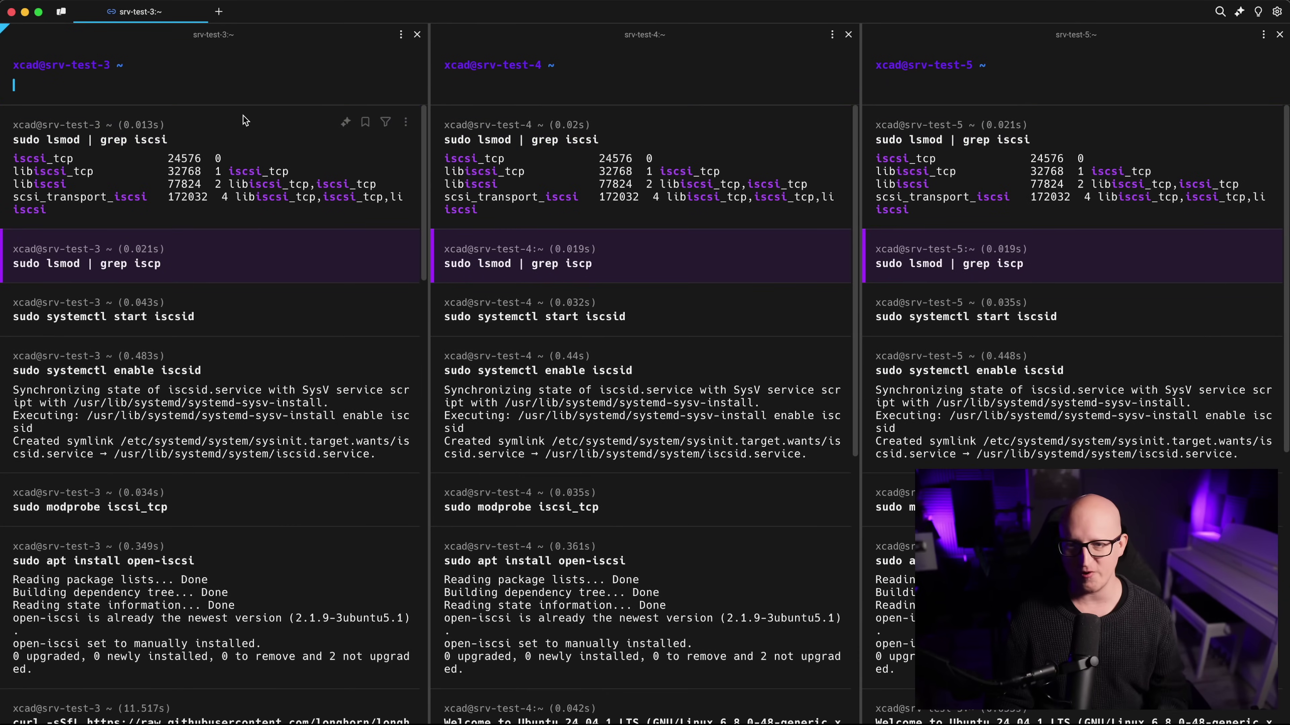
- Install nfs-common on all nodes, confirming with y
type("sudo ")
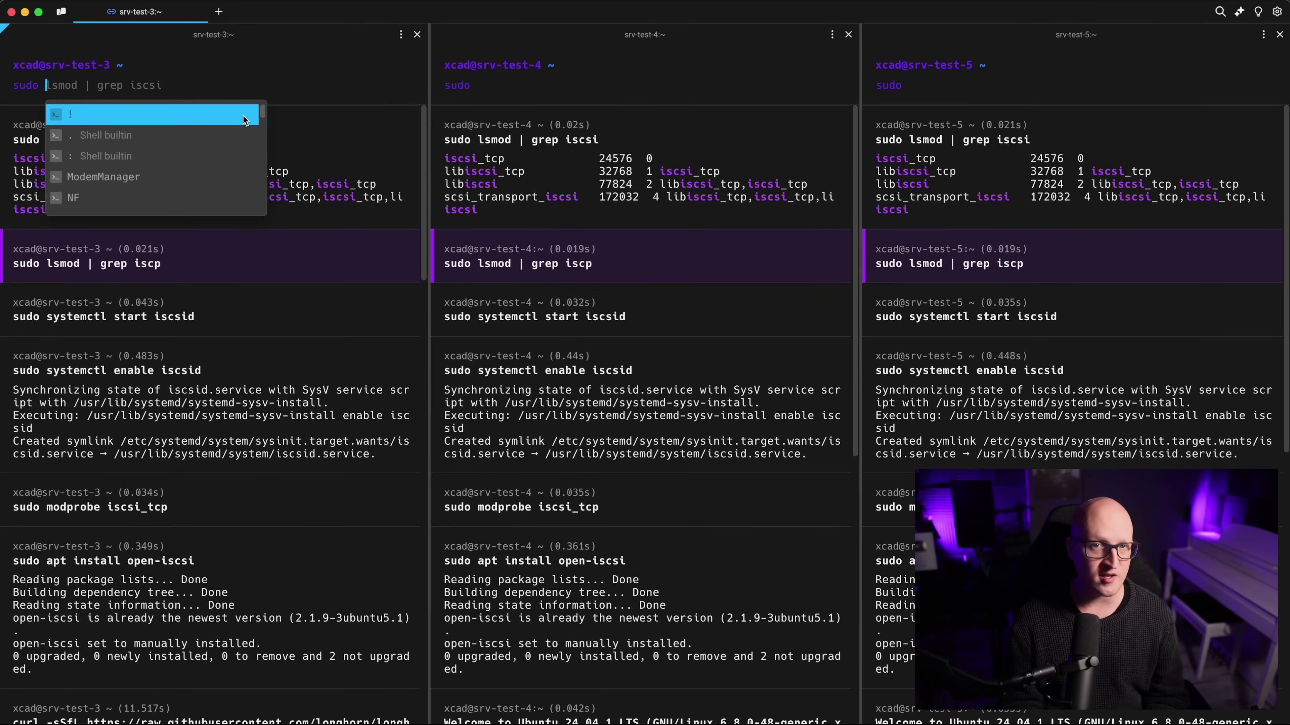
type("apt install nfs-common")
key("Return")
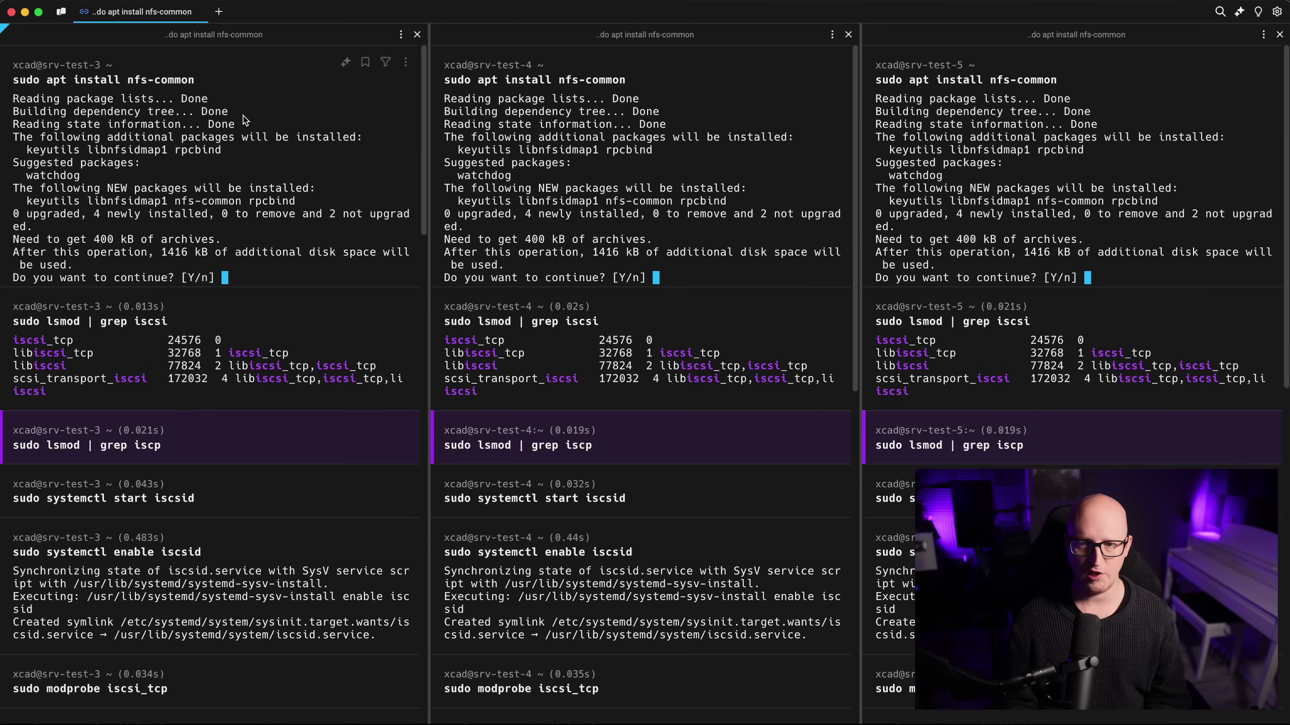
type("y")
key("Return")
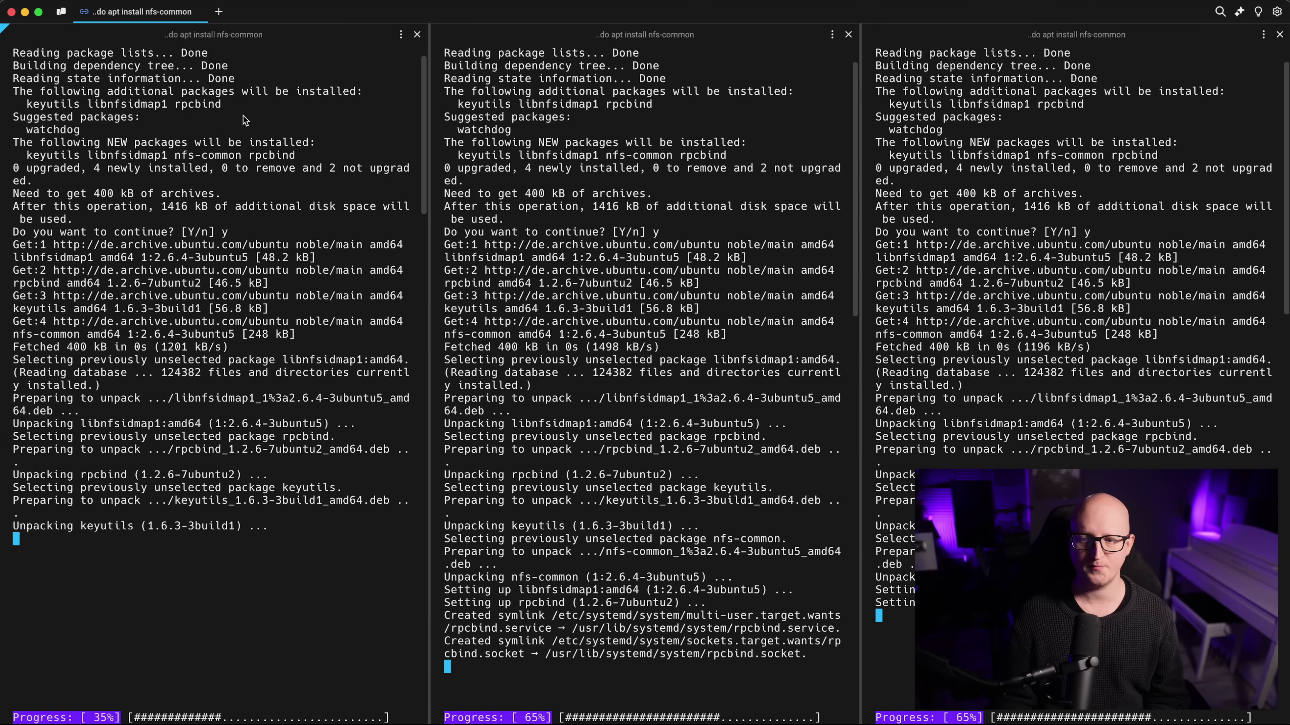
scroll(204, 305, "down", 10)
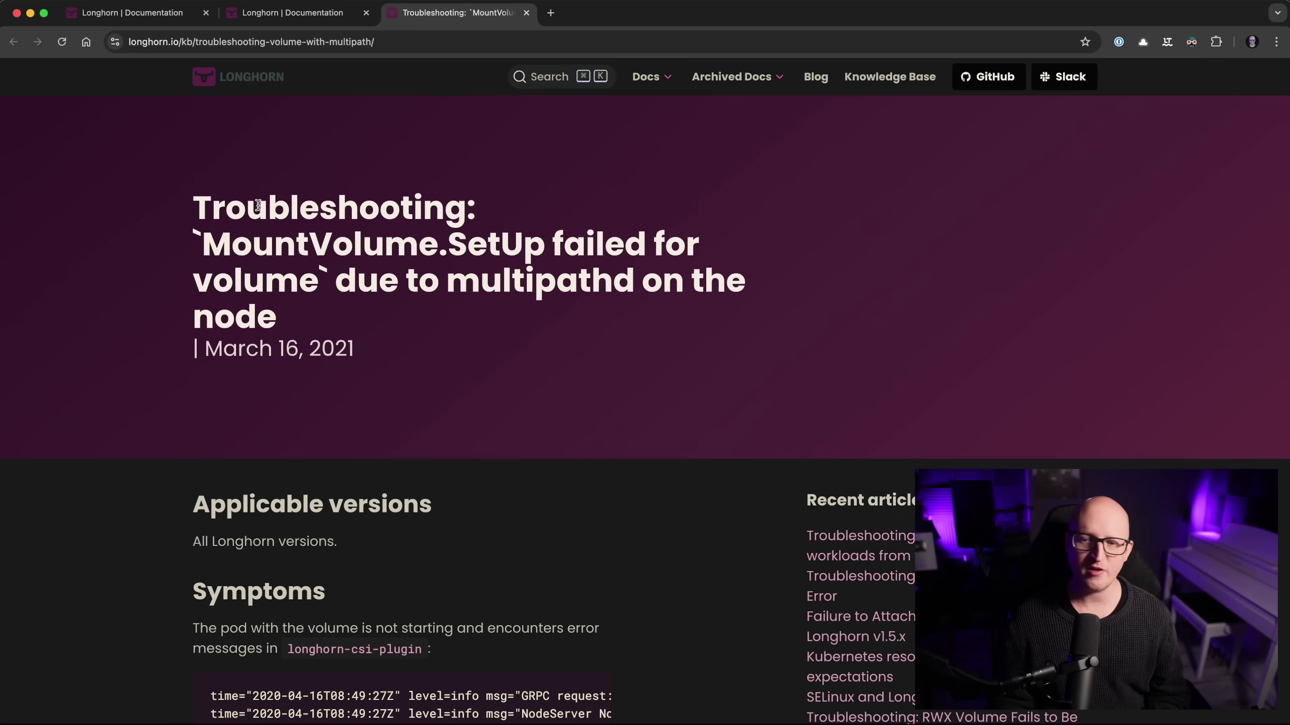
- Read the multipath troubleshooting article and its multipath blacklist configuration snippet
left_click_drag(218, 192, 437, 368)
left_click(414, 380)
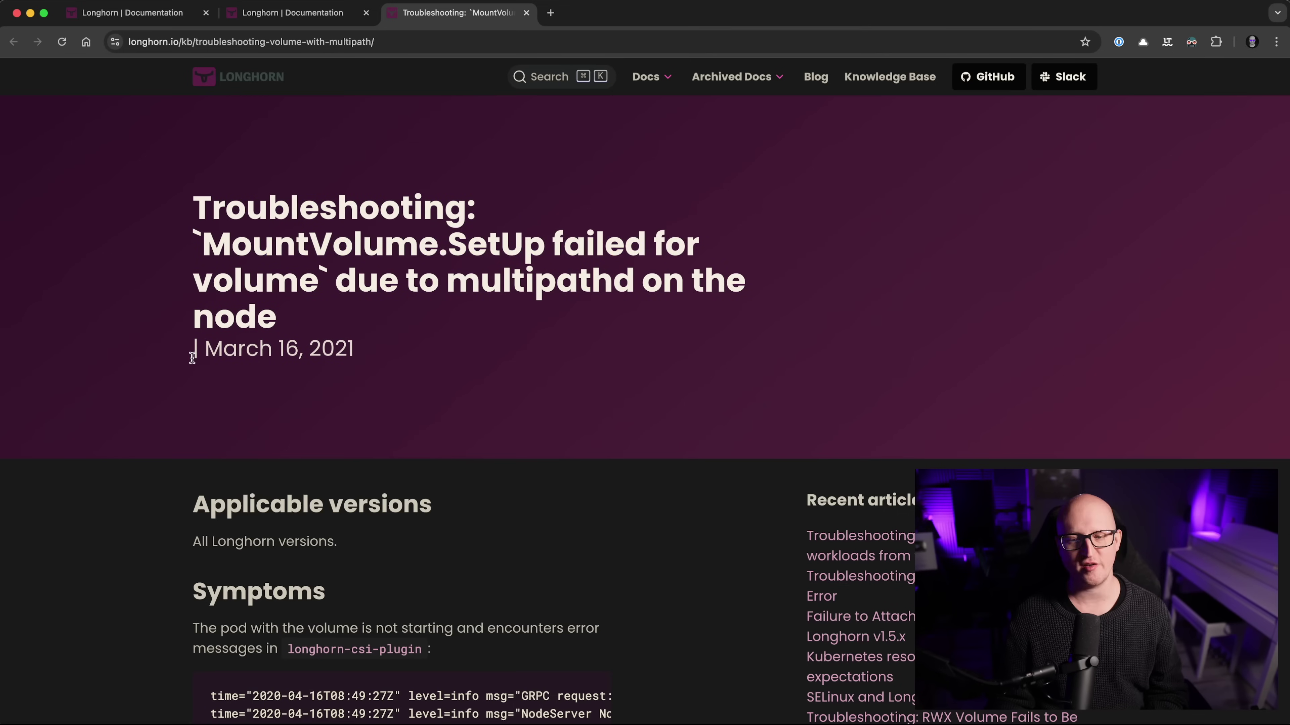
scroll(193, 357, "down", 20)
left_click_drag(187, 250, 315, 302)
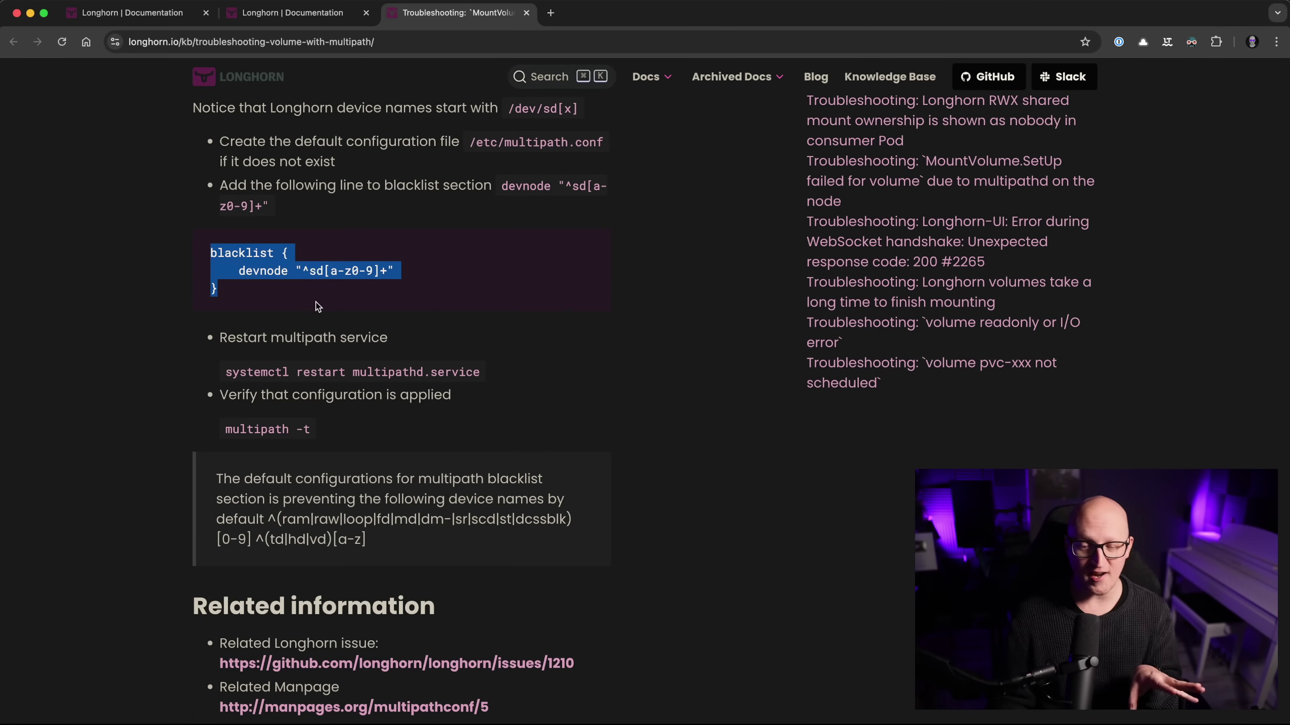
left_click(288, 300)
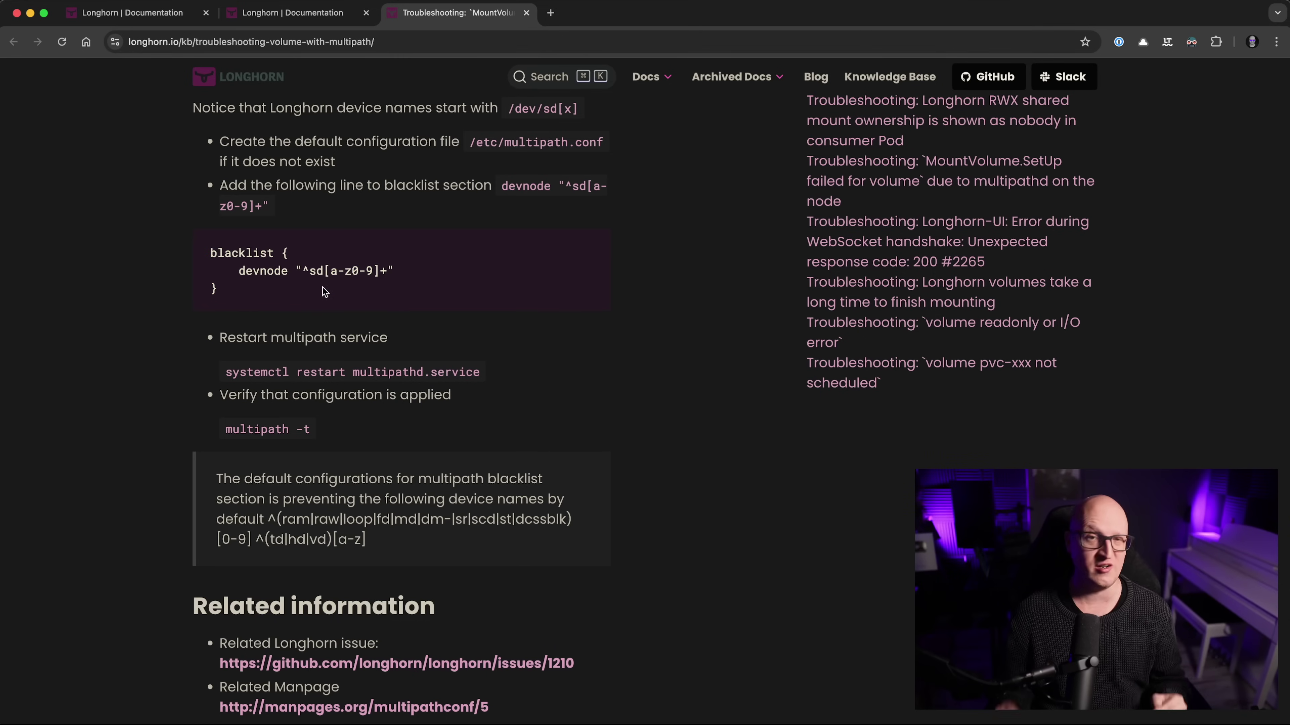
- Find and select the commands that stop and disable multipathd in issue #1210
scroll(322, 288, "up", 5)
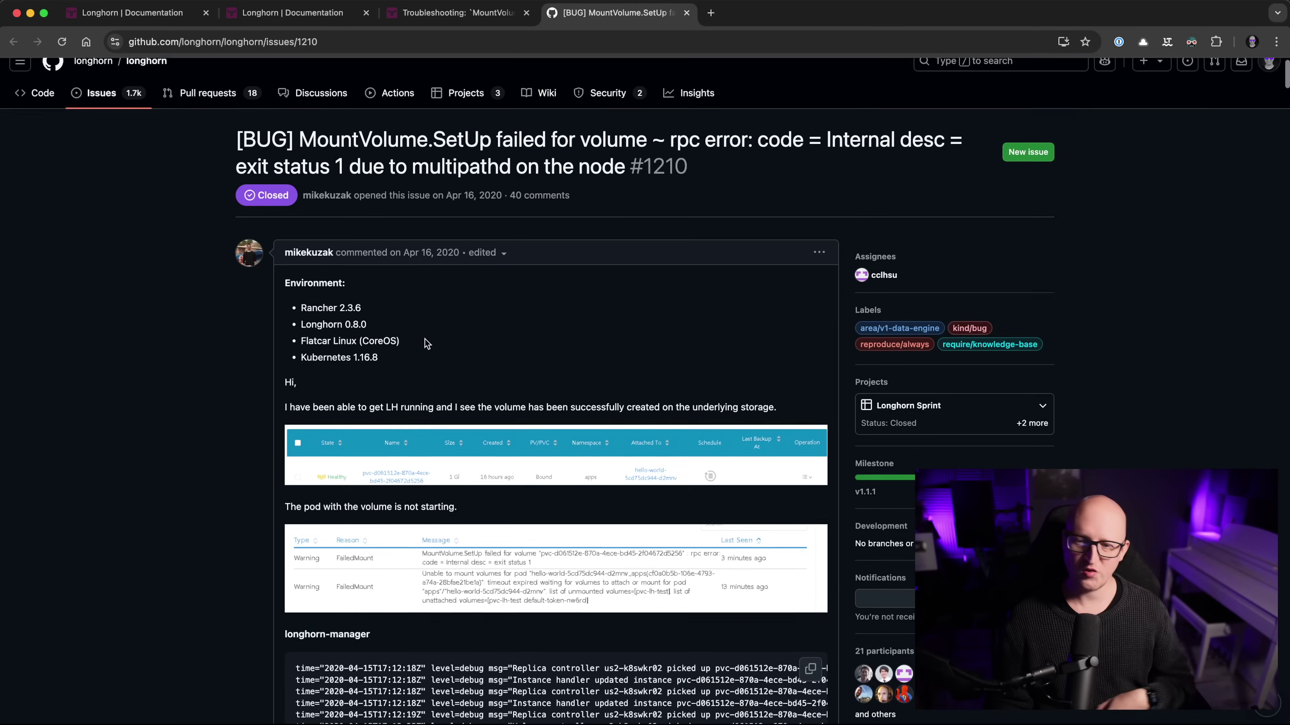
scroll(424, 343, "down", 20)
scroll(422, 348, "down", 20)
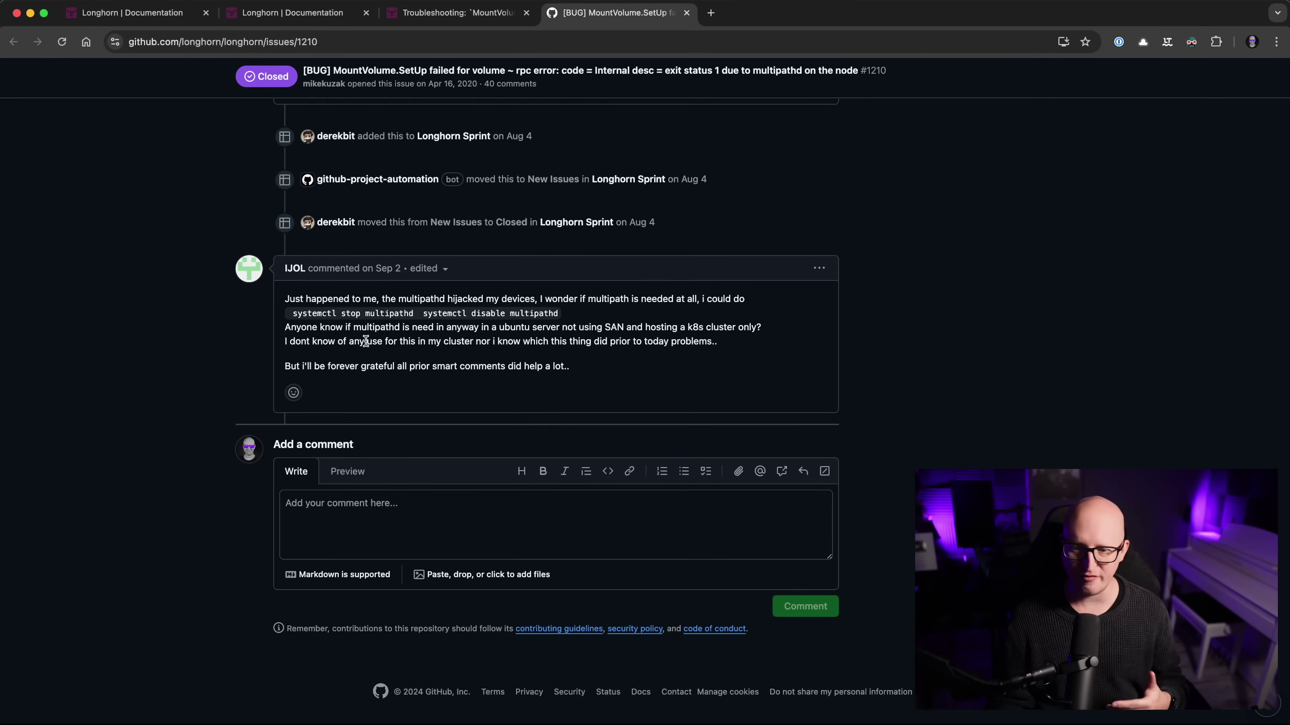
triple_click(306, 320)
left_click_drag(336, 313, 506, 313)
left_click(538, 353)
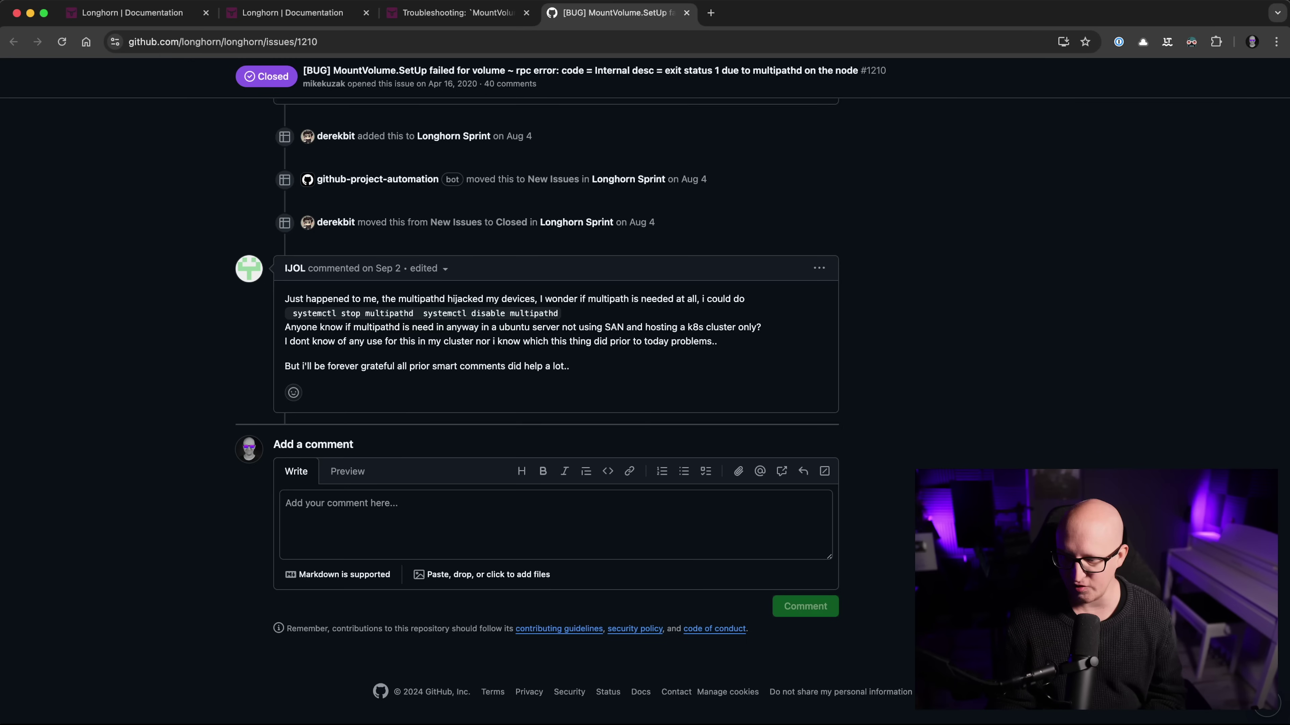
key("super+Tab")
- Disable and stop multipathd and its socket on all nodes with the pasted sudo commands
type("sudo")
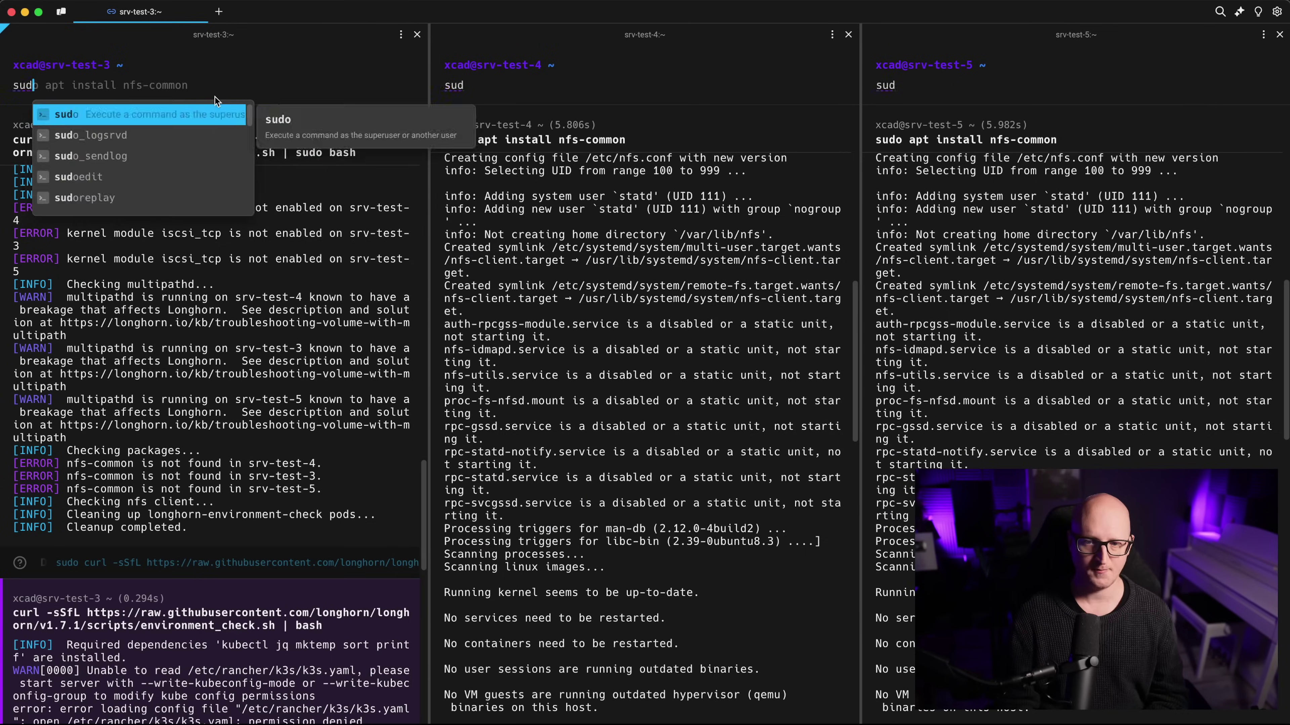
type("systemctl disable multipathd multipathd.socket")
key("Return")
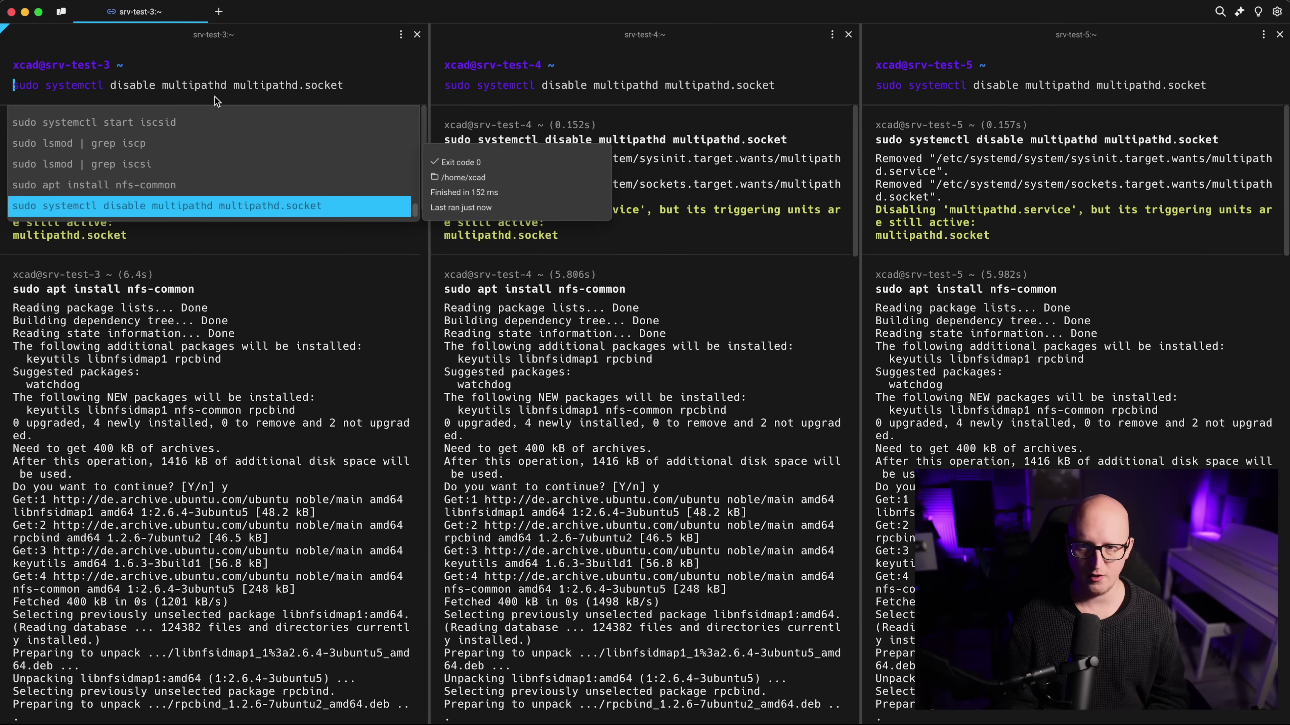
key("Return")
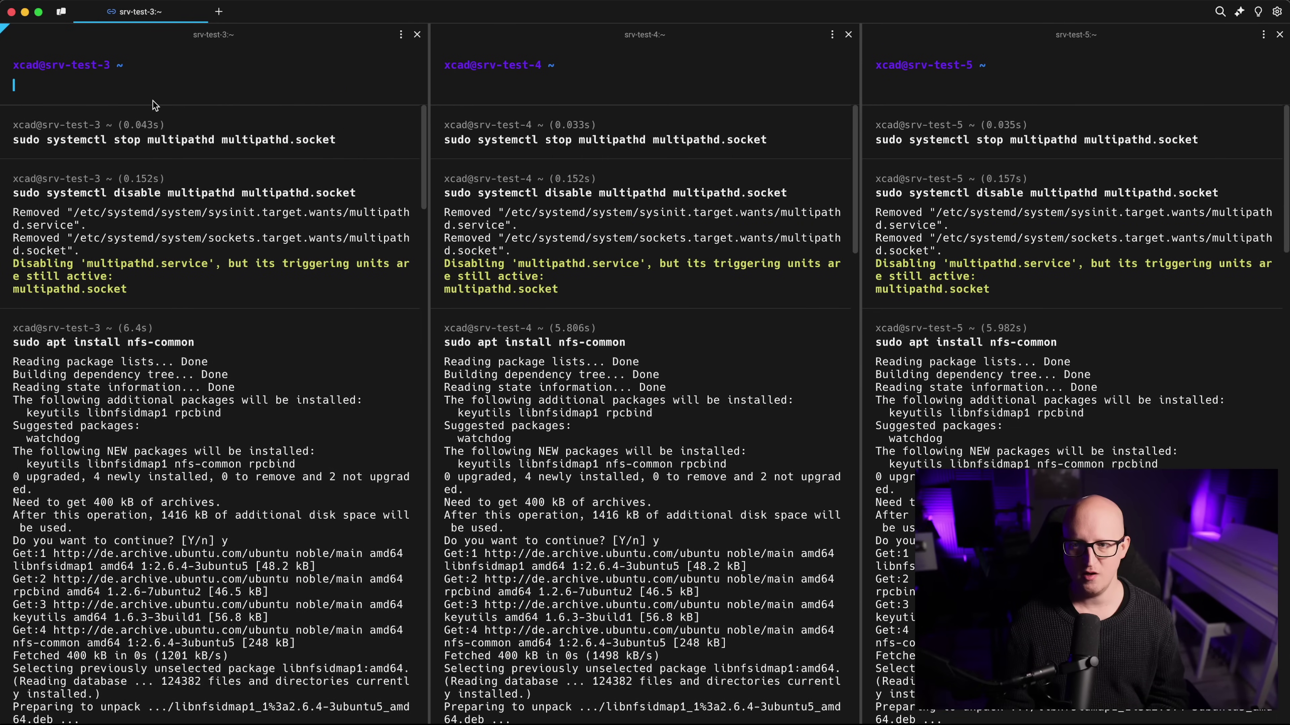
- Close the srv-test-4 and srv-test-5 sessions and rerun the environment check, which now passes
left_click(560, 76)
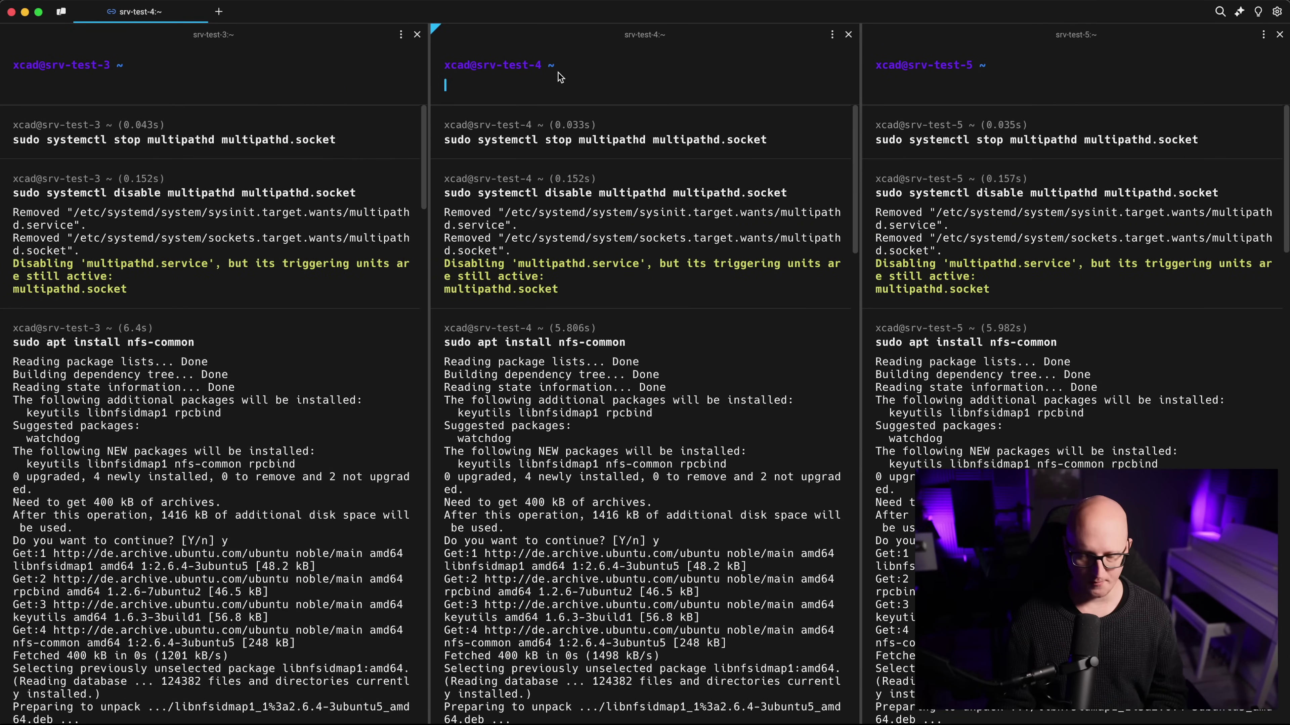
key("super+w")
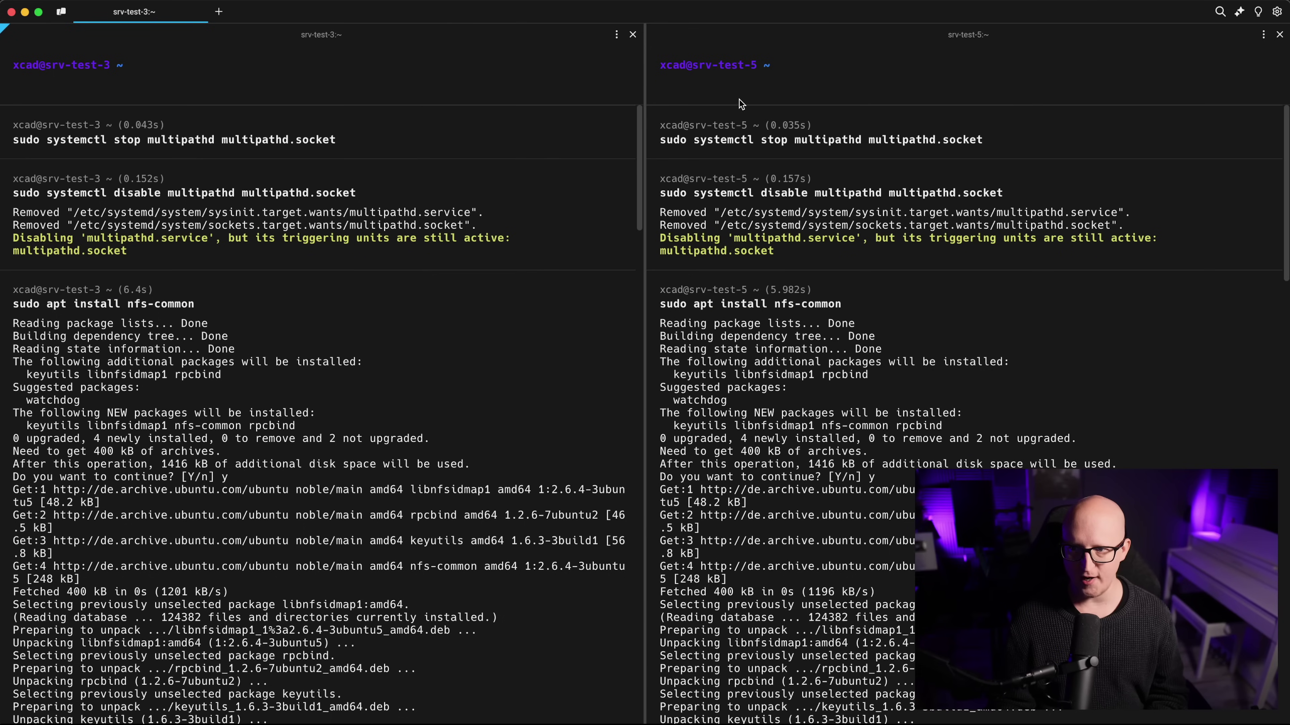
key("super+shift+Return")
key("Up")
key("Return")
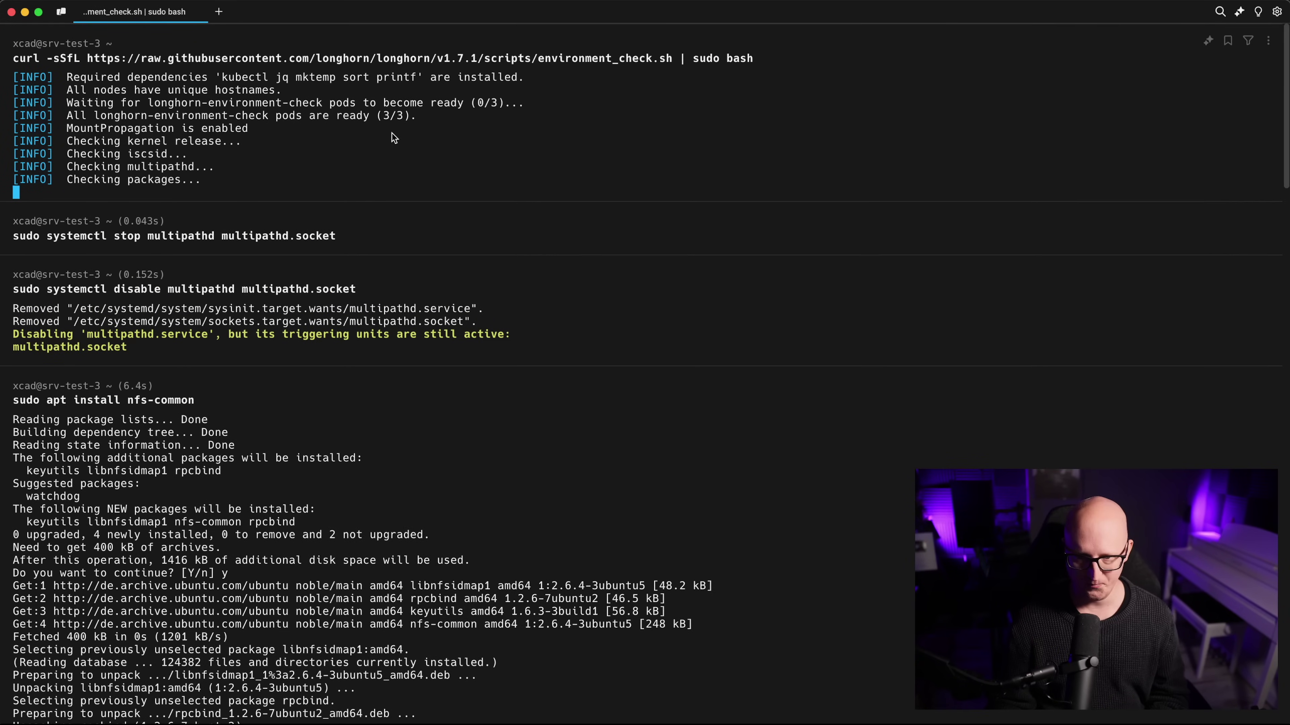
left_click(232, 272)
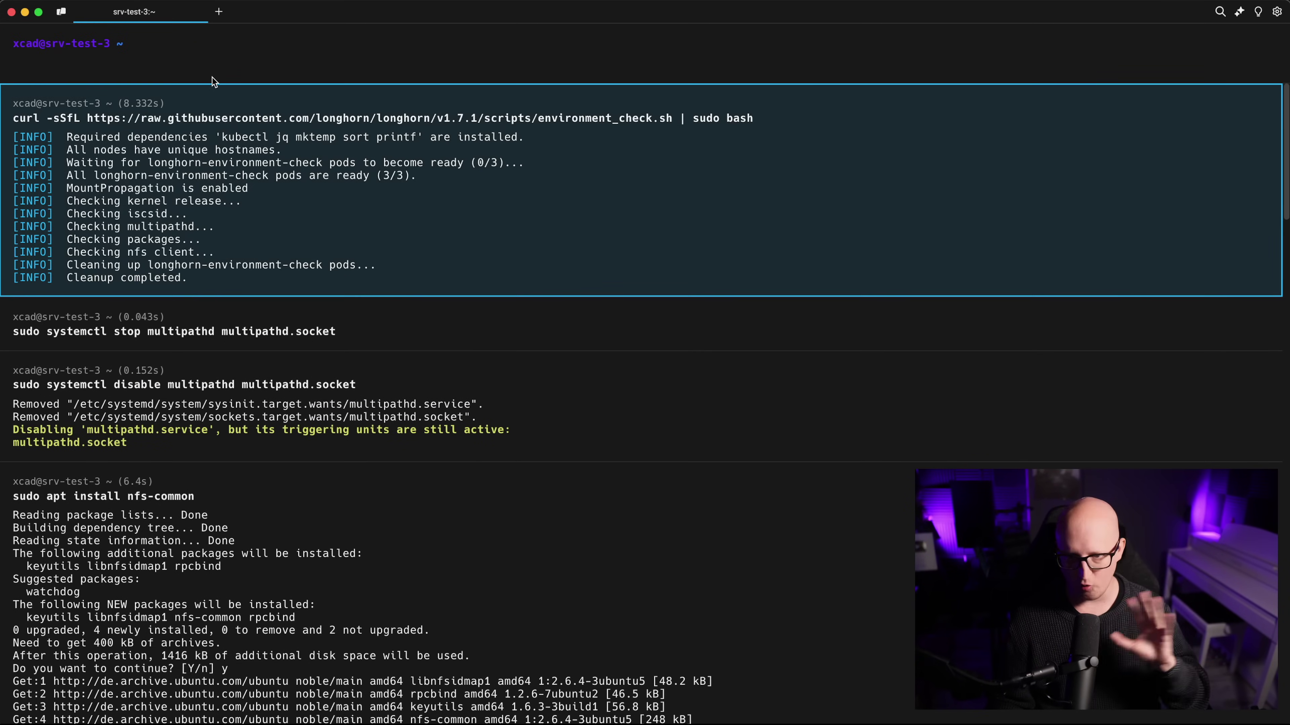
left_click(212, 76)
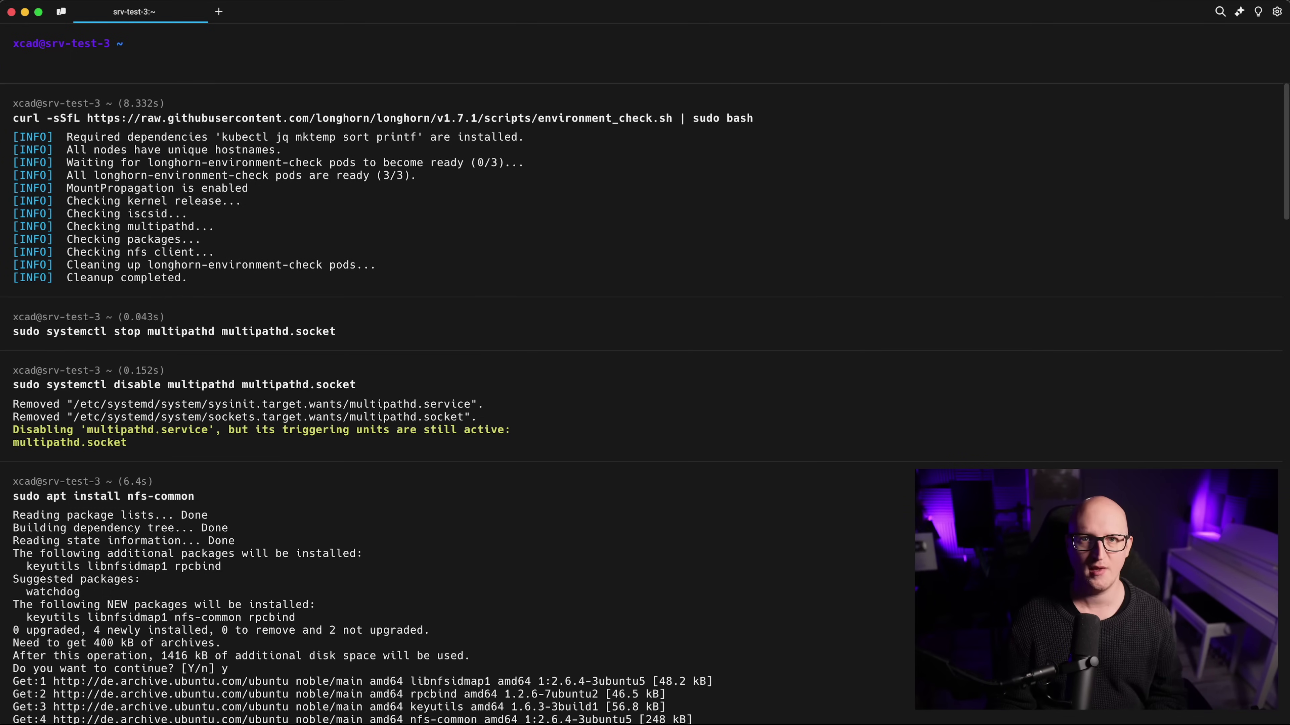
- Bring up the first Longhorn Documentation tab showing Installation Requirements
key("super+Tab")
left_click(165, 18)
left_click(537, 331)
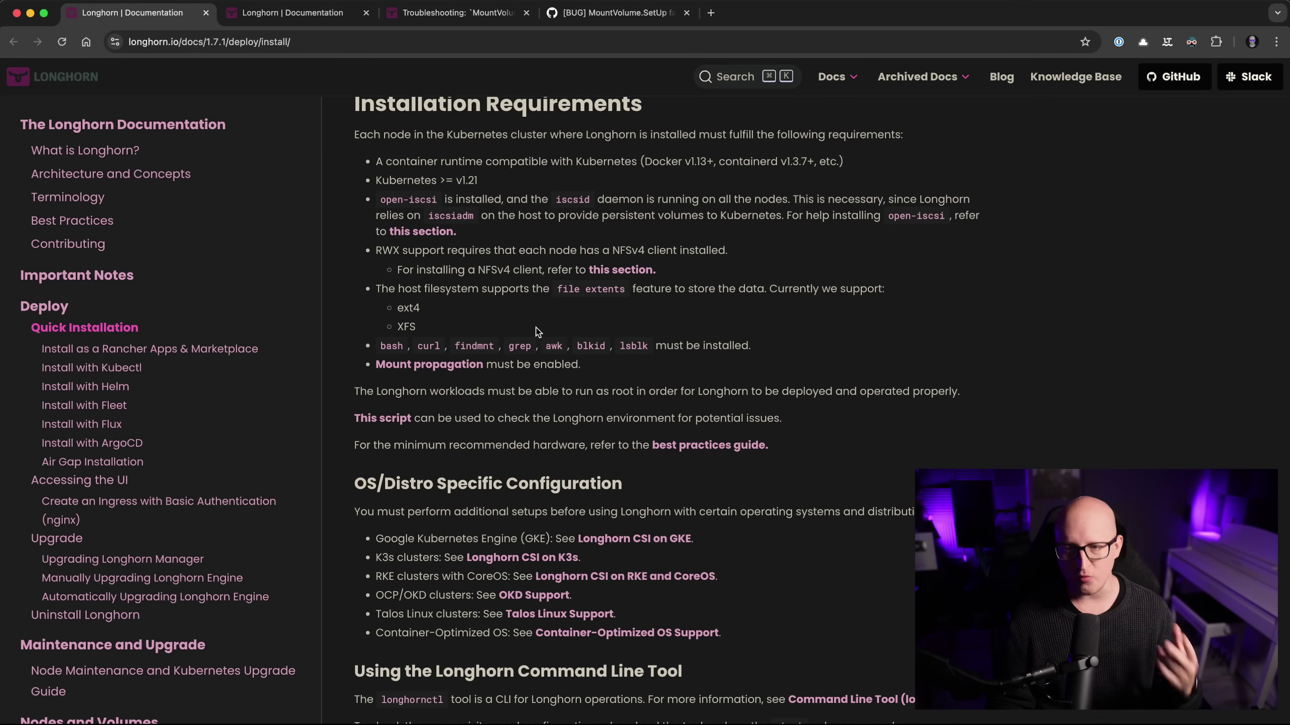
- Open the Install with Helm guide and copy its helm repo add command
scroll(523, 327, "up", 10)
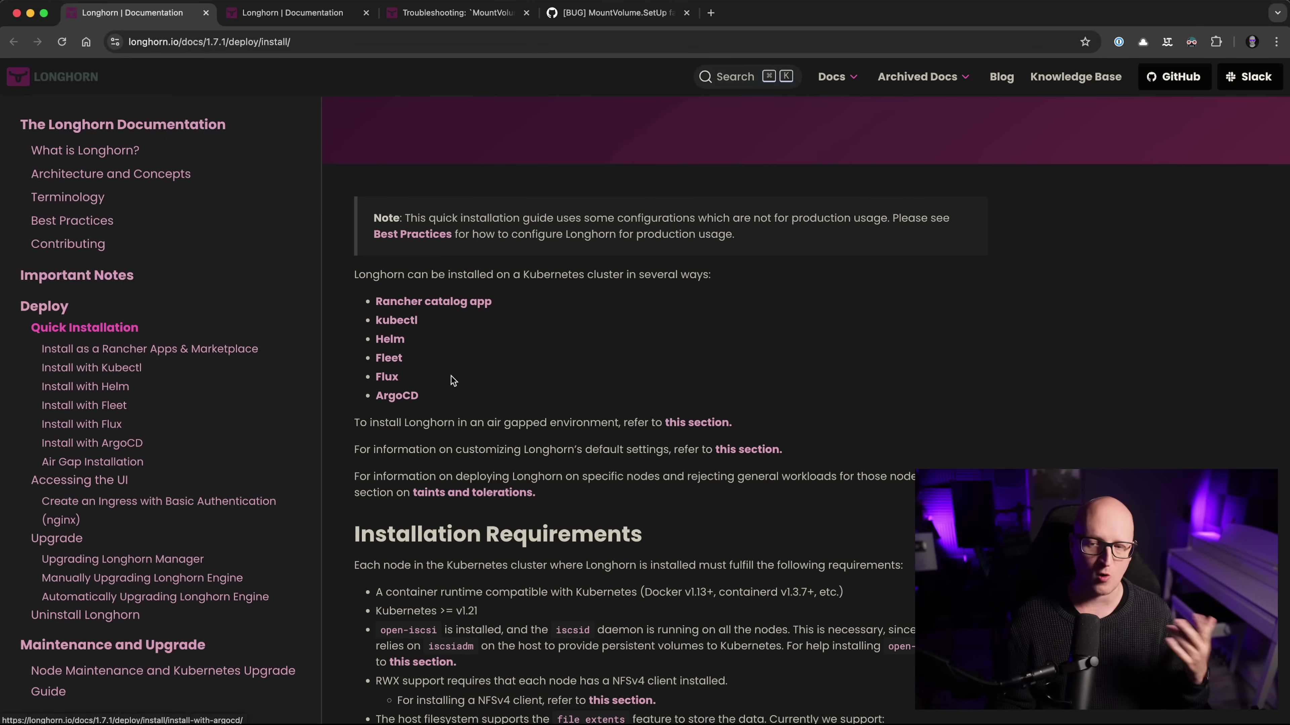
left_click(387, 340)
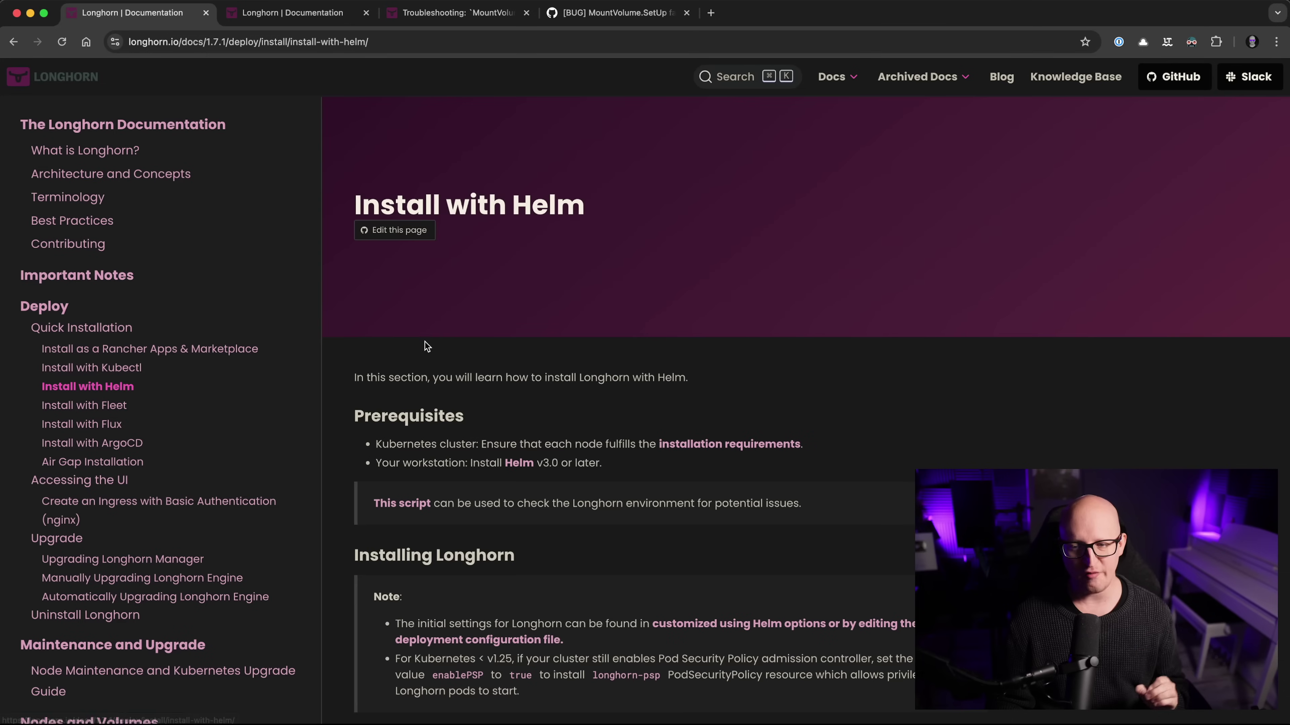
scroll(472, 310, "down", 8)
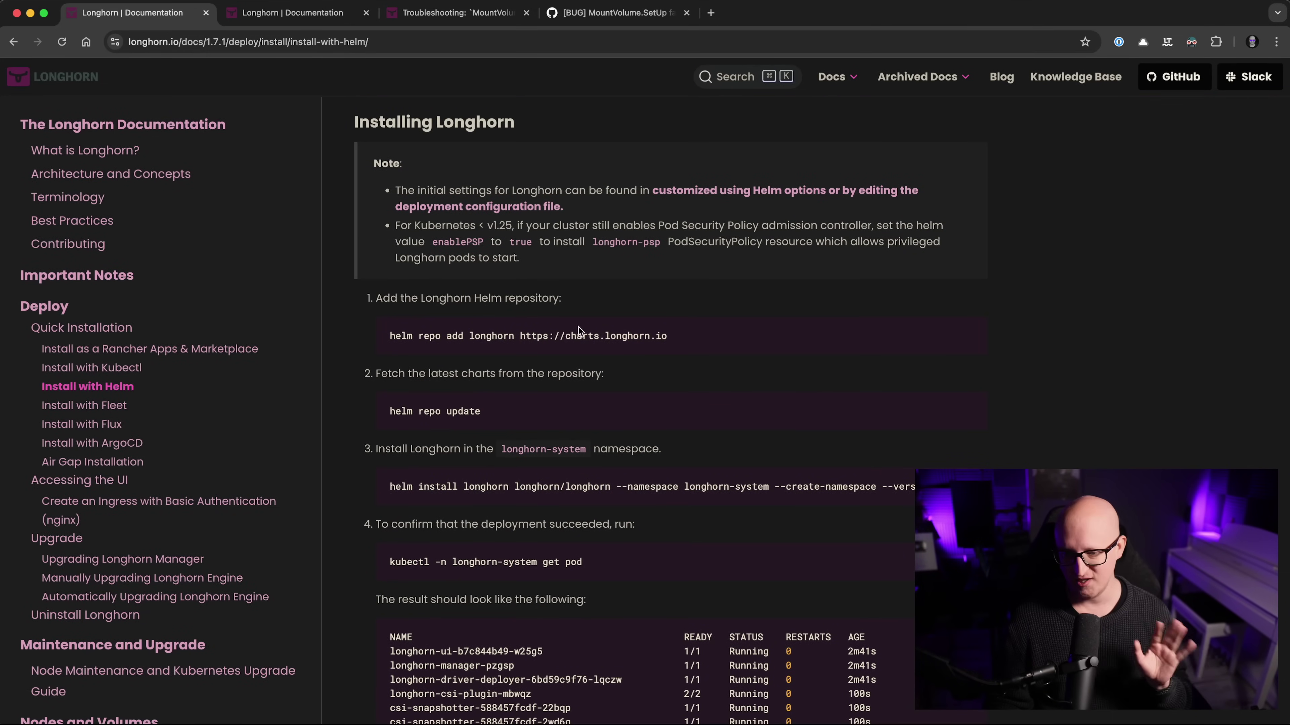
scroll(579, 369, "down", 1)
left_click_drag(711, 293, 392, 291)
key("super+c")
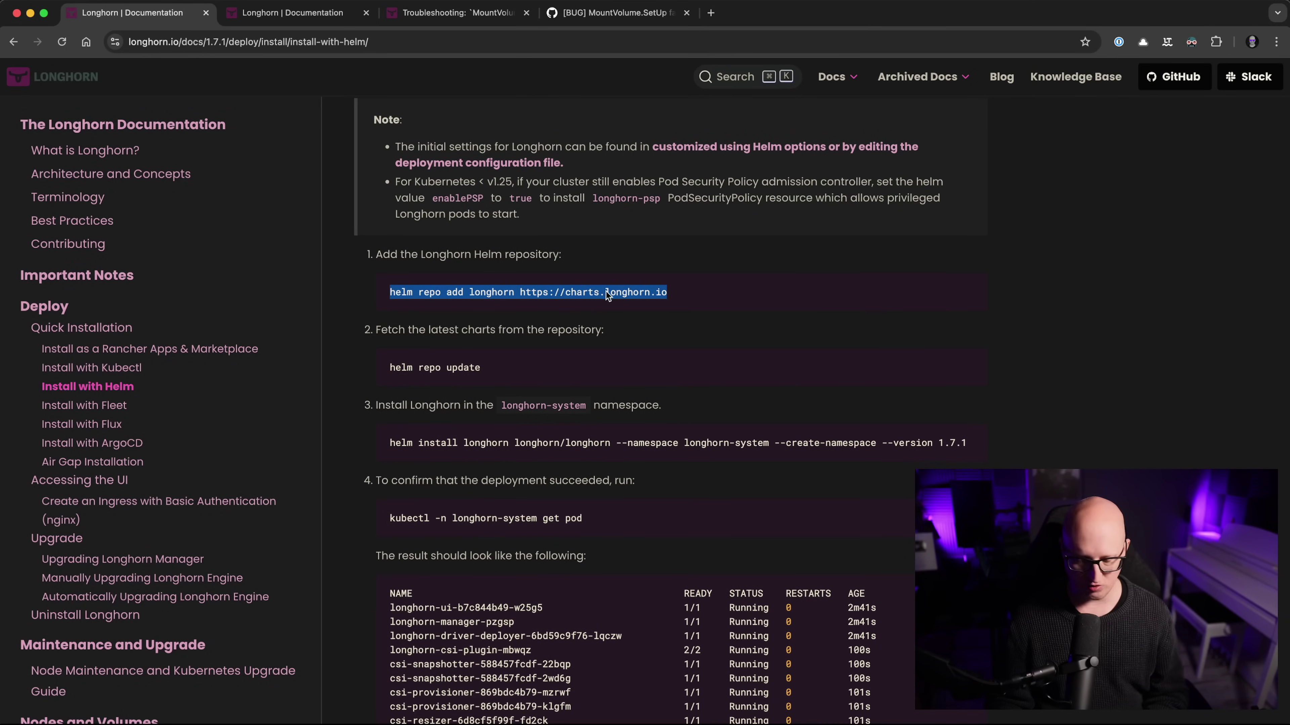
key("super+Tab")
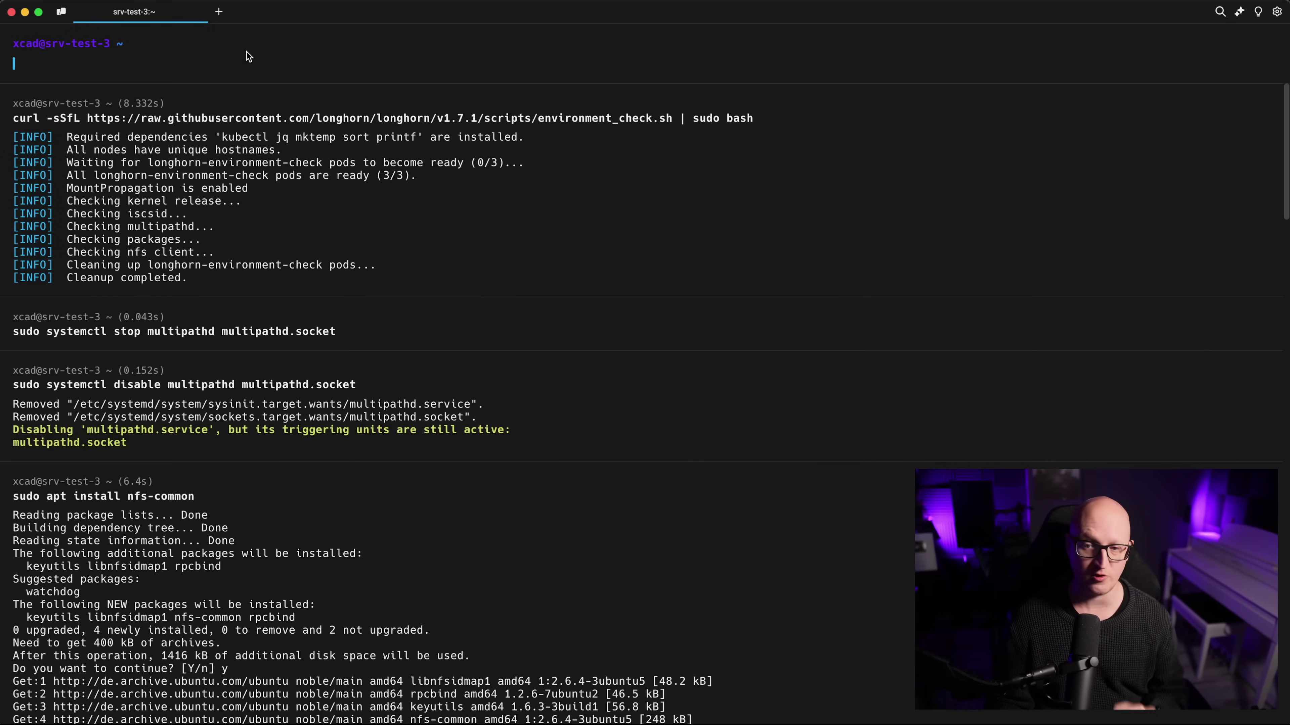
- Add the longhorn Helm repo, exiting the server session to run it on local kube-test-1
key("super+v")
key("Return")
type("exit")
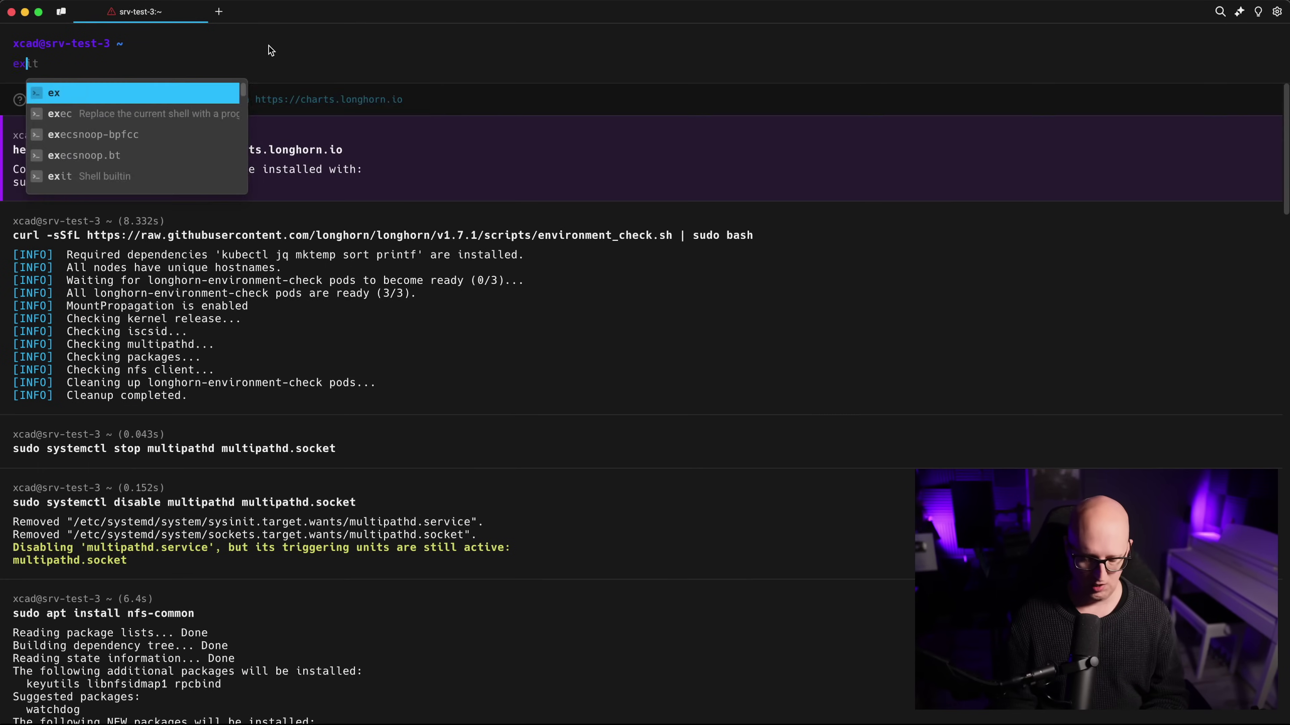
key("Return")
key("super+v")
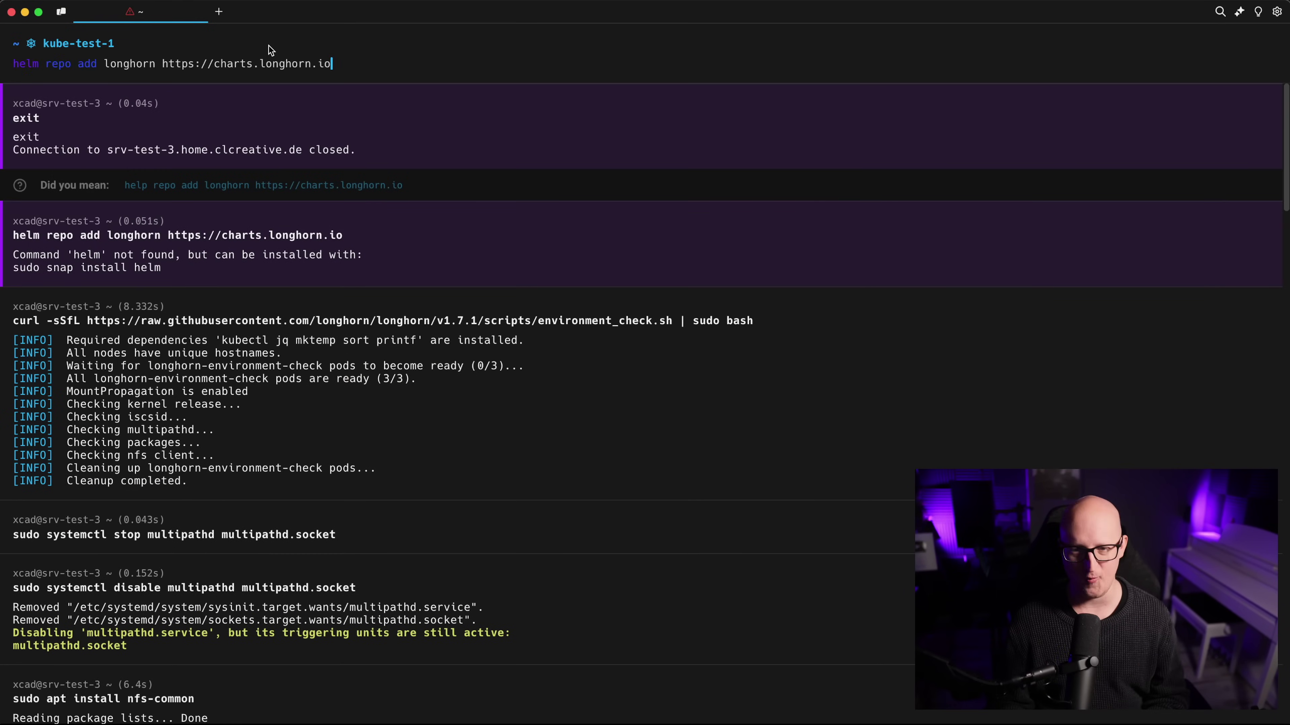
key("Return")
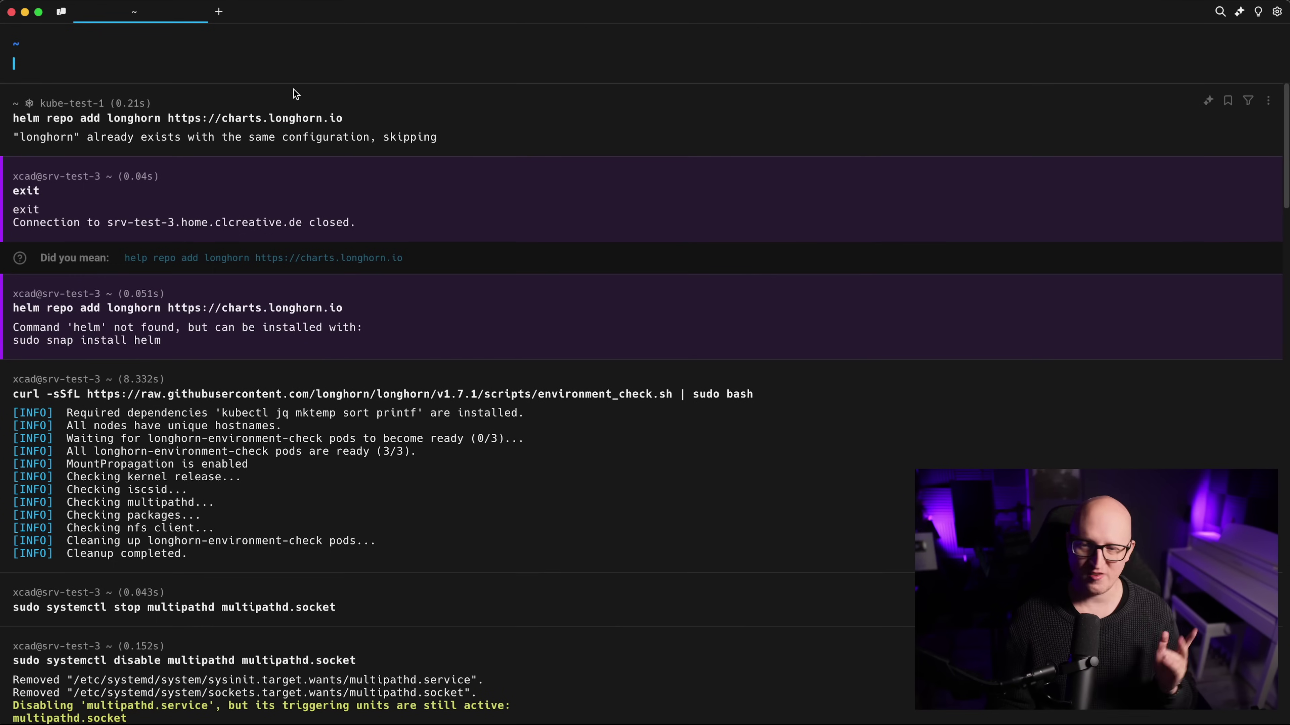
- Copy helm repo update from the docs and run it, then highlight the helm install command
key("super+Tab")
triple_click(434, 368)
key("super+c")
key("super+Tab")
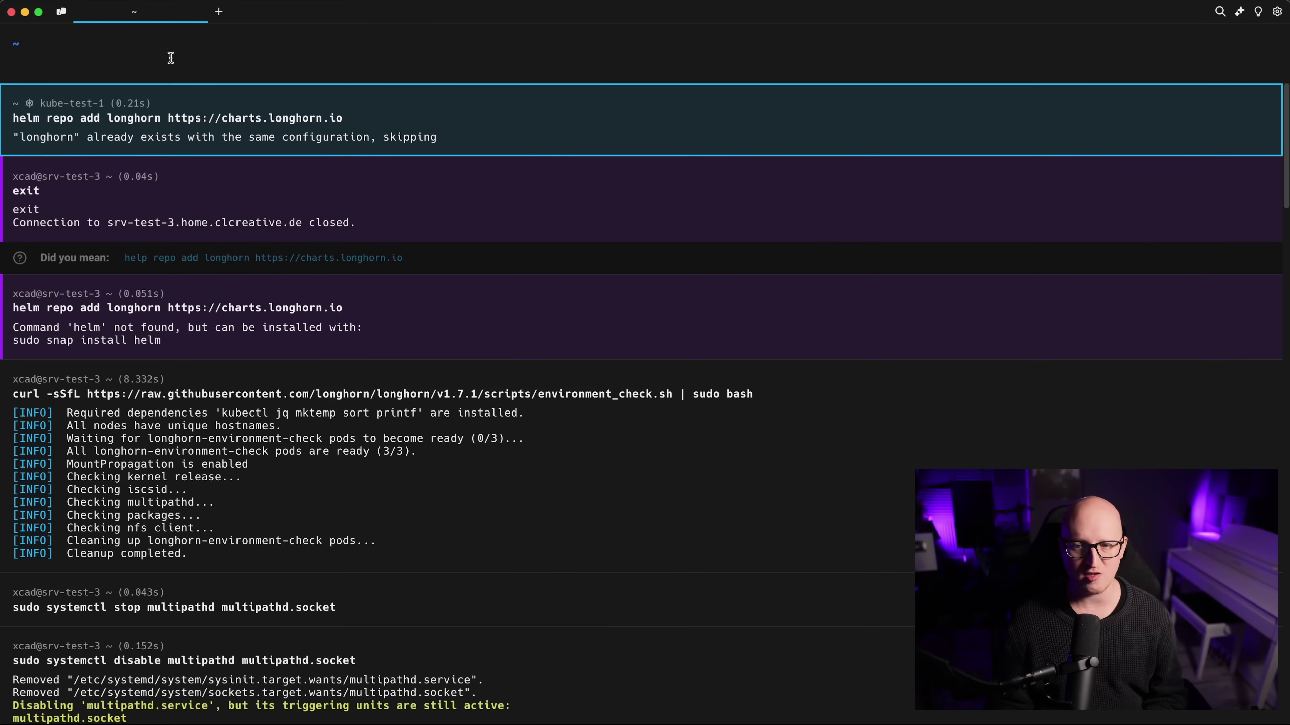
key("super+v")
key("Return")
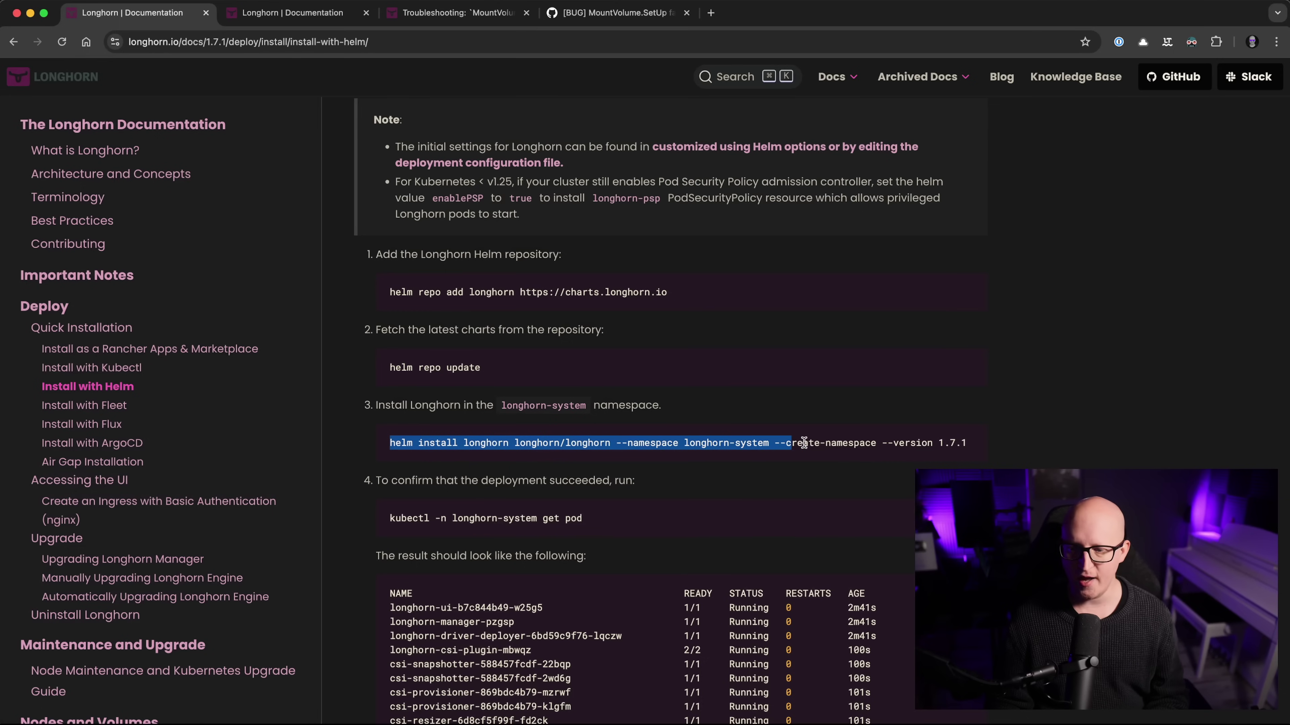
left_click_drag(778, 441, 967, 441)
scroll(605, 437, "down", 3)
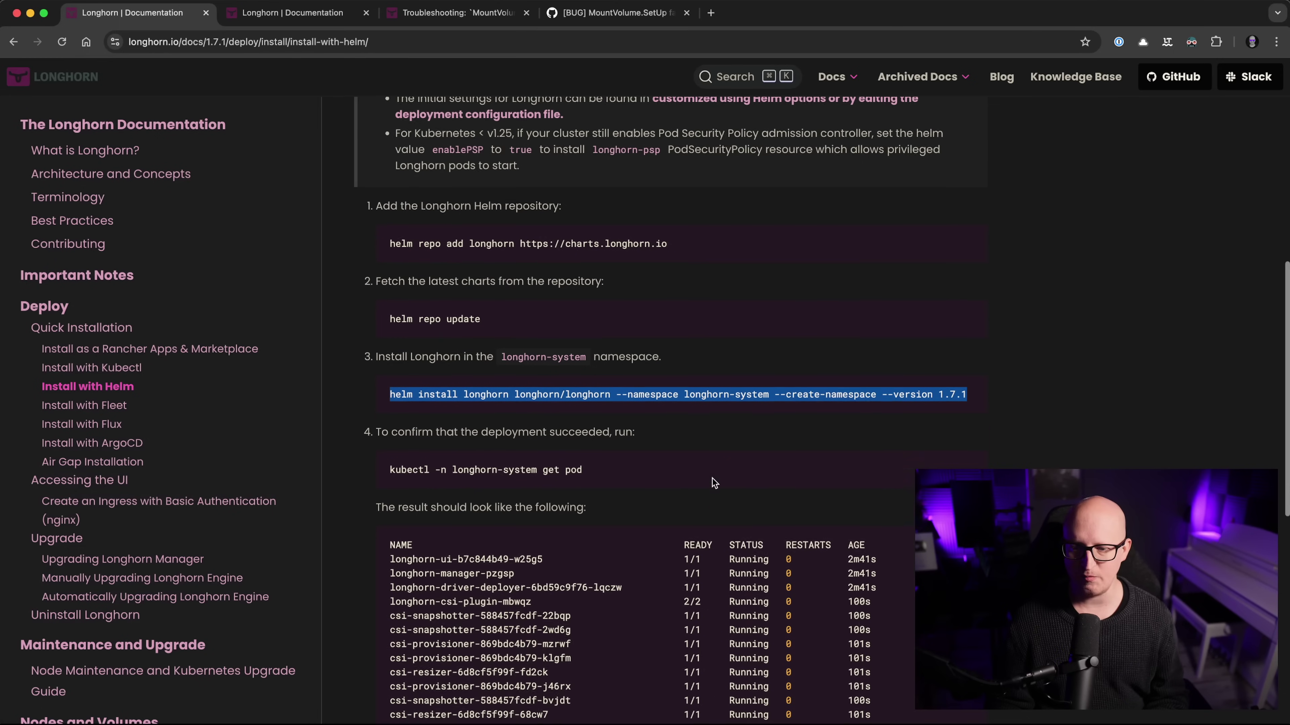
- Search the Helm values reference page for longhornui
scroll(605, 381, "down", 1)
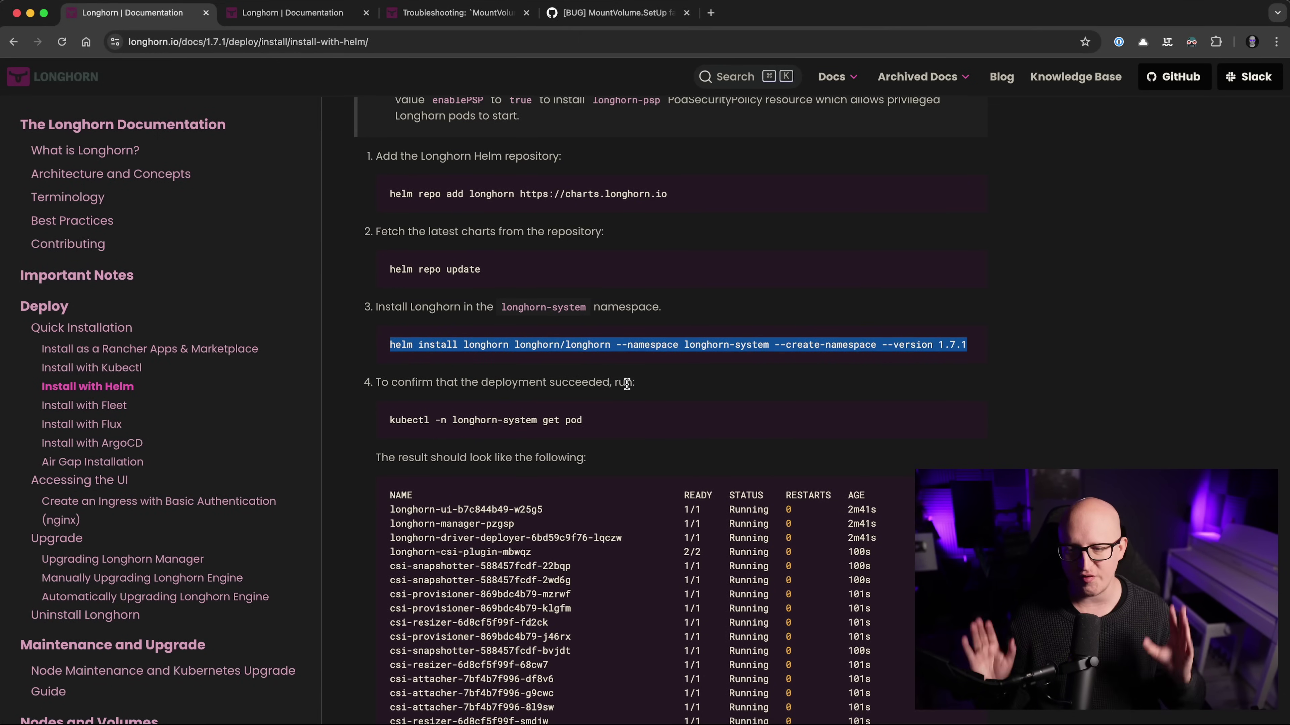
left_click(651, 378)
key("super+Tab")
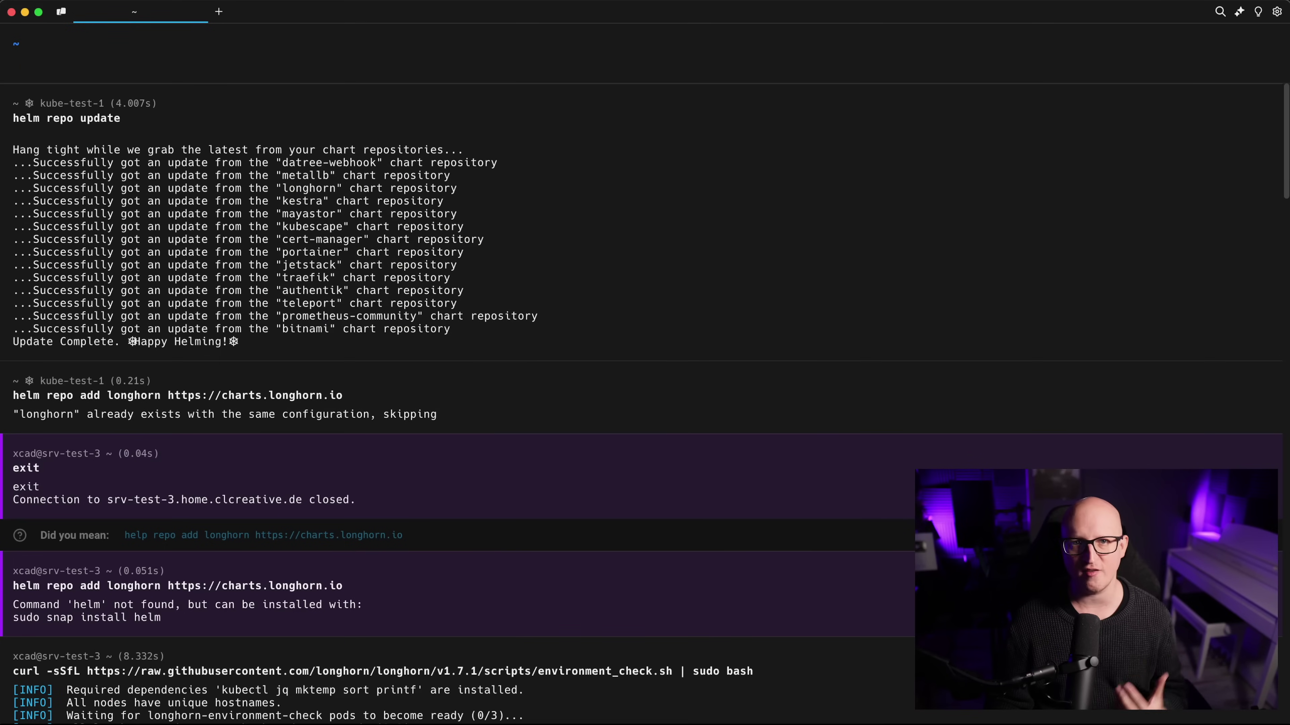
key("super+Tab")
key("super+f")
type("longhornui")
- Highlight the Longhorn UI Settings table and the longhornUI.replicas default of 2
scroll(482, 480, "down", 1)
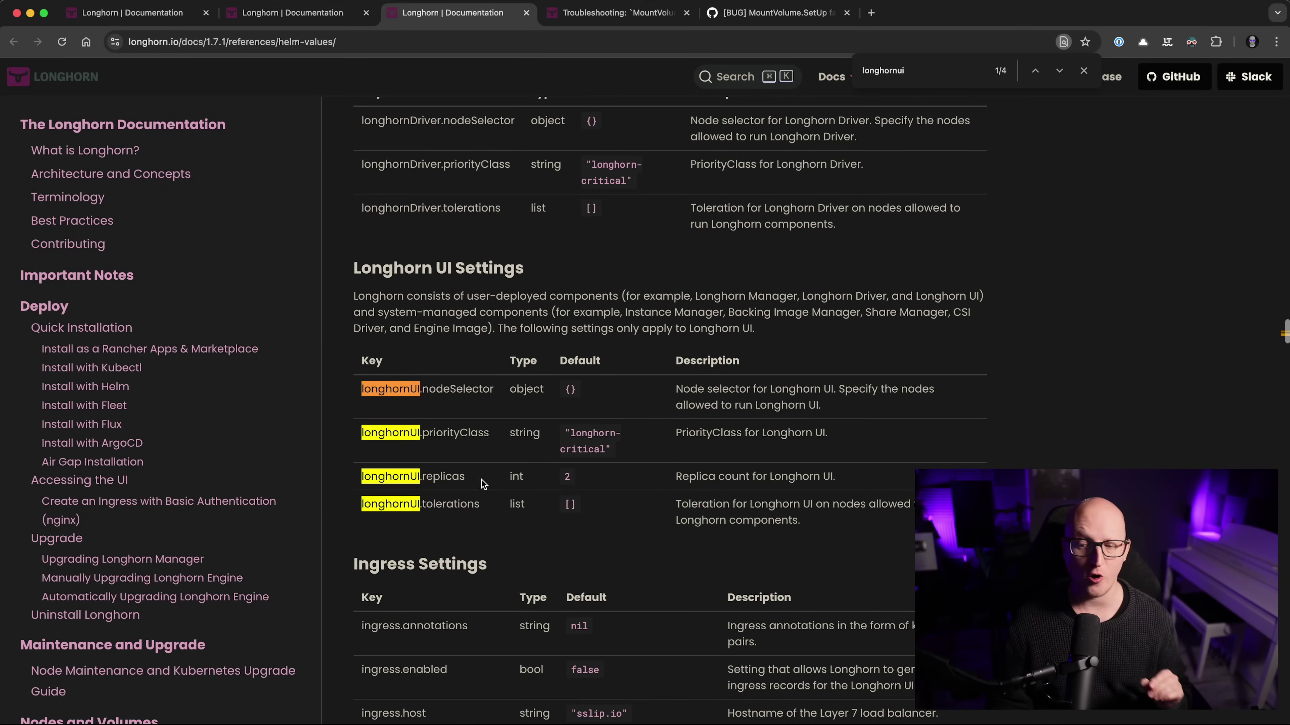
left_click_drag(560, 477, 591, 478)
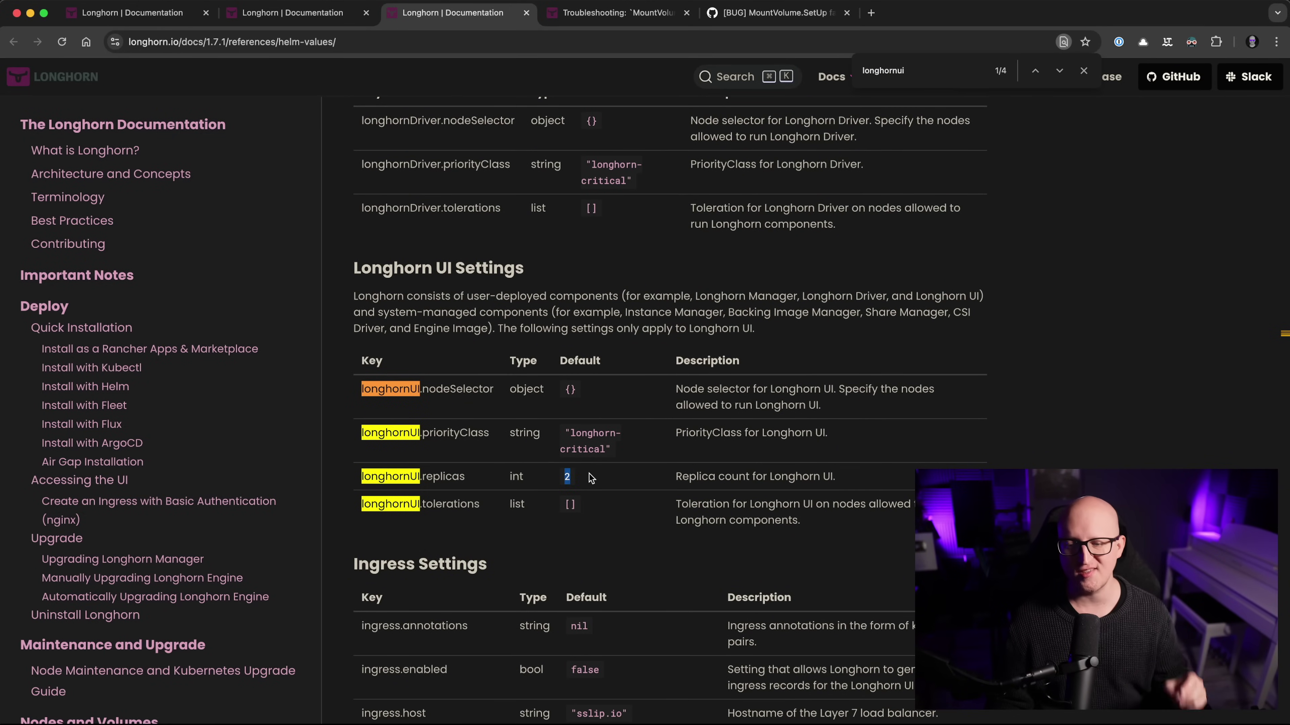
left_click(587, 485)
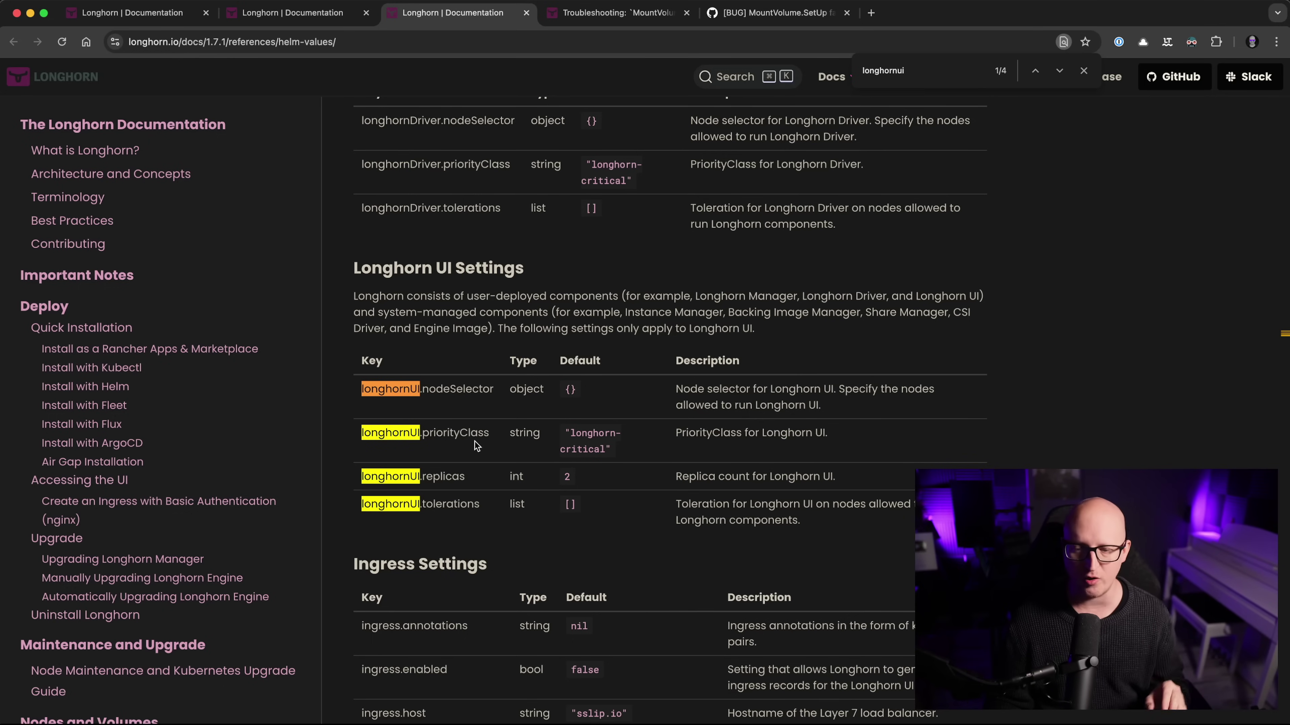
key("Escape")
left_click_drag(355, 356, 381, 476)
left_click(383, 476)
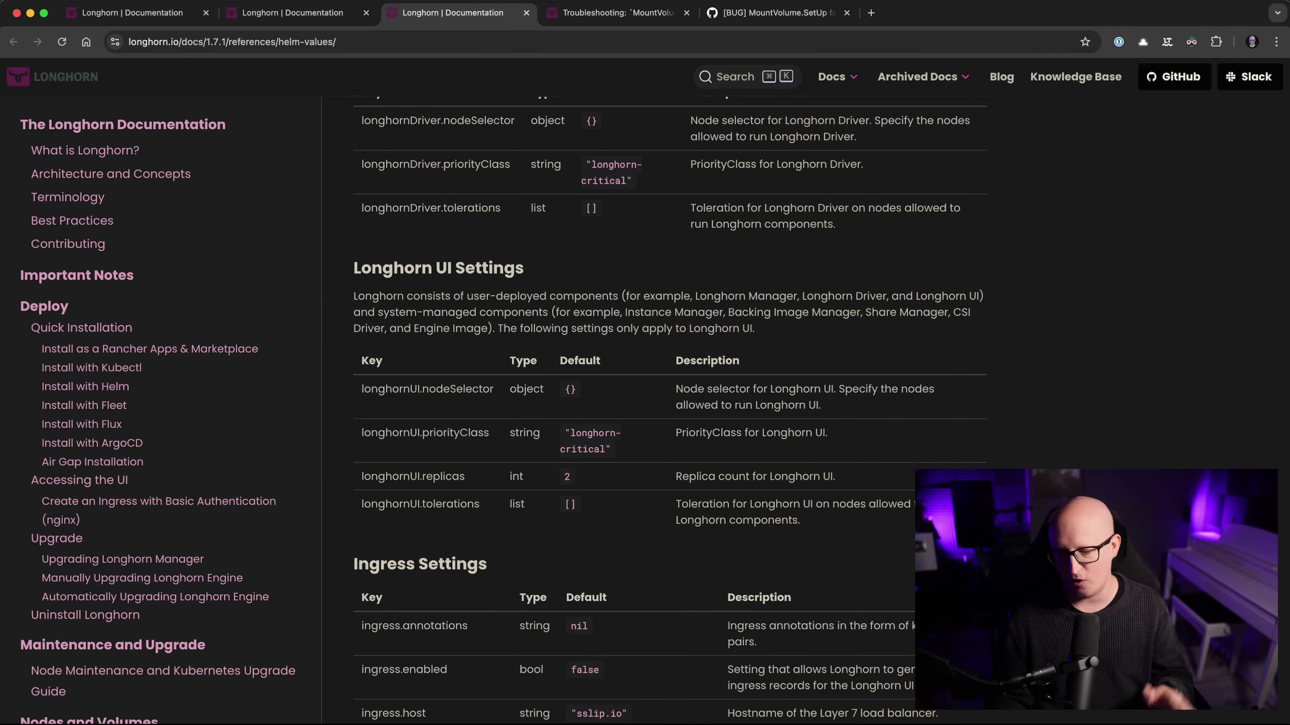
- Open the longhorn-tutorial project in Visual Studio Code with 'code .'
key("super+Tab")
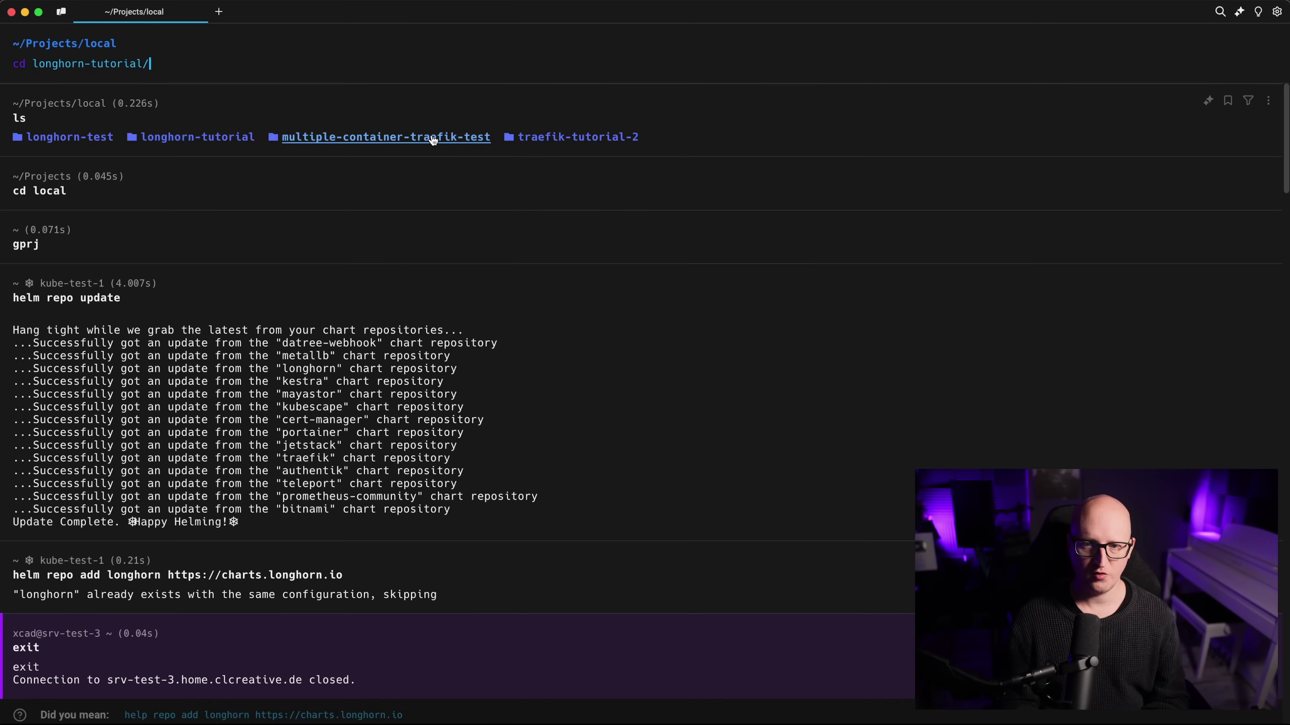
key("Return")
type("code .")
key("Return")
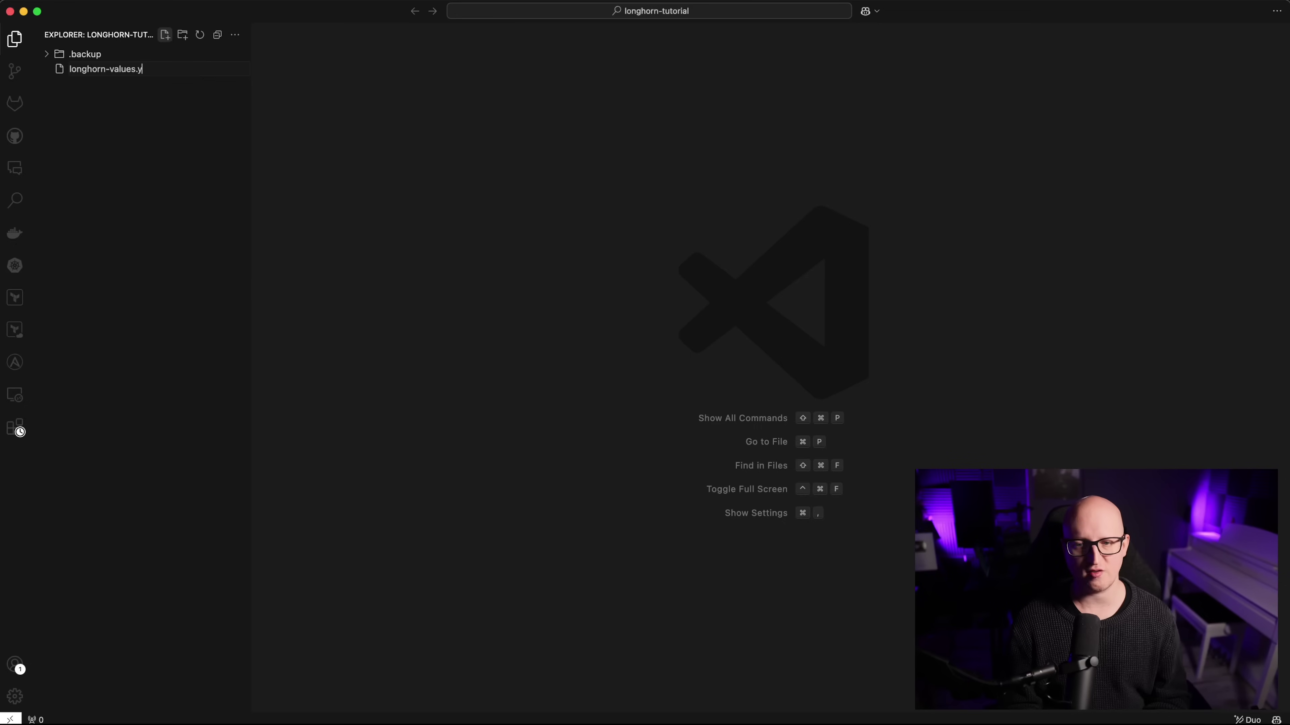
- Create longhorn-values.yaml containing 'longhornUI:' with 'replicas: 1'
type("aml")
key("Return")
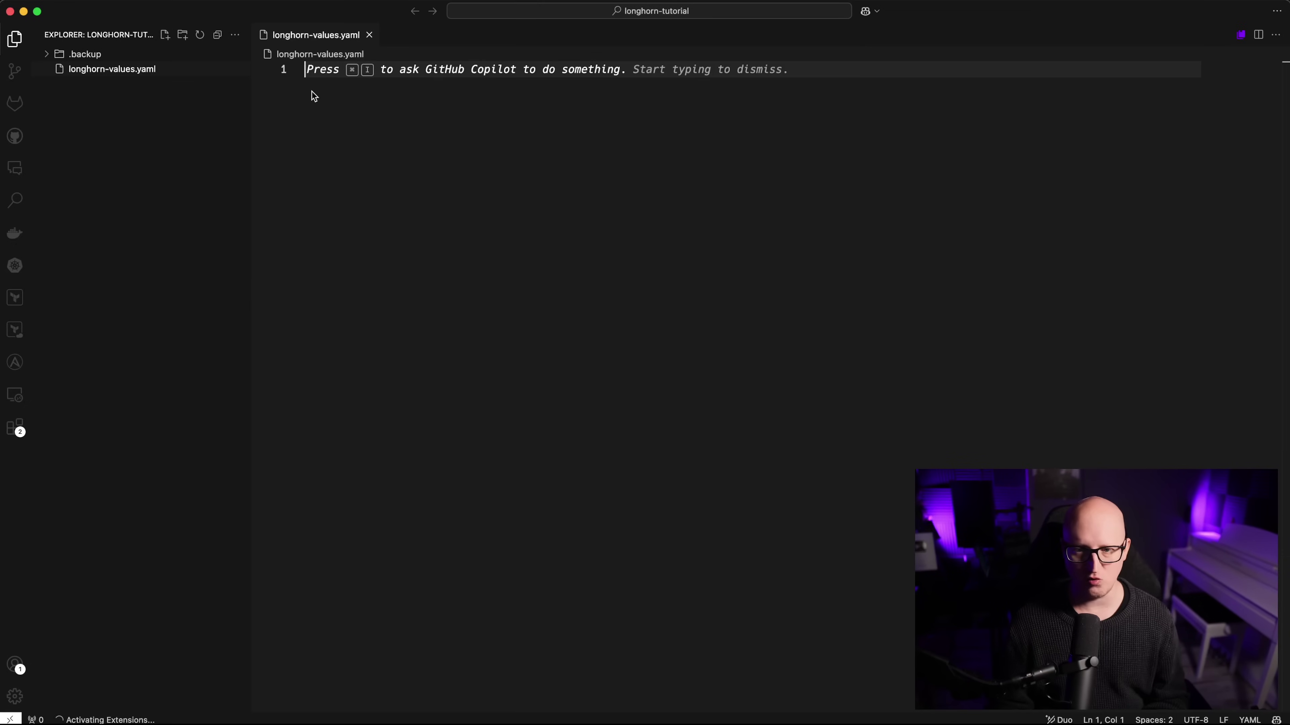
type("lo")
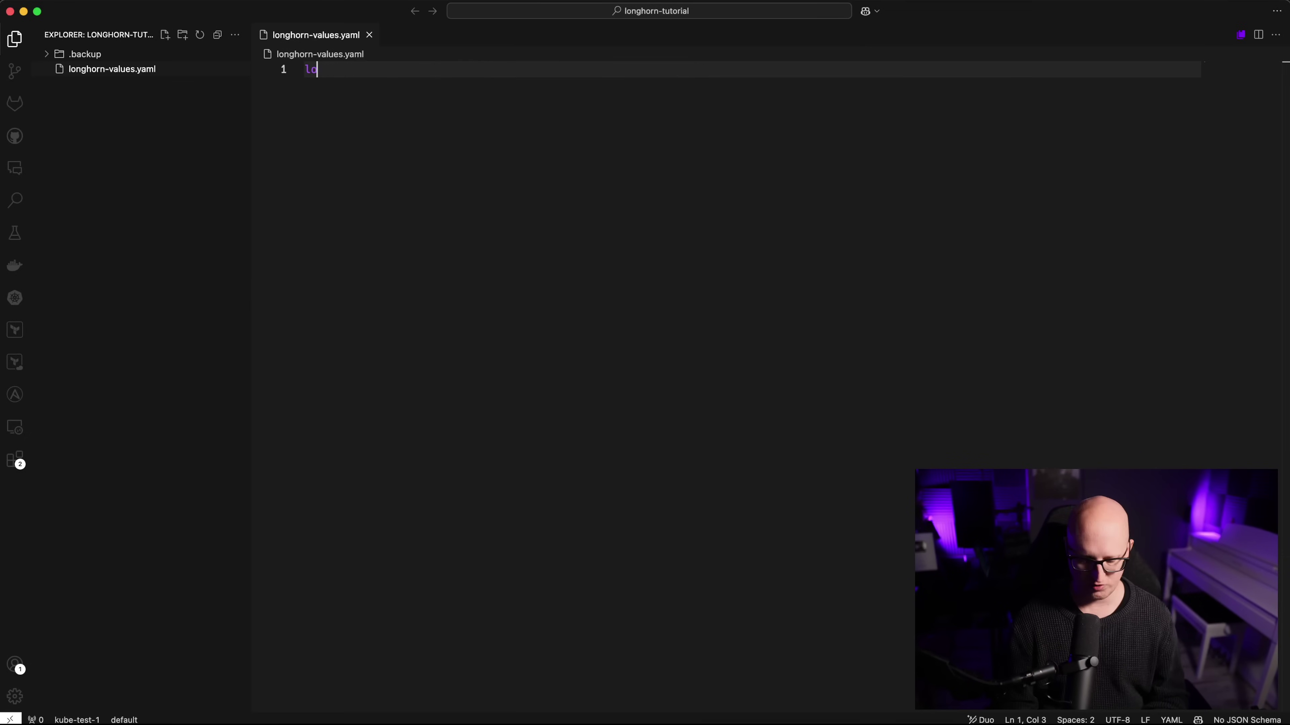
type("nghornUI:")
key("Return")
type("replicas: 1")
key("Return")
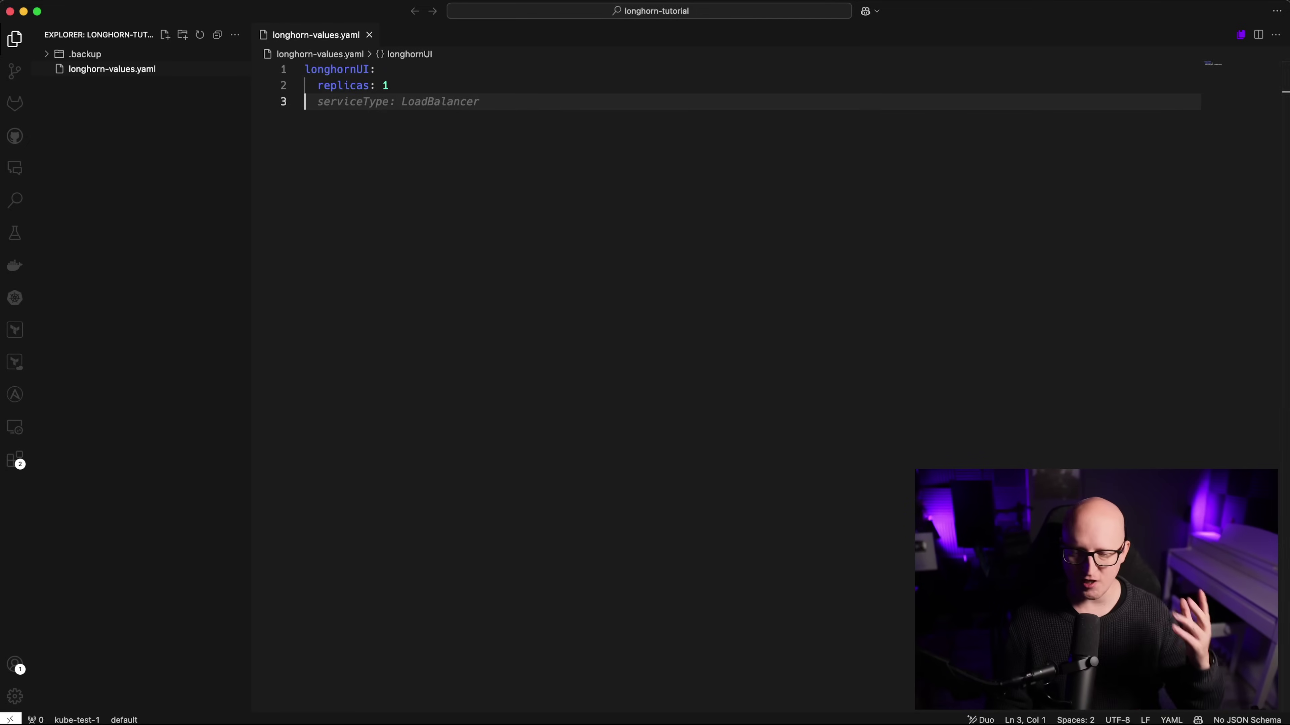
- Scroll the Helm values documentation down to the System Default Settings
key("super+Tab")
scroll(481, 529, "down", 20)
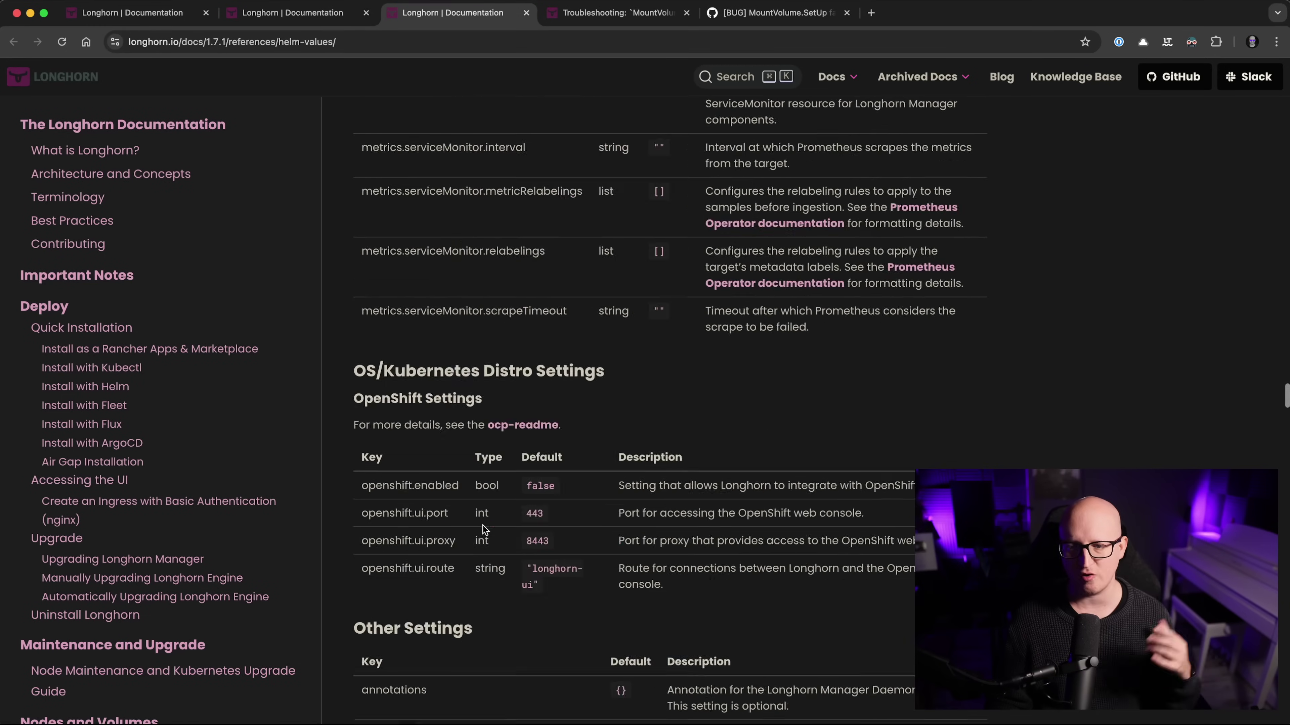
scroll(596, 417, "down", 7)
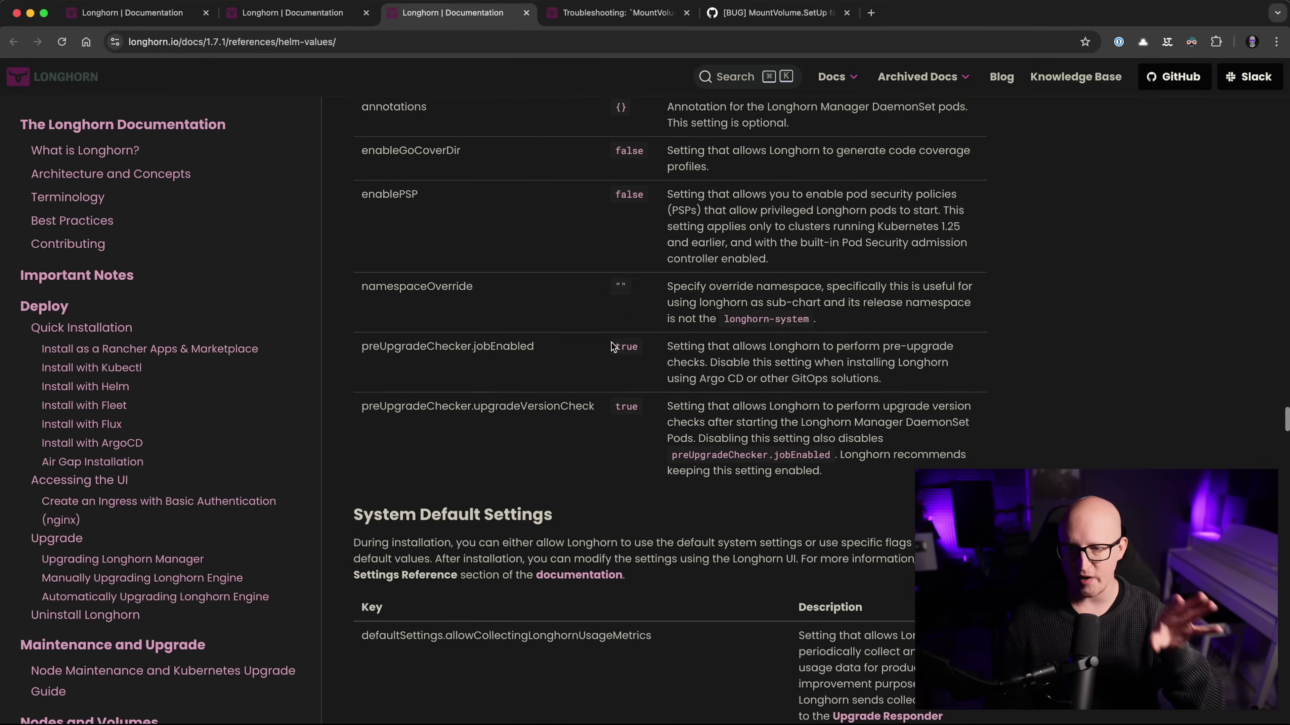
- Scroll the Helm values reference past Network Policies and Image Settings, then return to the terminal
scroll(613, 347, "down", 15)
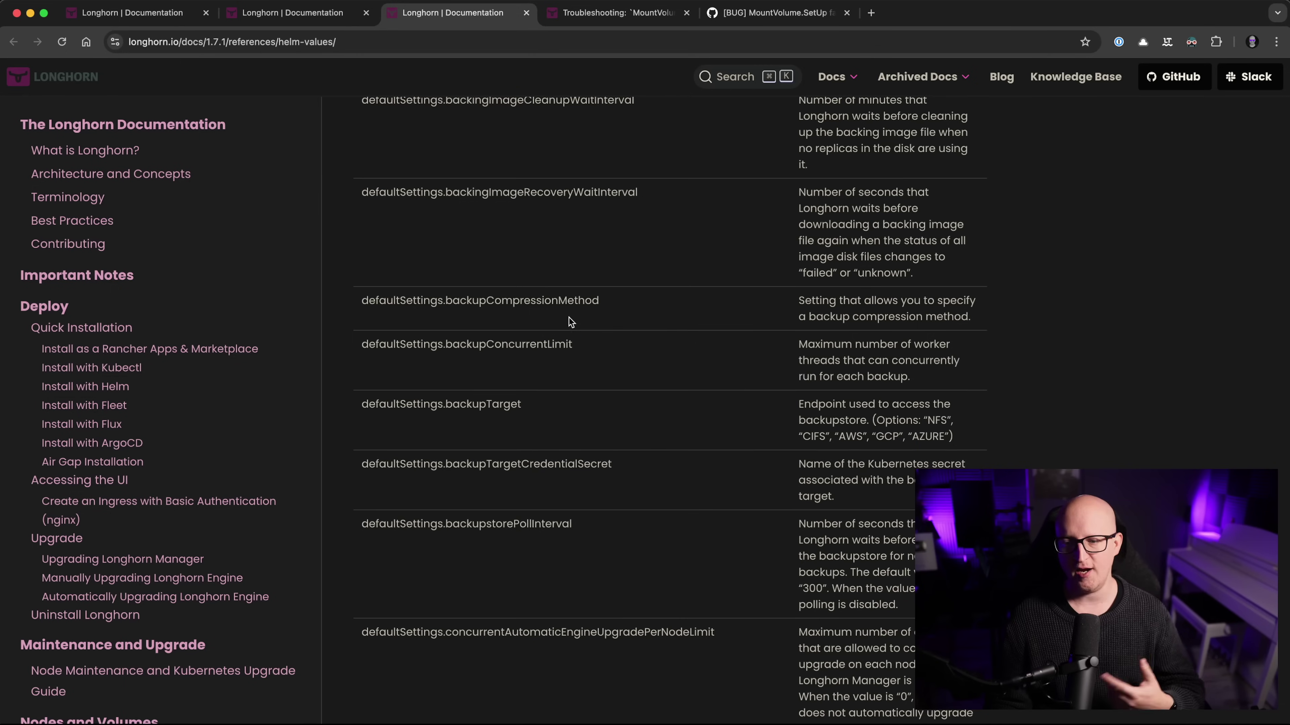
left_click_drag(571, 317, 726, 542)
scroll(564, 466, "down", 10)
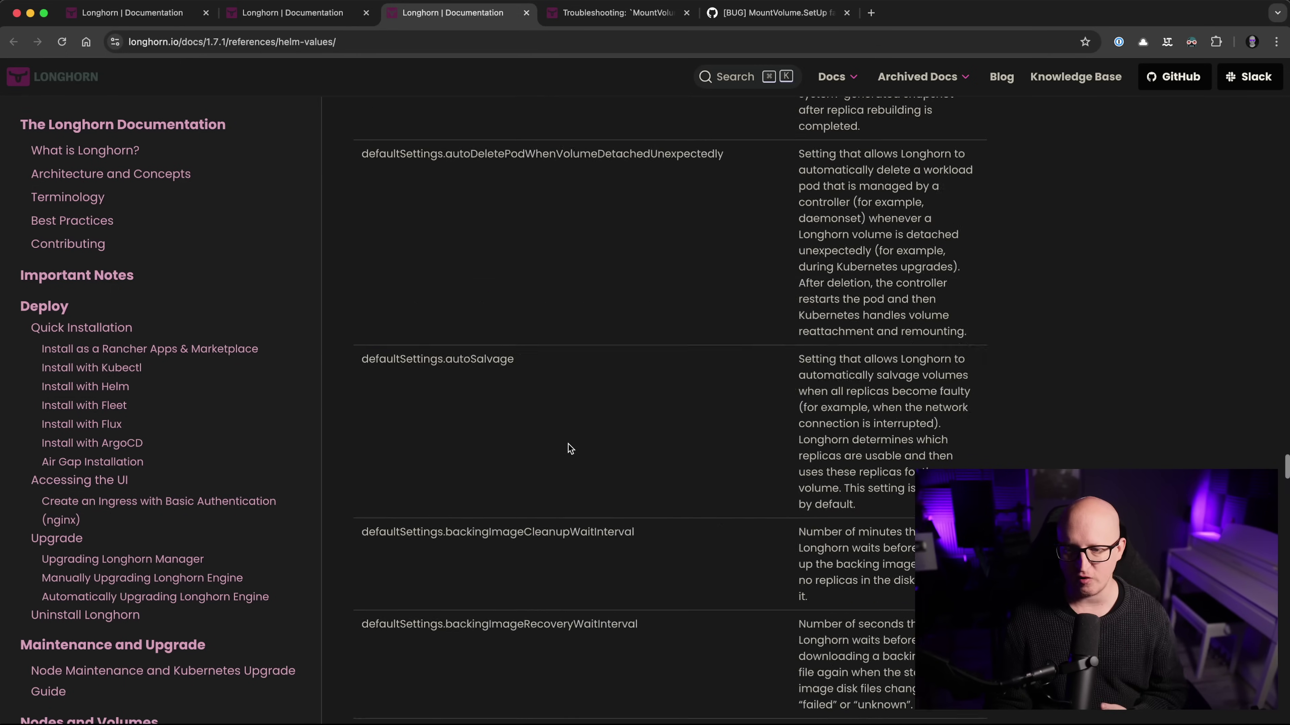
scroll(563, 450, "down", 20)
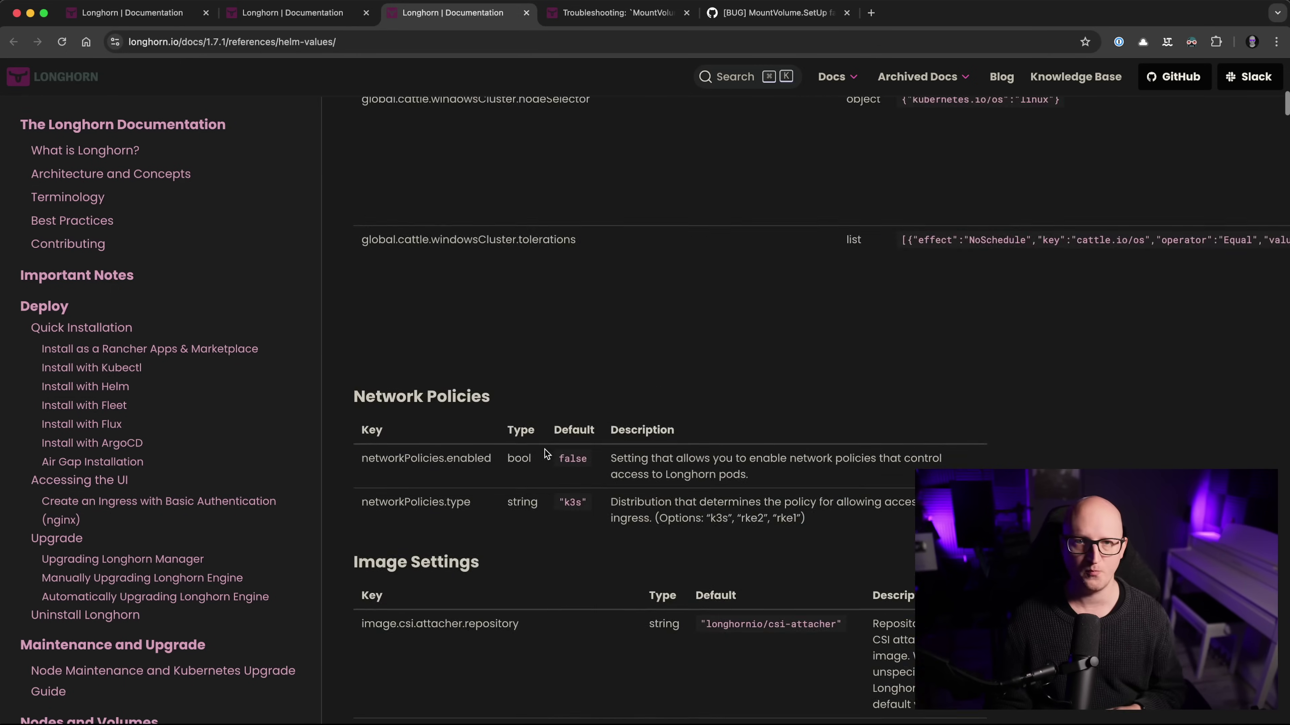
key("super+1")
key("super+Tab")
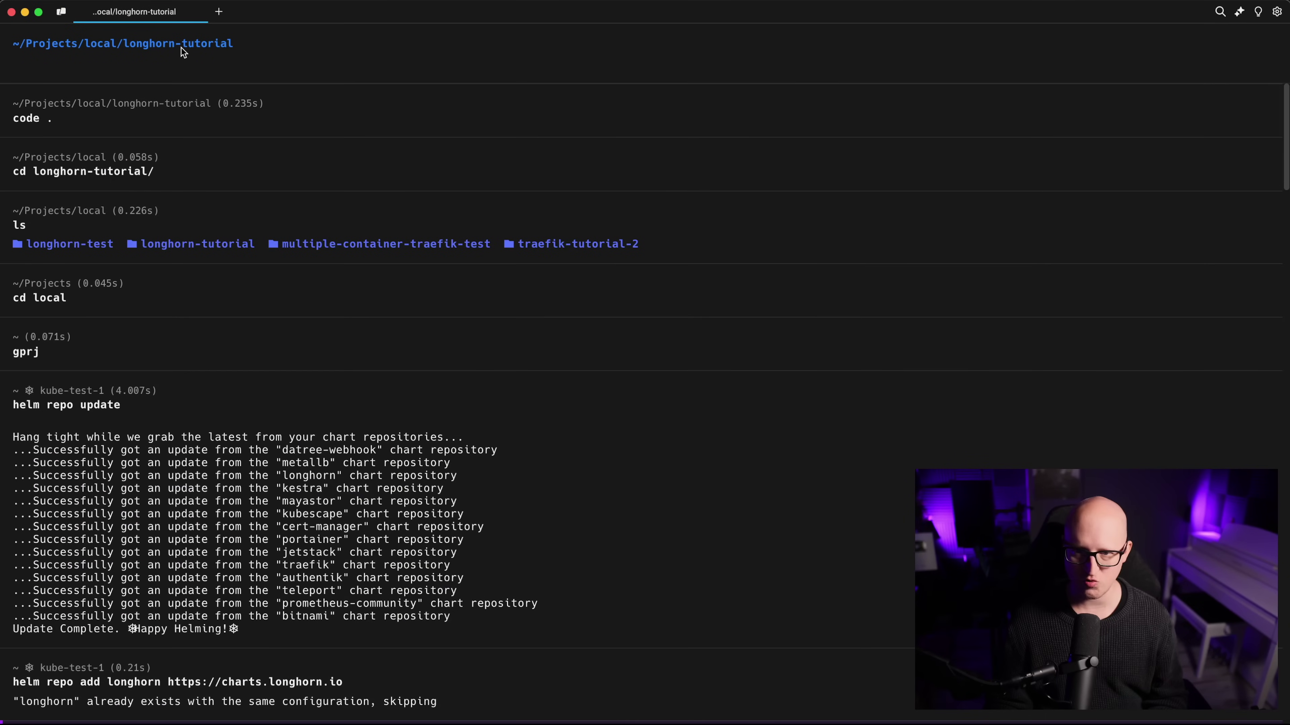
- Run helm install into longhorn-system with --values longhorn-values.yaml instead of --version 1.7.1
key("super+v")
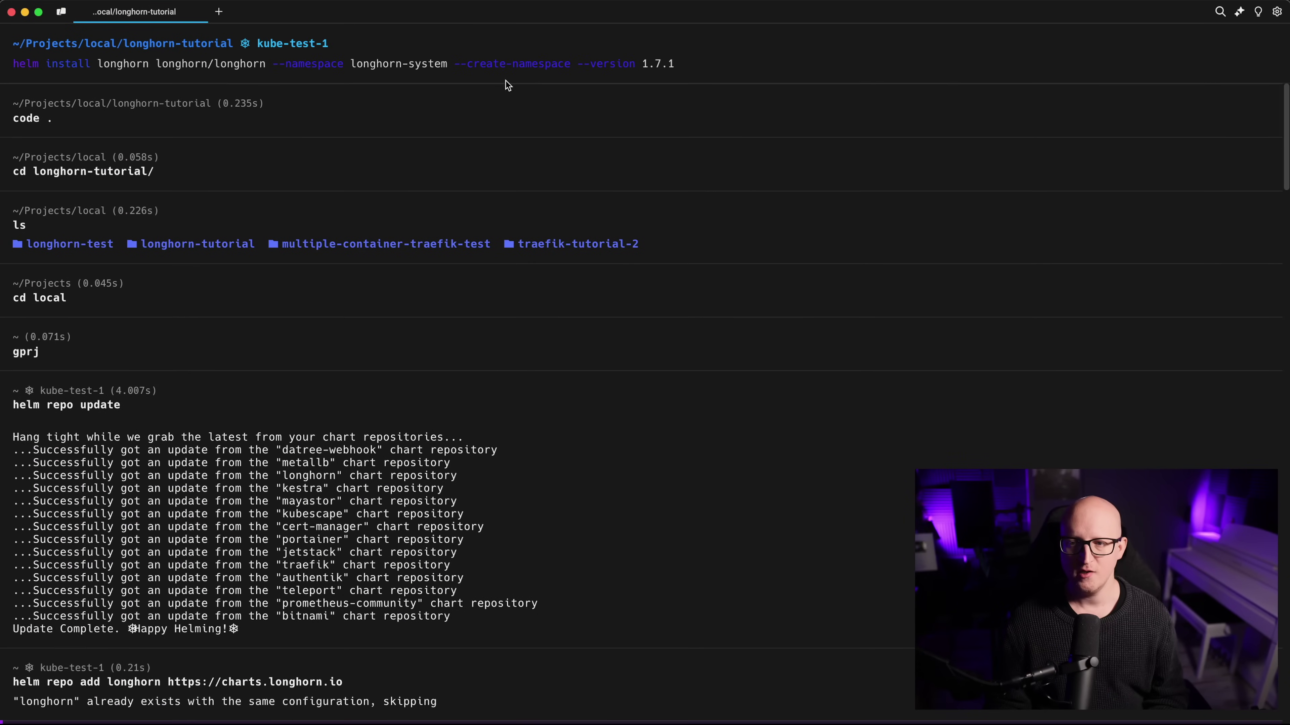
left_click_drag(577, 61, 755, 72)
key("BackSpace")
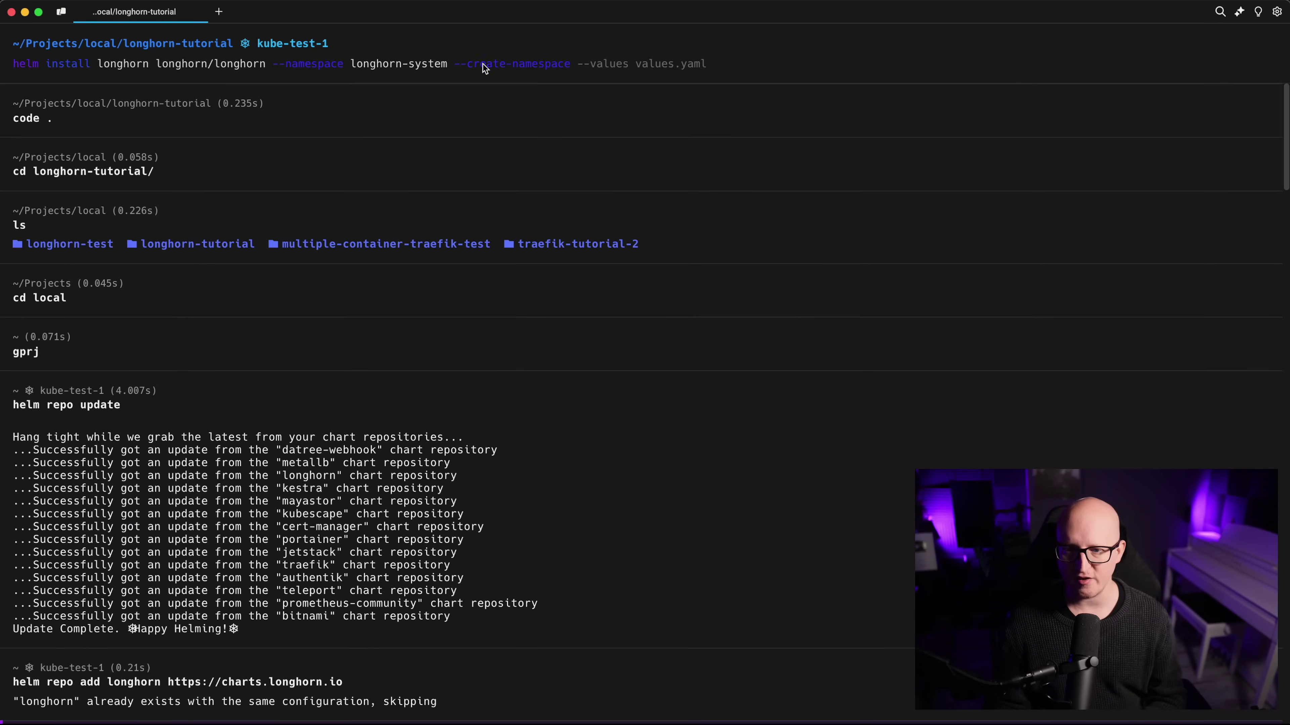
left_click_drag(278, 64, 439, 63)
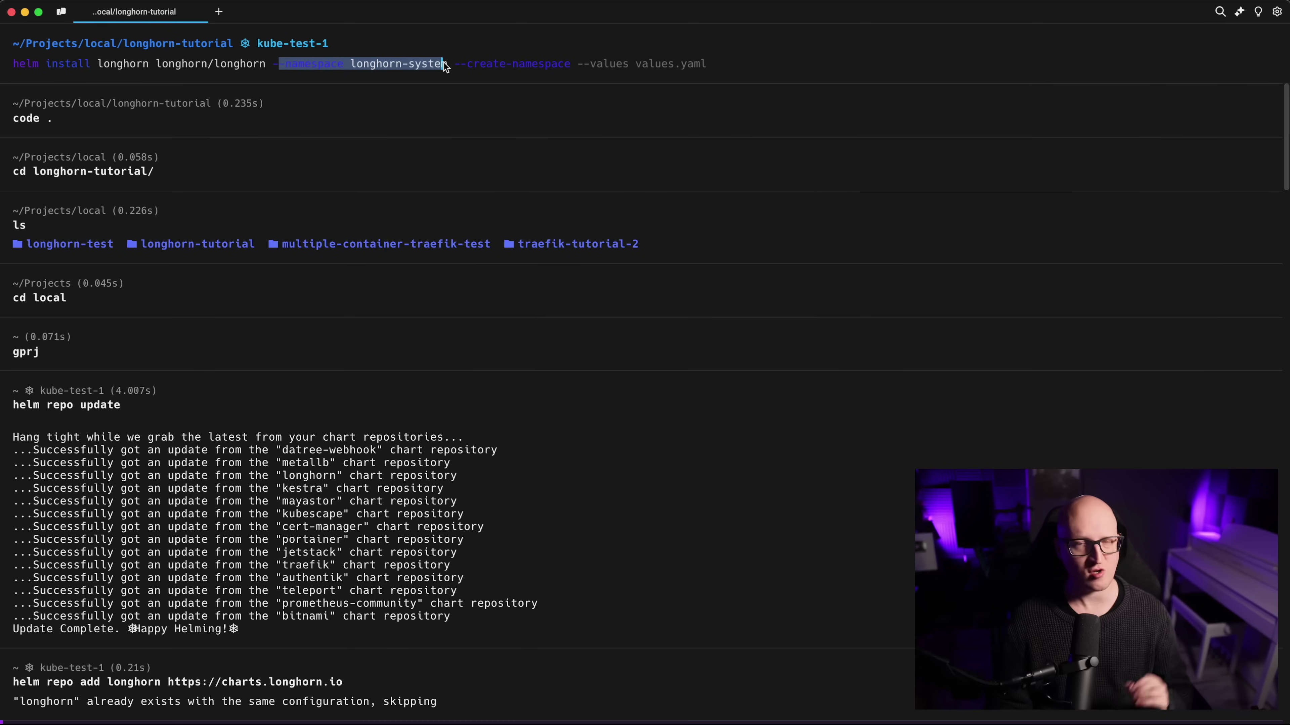
left_click(299, 63)
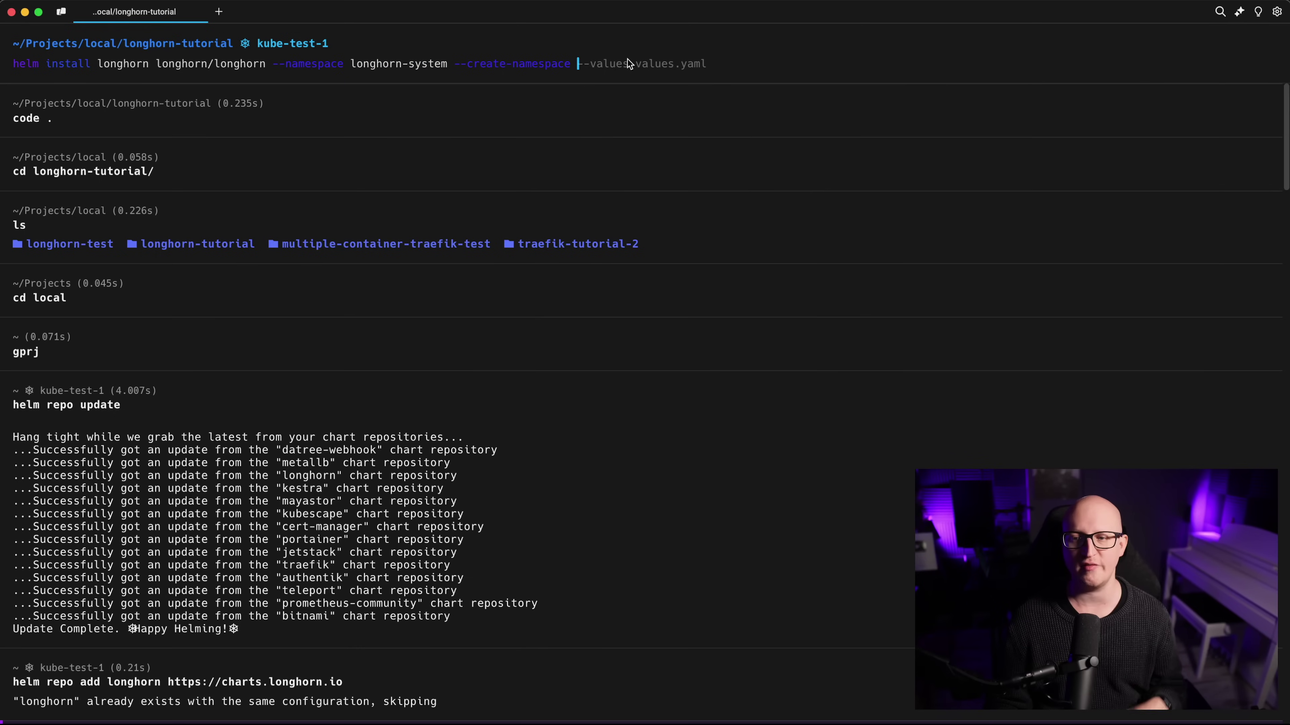
type("--values longhorn-values.yaml")
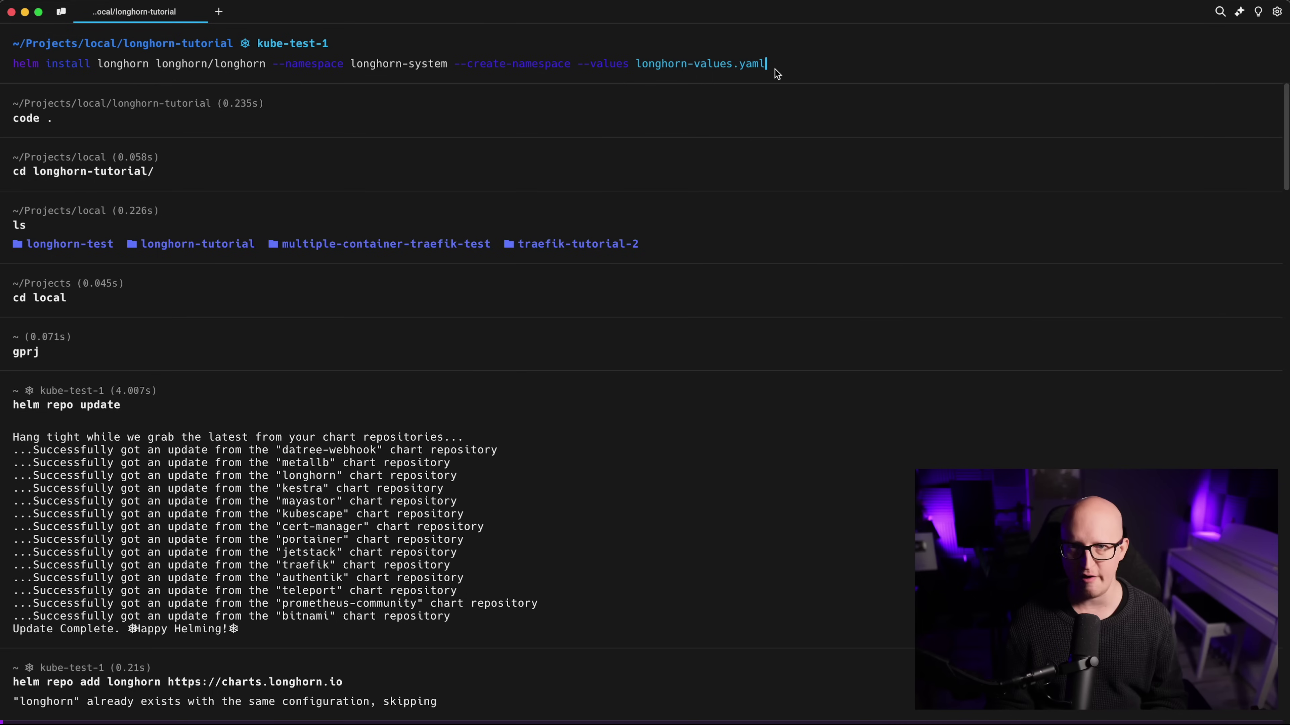
key("Return")
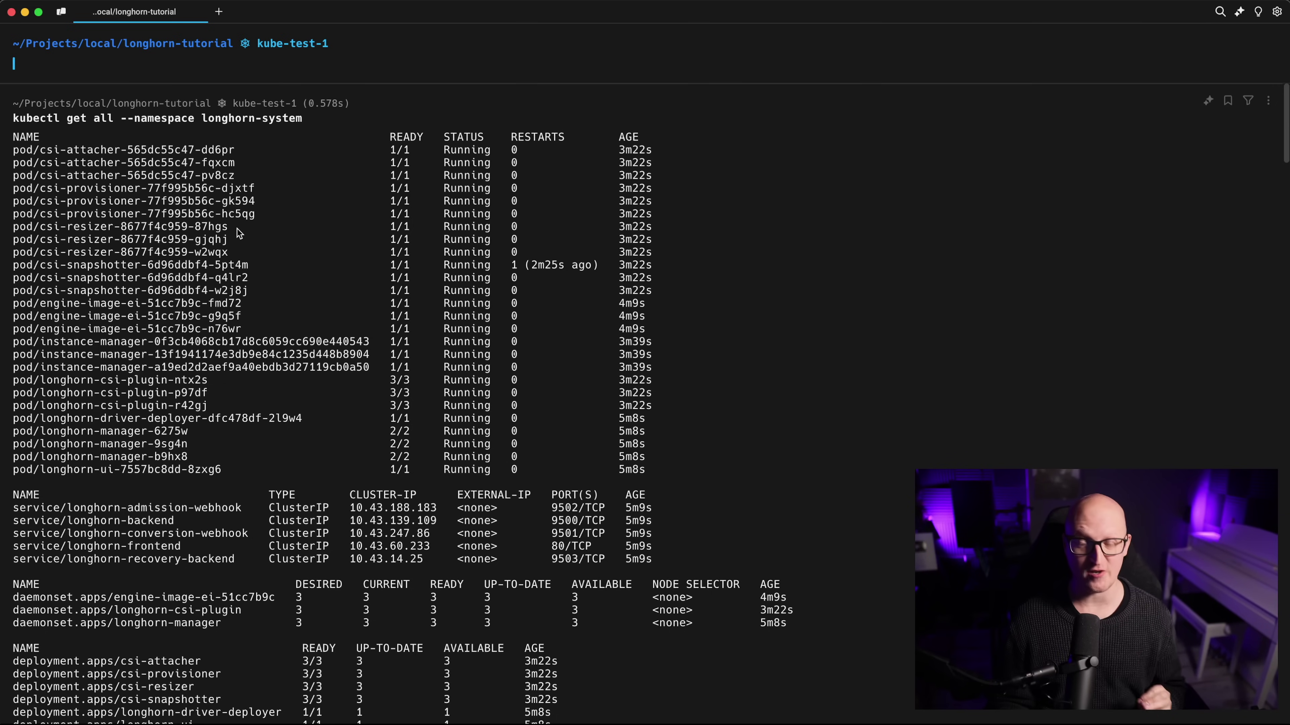
- Review the kubectl get all output and pick out the longhorn-frontend ClusterIP service on port 80
left_click_drag(55, 140, 306, 393)
left_click(306, 393)
scroll(363, 354, "down", 2)
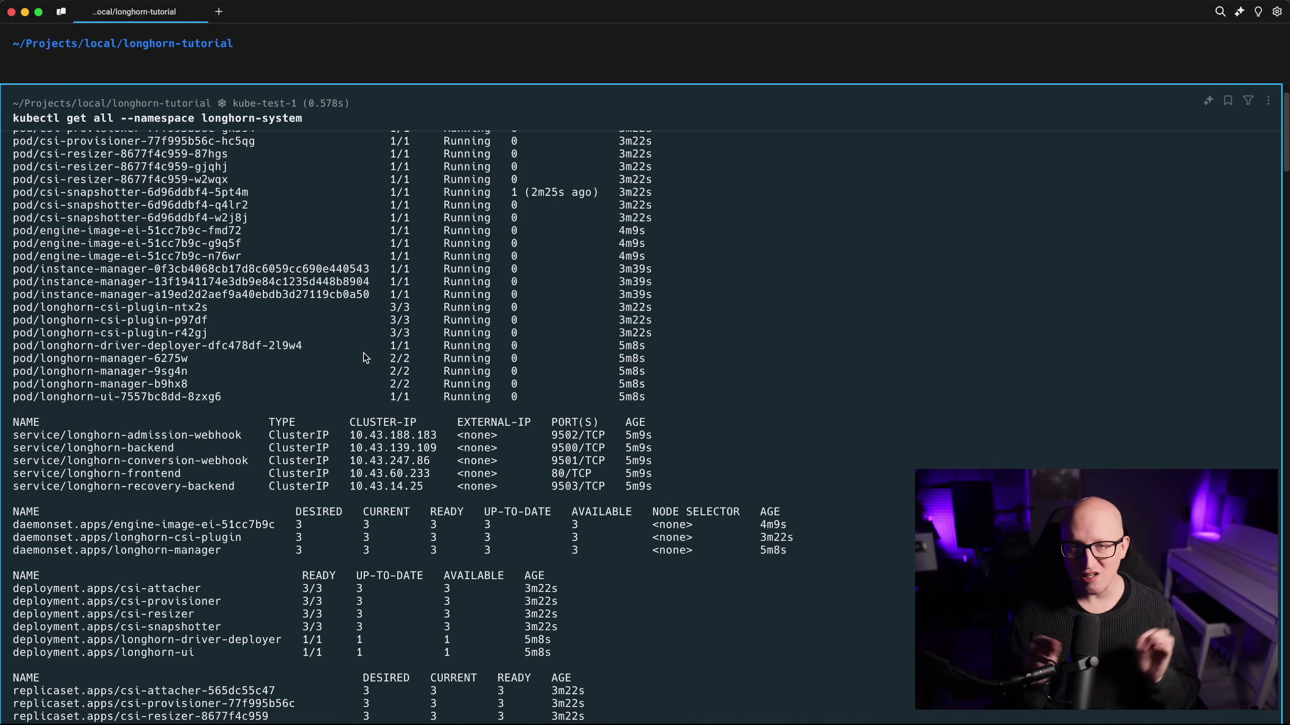
scroll(214, 496, "up", 1)
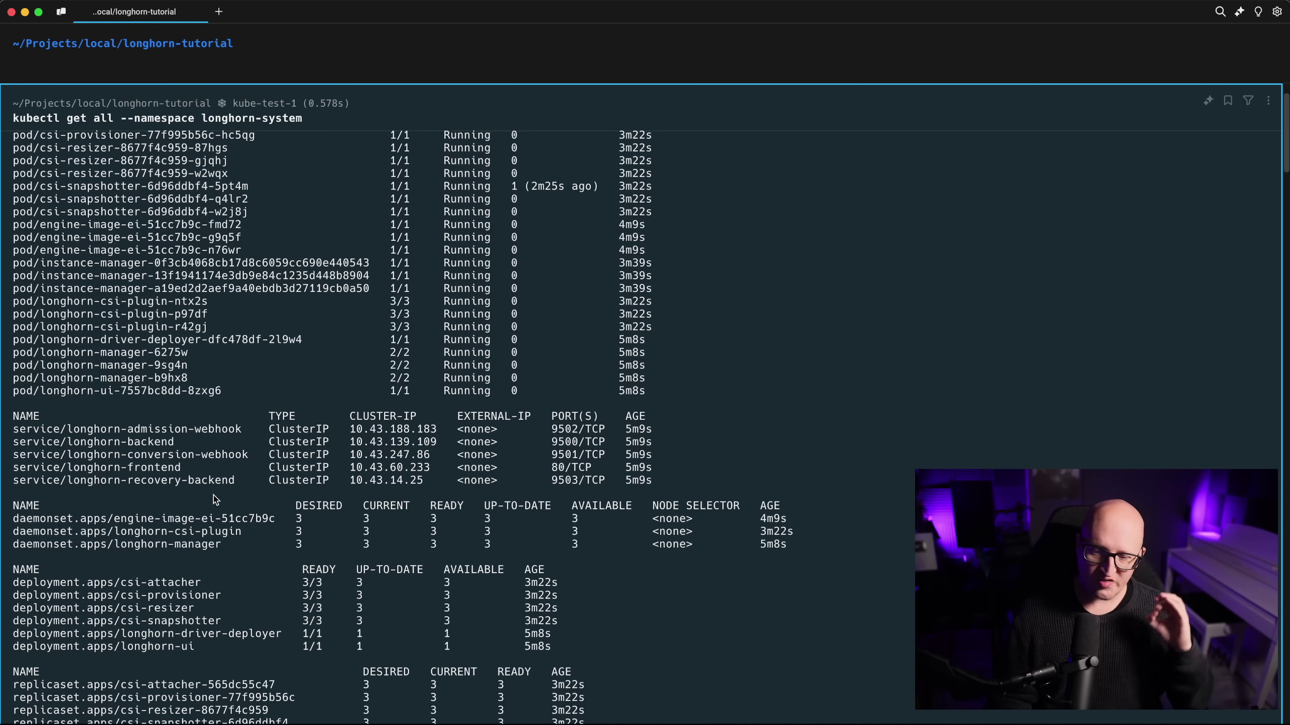
scroll(216, 492, "down", 4)
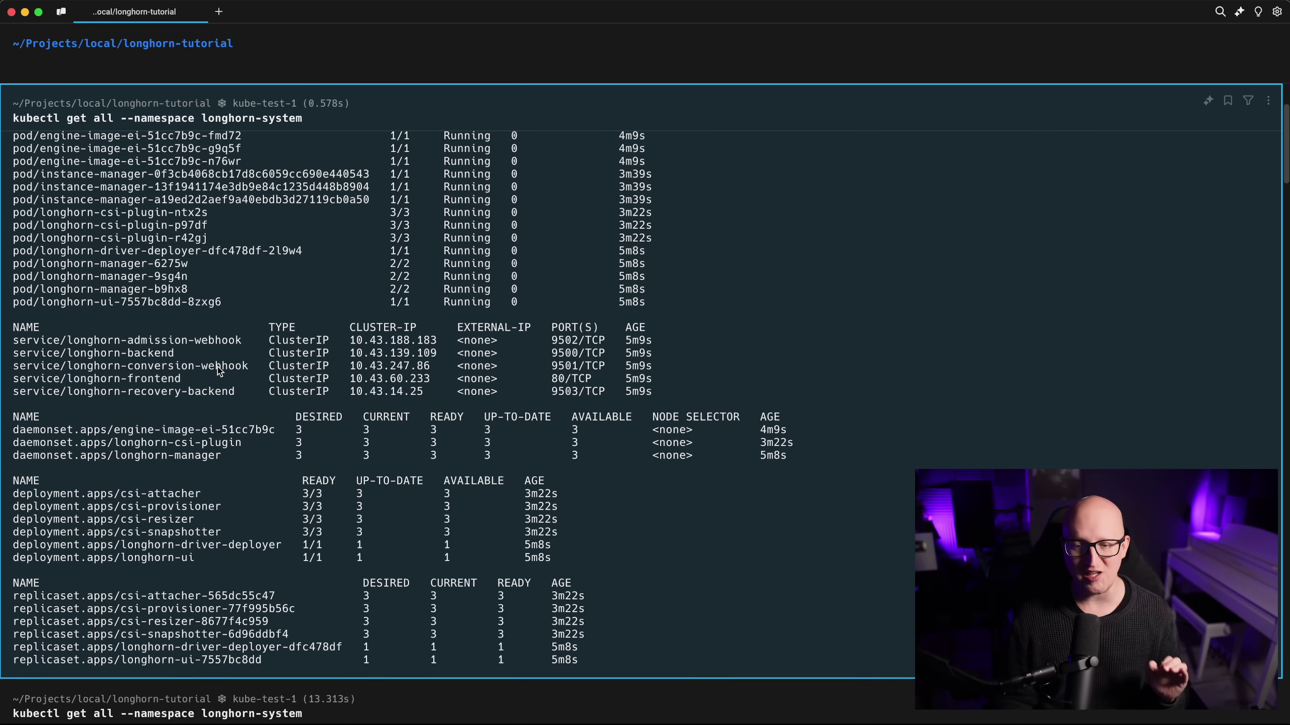
left_click_drag(67, 378, 493, 379)
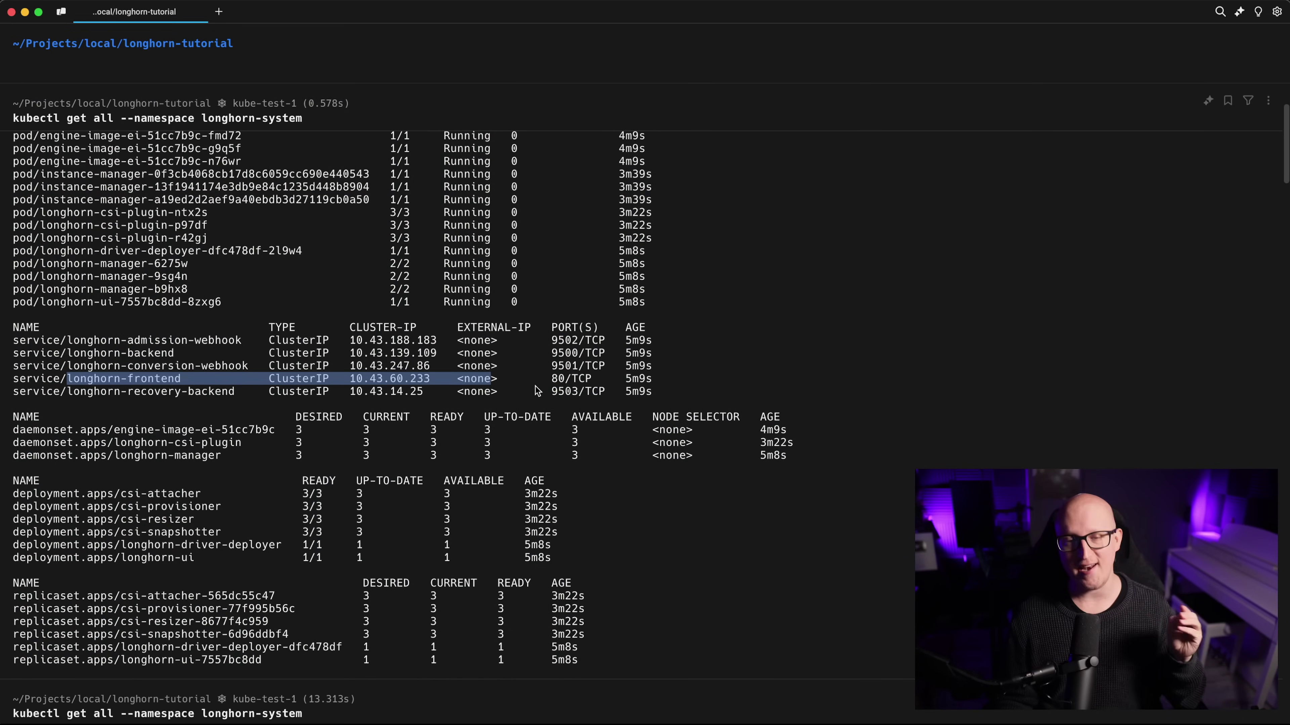
left_click_drag(431, 381, 383, 380)
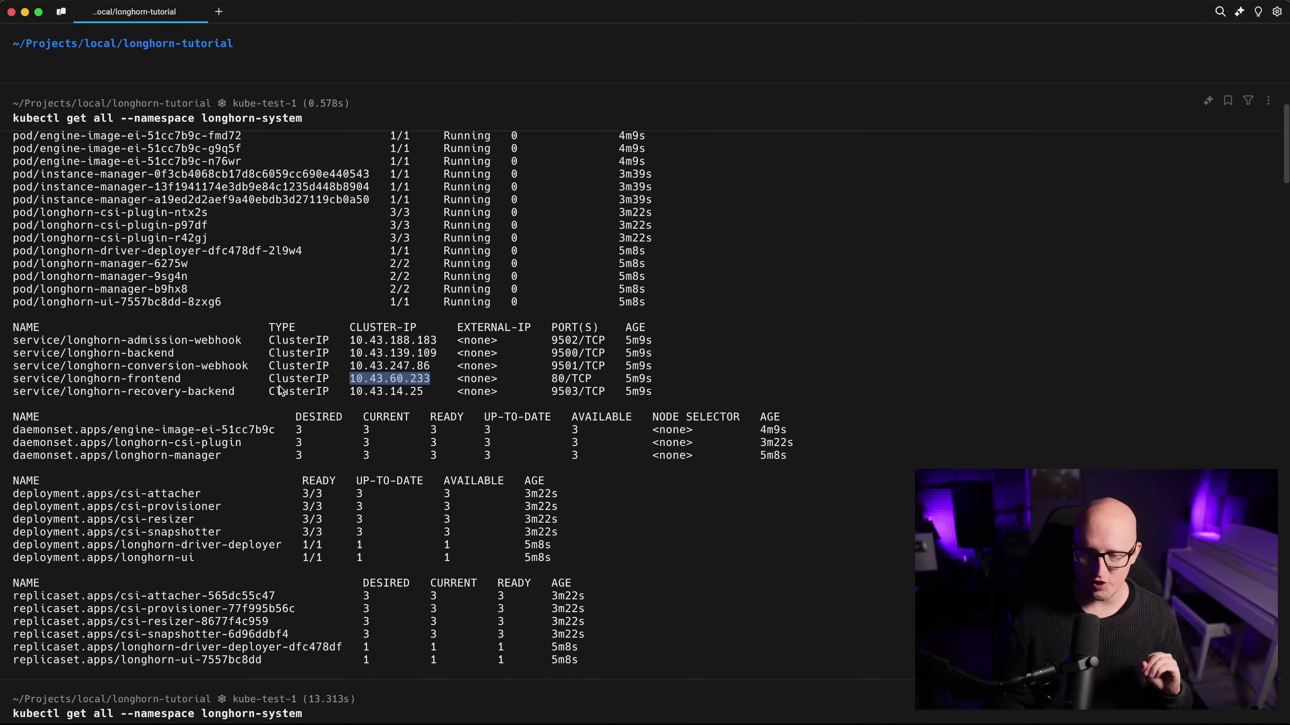
key("super+Tab")
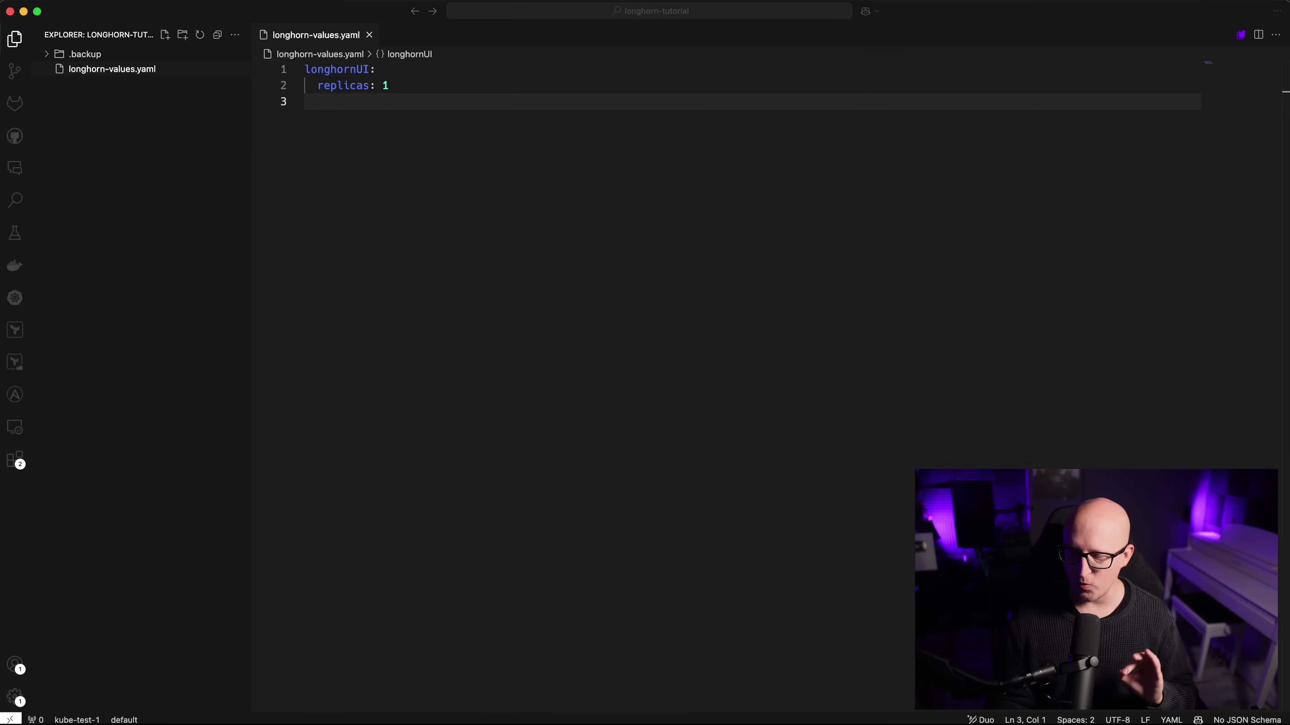
- Create longhorn-certificate.yaml with a cert-manager Certificate for the Longhorn DNS hostname
right_click(141, 106)
left_click(151, 115)
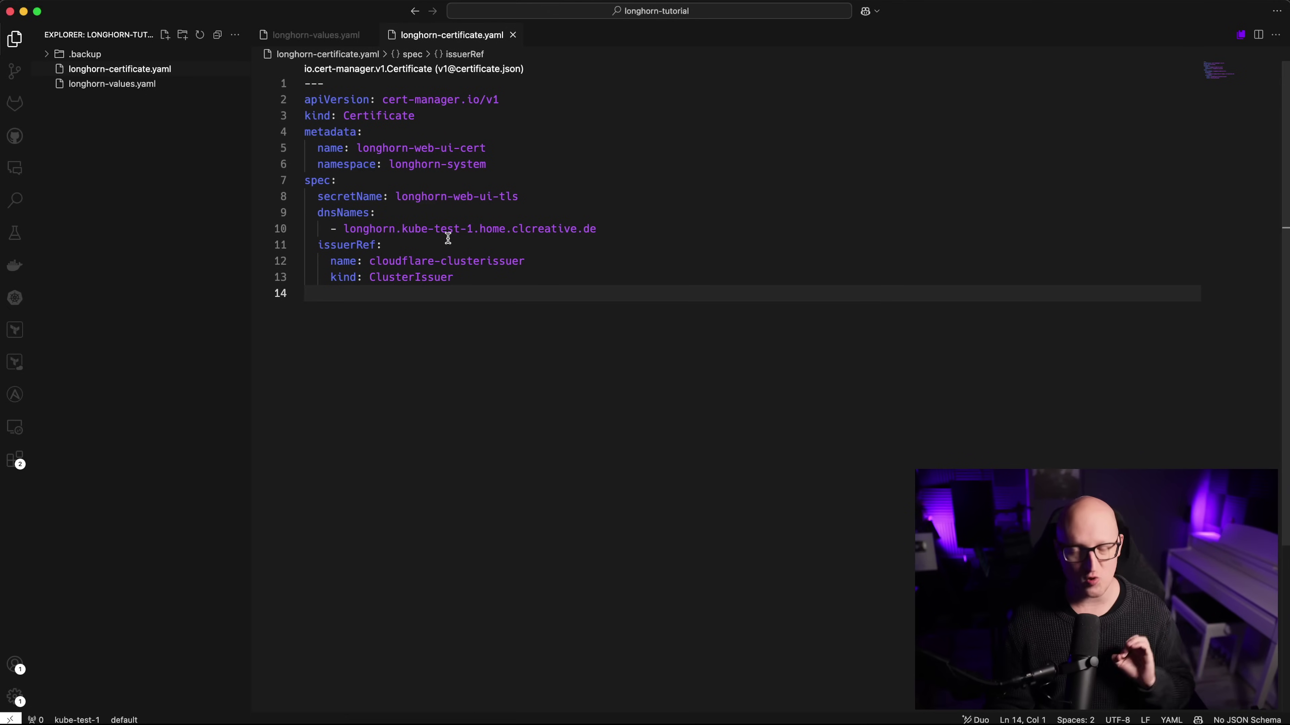
mouse_move(428, 282)
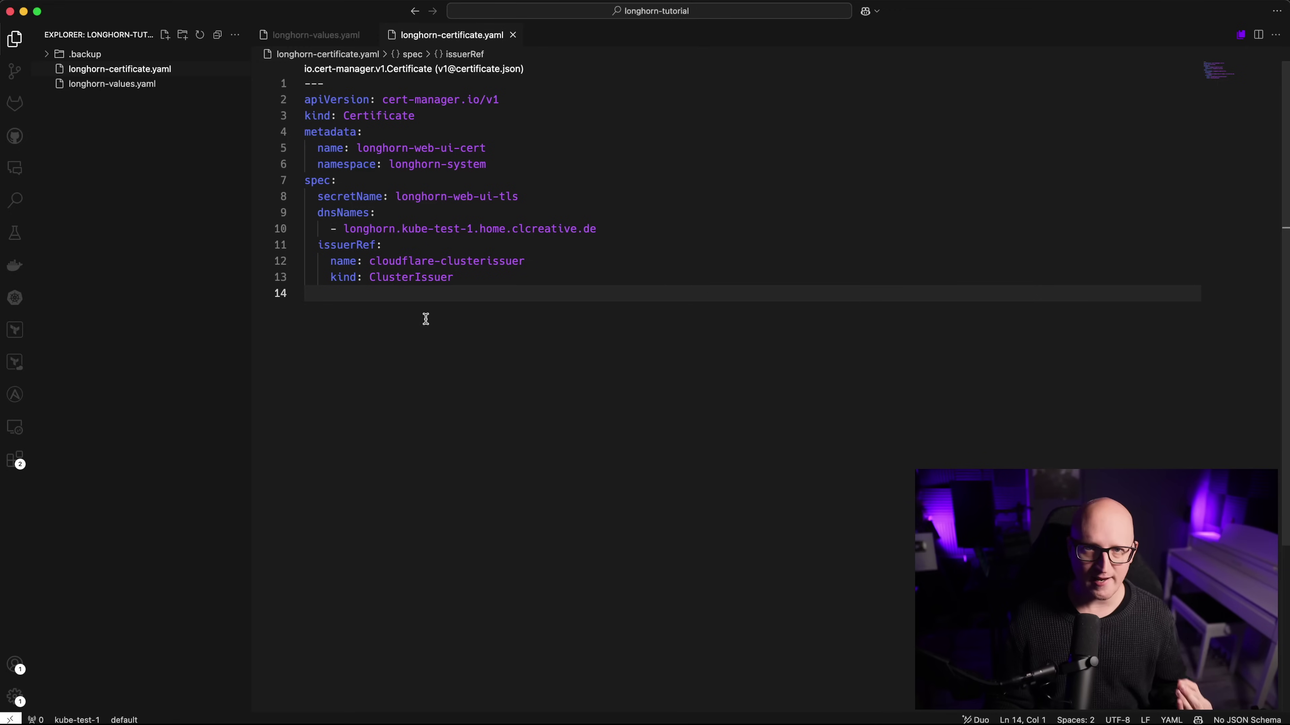
left_click_drag(344, 229, 631, 227)
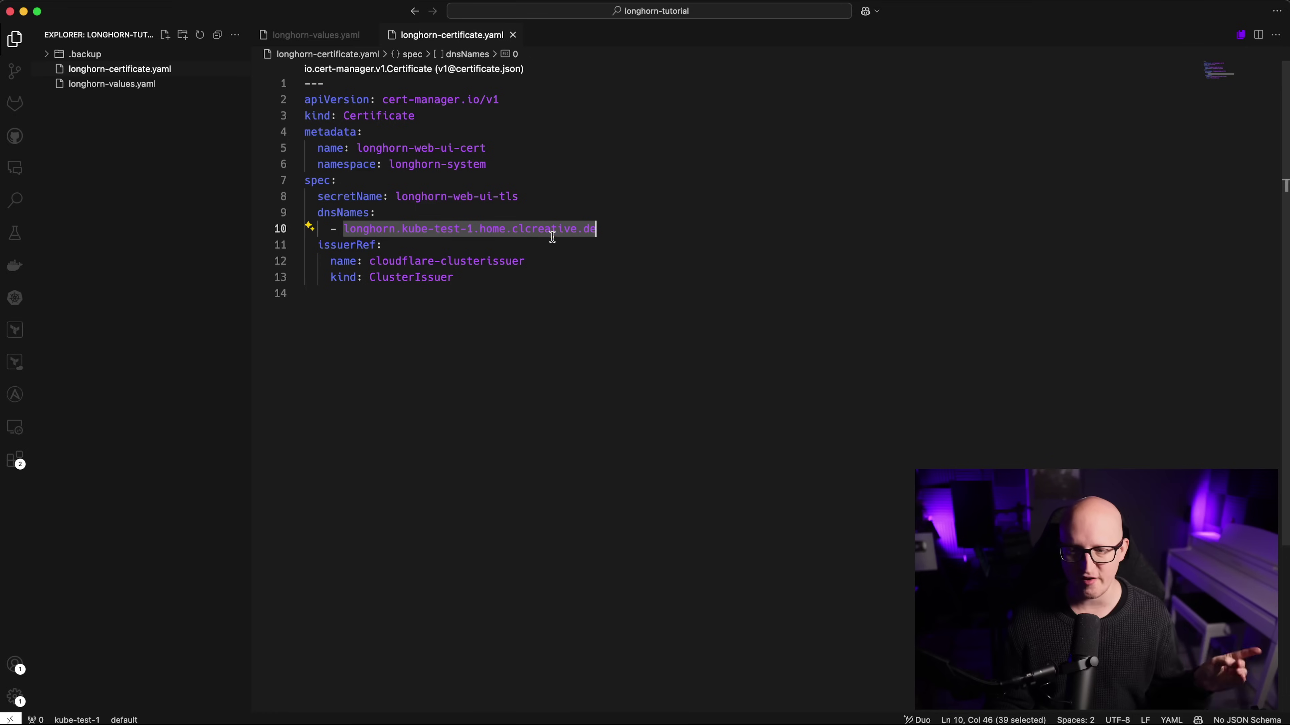
left_click(490, 374)
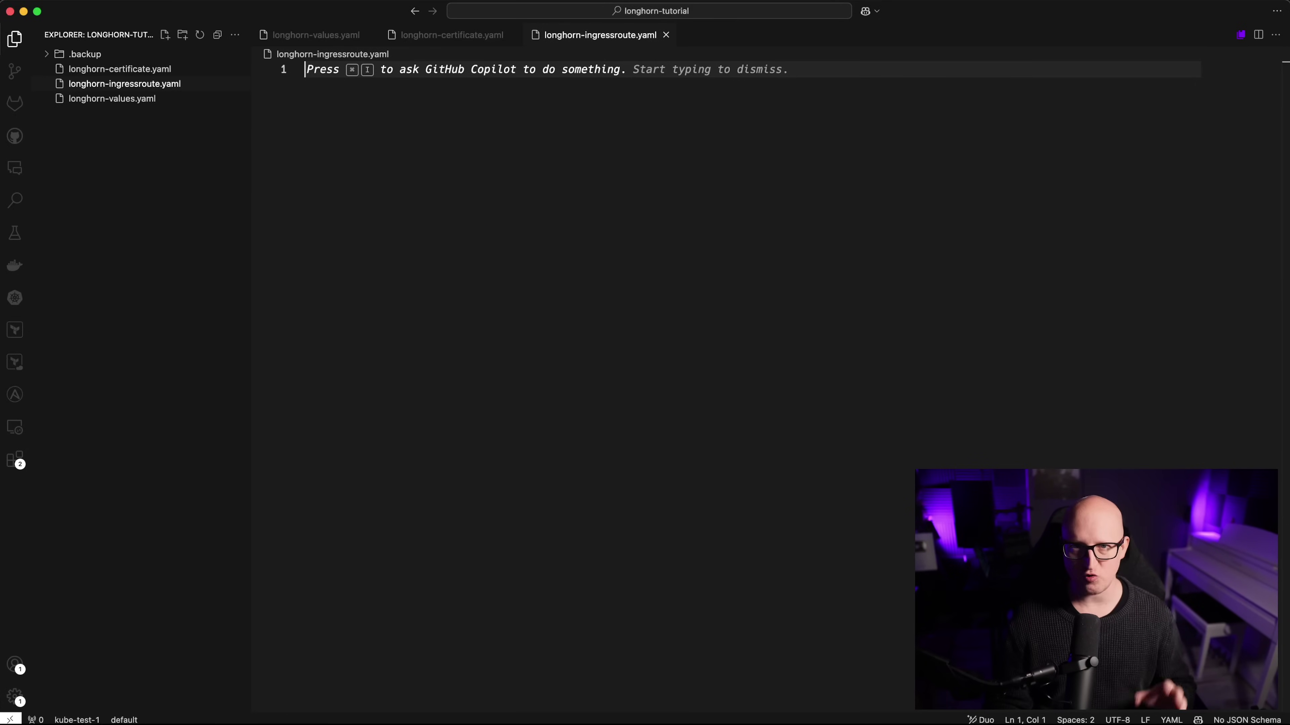
- Add longhorn-ingressroute.yaml routing the Longhorn host to the longhorn-frontend service on port 80
type("--- apiVersion: traefik.io/v1alpha1 kind: IngressRoute metadata:   name: longhorn-web-ui   namespace: longhorn-system spec:   entryPoints:     - websecure   routes:     - match: Host(`longhorn.kube-test-1.home.clcreative.de`)       kind: Rule       services:         - name: longhorn-frontend           port: 80   tls:       secretName: longhorn-web-ui-tls")
left_click_drag(429, 245, 680, 245)
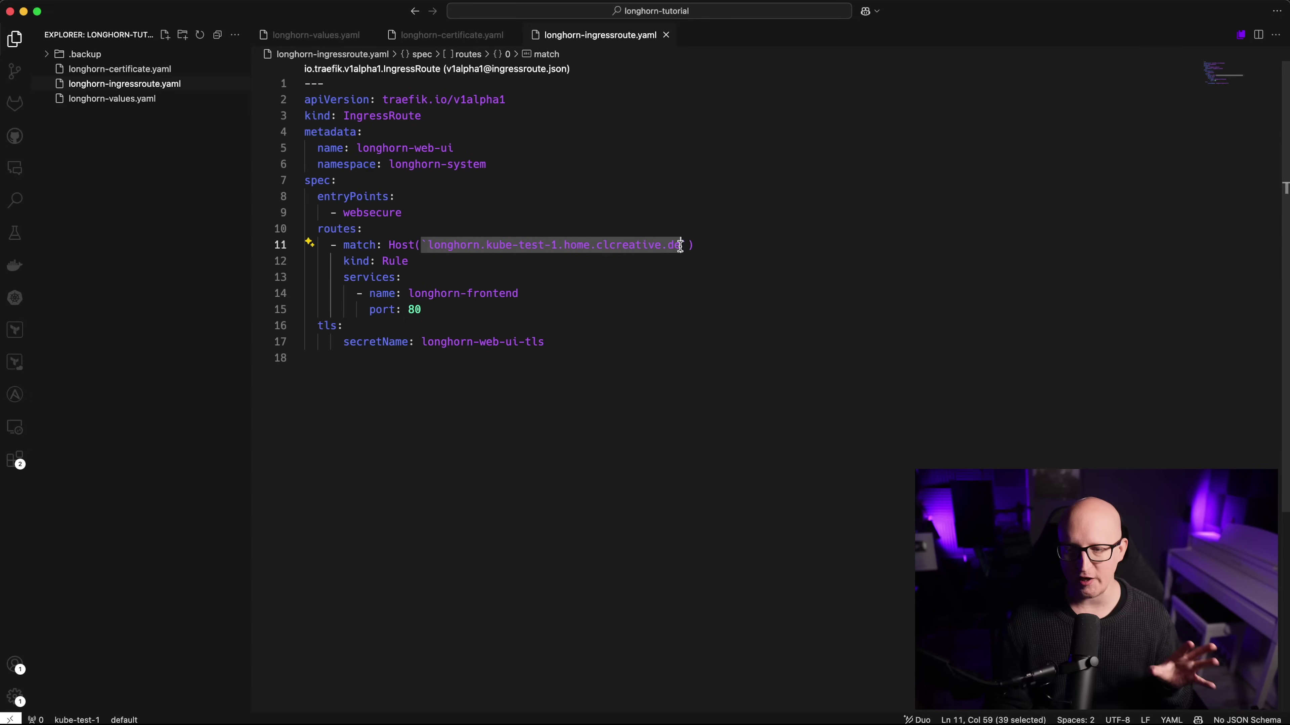
left_click_drag(409, 293, 518, 294)
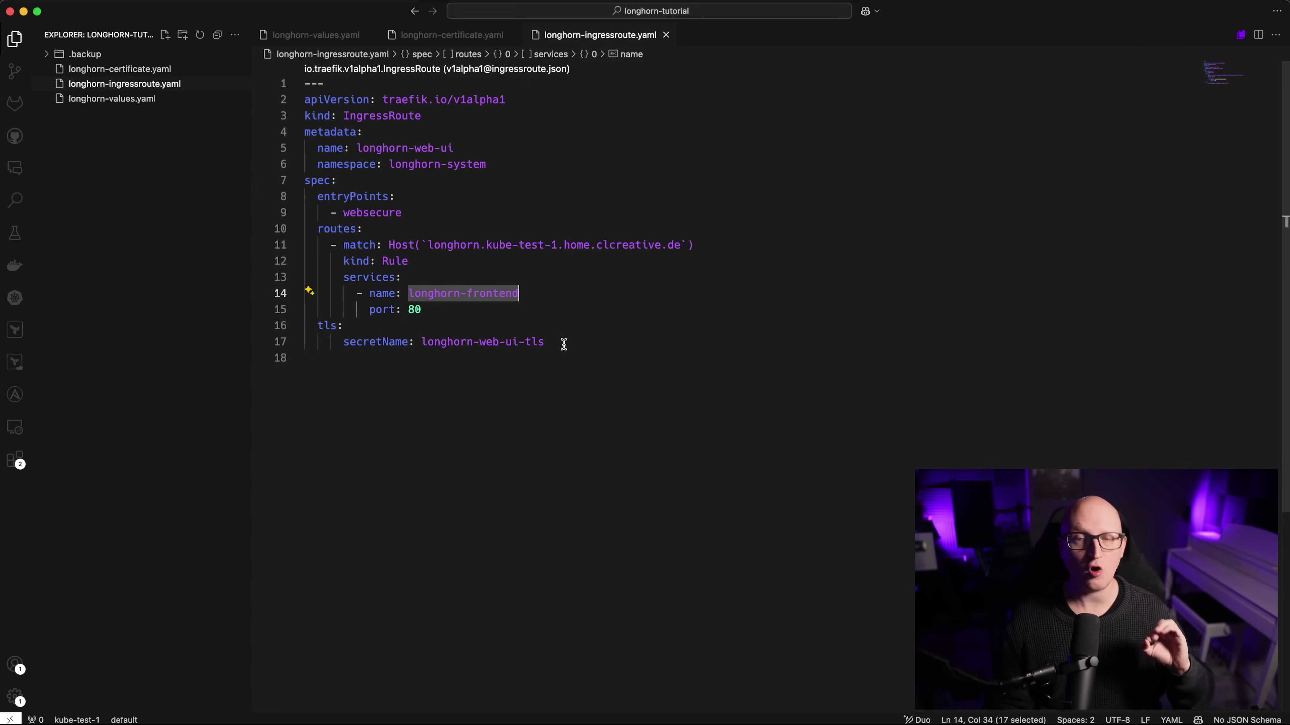
key("super+Tab")
left_click_drag(12, 379, 641, 384)
left_click(335, 76)
key("super+Tab")
left_click_drag(315, 358, 305, 83)
- Apply the manifests with kubectl and load longhorn.kube-test-1.home.clcreative.de in Chrome
key("super+Tab")
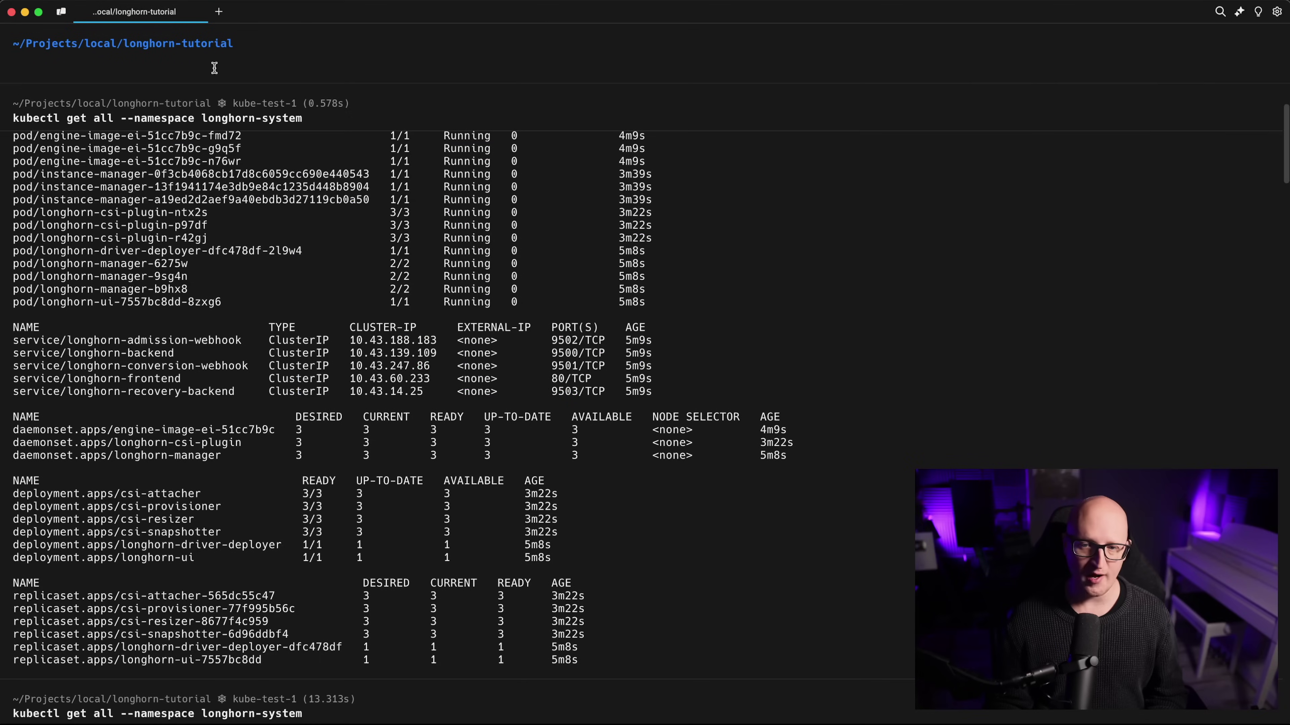
type("kubectl apply")
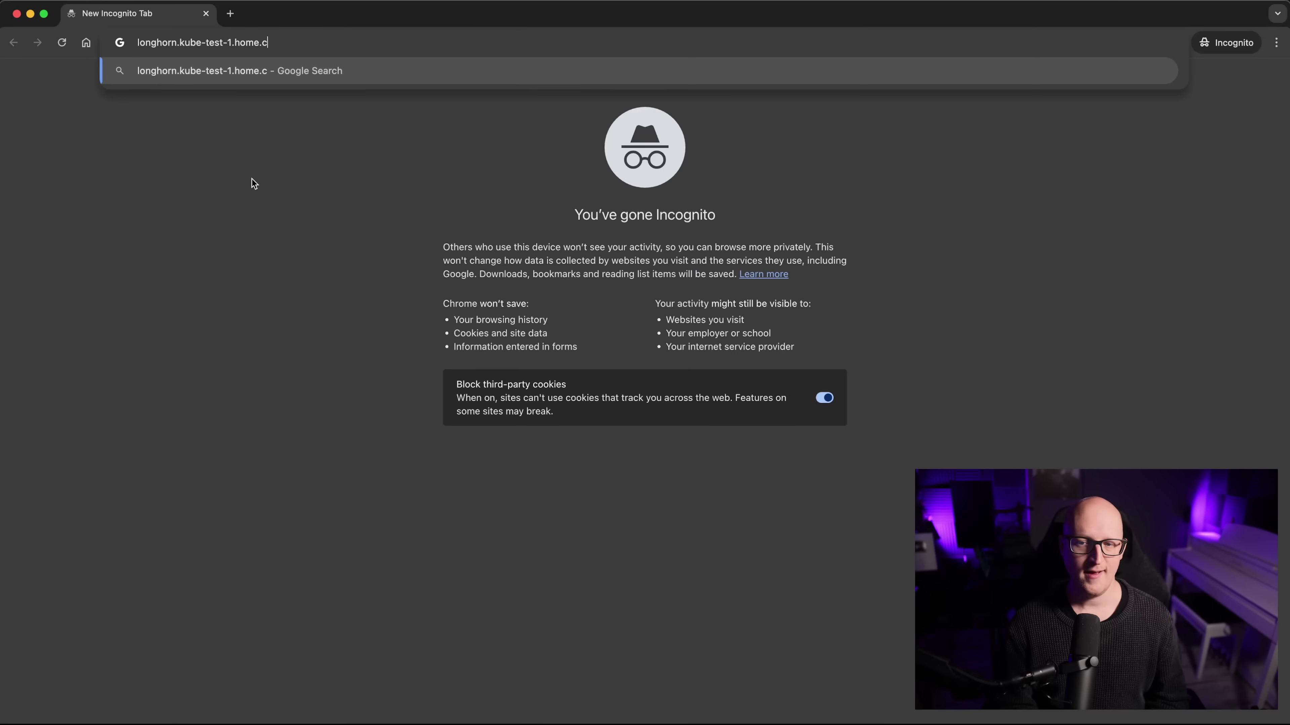
type("reative.de")
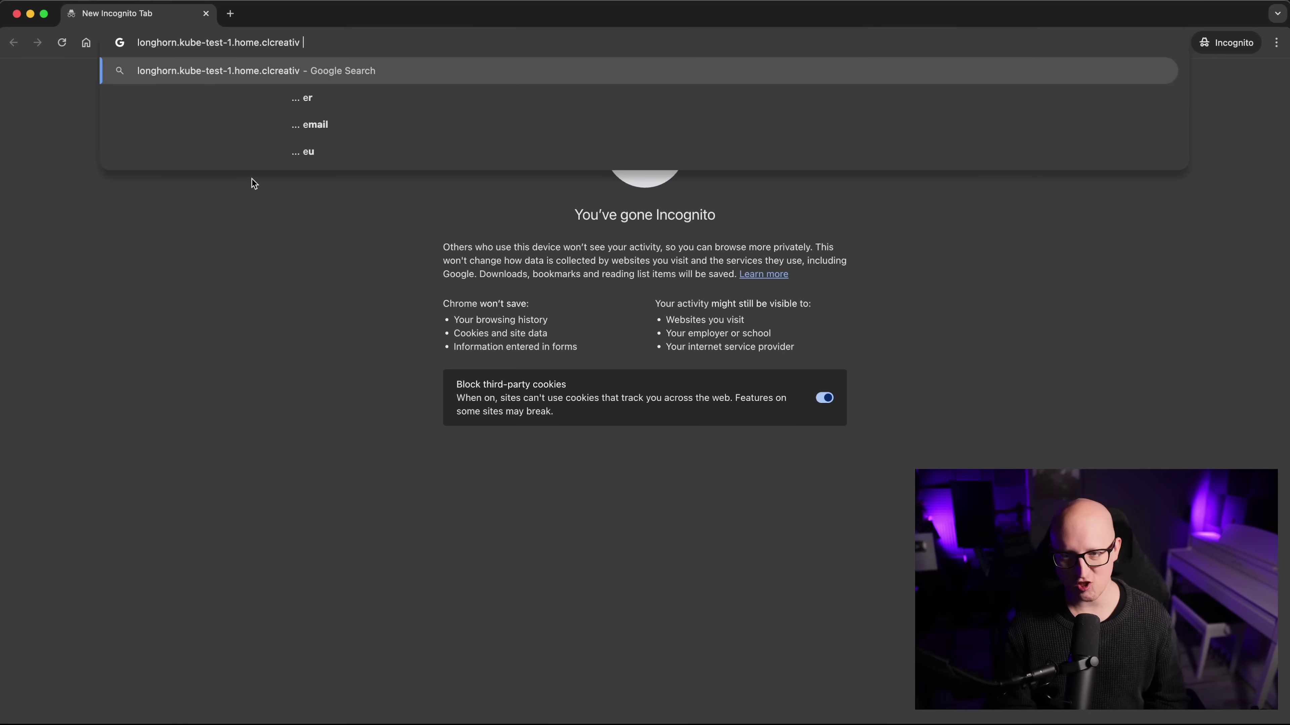
key("Return")
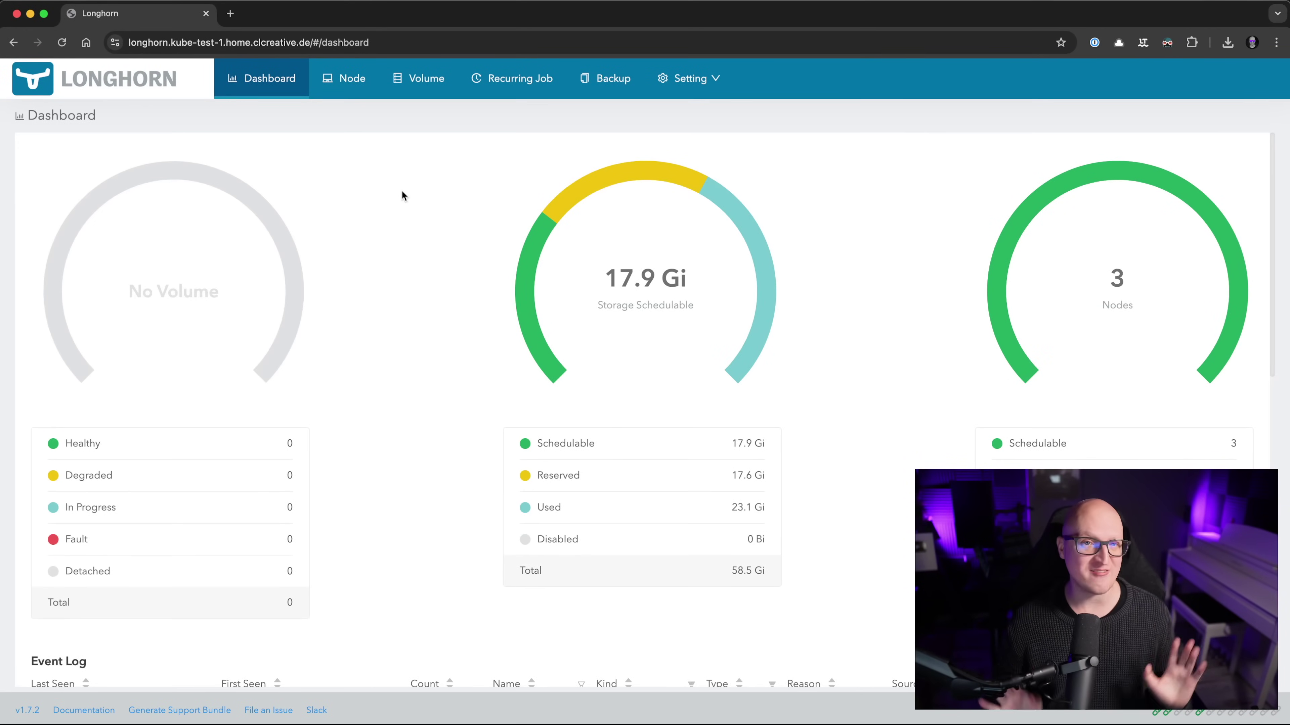
- Switch Dark Reader on for the Longhorn UI site and scroll the dashboard
left_click(1167, 42)
left_click(1048, 97)
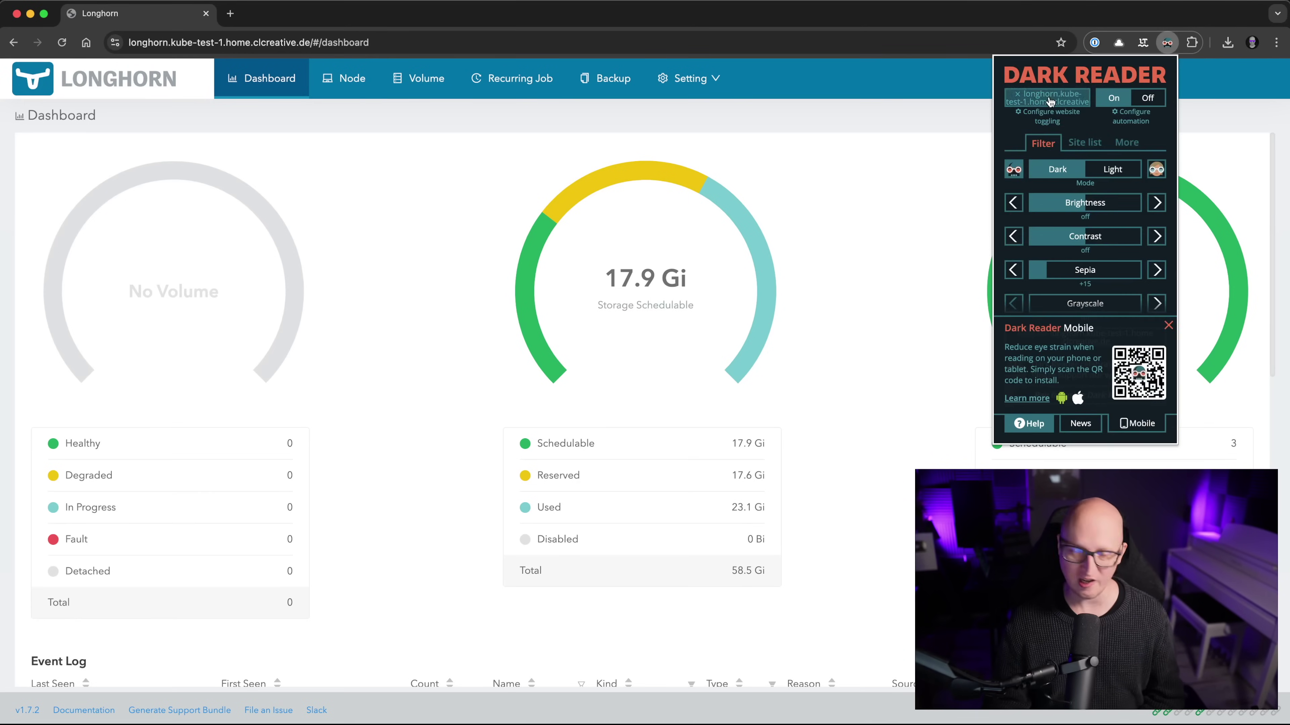
left_click(897, 171)
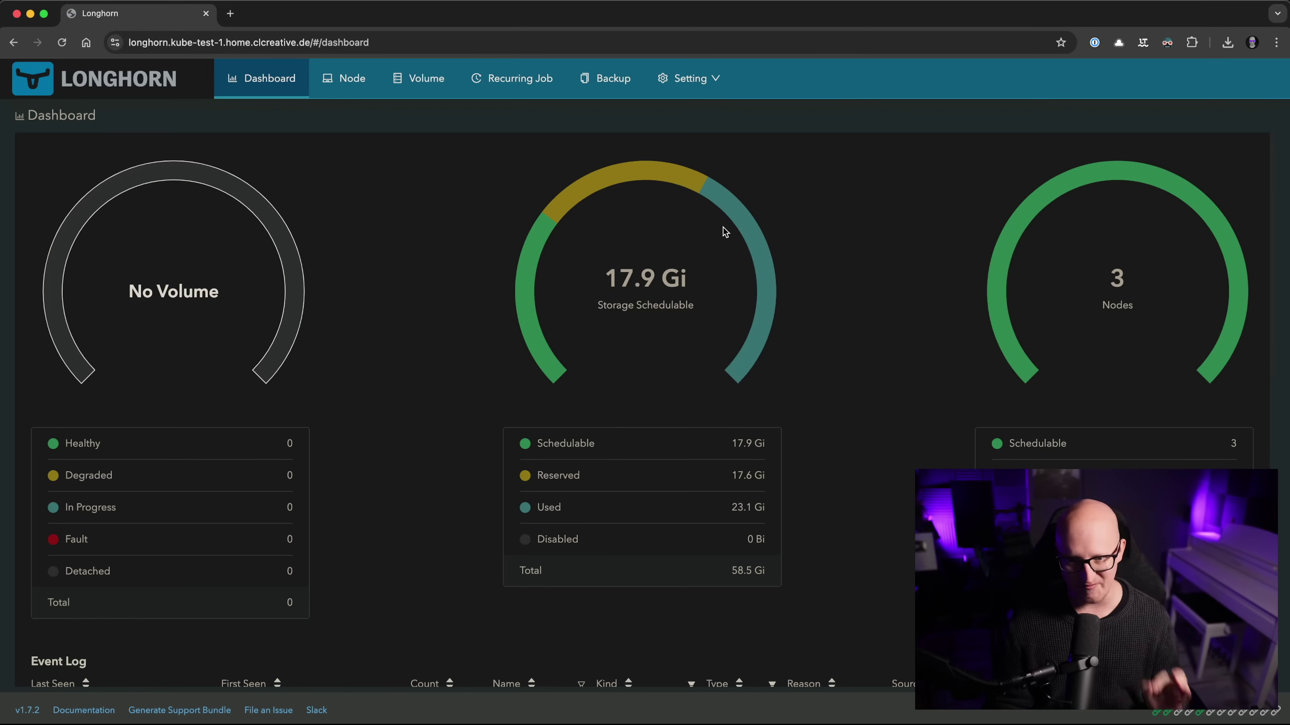
scroll(832, 285, "down", 3)
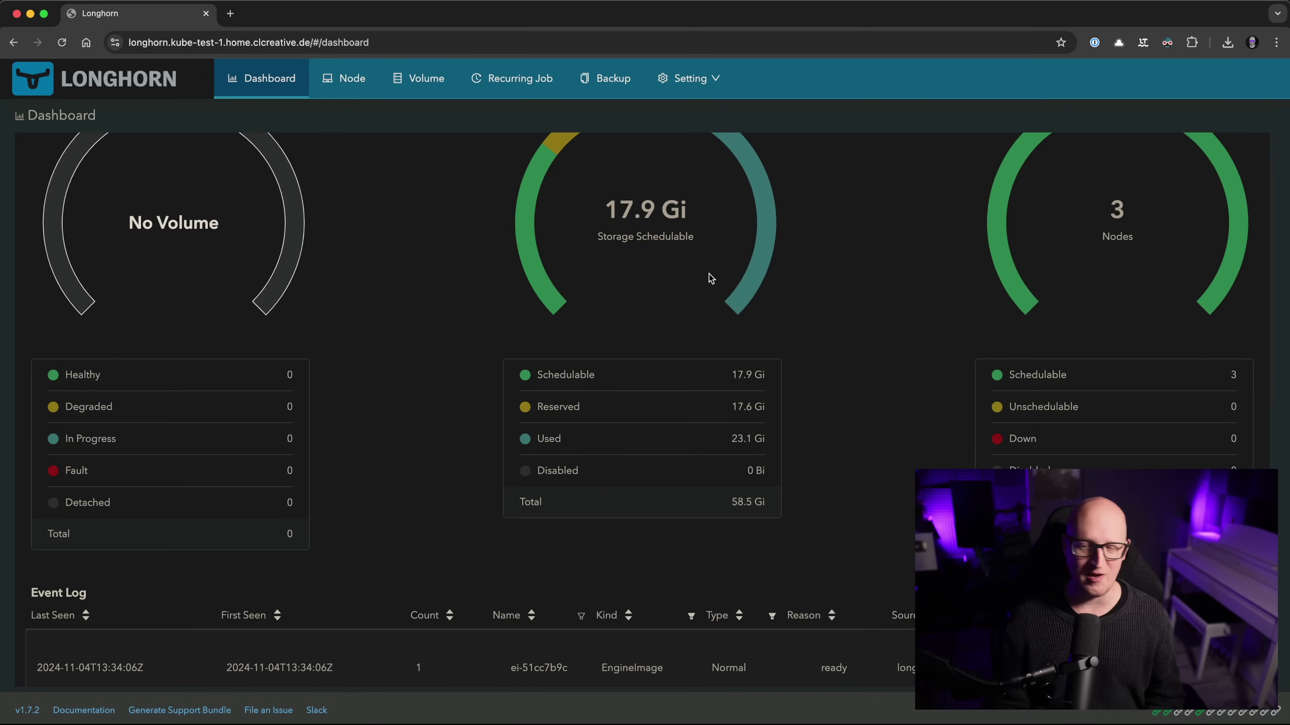
scroll(369, 250, "up", 3)
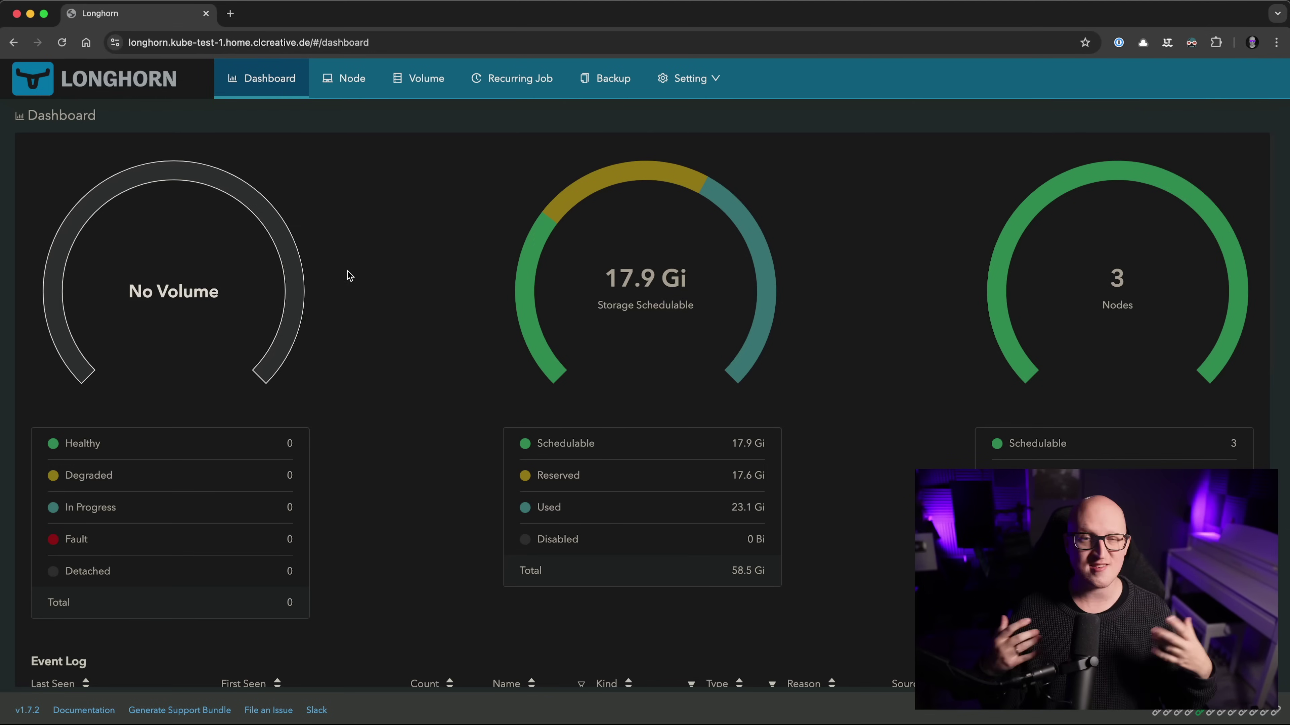
left_click_drag(126, 298, 264, 305)
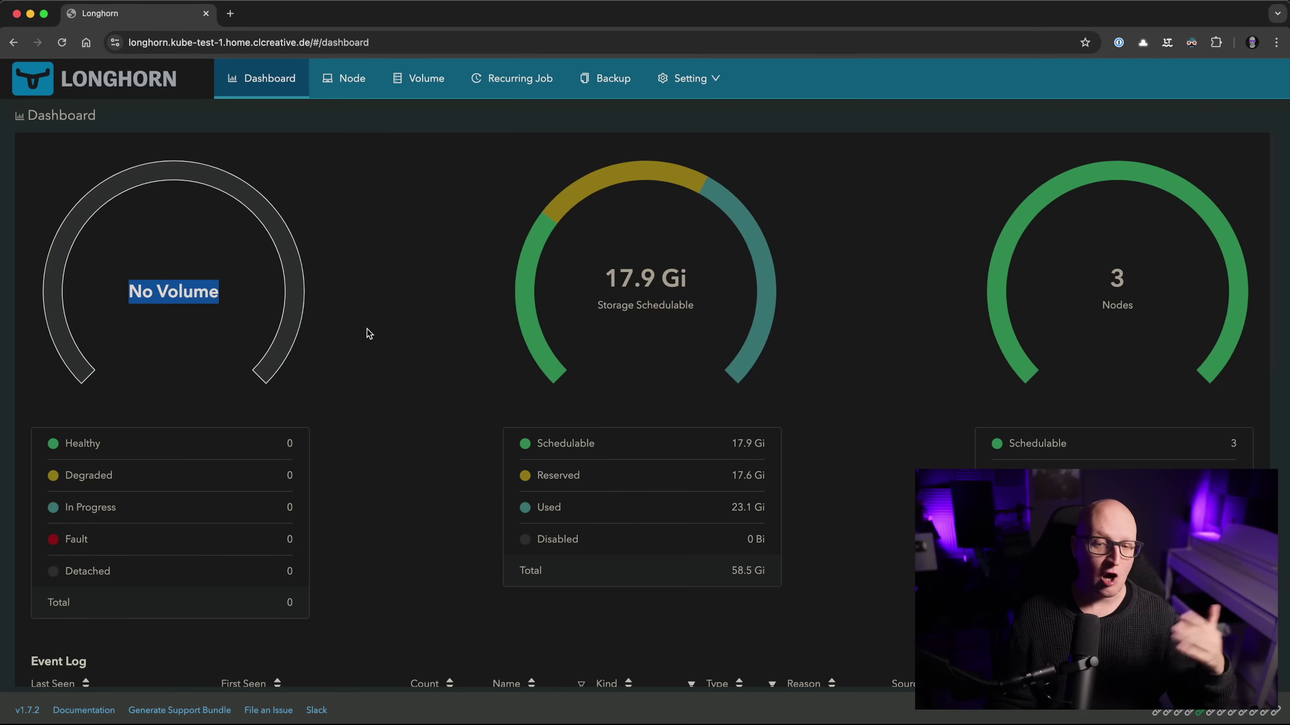
left_click(382, 345)
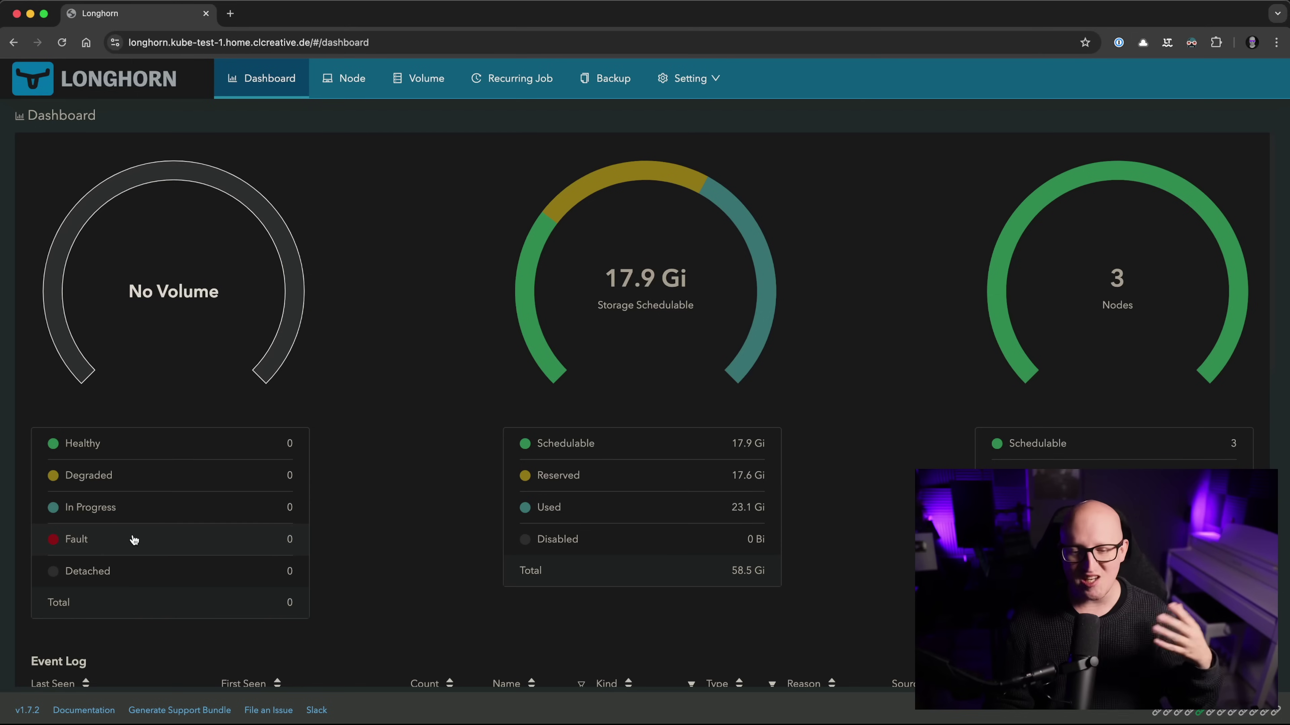
left_click_drag(582, 286, 688, 284)
left_click_drag(598, 305, 670, 304)
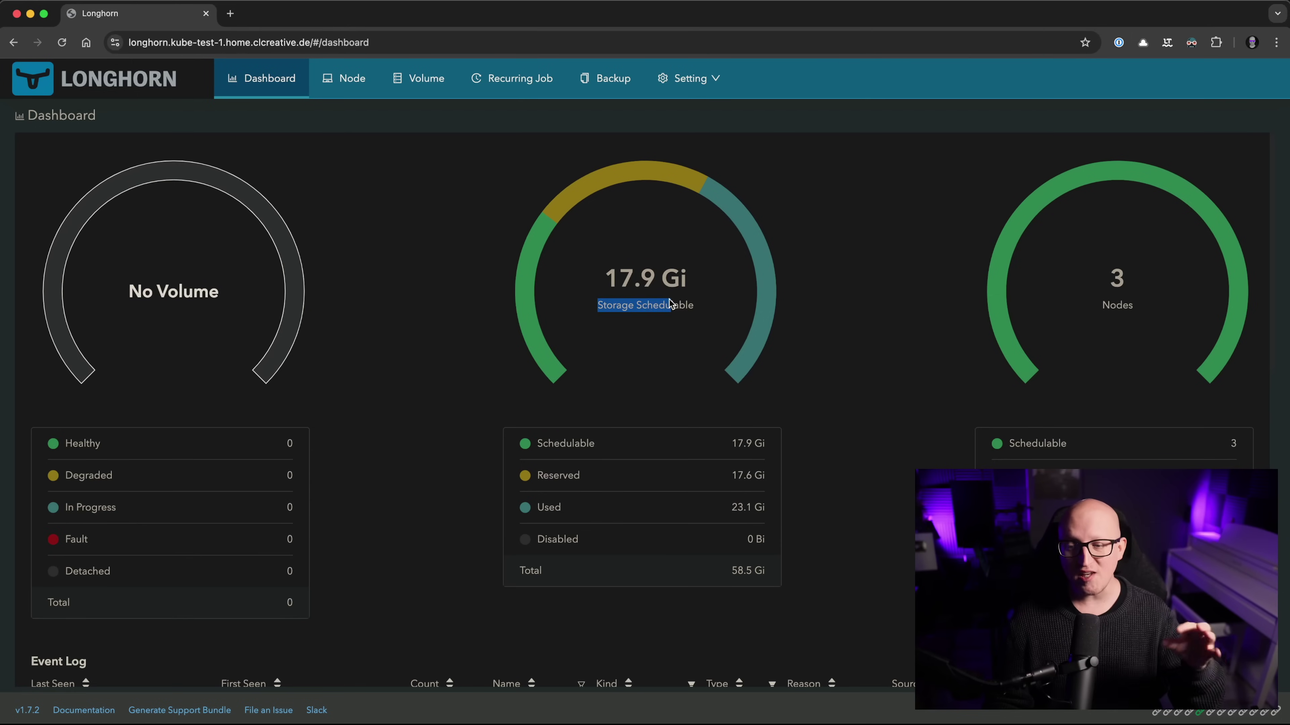
left_click(653, 340)
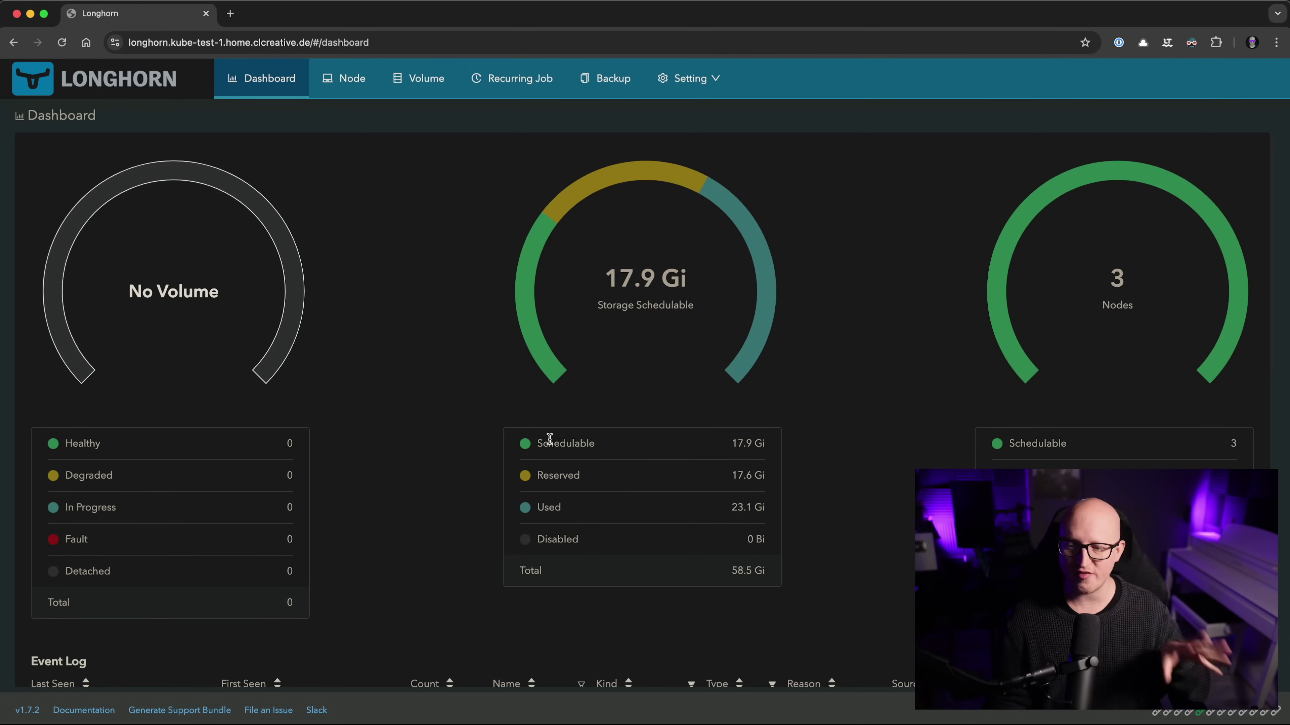
left_click_drag(537, 443, 591, 445)
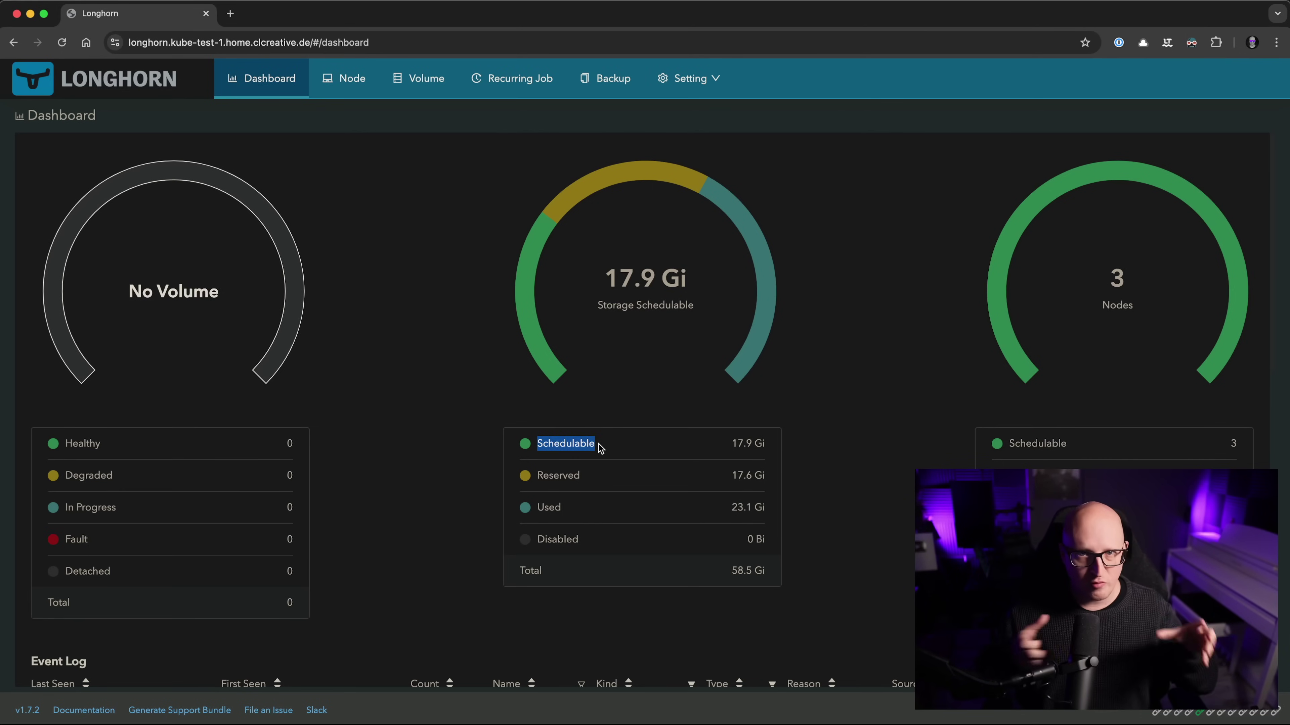
left_click(537, 480)
left_click_drag(538, 479, 589, 479)
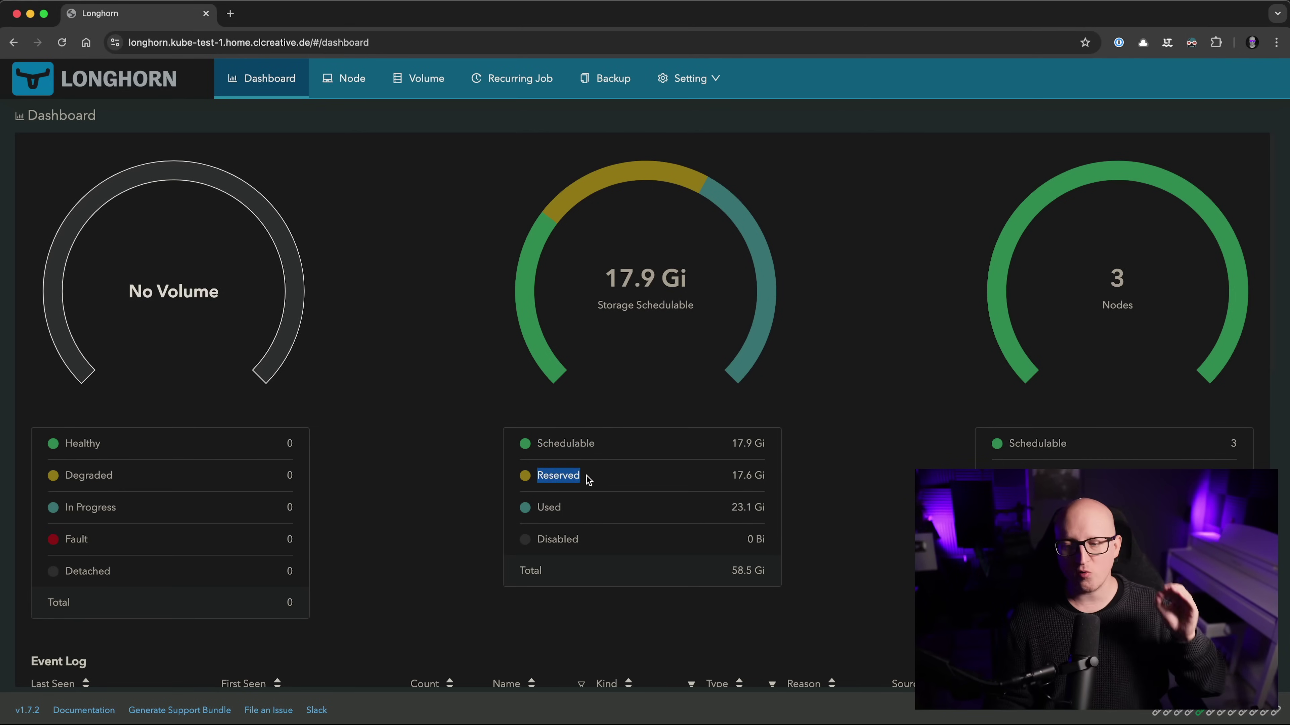
left_click(593, 480)
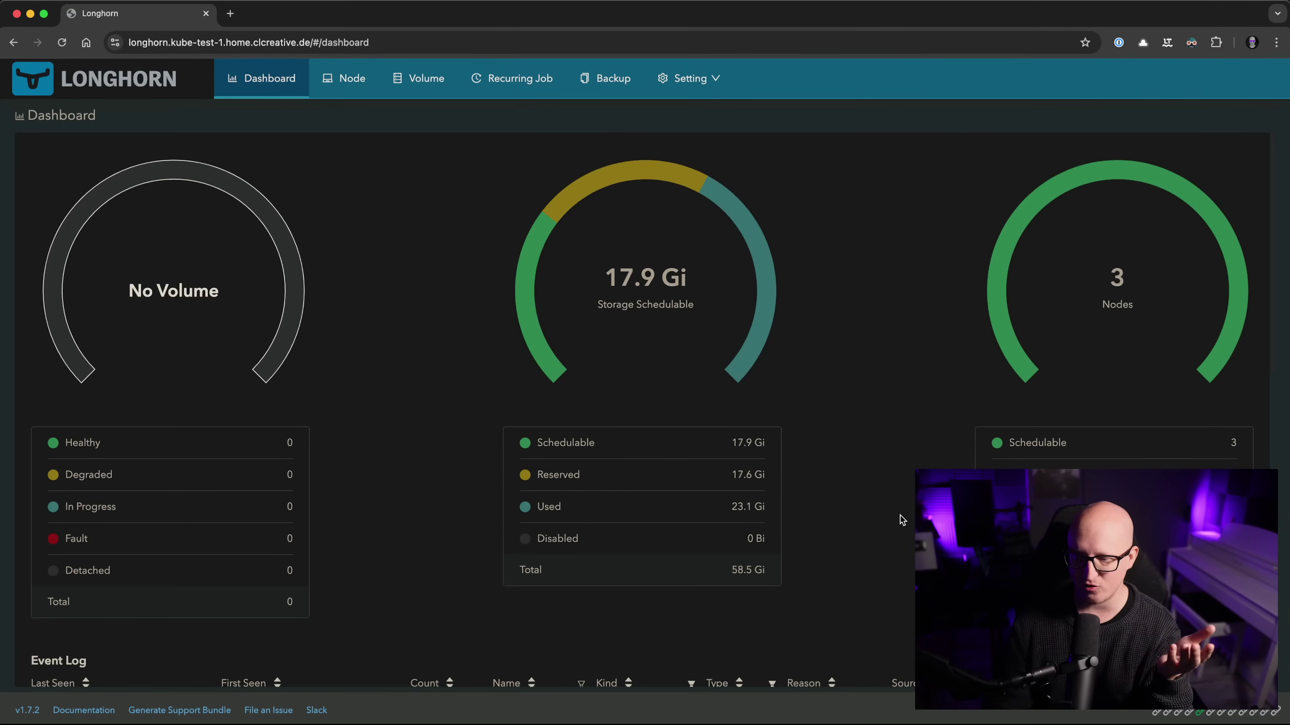
- Scroll through the dashboard Event Log, then go to the Node page listing srv-test-3, srv-test-4 and srv-test-5
scroll(901, 510, "down", 5)
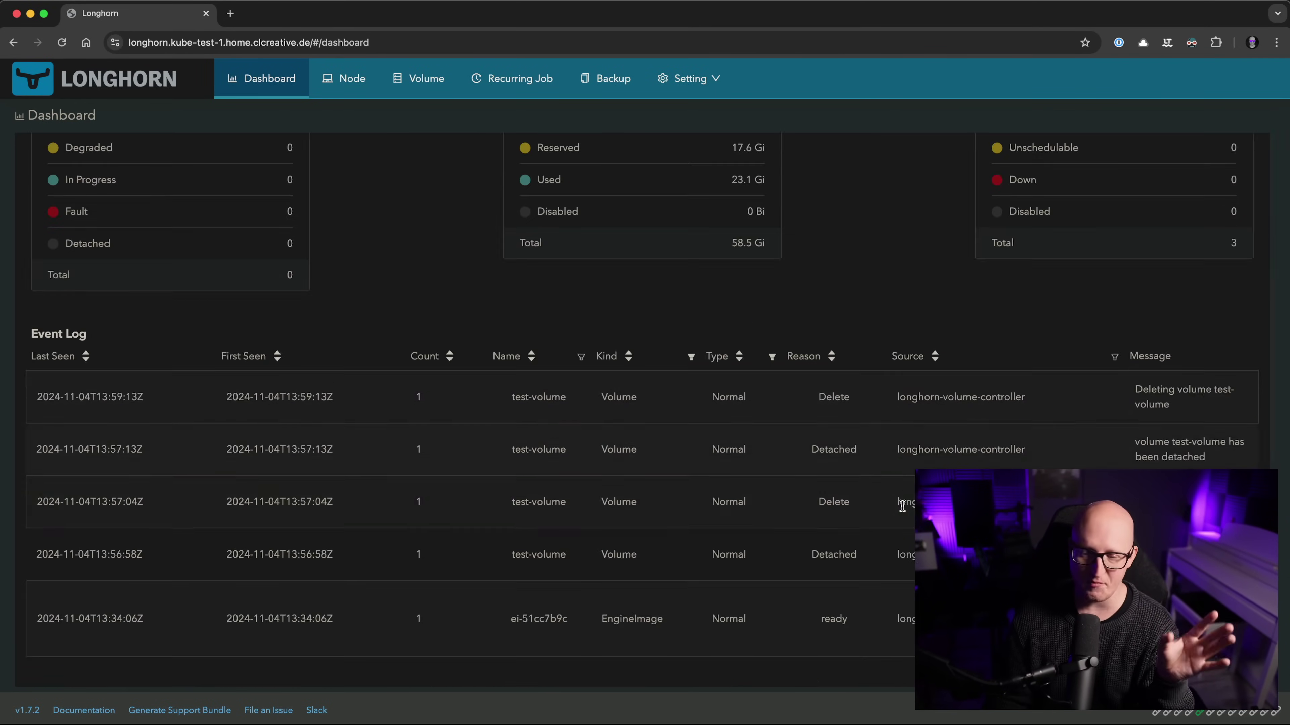
scroll(902, 506, "down", 3)
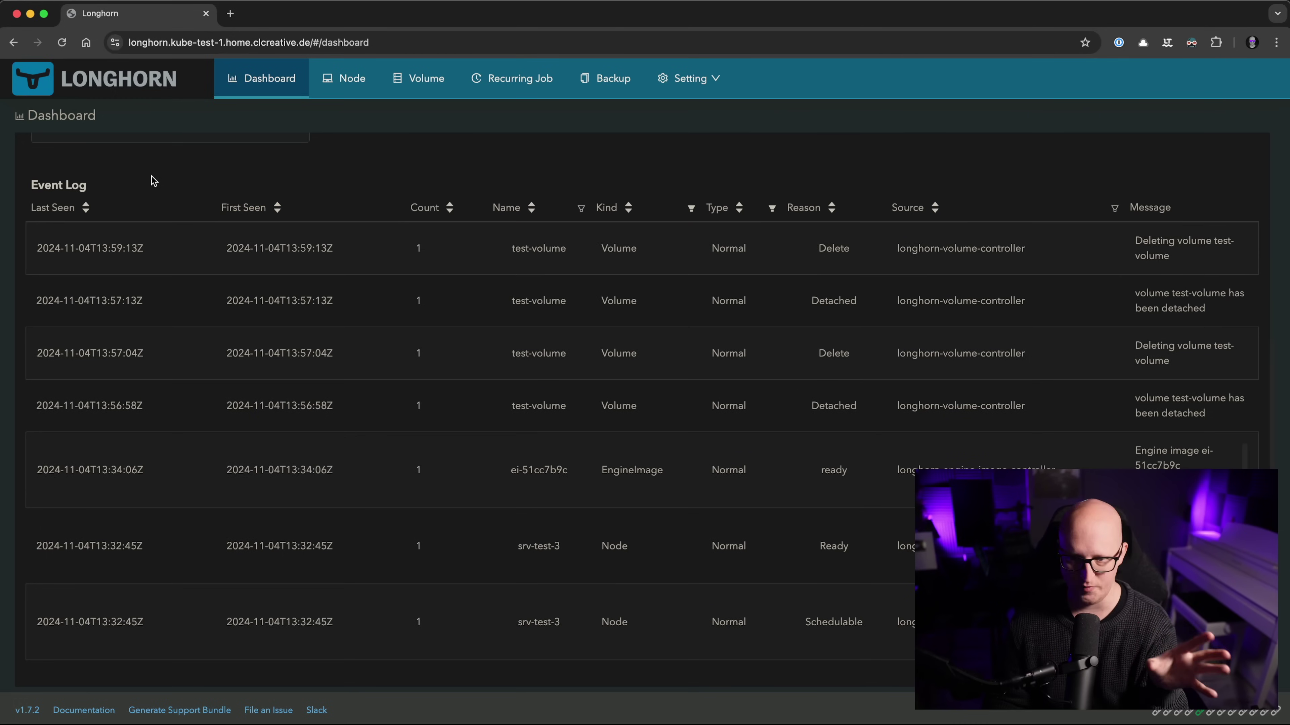
scroll(344, 205, "down", 1)
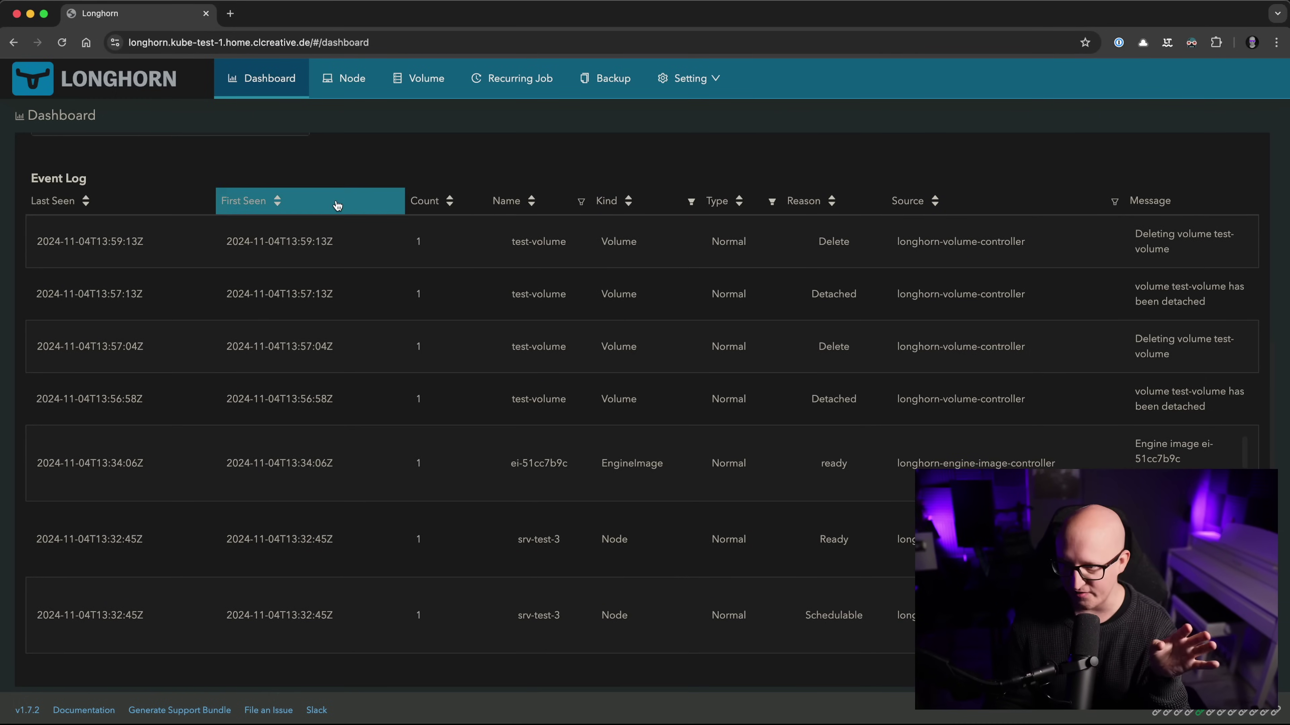
scroll(676, 345, "up", 10)
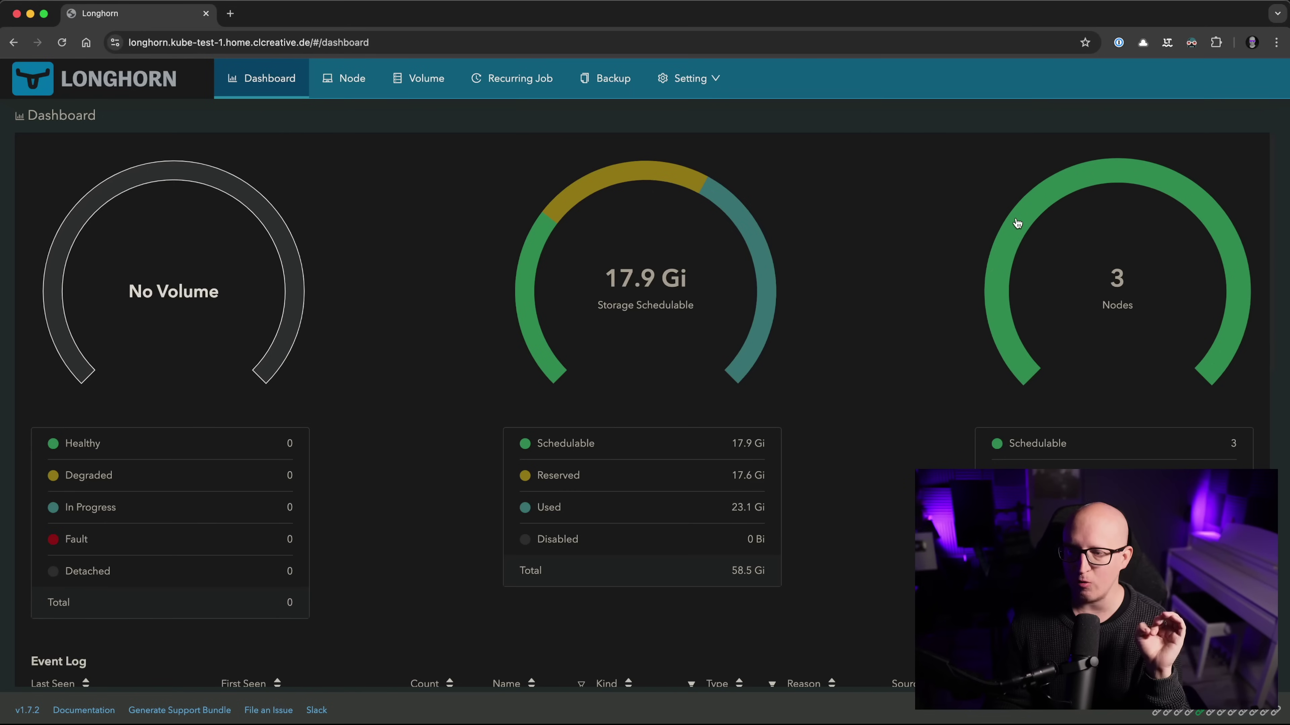
left_click(343, 78)
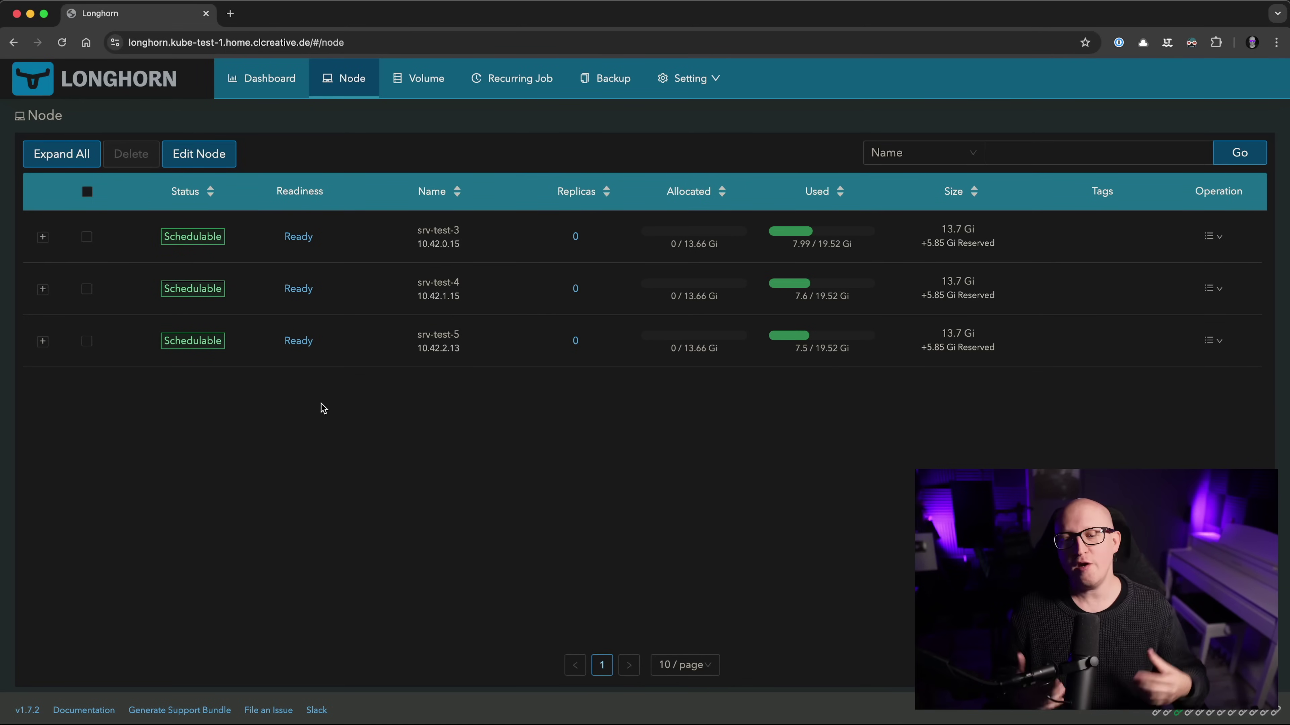
- Open Edit Node for srv-test-3 and point out its Node Scheduling and Eviction Requested settings
left_click(87, 237)
left_click(198, 154)
left_click_drag(396, 133, 463, 130)
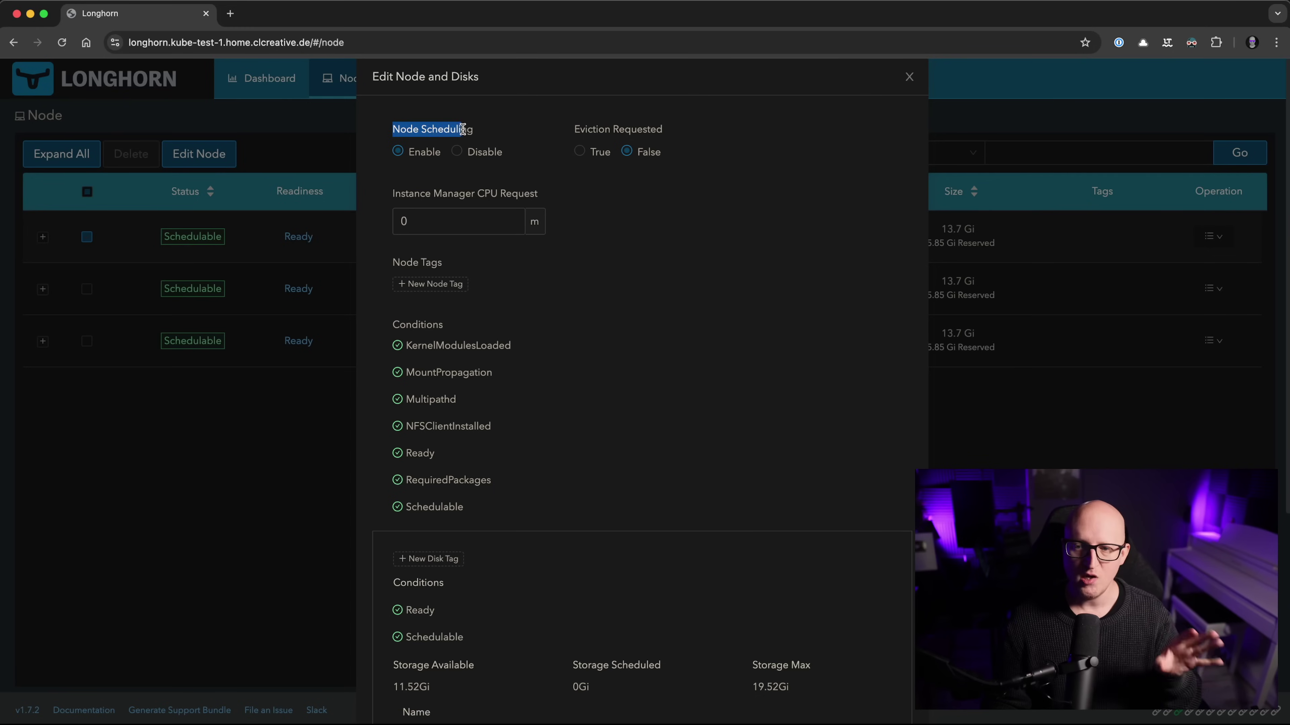
left_click(461, 131)
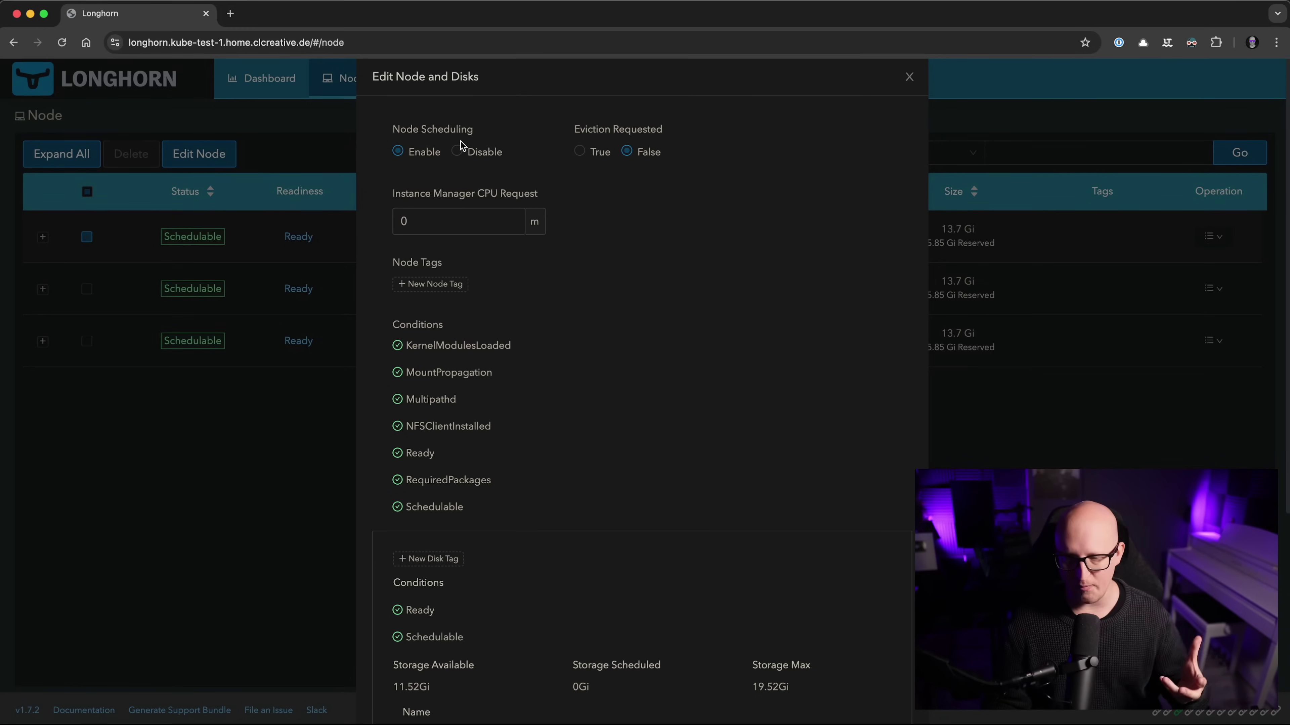
left_click_drag(579, 130, 638, 131)
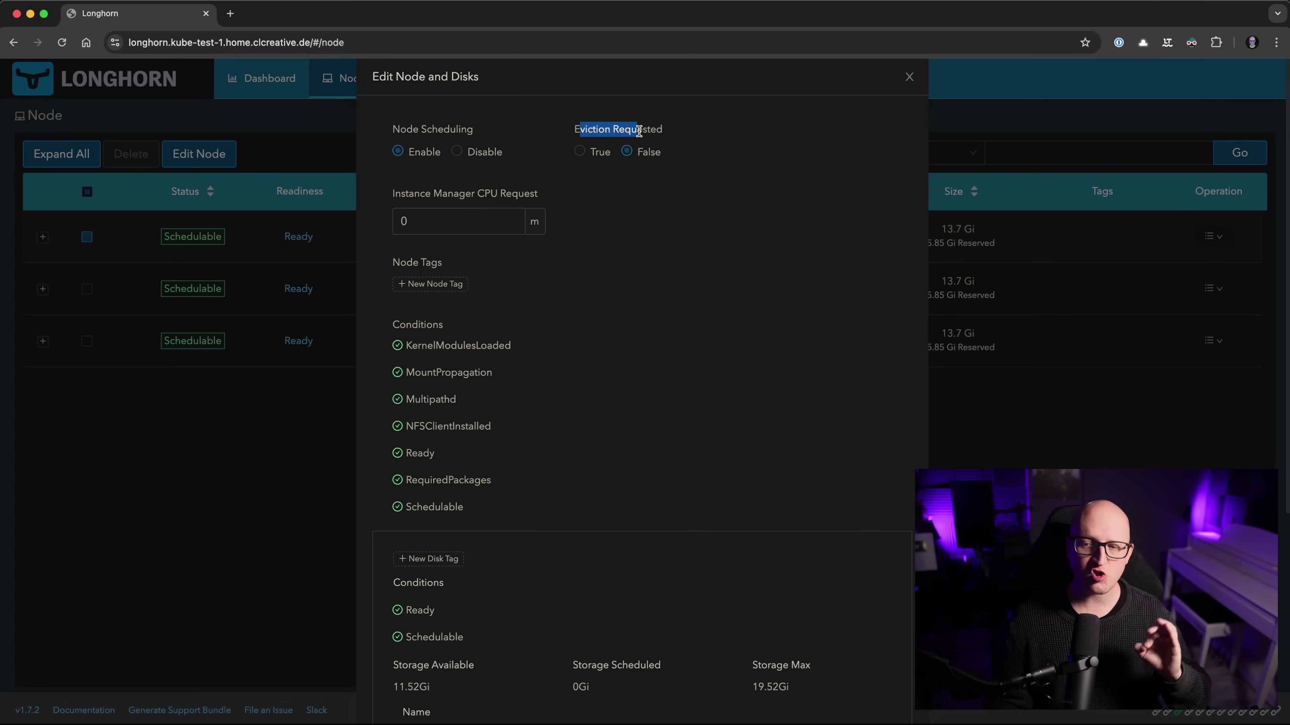
left_click(639, 131)
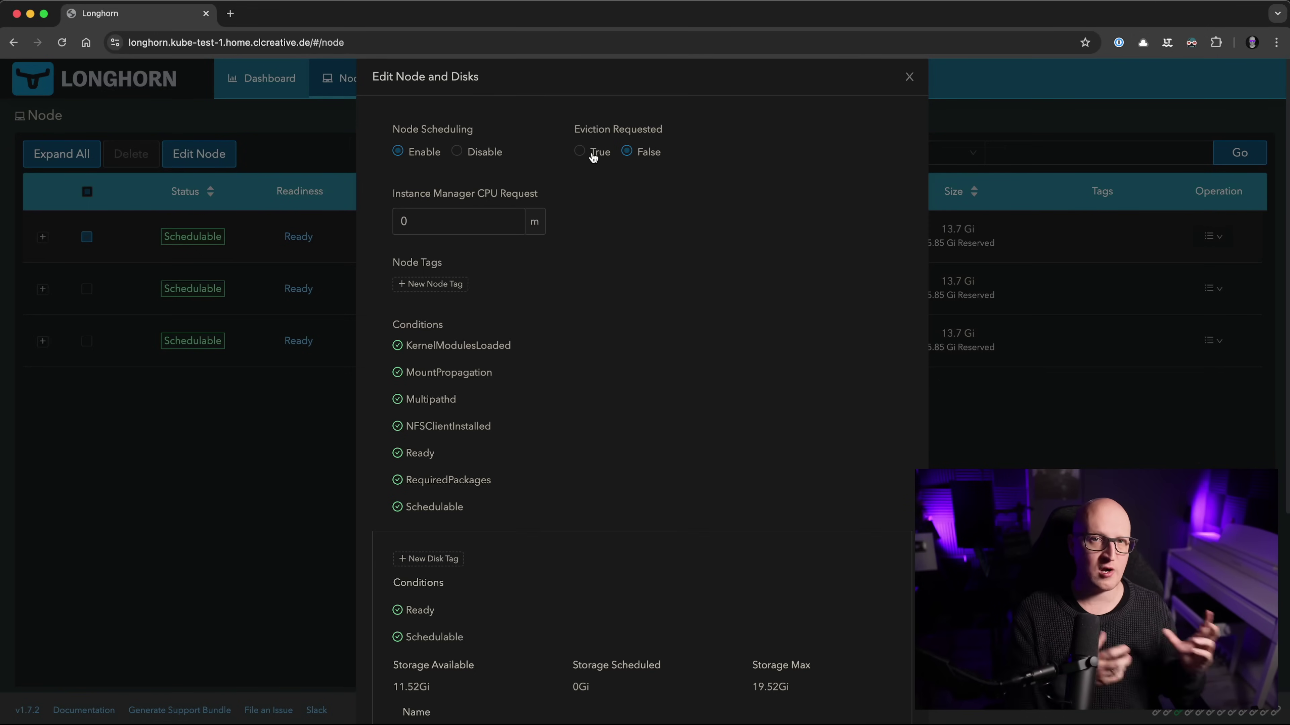
- Scroll through the node conditions, highlighting NFSClientInstalled, down to the default disk /var/lib/longhorn/
scroll(609, 259, "down", 3)
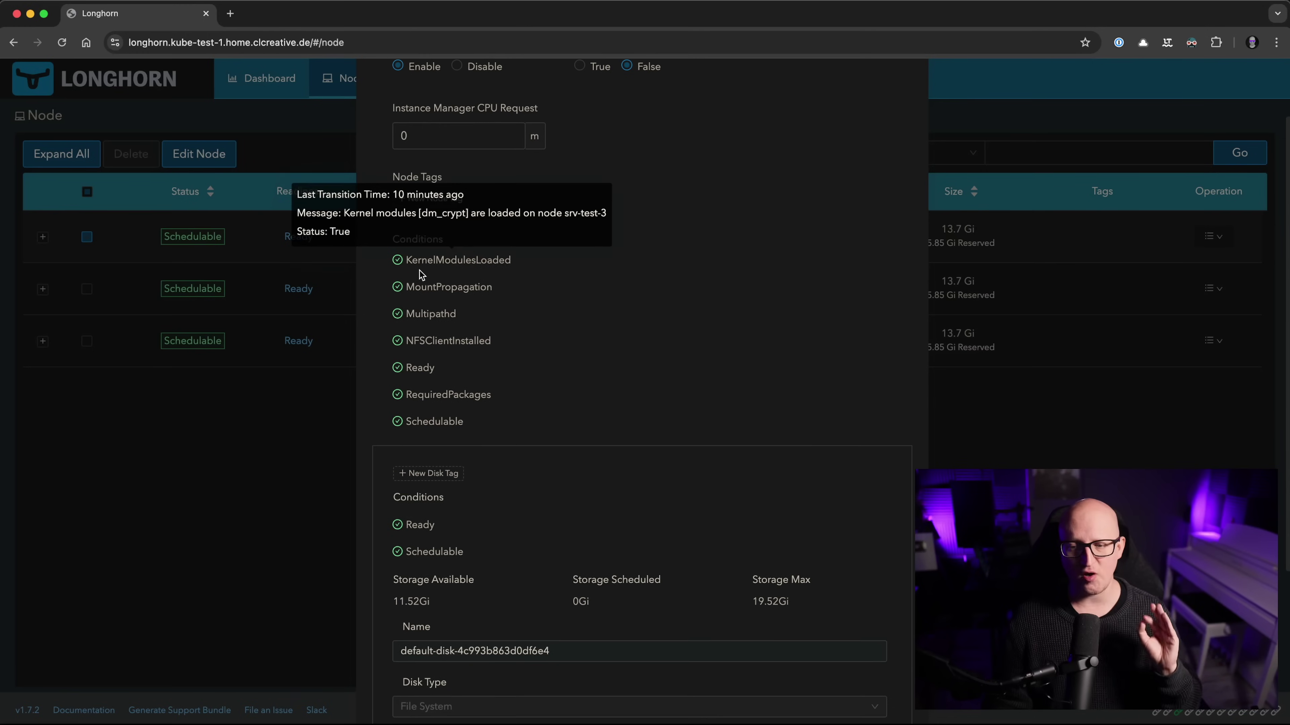
scroll(421, 272, "down", 1)
mouse_move(476, 289)
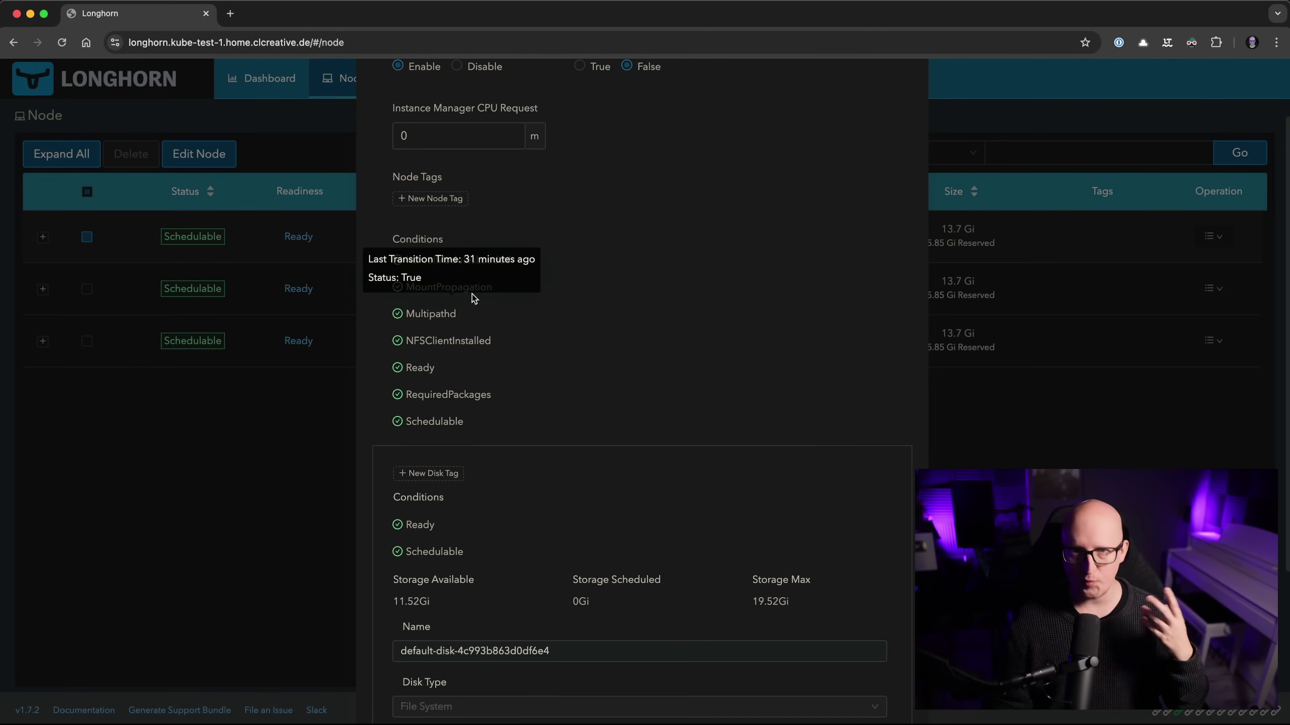
mouse_move(462, 334)
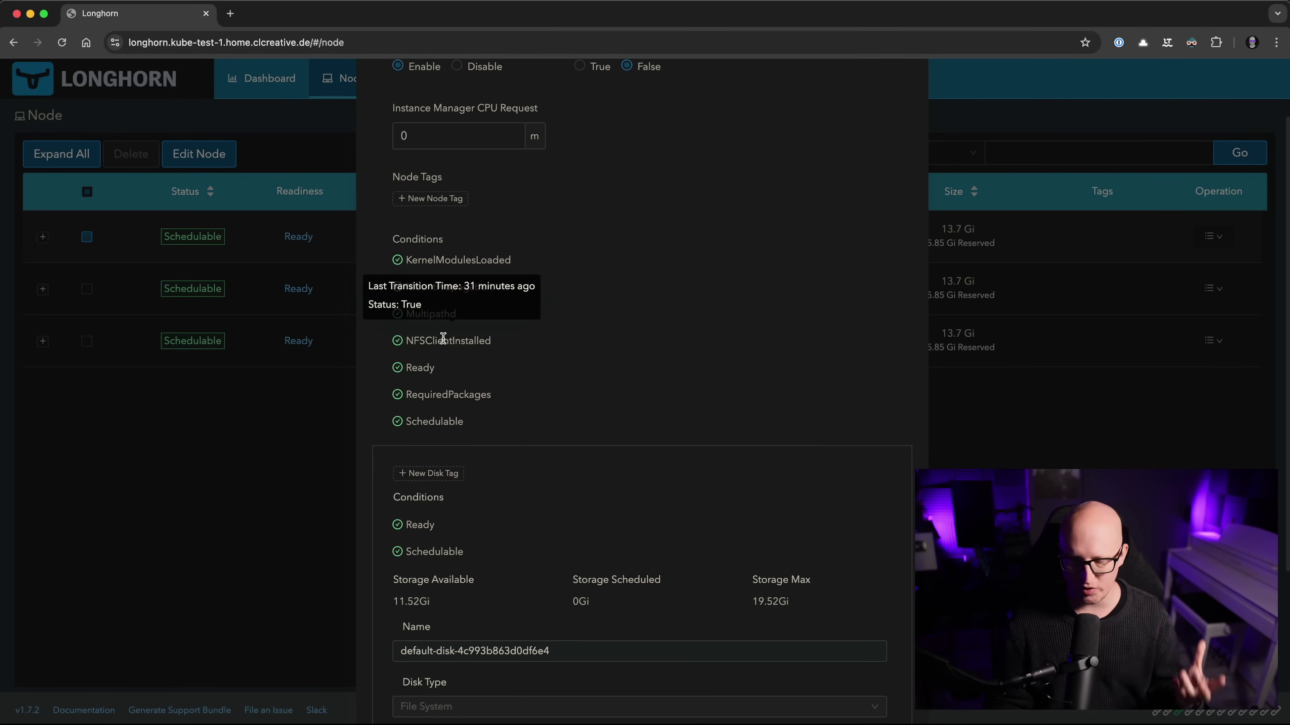
left_click_drag(414, 340, 572, 354)
left_click(573, 356)
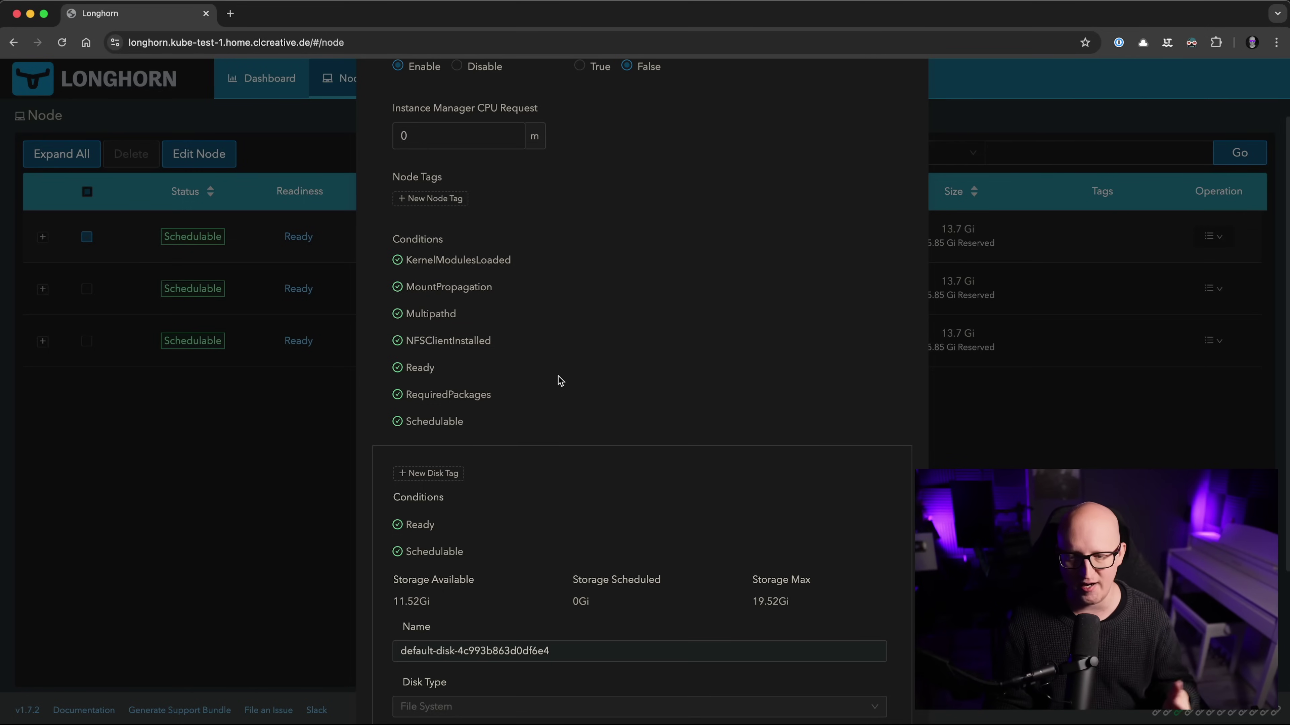
mouse_move(468, 342)
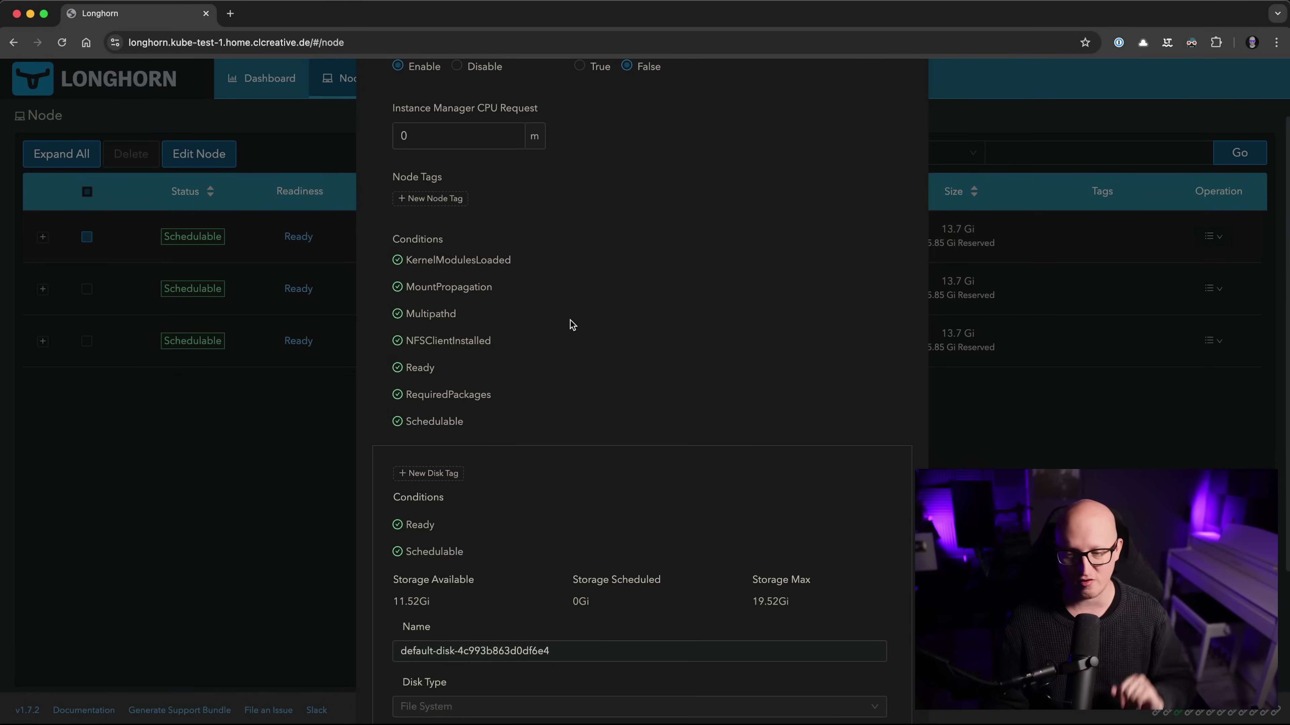
scroll(587, 334, "down", 5)
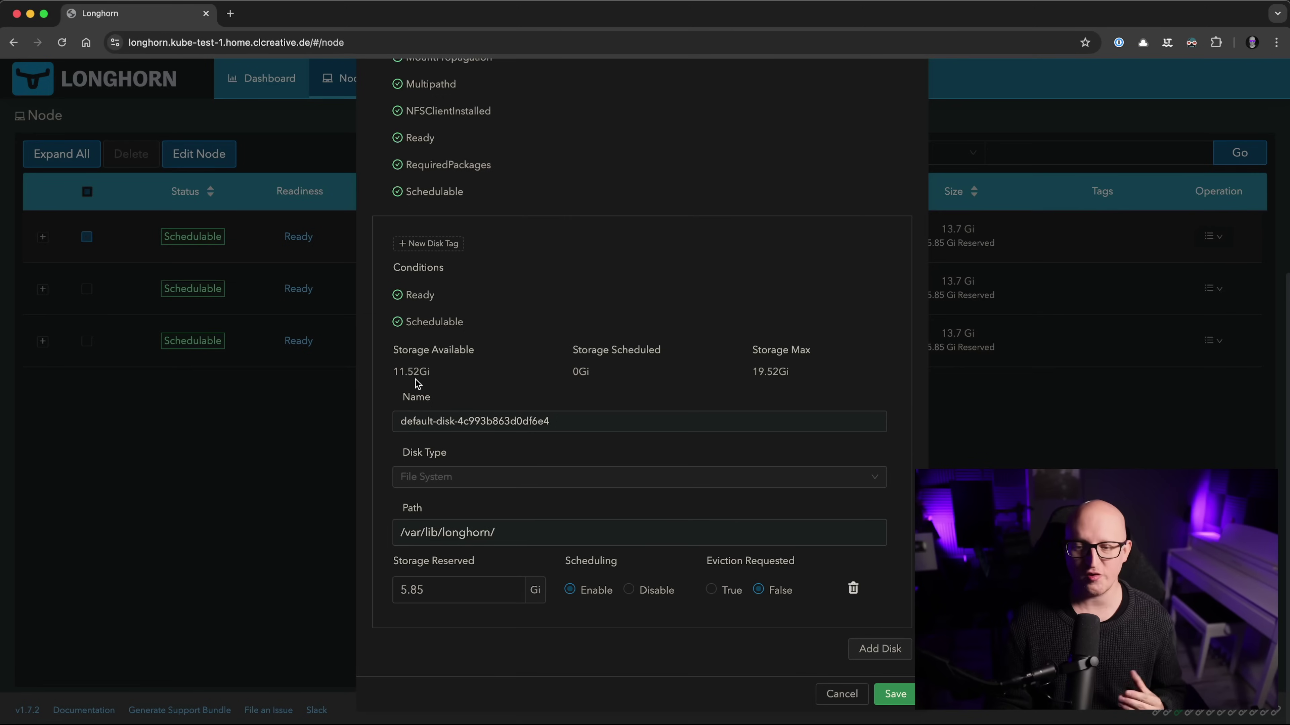
left_click_drag(393, 372, 442, 368)
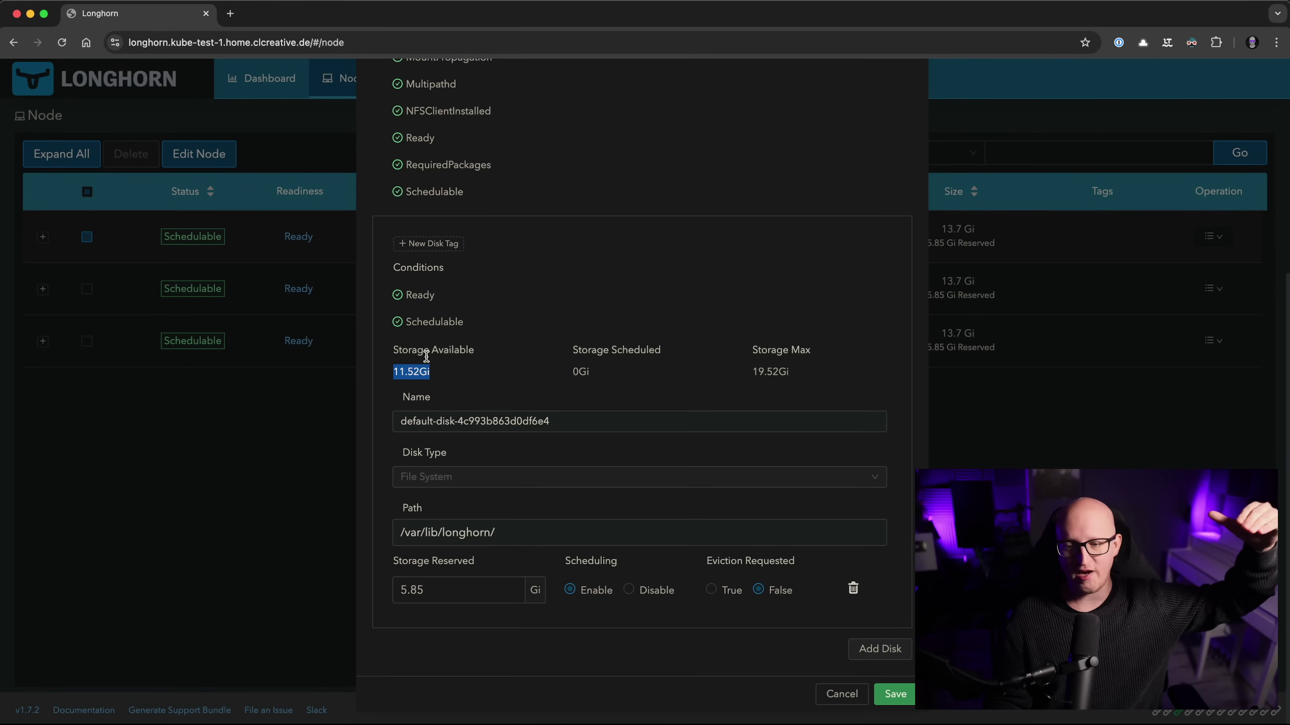
left_click_drag(424, 352, 403, 352)
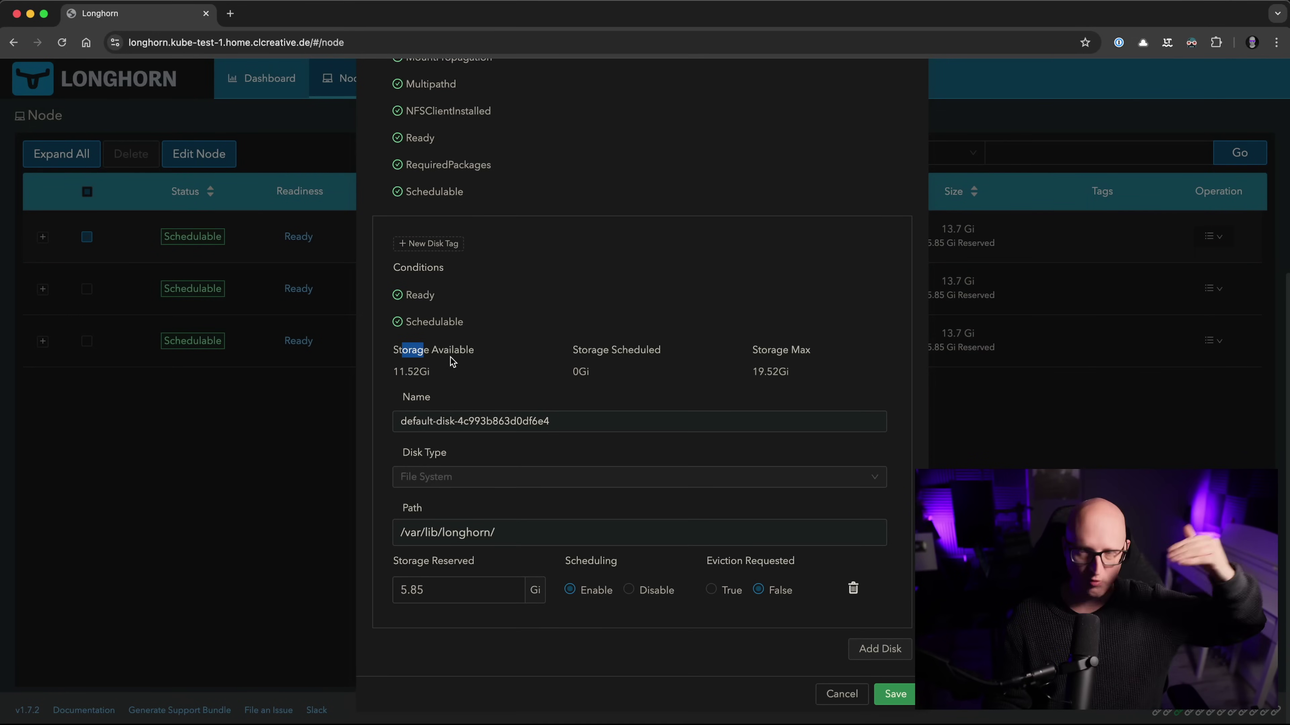
left_click(436, 591)
left_click_drag(428, 591, 396, 590)
left_click(438, 616)
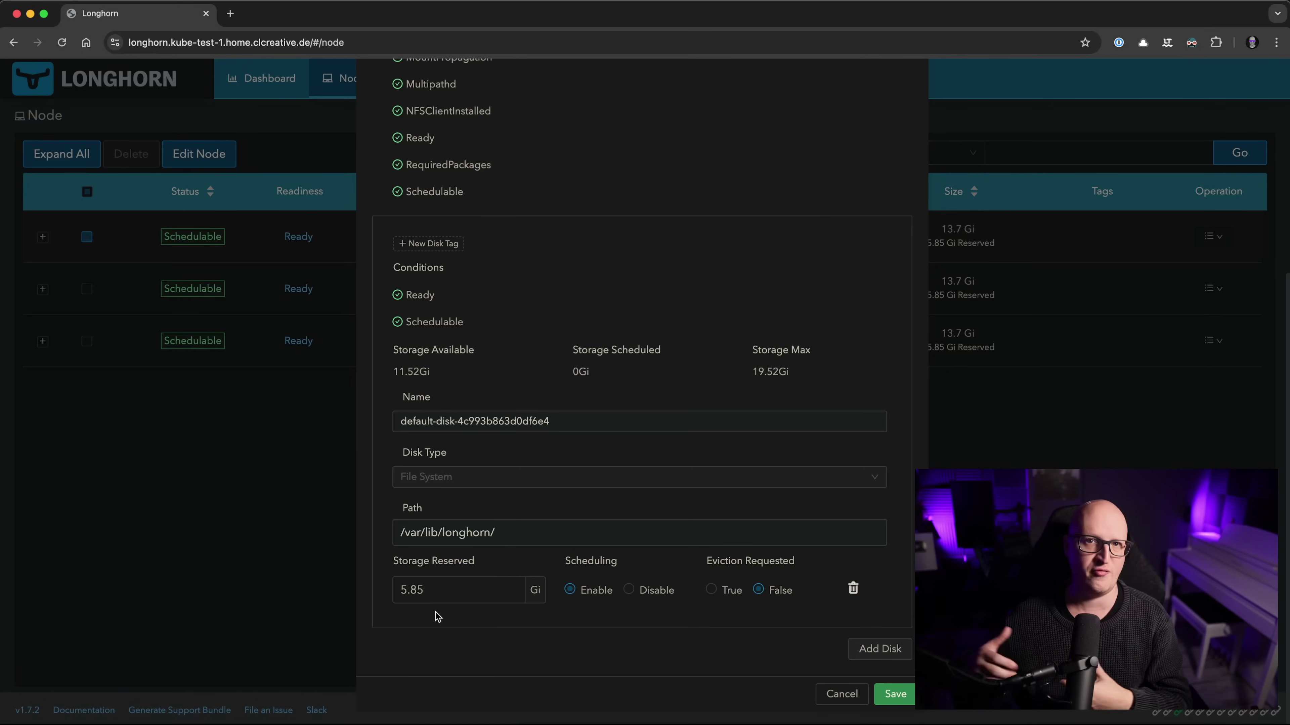
- Add a second disk entry and start filling in its mount path and a tag
left_click(875, 656)
scroll(703, 510, "down", 6)
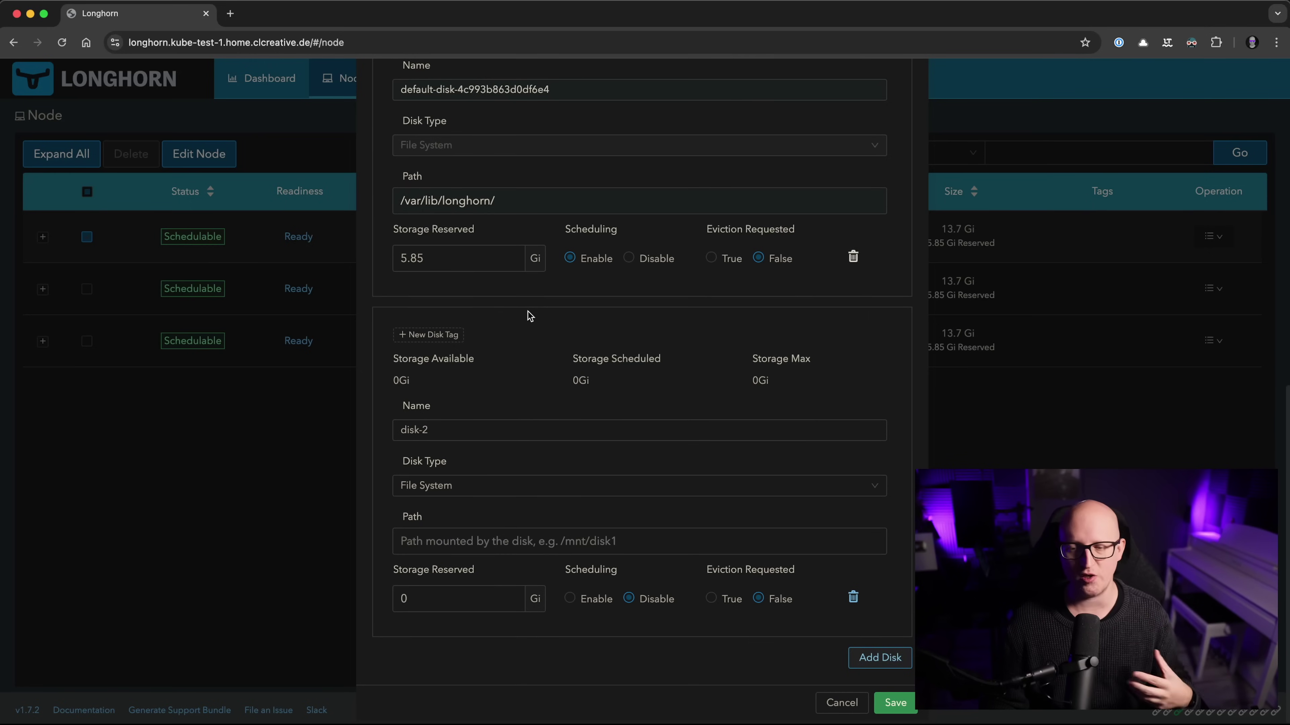
scroll(437, 538, "down", 1)
left_click(438, 538)
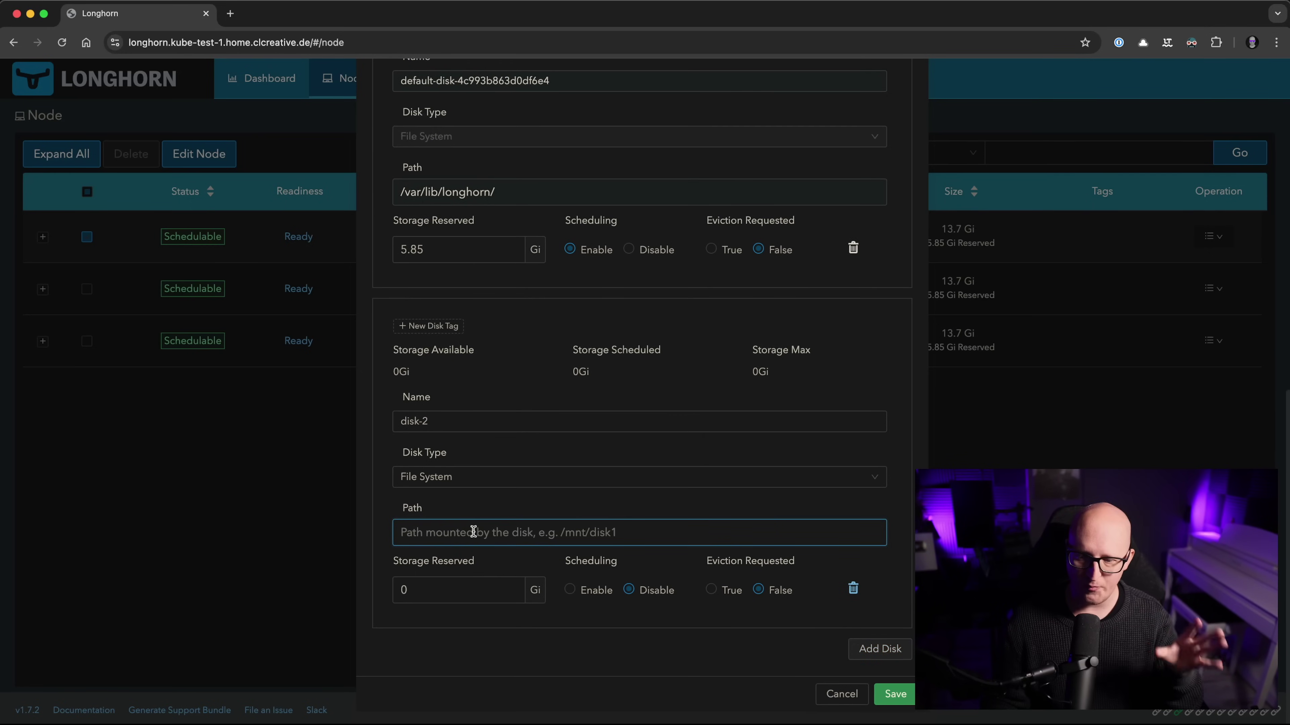
left_click(452, 327)
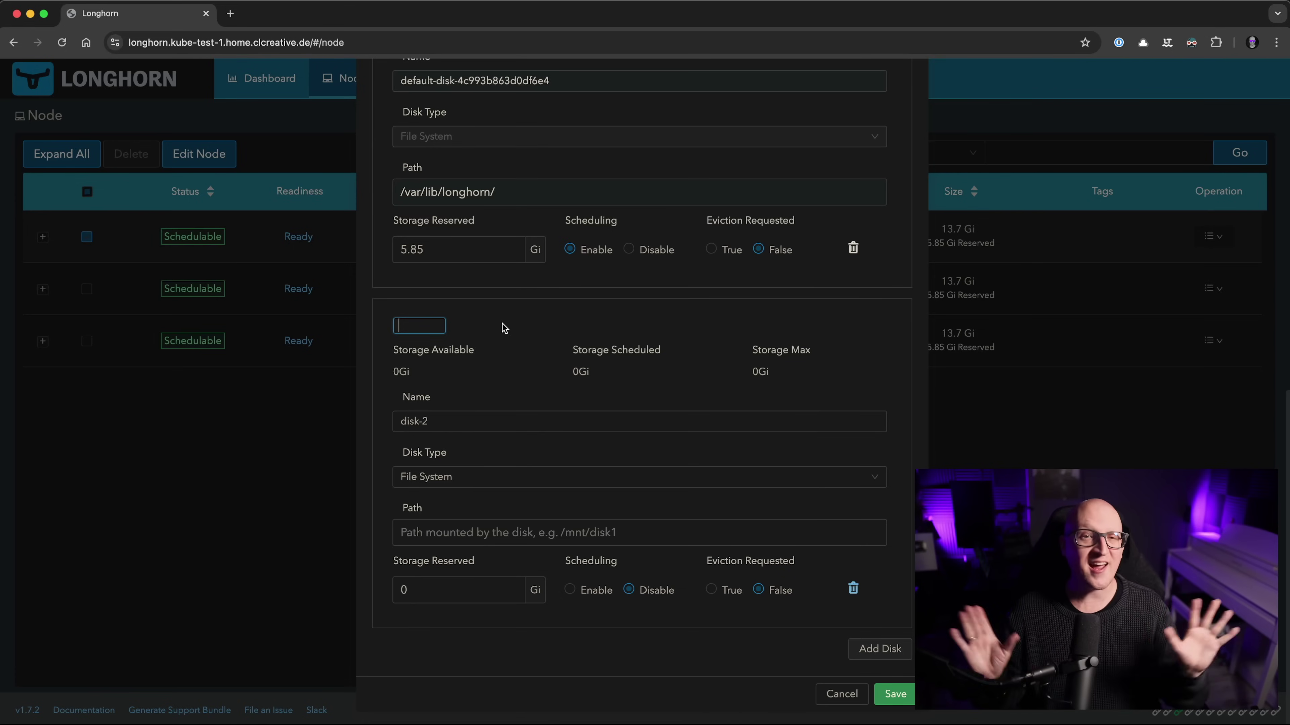
- Discard the empty tag, delete disk-2, close Edit Node without saving, and go to Volumes
left_click(502, 326)
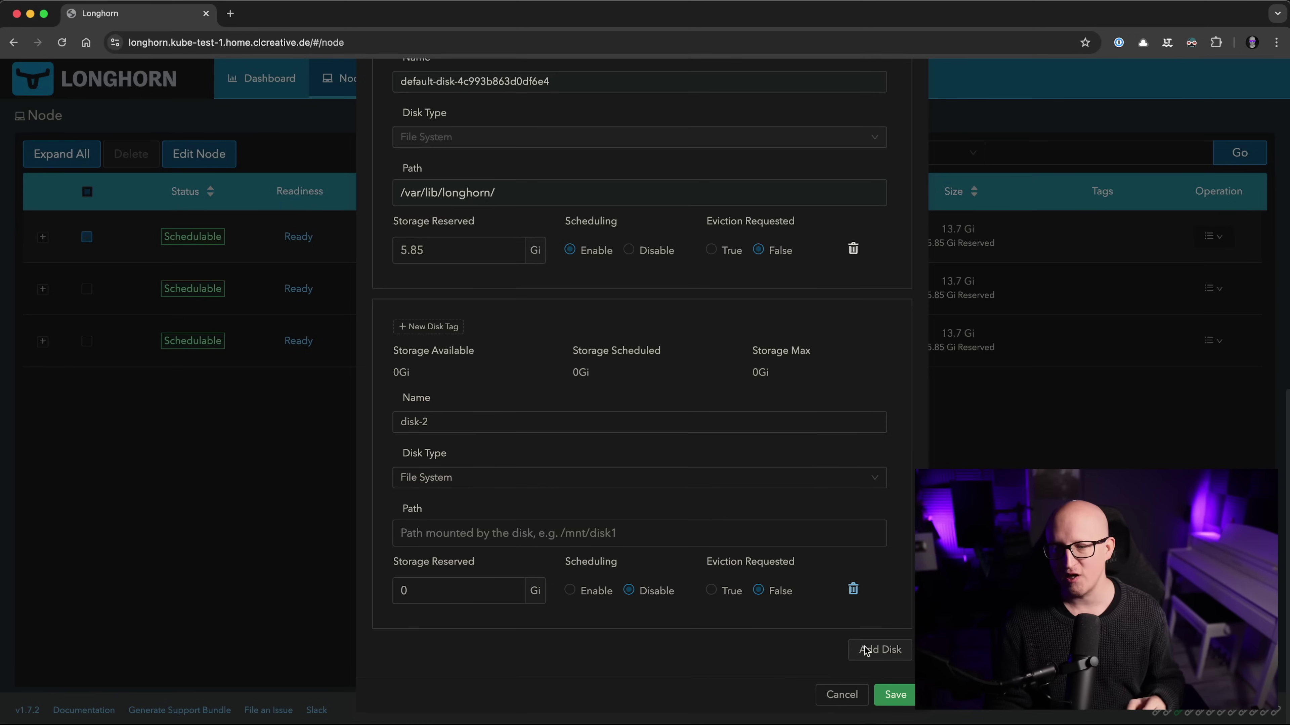
left_click(855, 592)
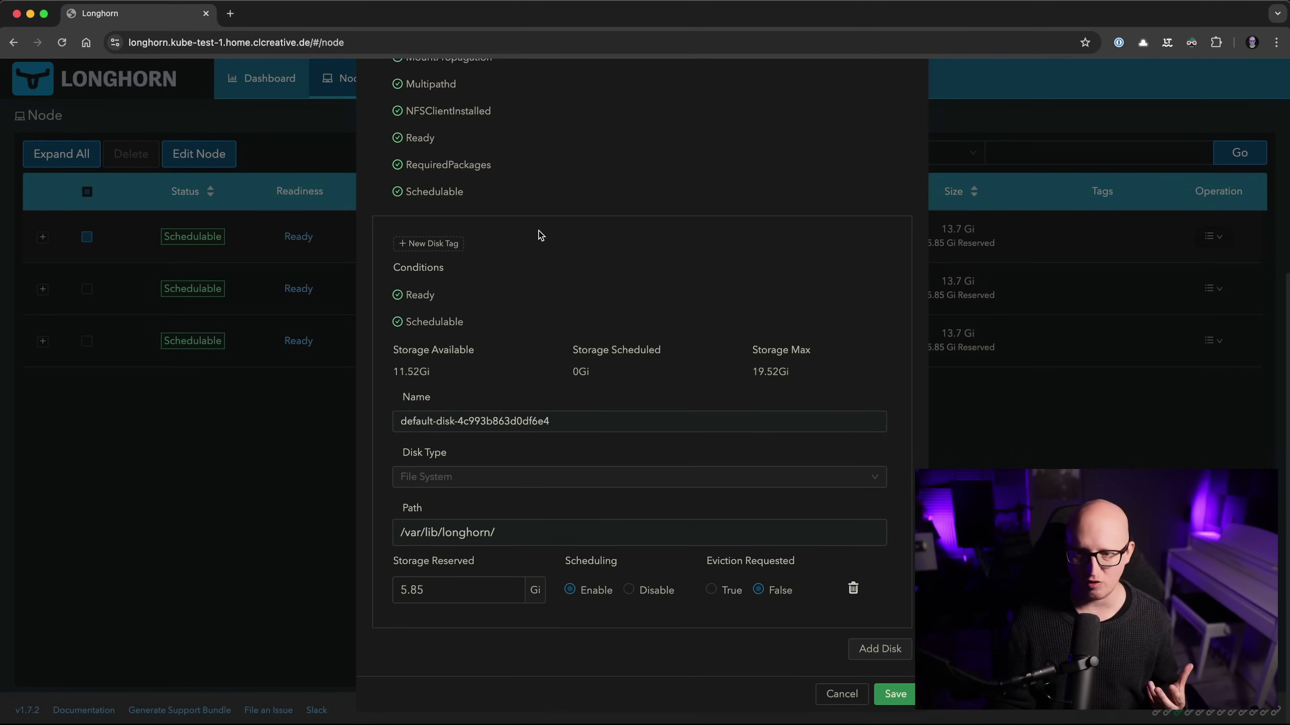
key("Escape")
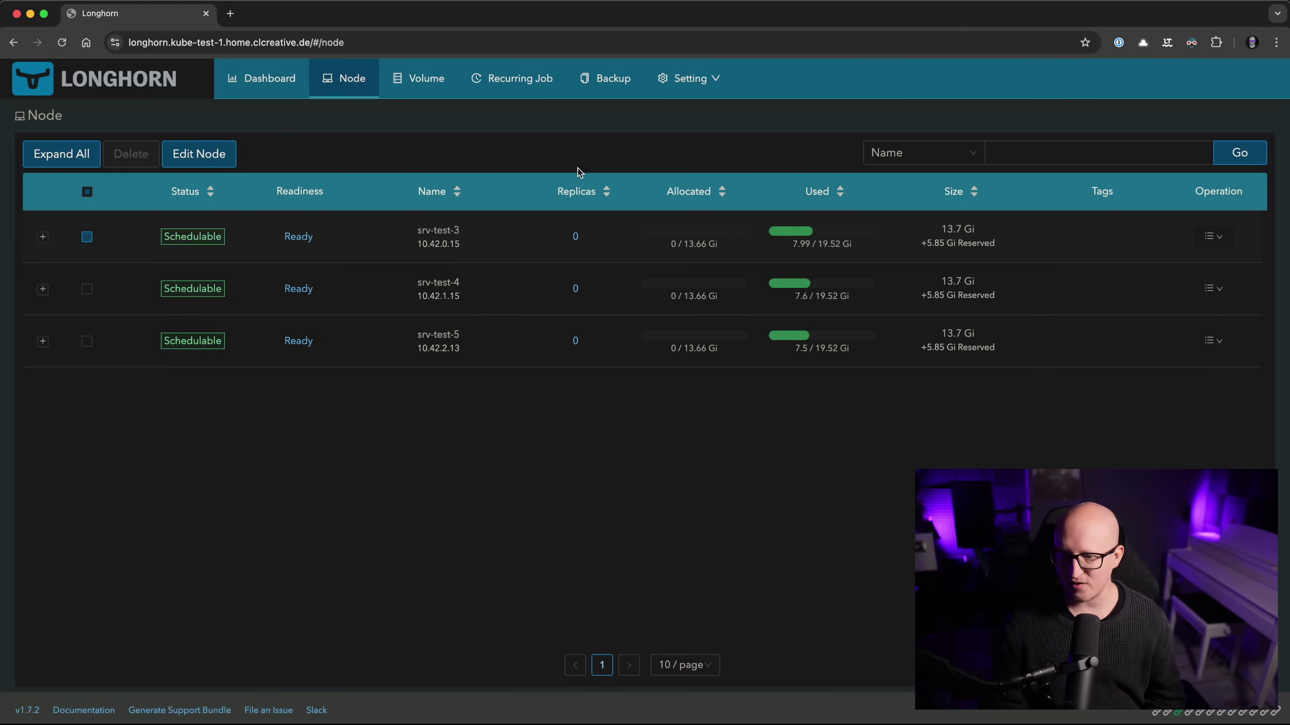
left_click(414, 87)
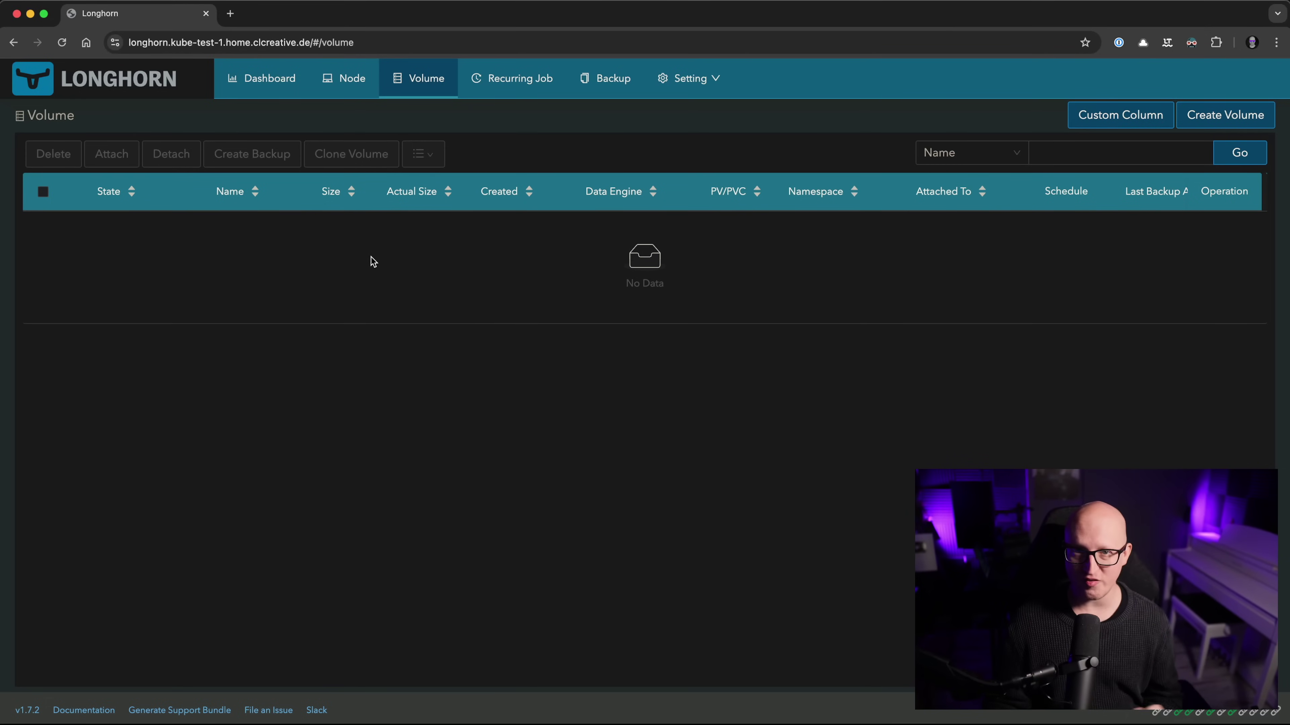
- Open the Create Volume dialog, which defaults to 20 Gi with 3 replicas
left_click(1225, 116)
- Name the new volume test-volume and set its size to 10 Gi
left_click(661, 118)
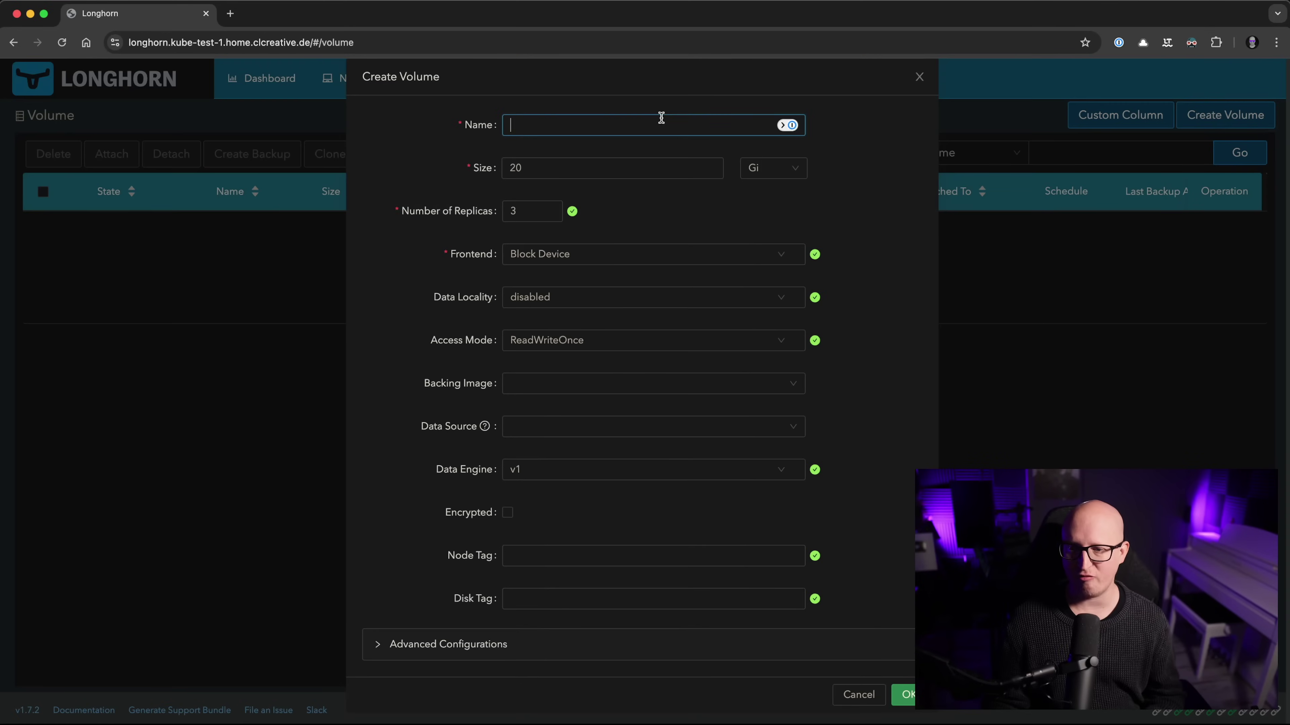
type("test-volume")
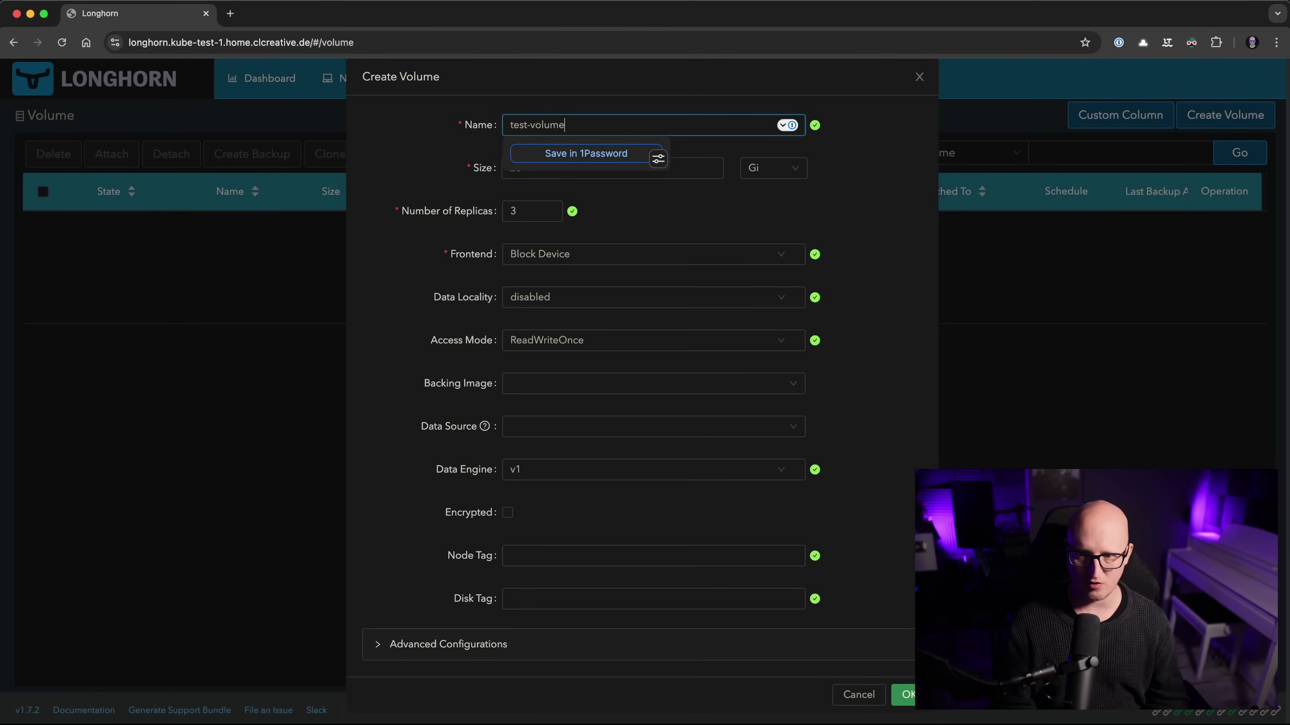
key("Tab")
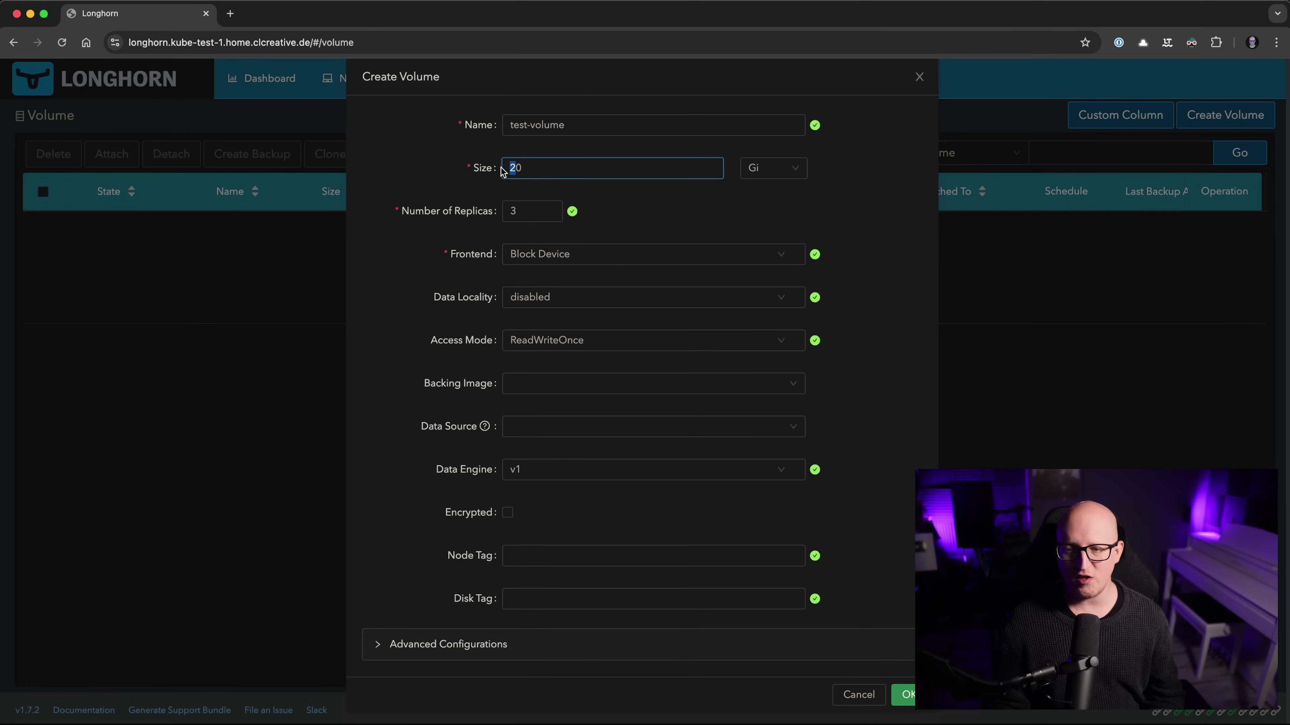
type("1")
left_click_drag(446, 167, 844, 178)
left_click(703, 239)
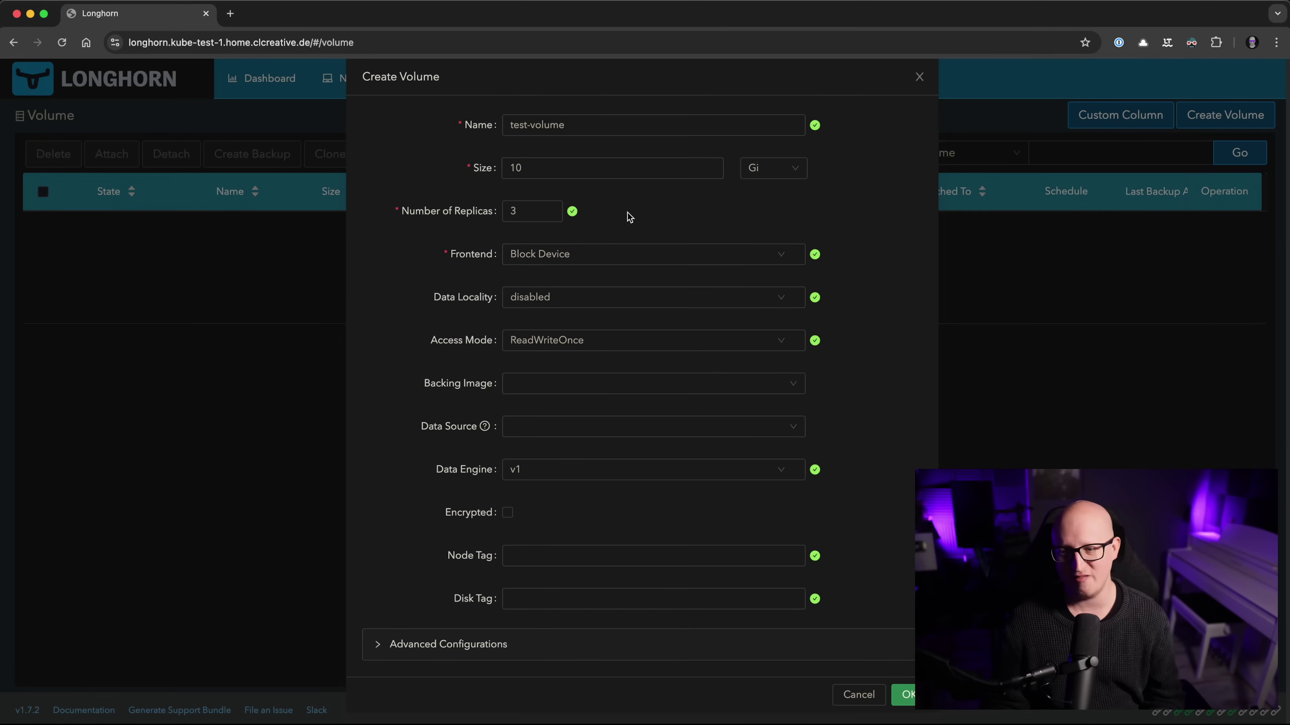
left_click(530, 167)
double_click(539, 168)
left_click(677, 212)
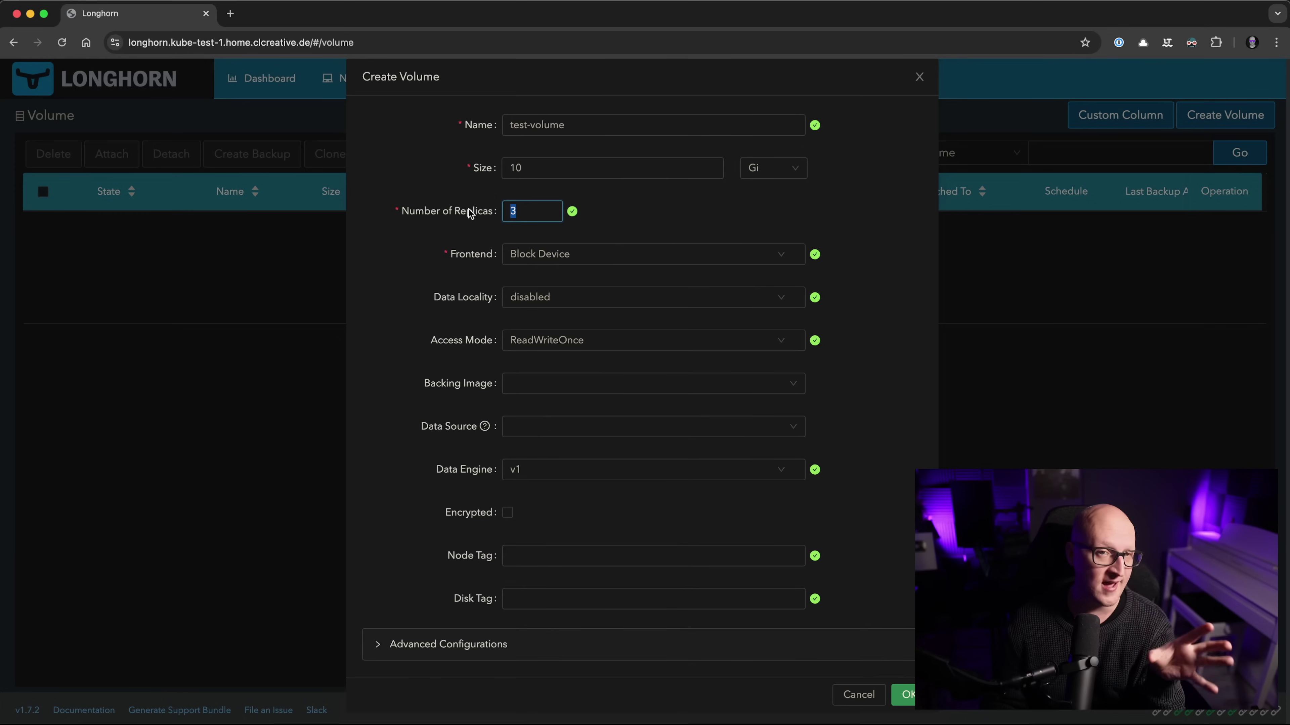
type("2")
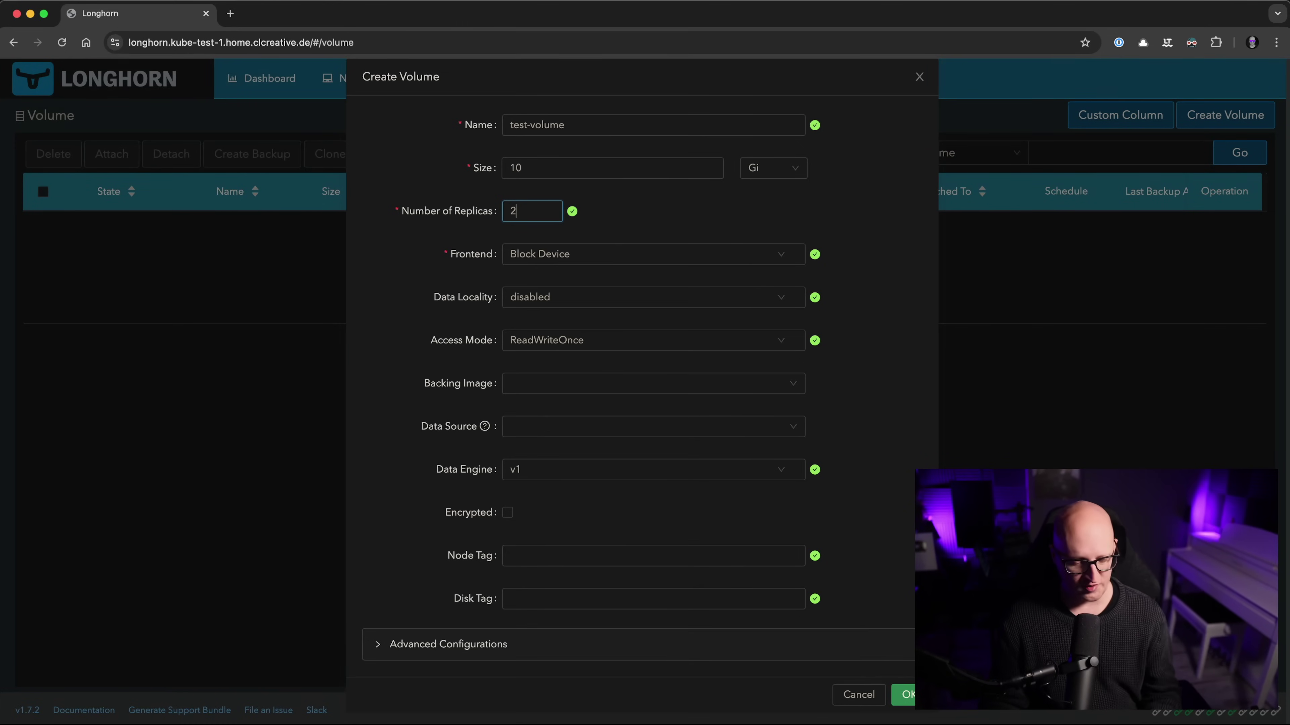
type("1")
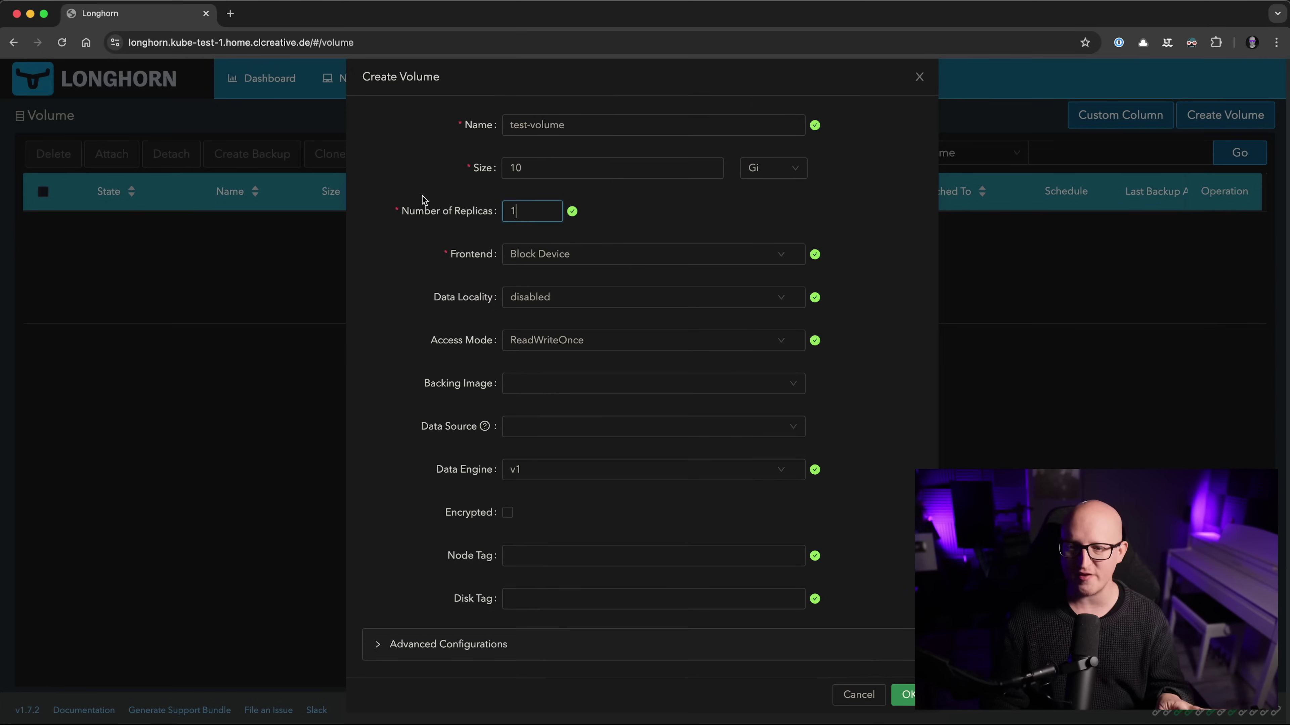
- Keep the replica count at 3 and the access mode at ReadWriteOnce
double_click(525, 212)
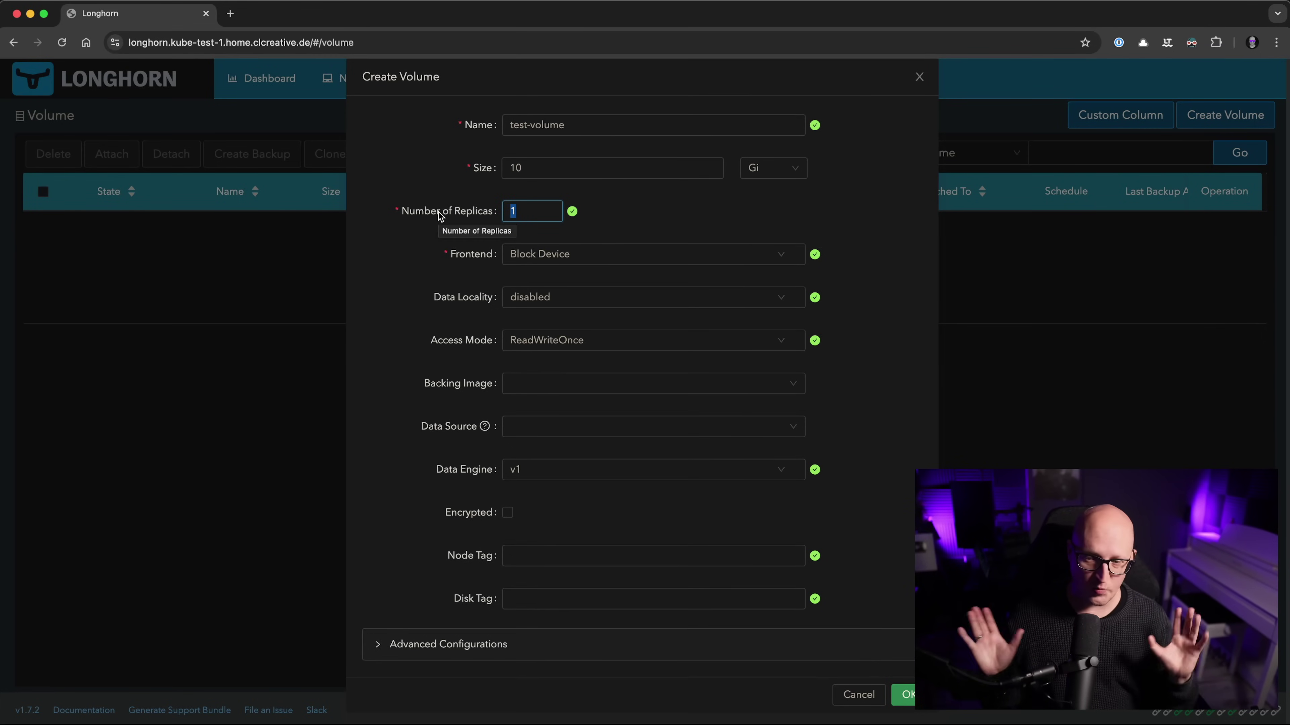
left_click(406, 196)
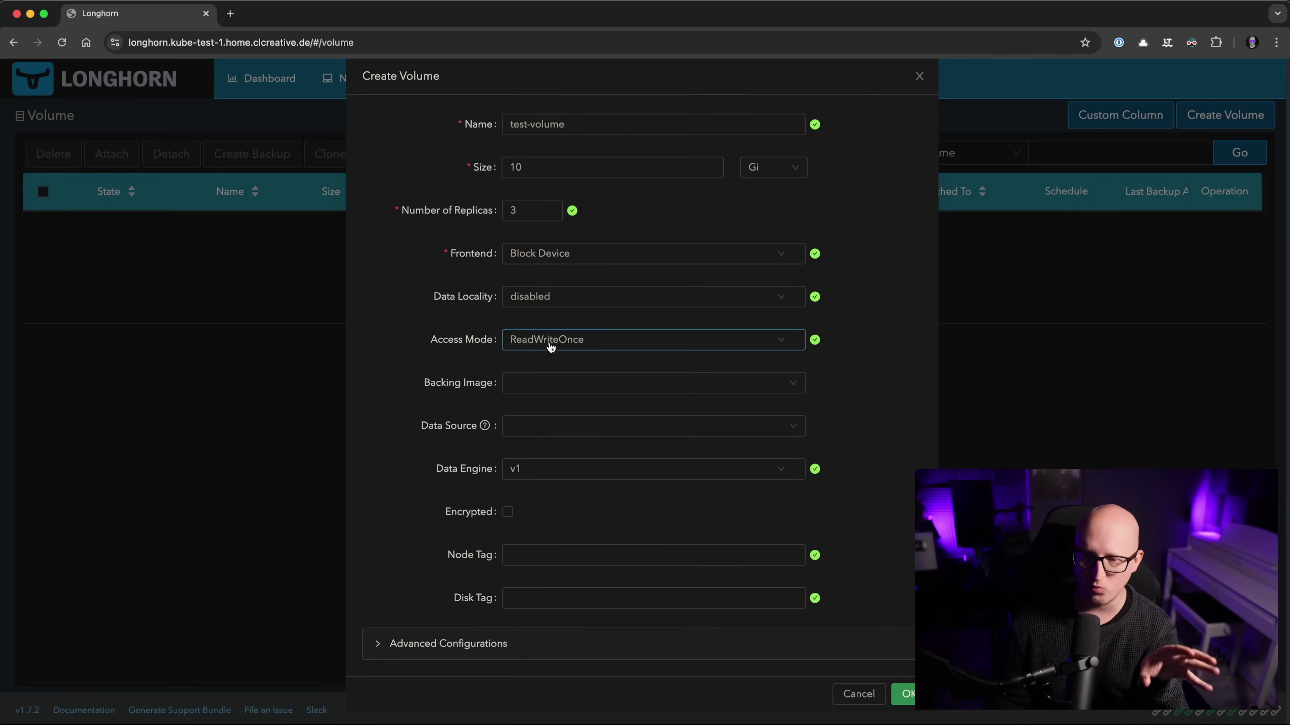
left_click(540, 338)
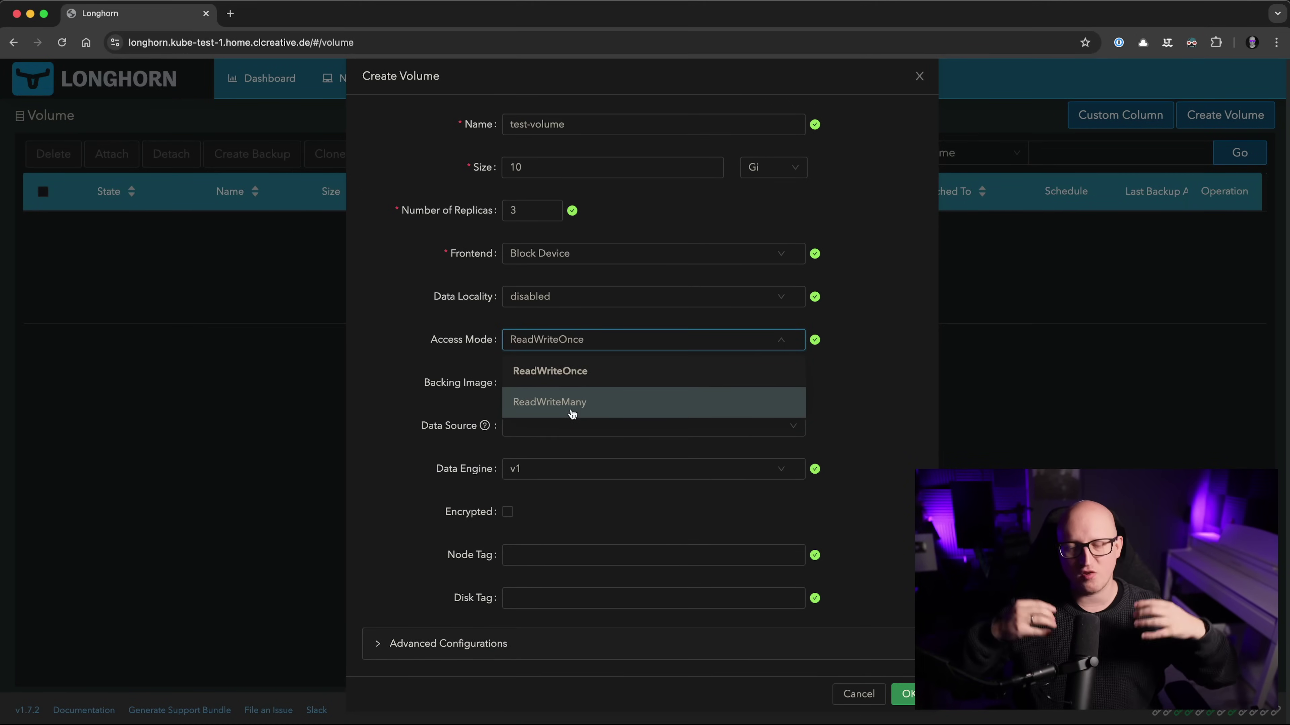
left_click(858, 382)
- Review the advanced configuration settings, then create test-volume
left_click(403, 644)
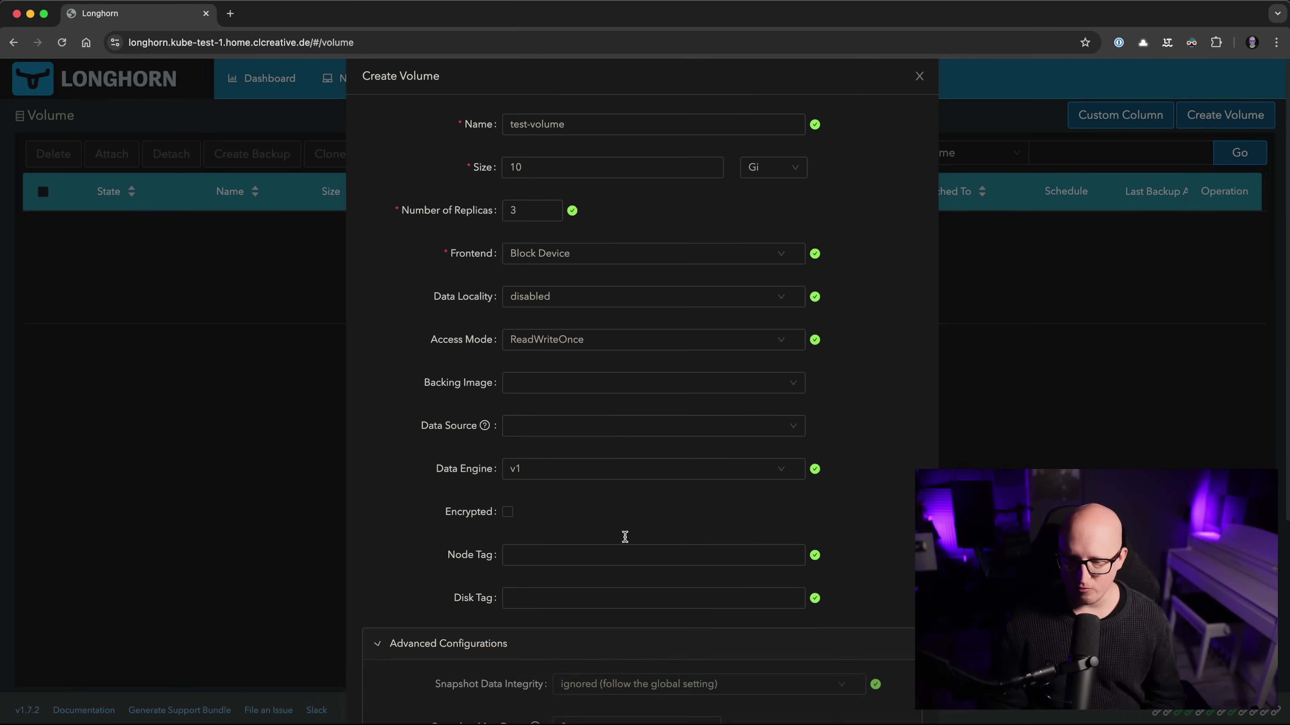
scroll(620, 538, "down", 5)
scroll(613, 543, "down", 3)
left_click_drag(411, 251, 826, 309)
left_click(830, 307)
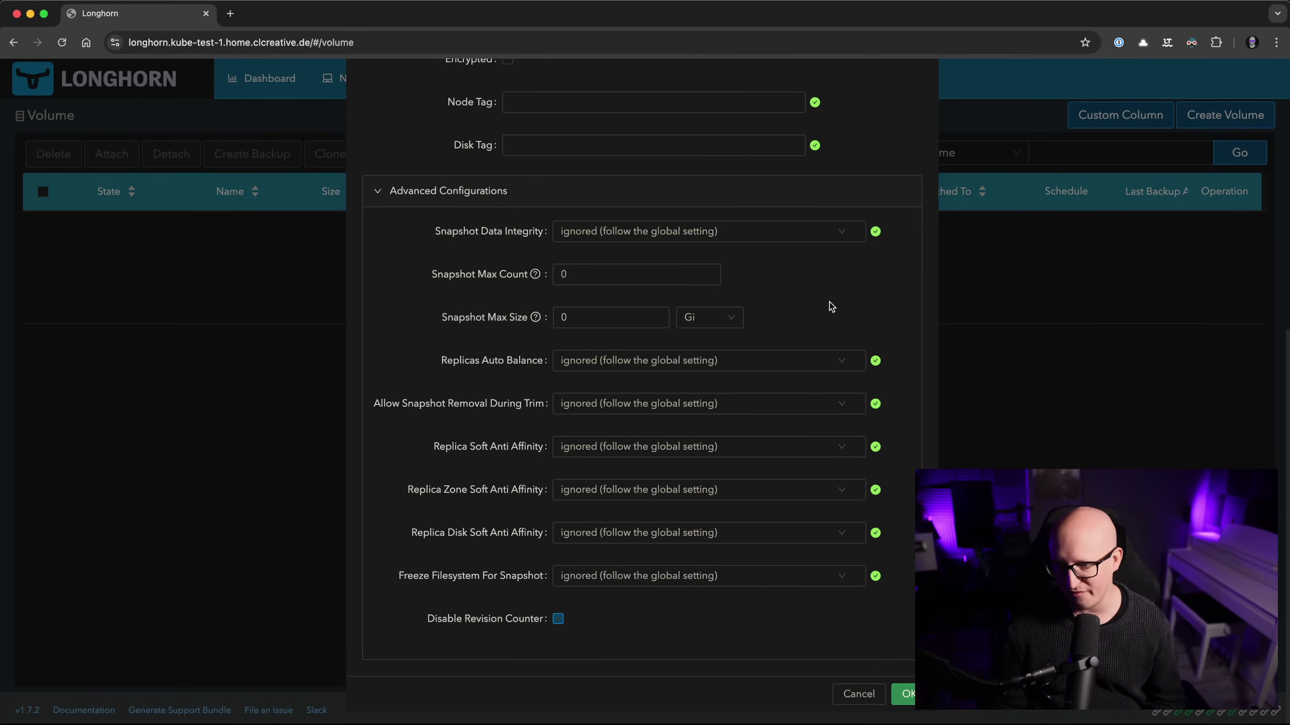
left_click(393, 197)
left_click(908, 693)
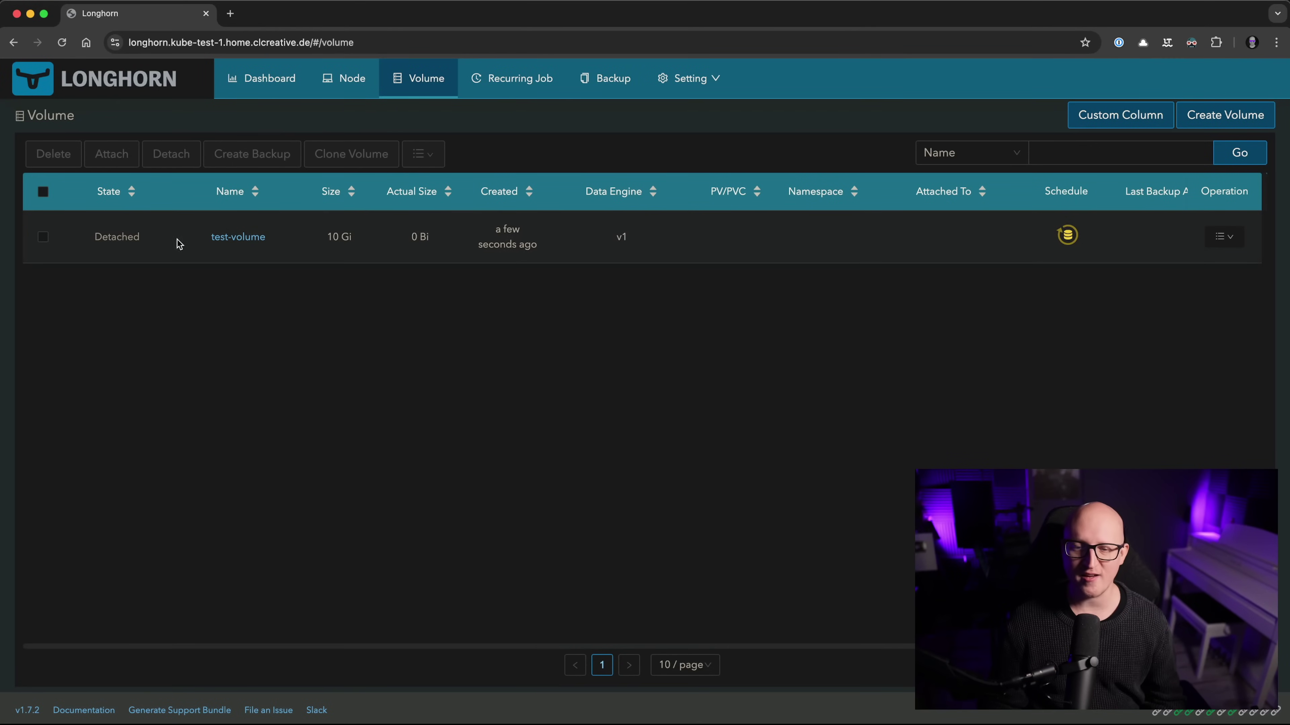
- Select the test-volume row and open its detail page to view the three replicas
mouse_move(219, 237)
left_mouse_down()
mouse_move(406, 245)
mouse_move(579, 360)
left_mouse_up()
left_click(139, 260)
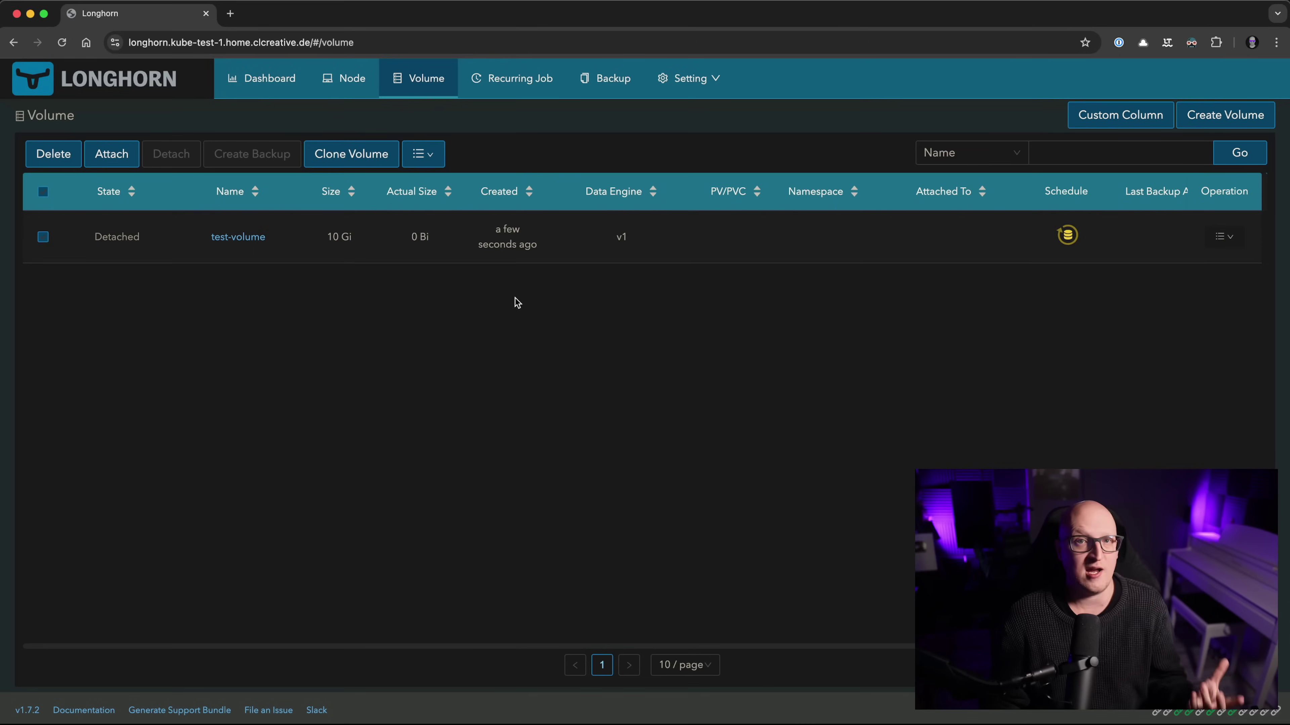
left_click(262, 235)
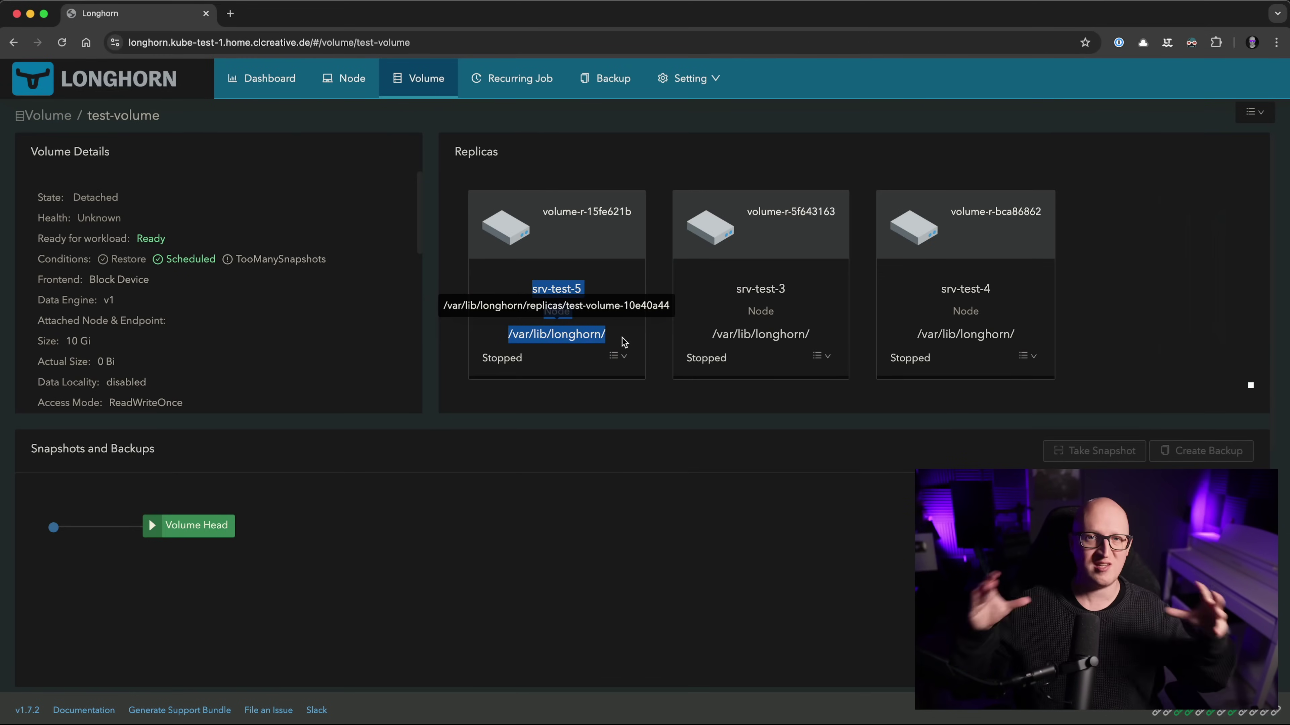
double_click(700, 320)
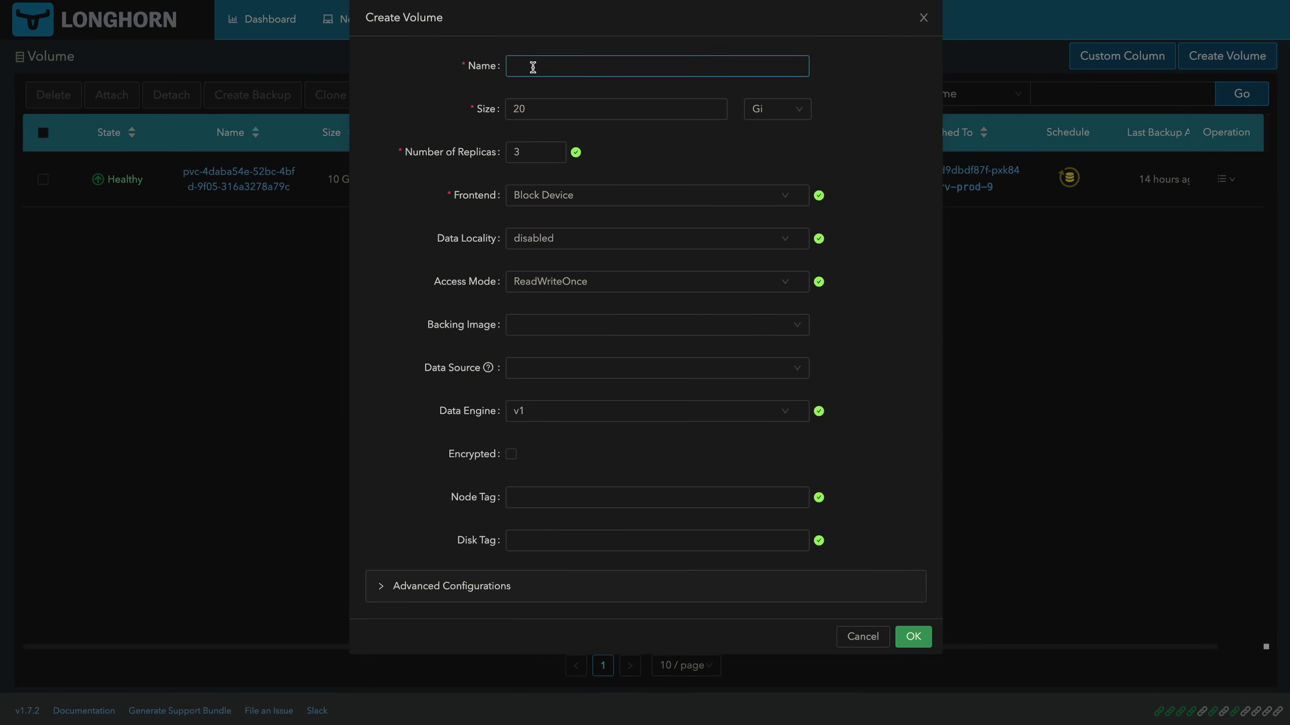
- Enter a 50 Gi size and the name new-volume in the Create Volume form
left_click(522, 104)
type("5")
left_click(520, 67)
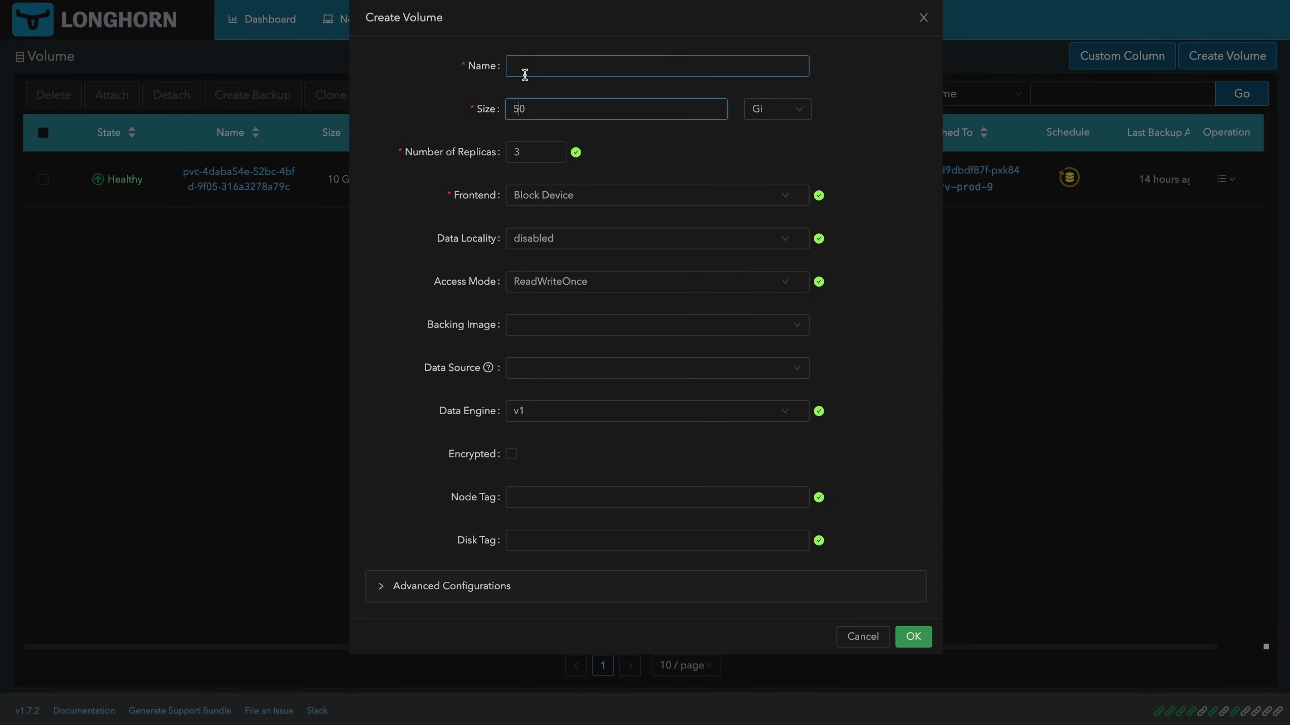
type("new-volume")
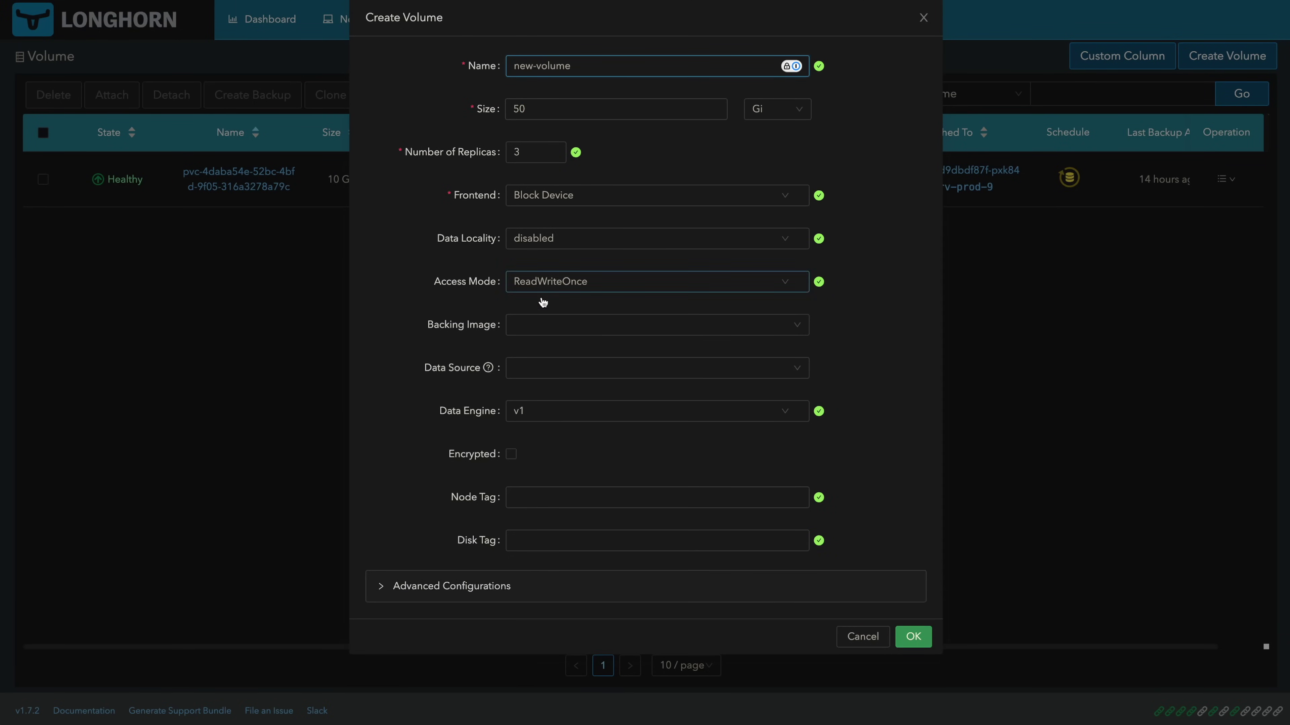
left_click(545, 324)
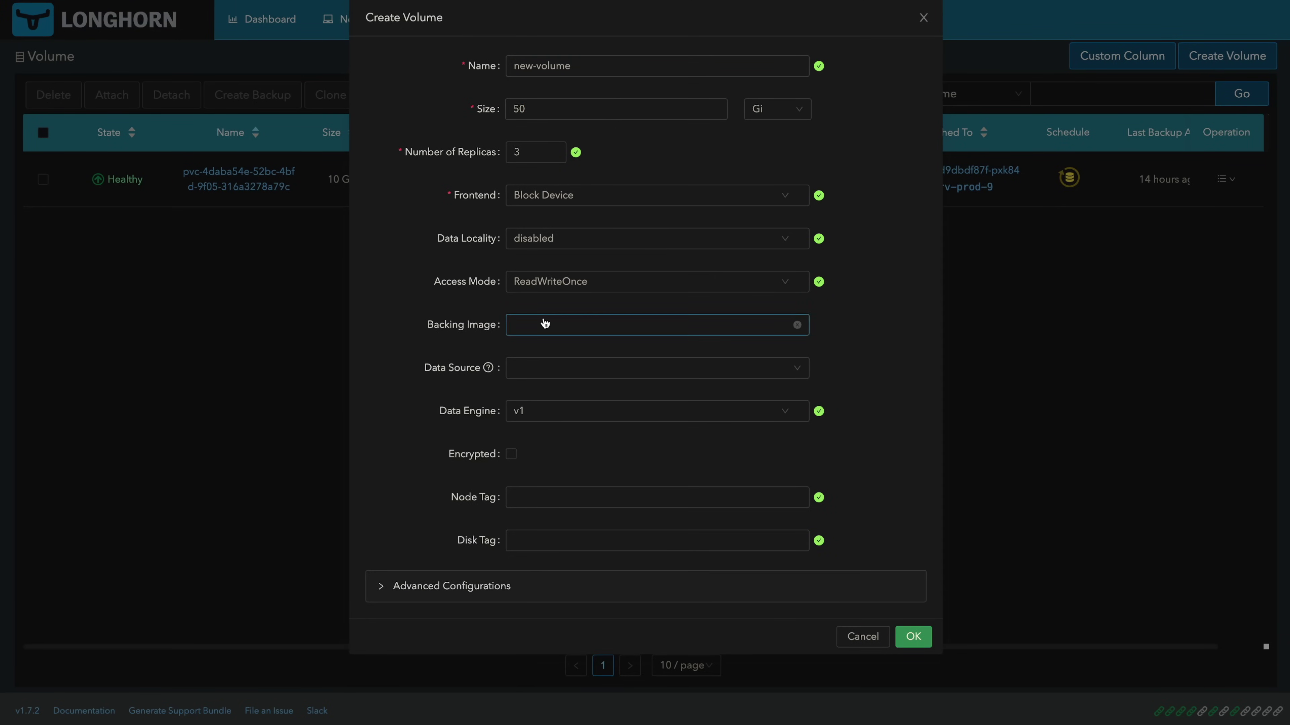
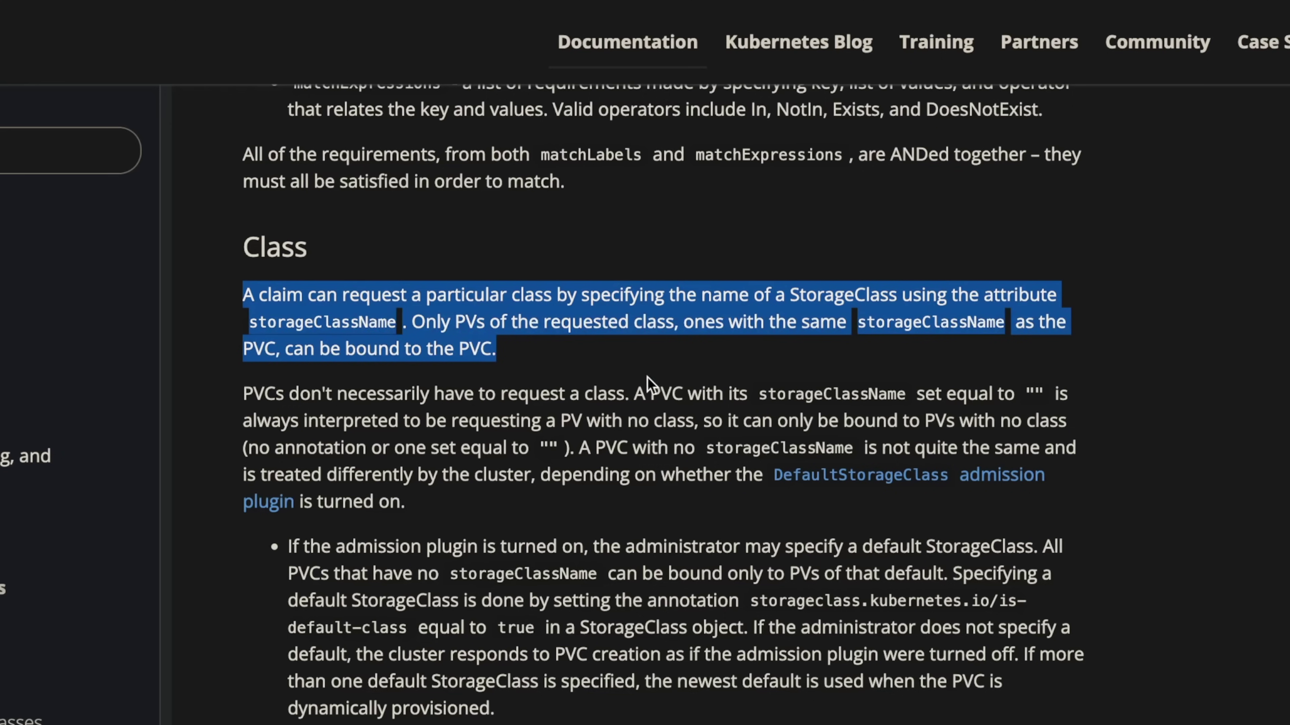
- Clear the text selection on the Class paragraph of the Kubernetes persistent volumes docs
left_click(825, 374)
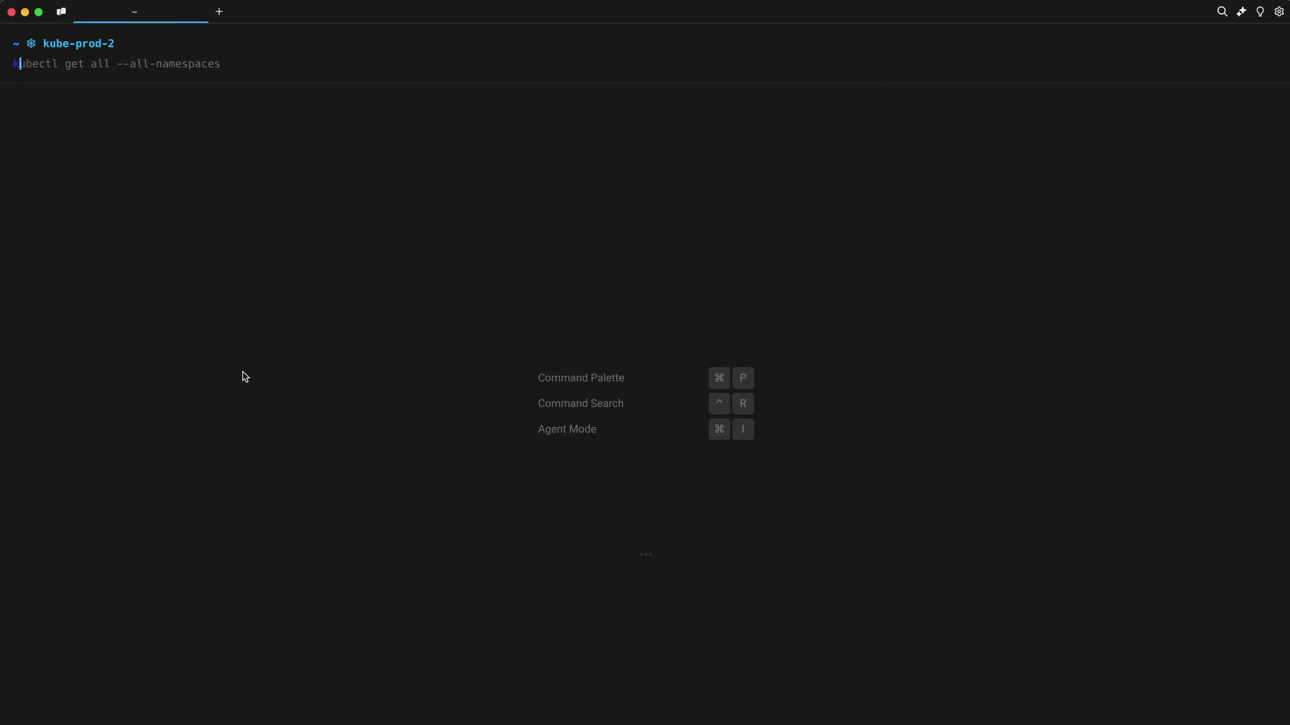
- List the cluster's storage classes with kubectl get storageclasses and highlight the longhorn (default) row
type("kubectl get storage")
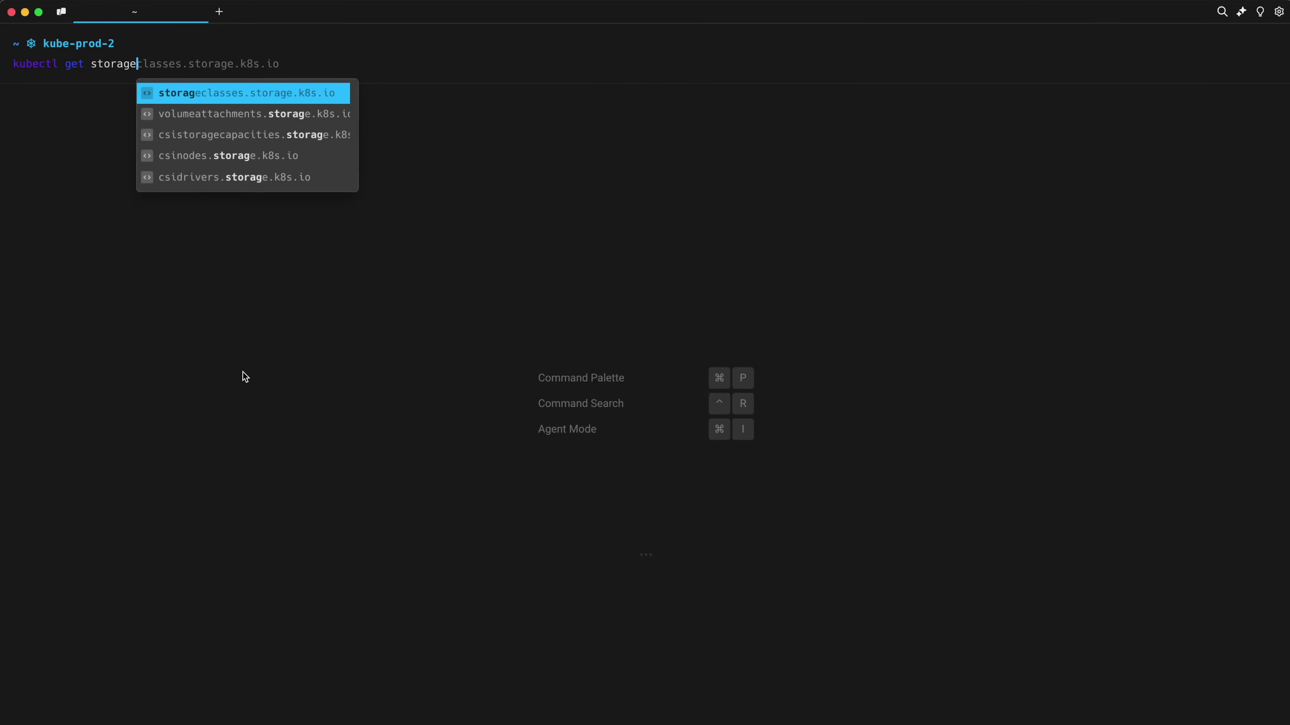
key("Tab")
key("Return")
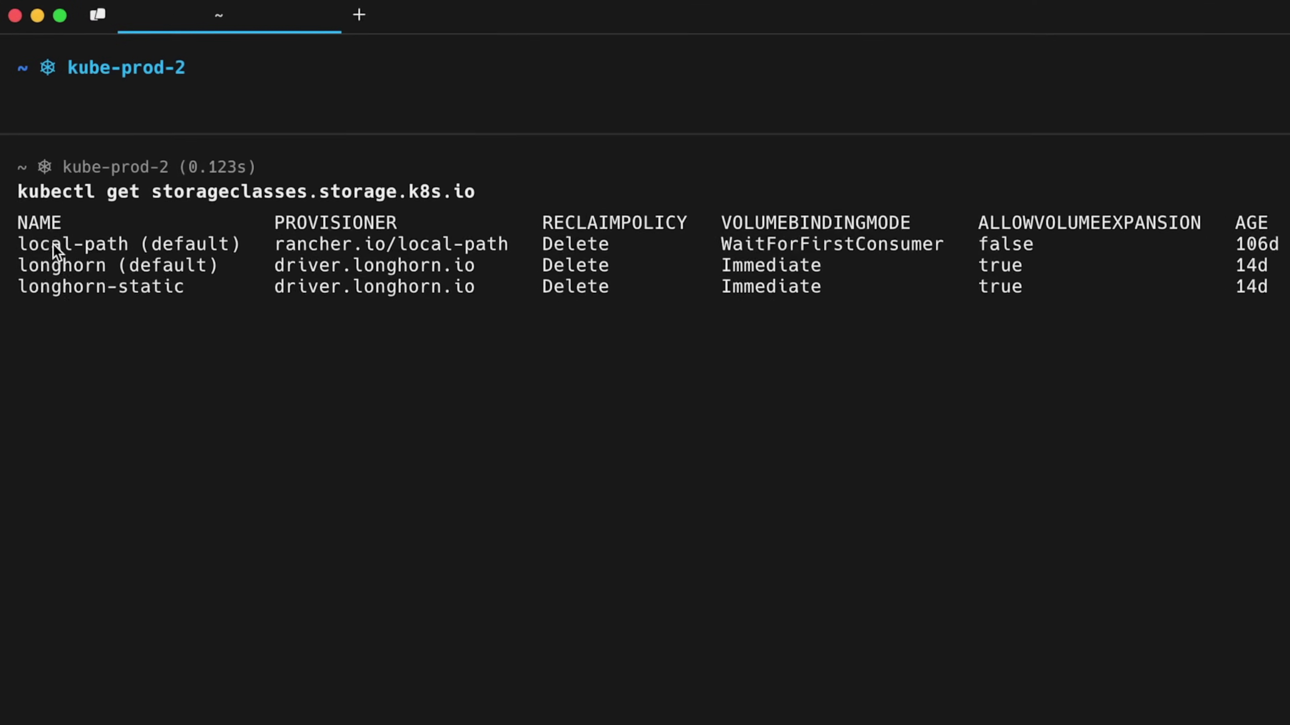
left_click_drag(7, 167, 31, 164)
left_click_drag(50, 278, 1287, 278)
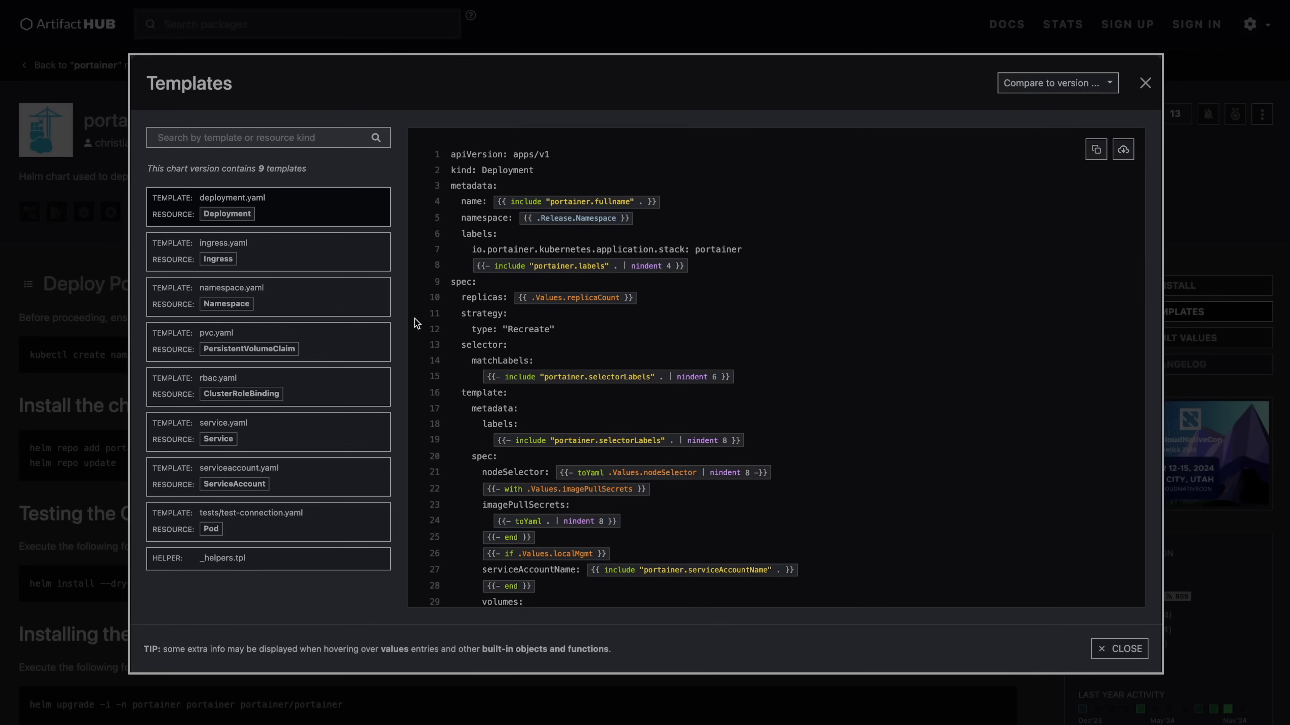
- Filter the Portainer chart templates by 'persis' and review pvc.yaml's PersistentVolumeClaim definition
type("he")
key("BackSpace")
key("BackSpace")
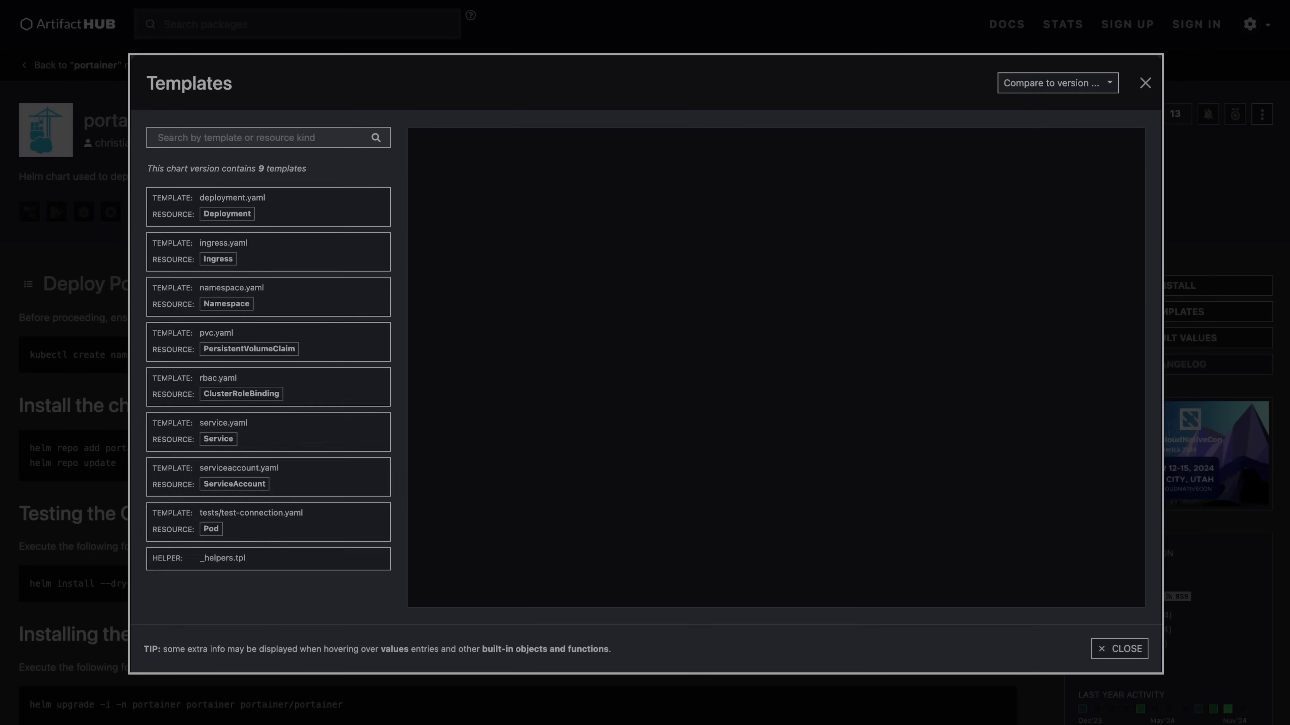
type("persiste")
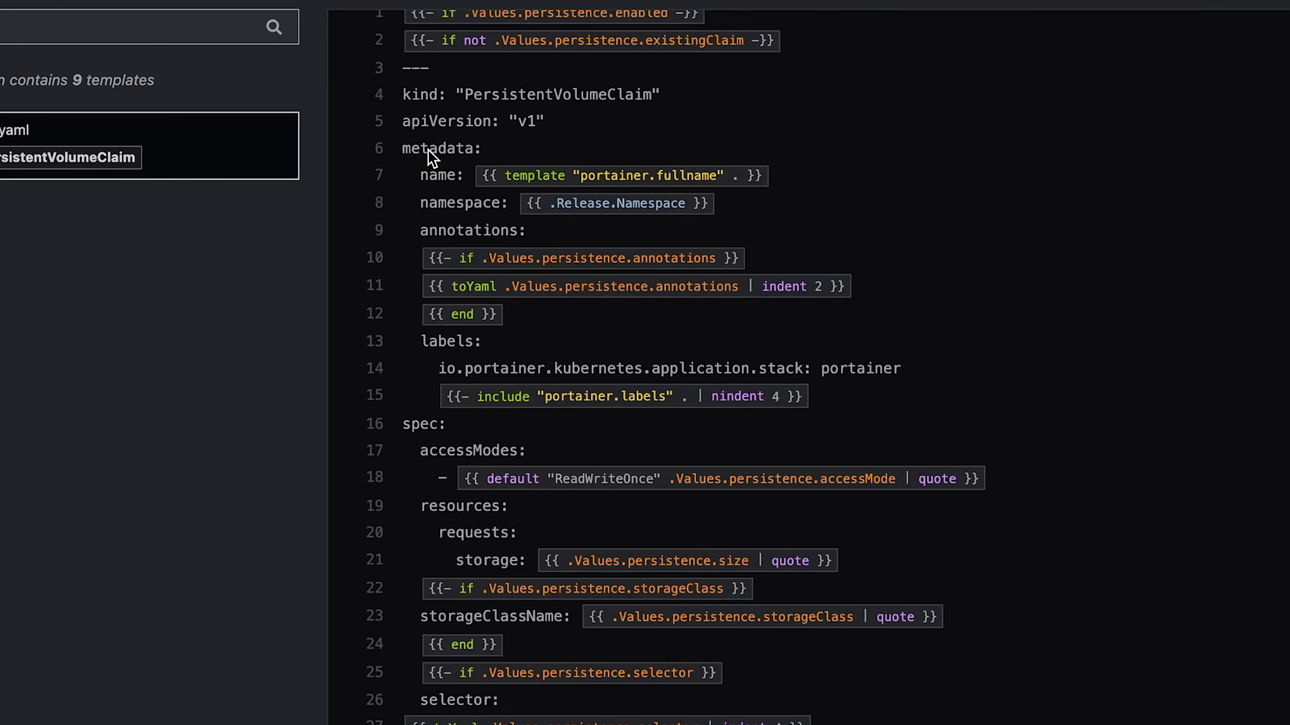
left_click_drag(403, 95, 576, 511)
left_click(575, 511)
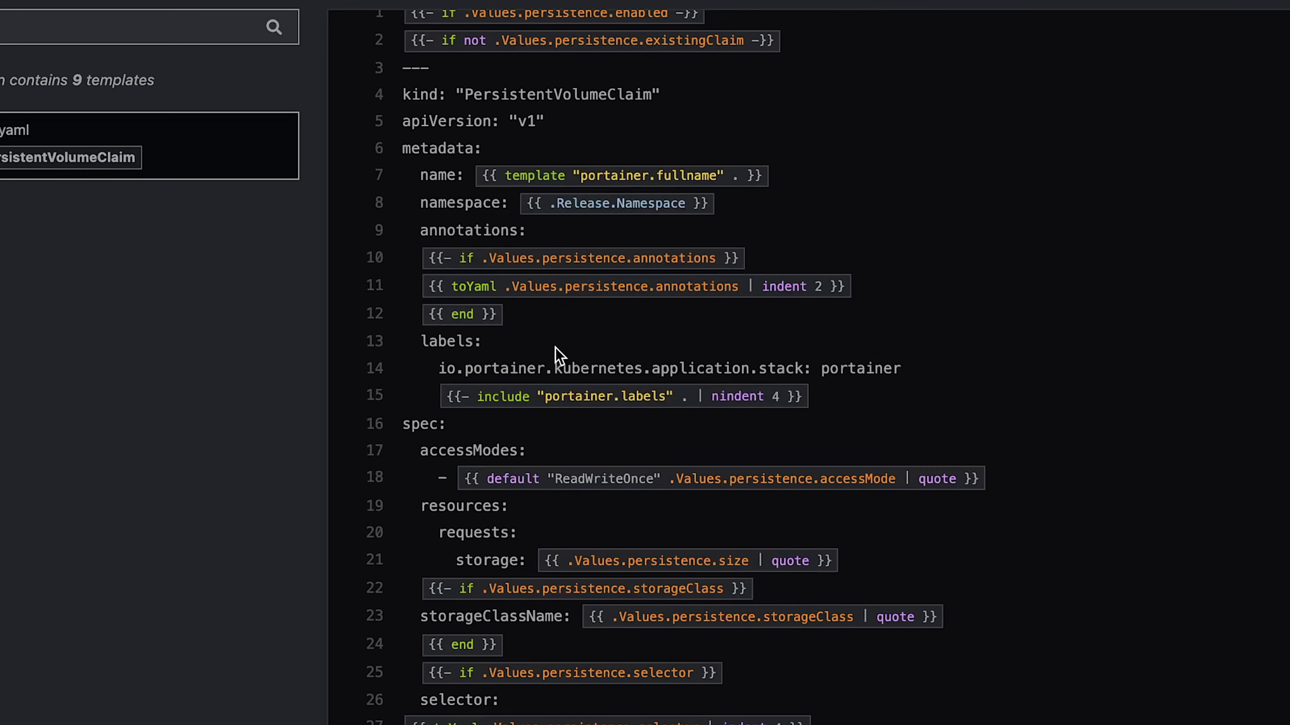
scroll(589, 133, "down", 1)
scroll(533, 135, "up", 2)
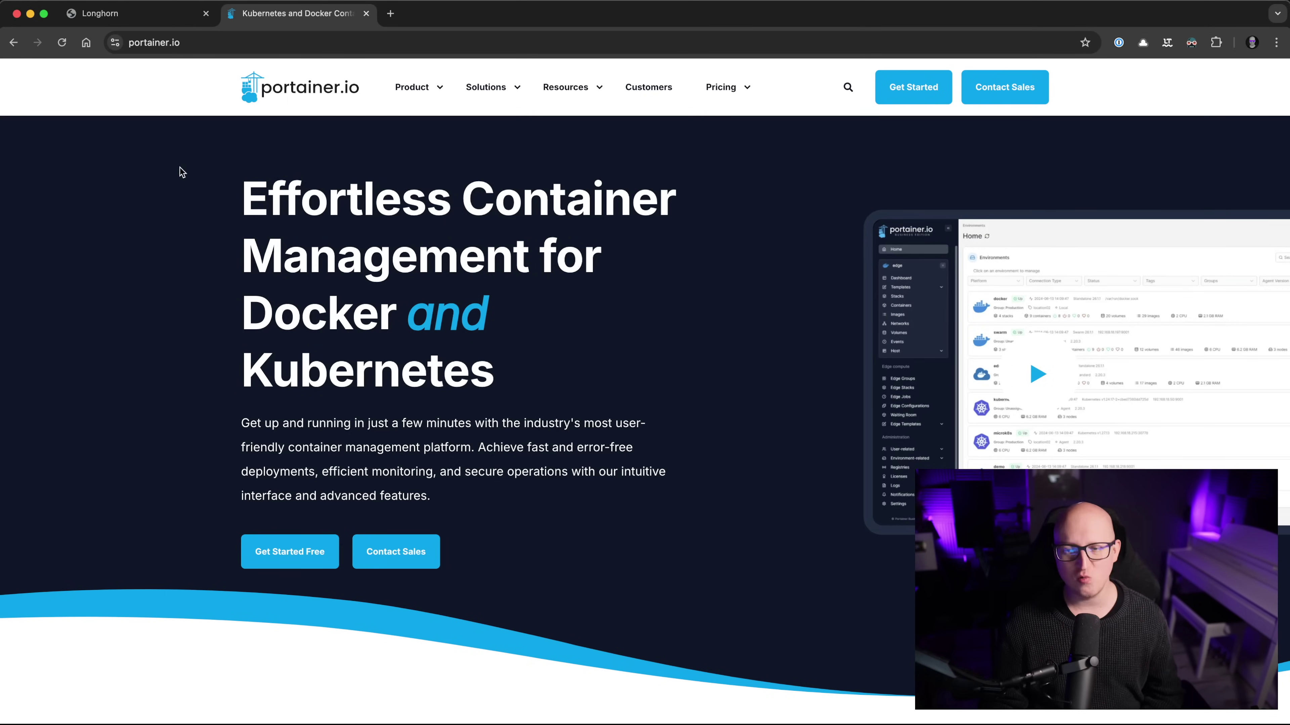
- Open the Portainer docs' Data Persistence section with an address-bar search for 'persis'
left_click(294, 42)
type("persis")
key("Return")
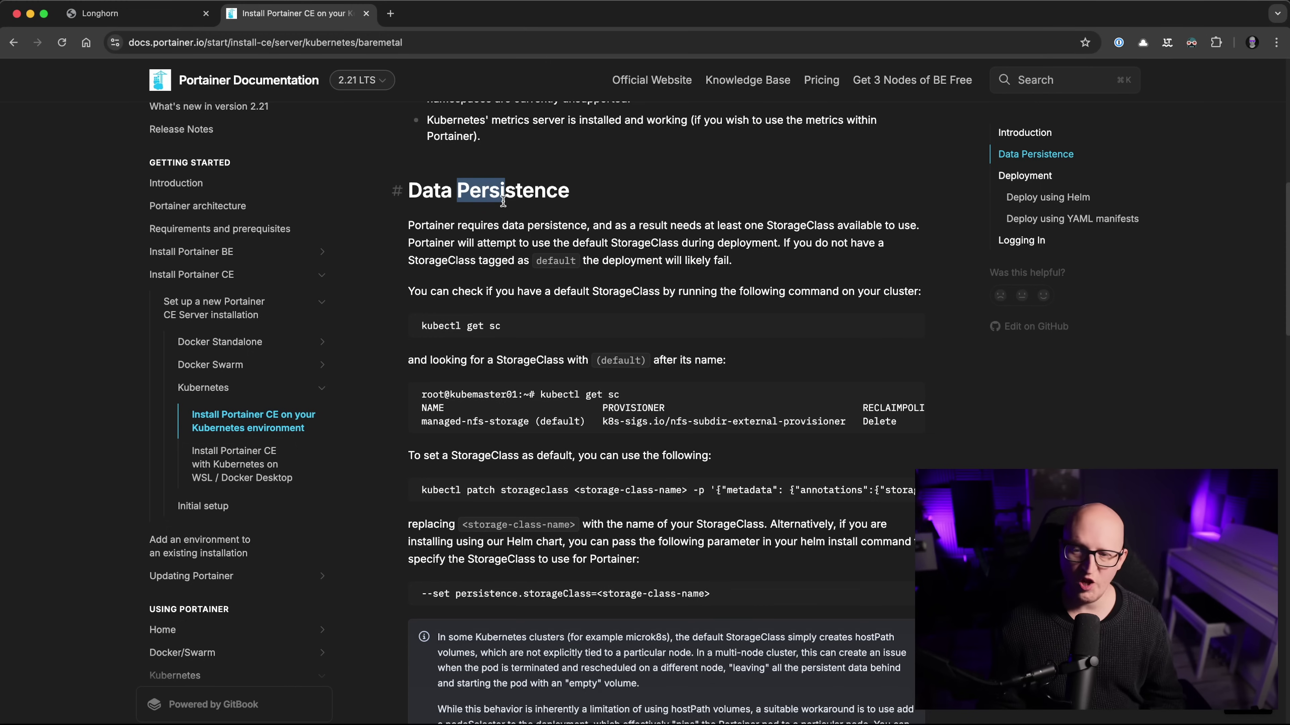
left_click(484, 225)
- Highlight 'requires', 'StorageClass' and '(default)' in the default StorageClass requirement
left_click_drag(484, 225, 498, 225)
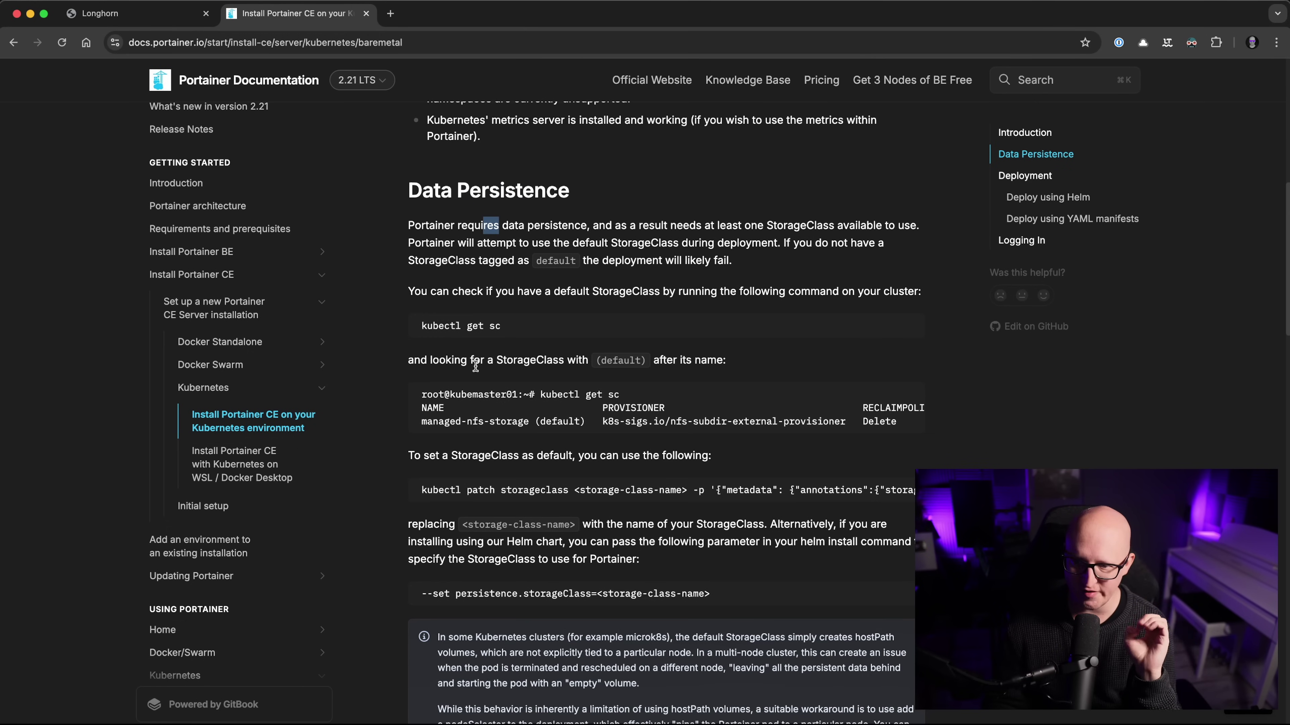
left_click_drag(496, 362, 510, 362)
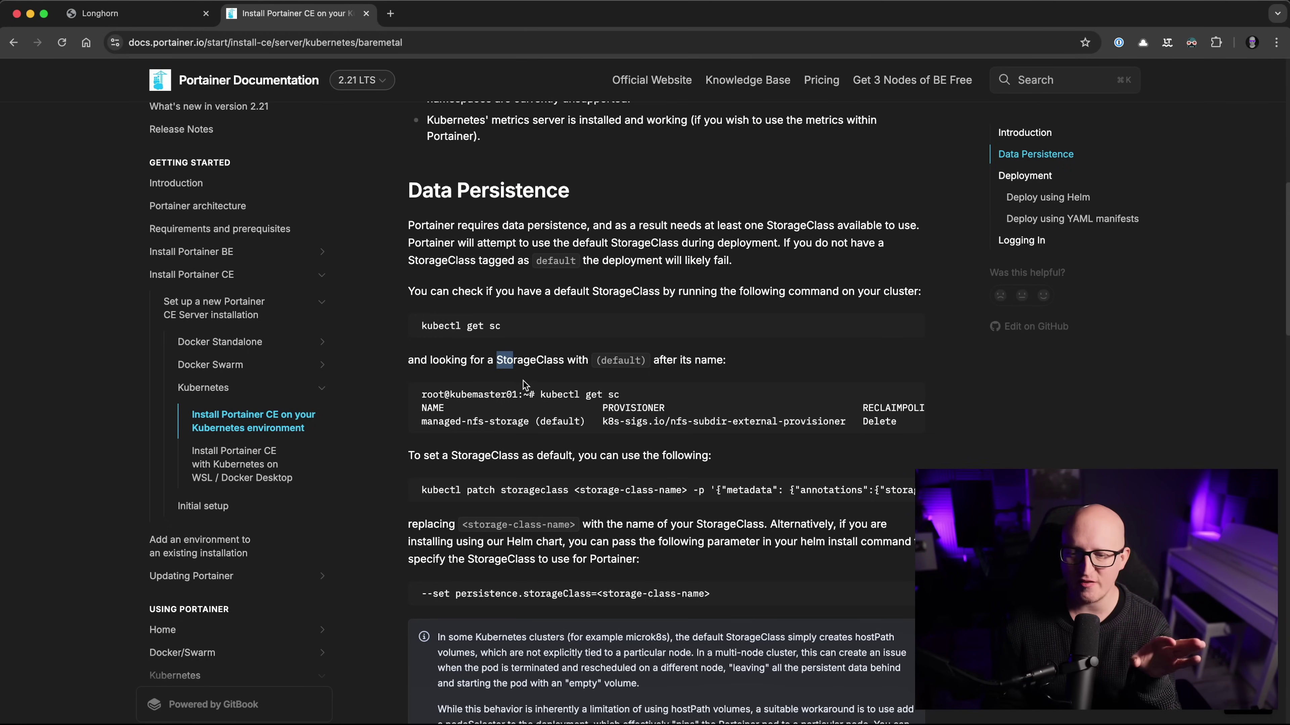
left_click(551, 384)
left_click_drag(609, 360, 632, 361)
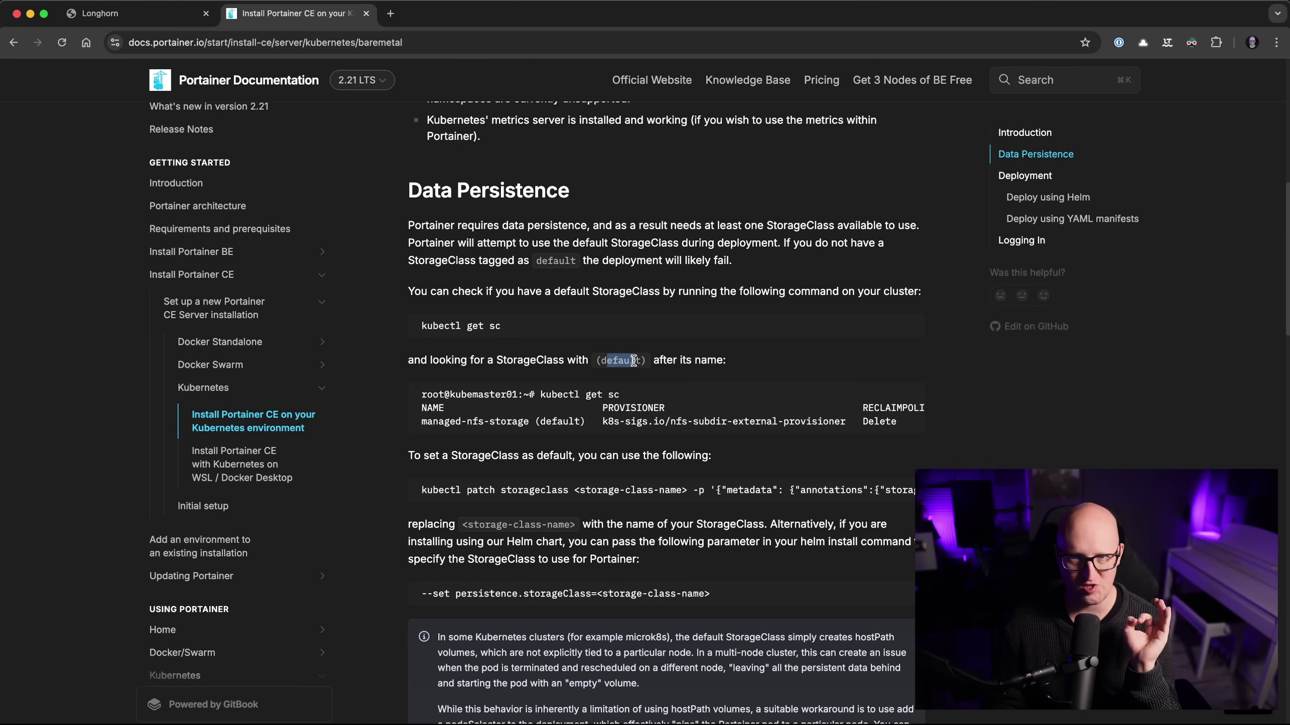
left_click(628, 374)
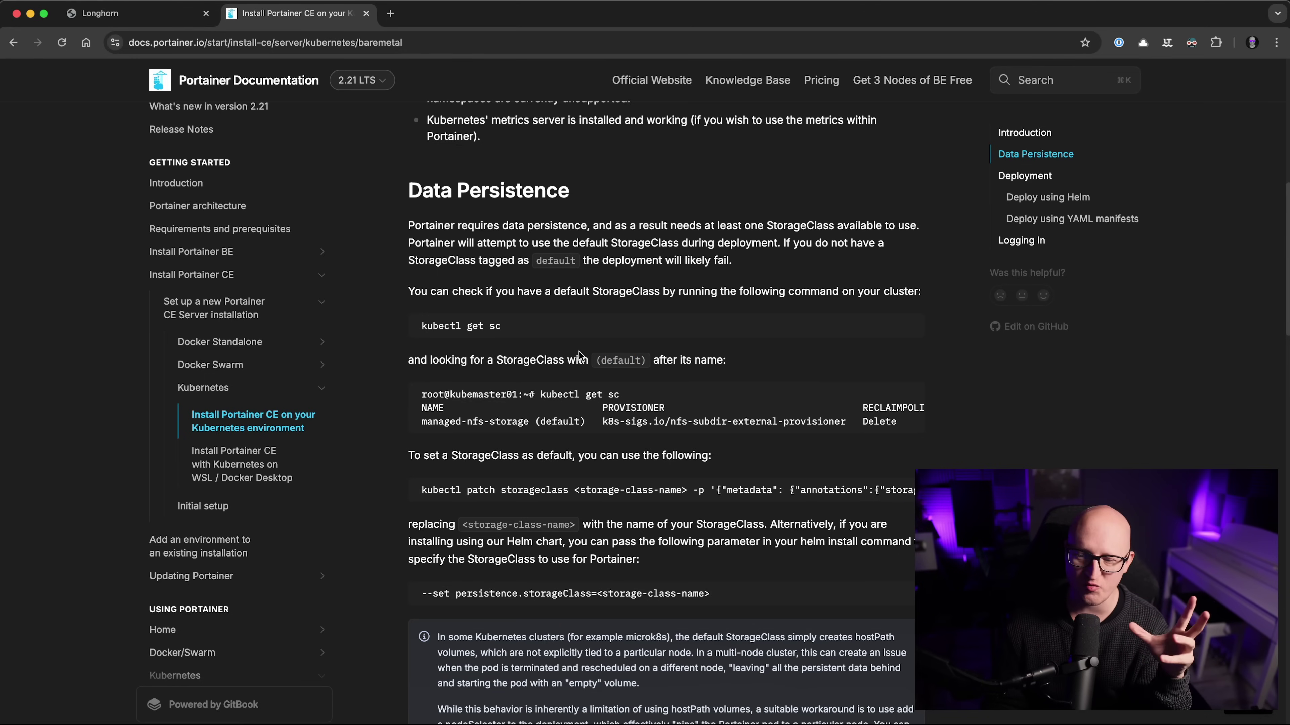
mouse_move(495, 356)
left_mouse_down()
mouse_move(560, 371)
mouse_move(494, 362)
mouse_move(514, 361)
left_mouse_up()
left_click(566, 377)
left_click(533, 357)
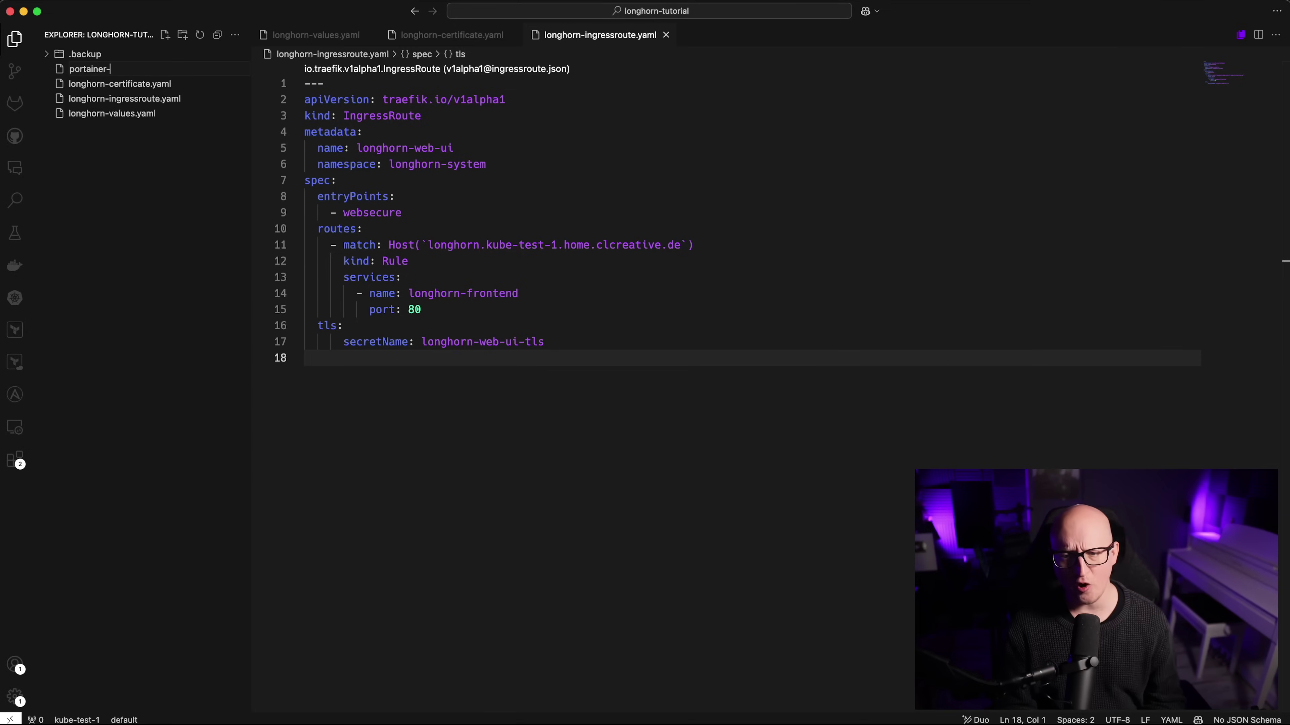
- Create portainer-values.yaml with a ClusterIP service and an enabled ingress on path /, port 9000
type("values.")
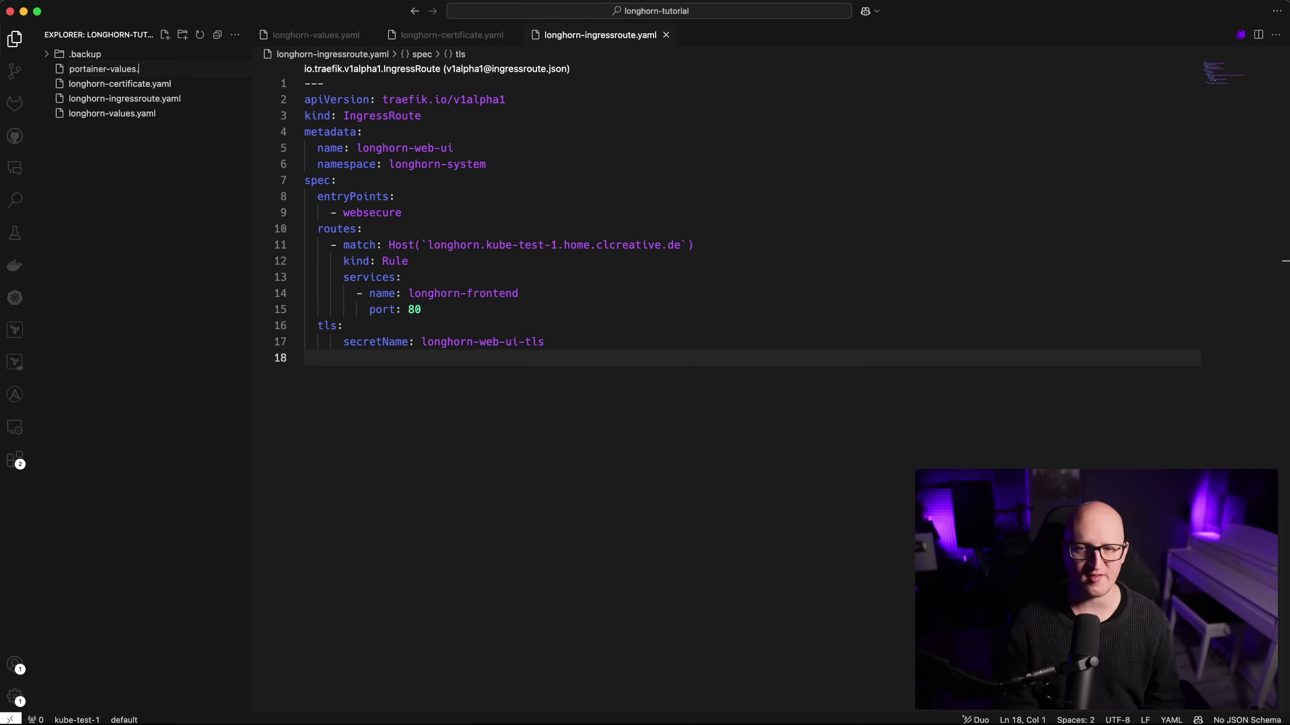
type("yaml")
key("Return")
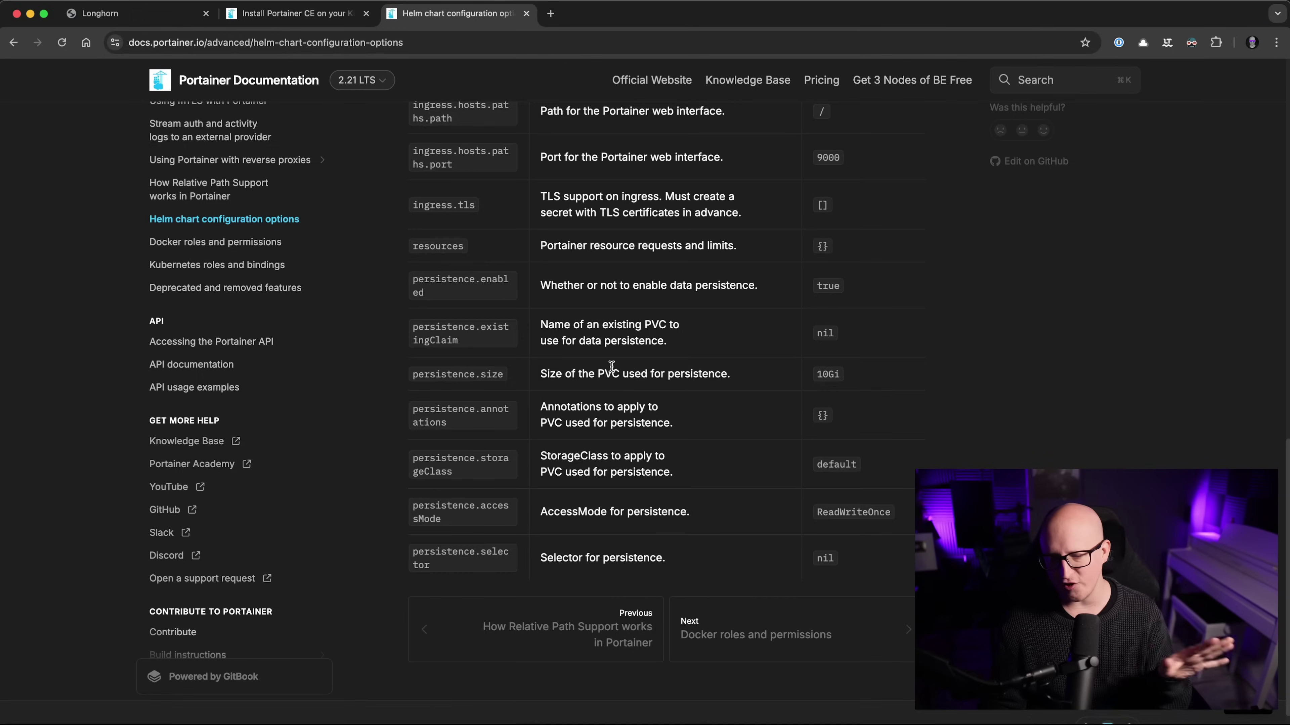
scroll(660, 355, "up", 1)
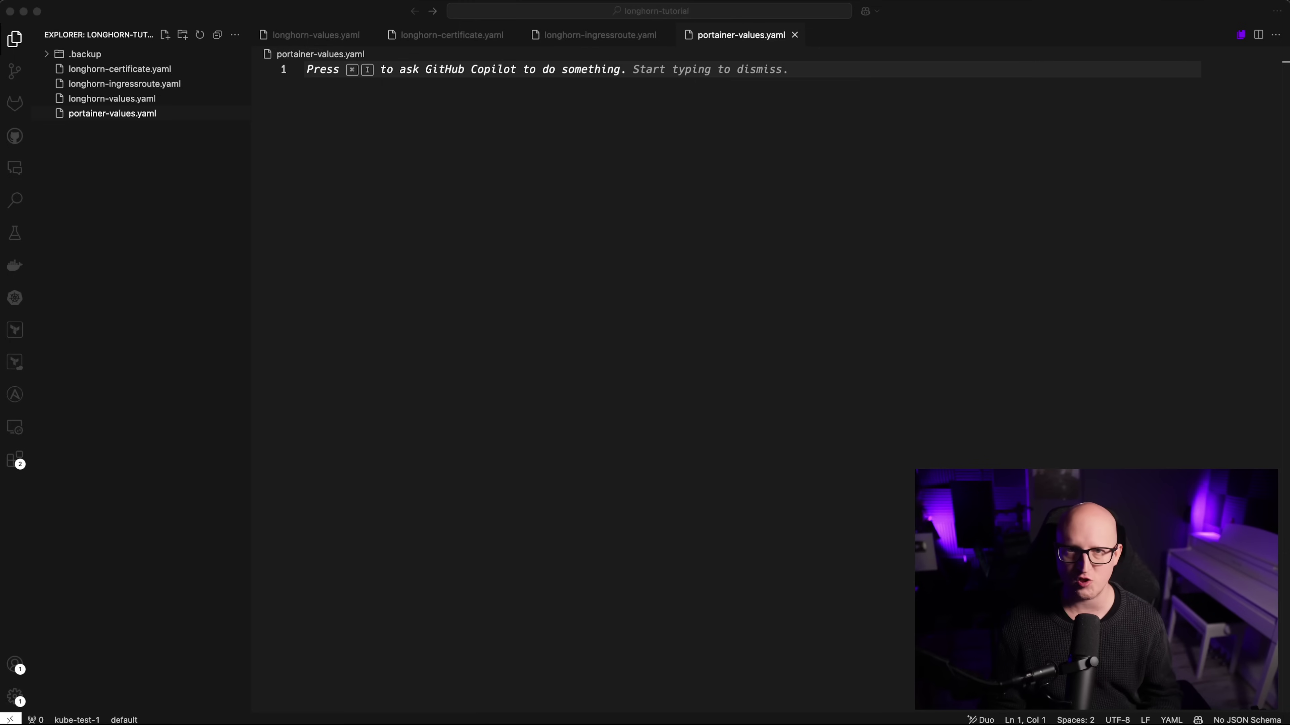
key("super+v")
left_click_drag(416, 85, 307, 48)
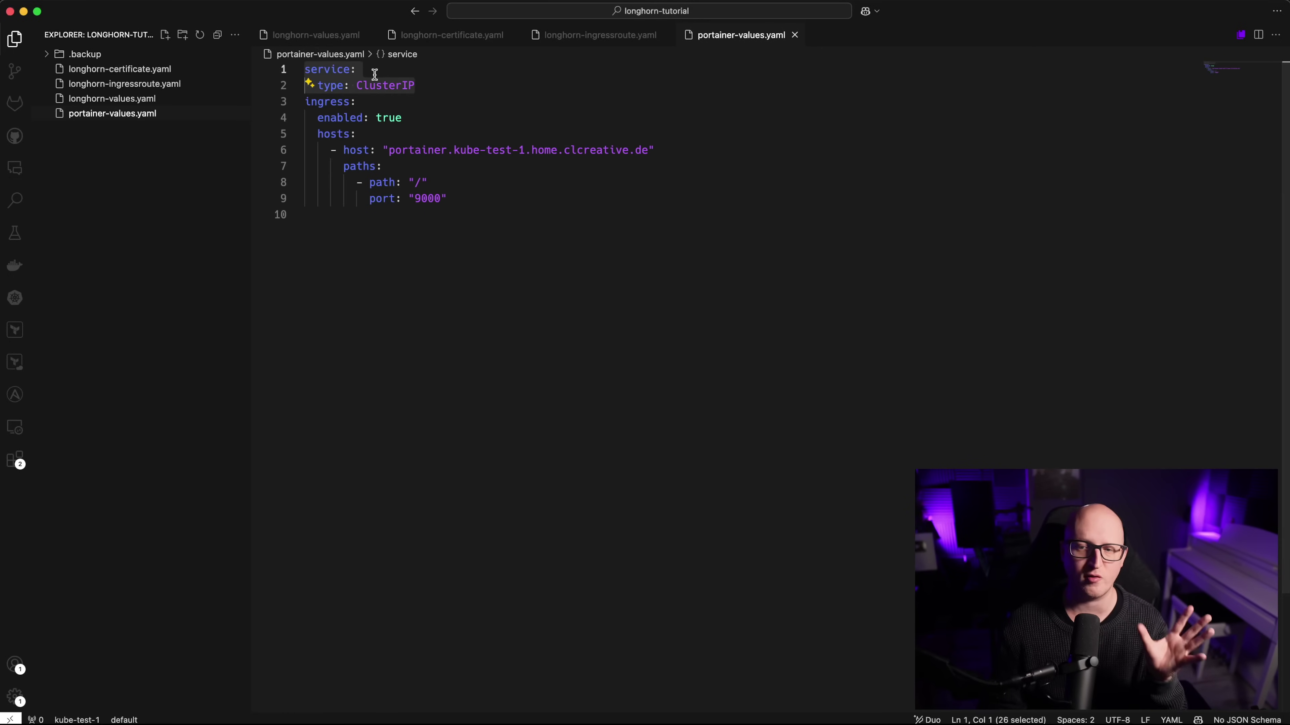
left_click_drag(324, 101, 512, 224)
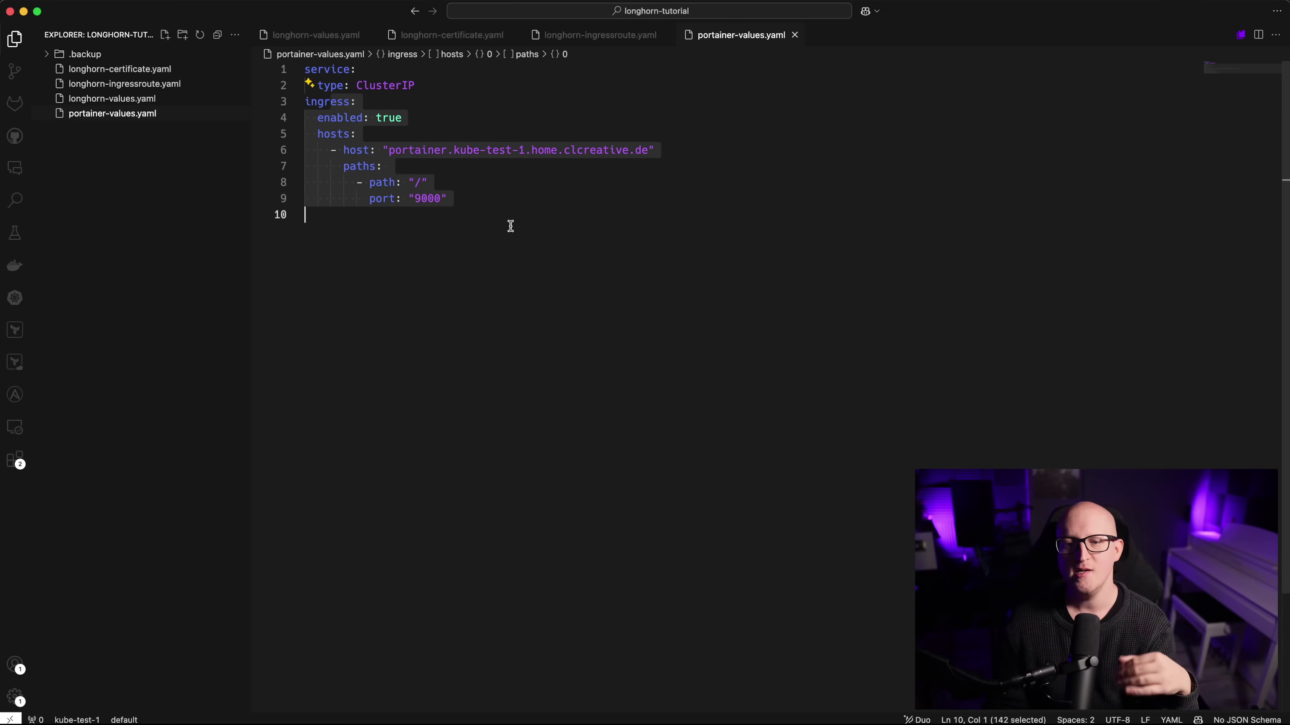
left_click(464, 277)
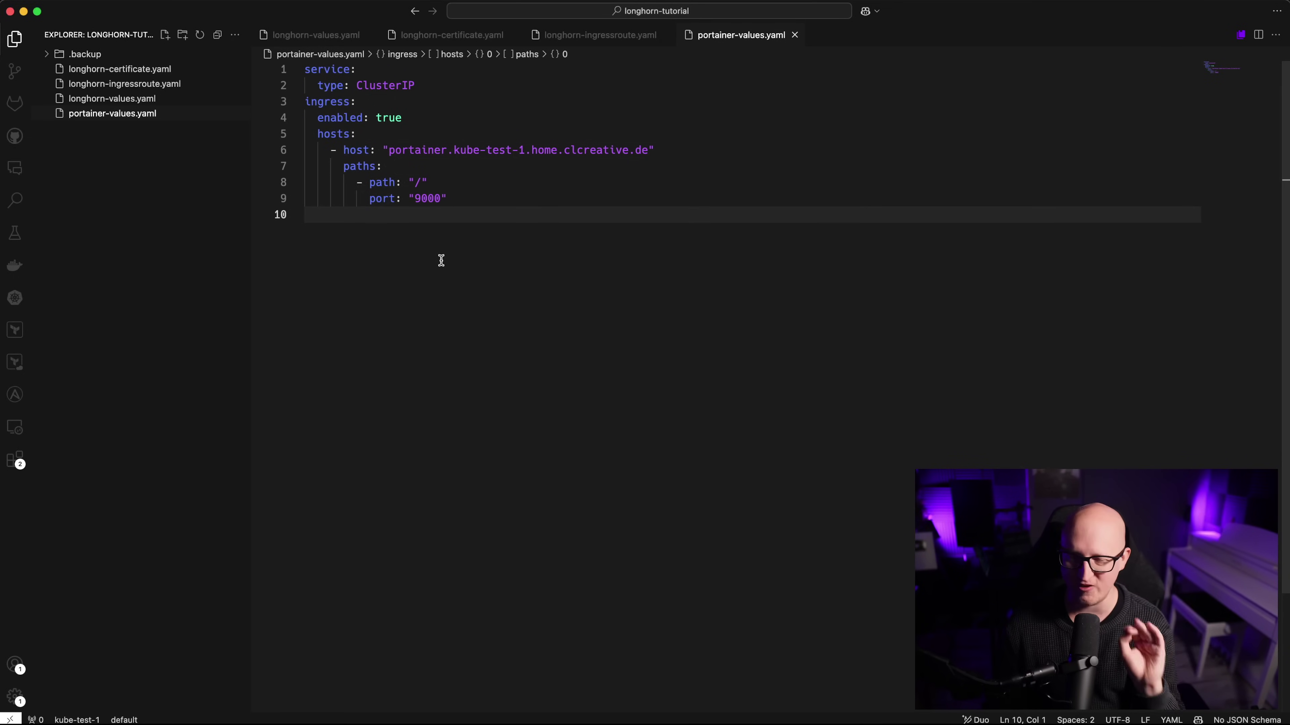
- Enter helm install portainer portainer/portainer with --namespace portainer --create-namespace --values portainer-values.yaml
key("super+Tab")
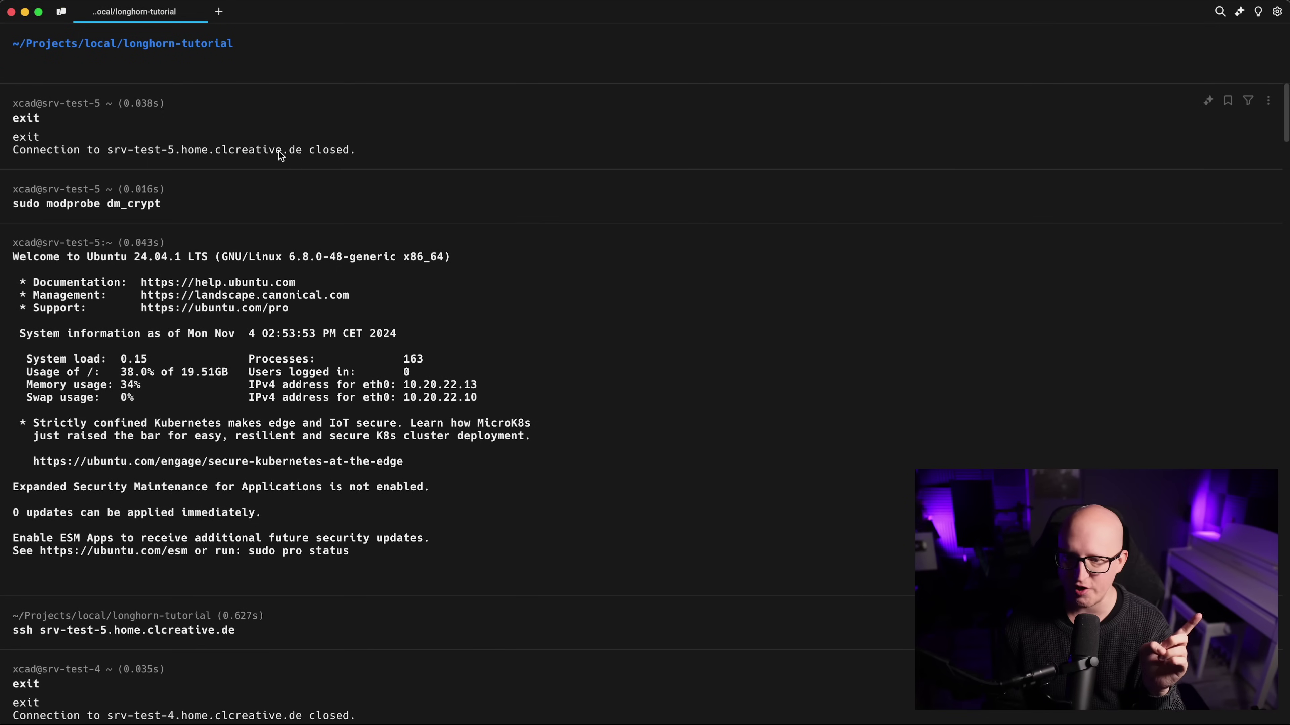
type("helm i")
key("Tab")
key("Return")
type("portainer portainer/portainer --namespace portainer --create-namespace --values portainer-values.yaml")
left_click_drag(100, 65, 488, 73)
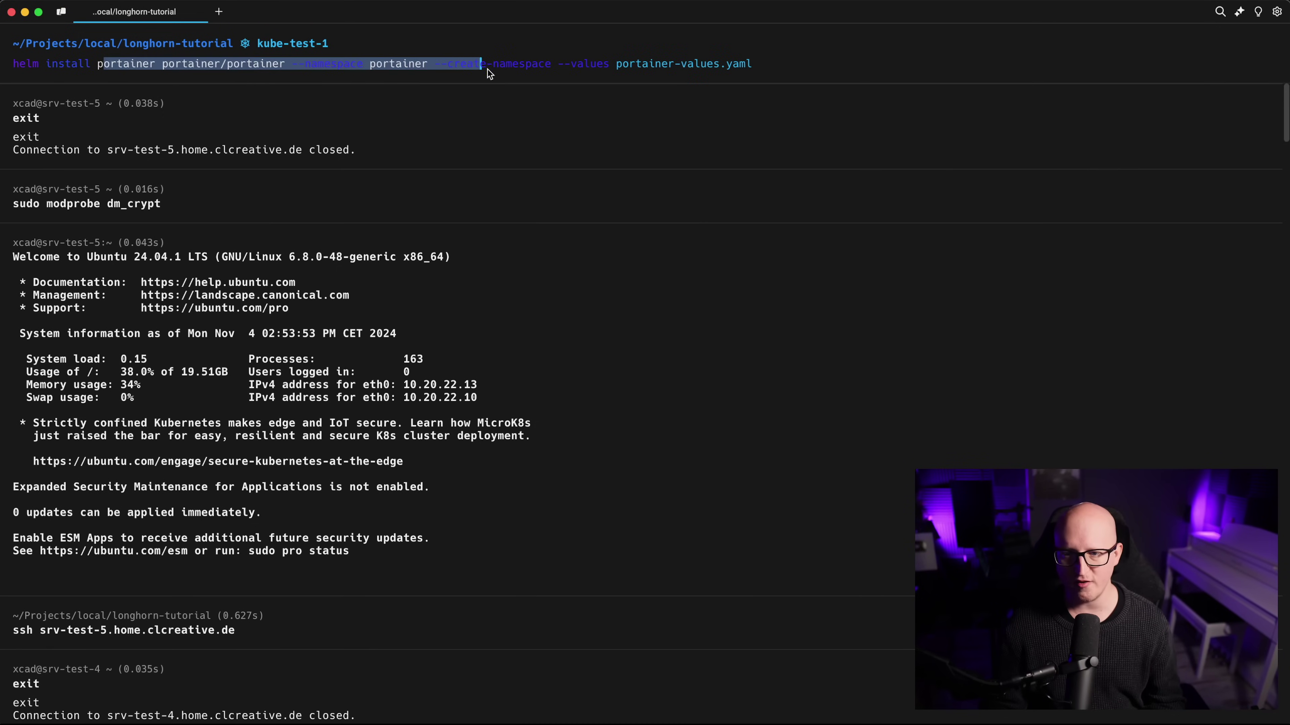
left_click(316, 63)
left_click_drag(299, 64, 426, 63)
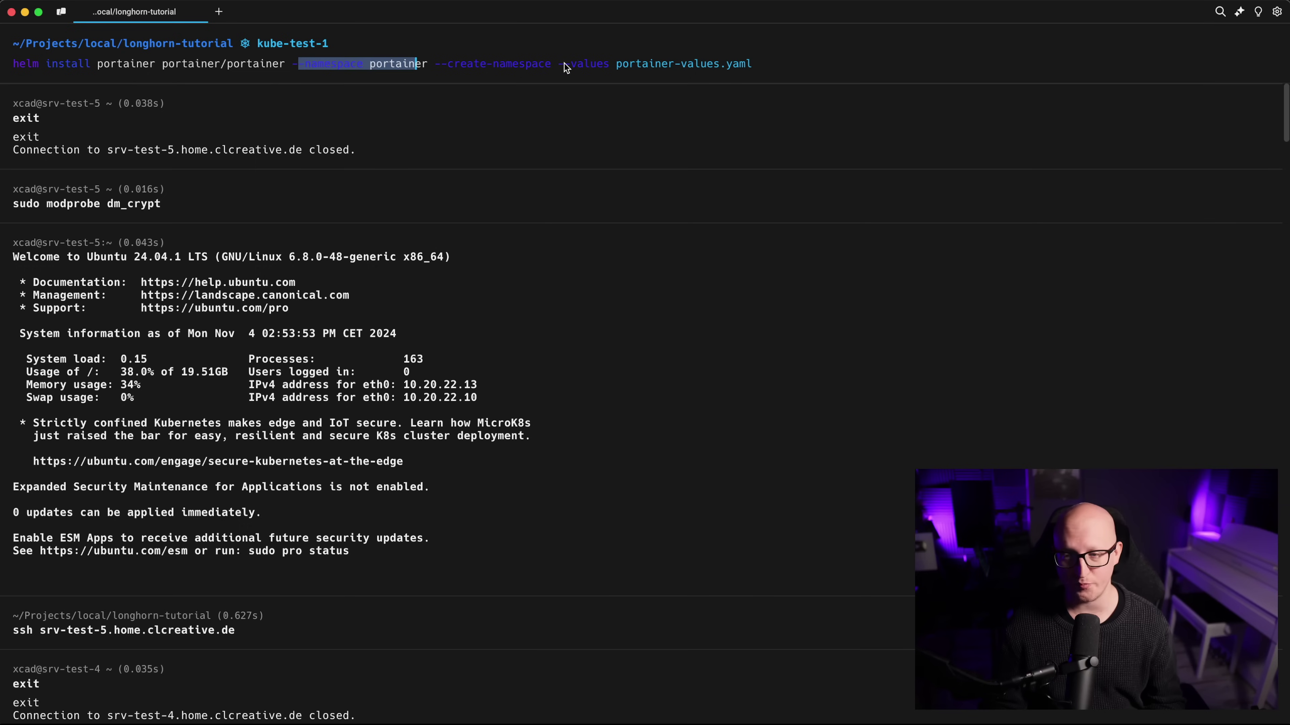
left_click_drag(564, 64, 756, 65)
- Cross-check the values file, run the install, and confirm the portainer release is deployed
key("super+Tab")
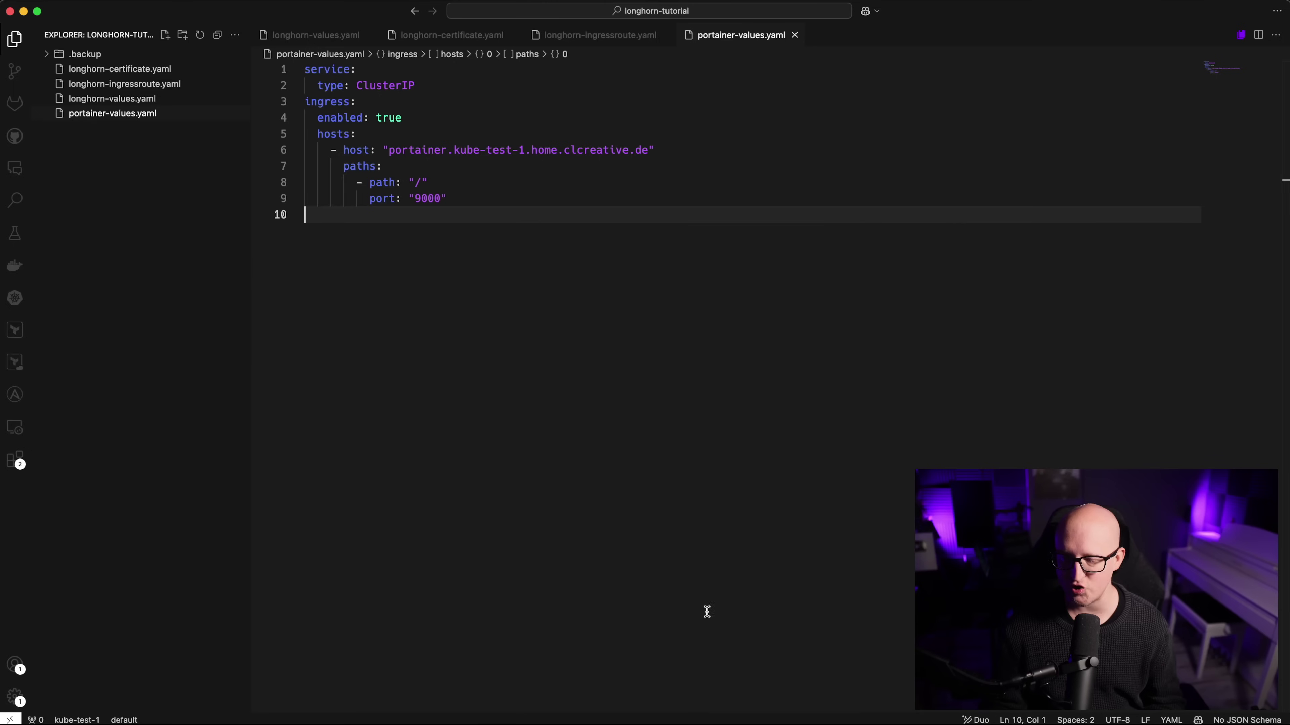
key("super+Tab")
left_click(777, 61)
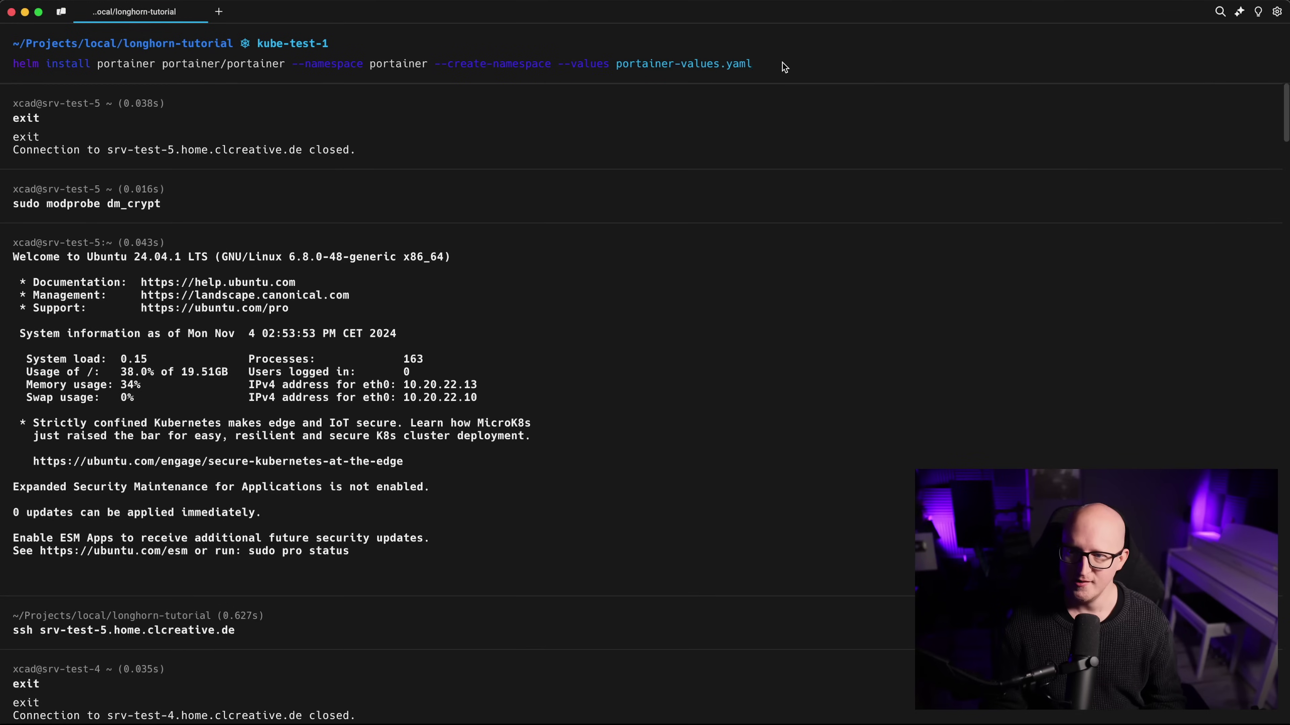
key("super+Tab")
key("super+a")
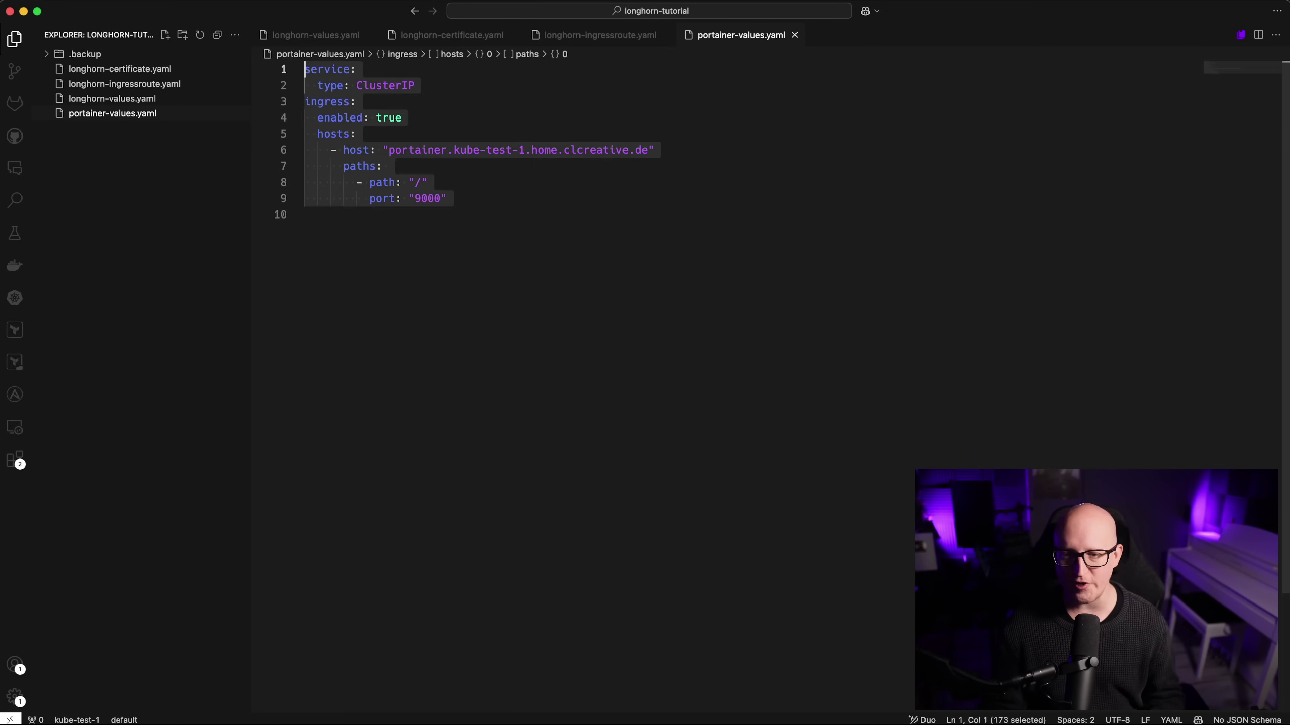
key("super+Tab")
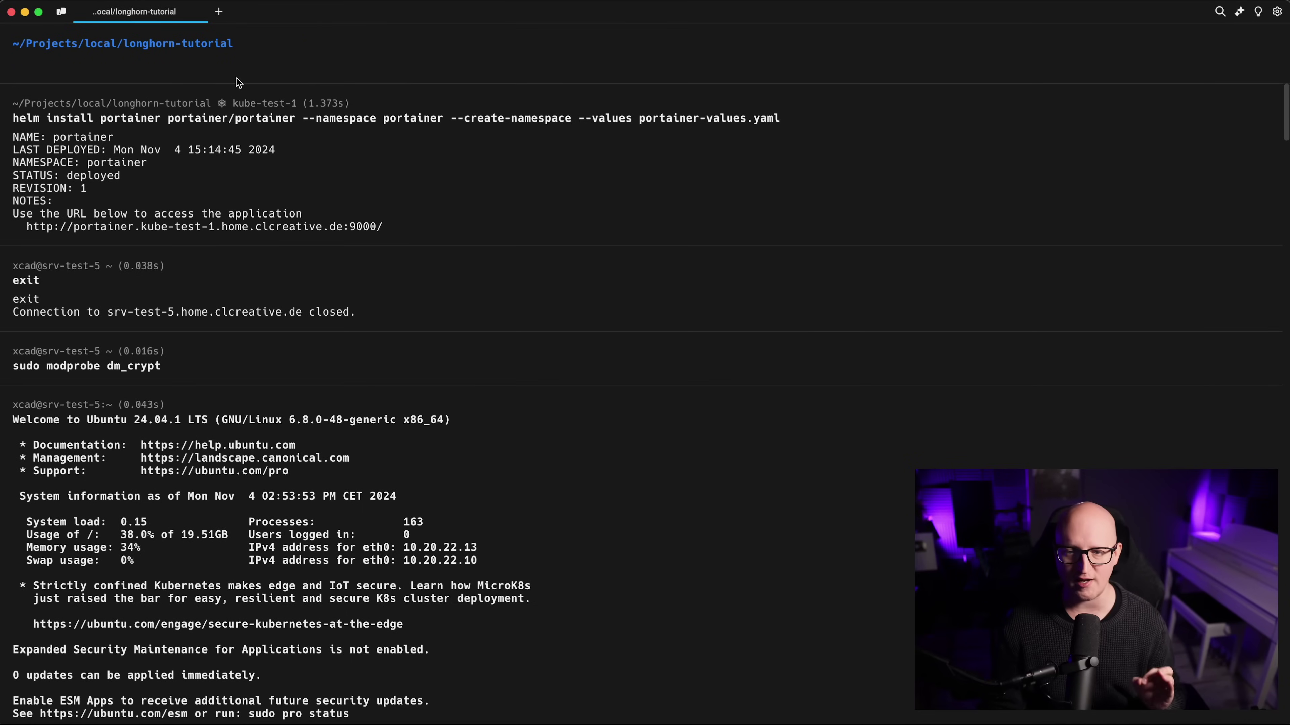
key("super+Tab")
left_click(116, 15)
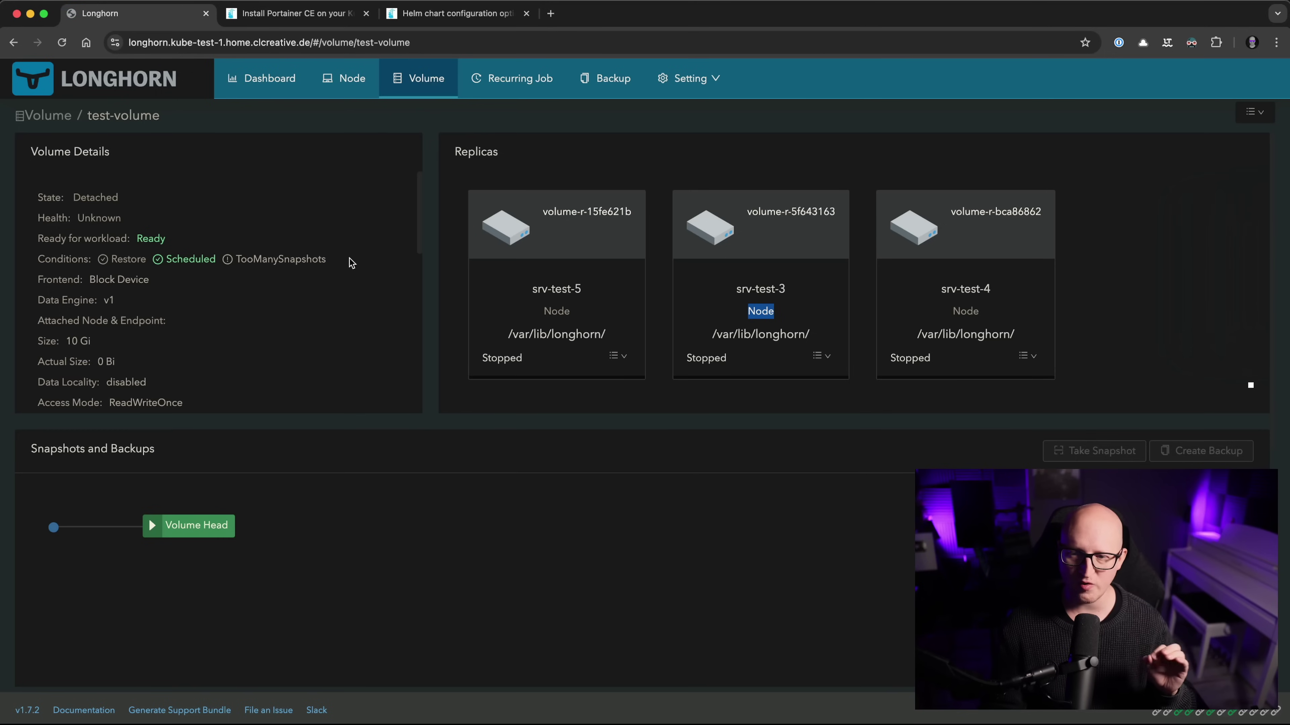
- Check the volume list and the dashboard's 17.9 Gi schedulable storage
left_click(427, 78)
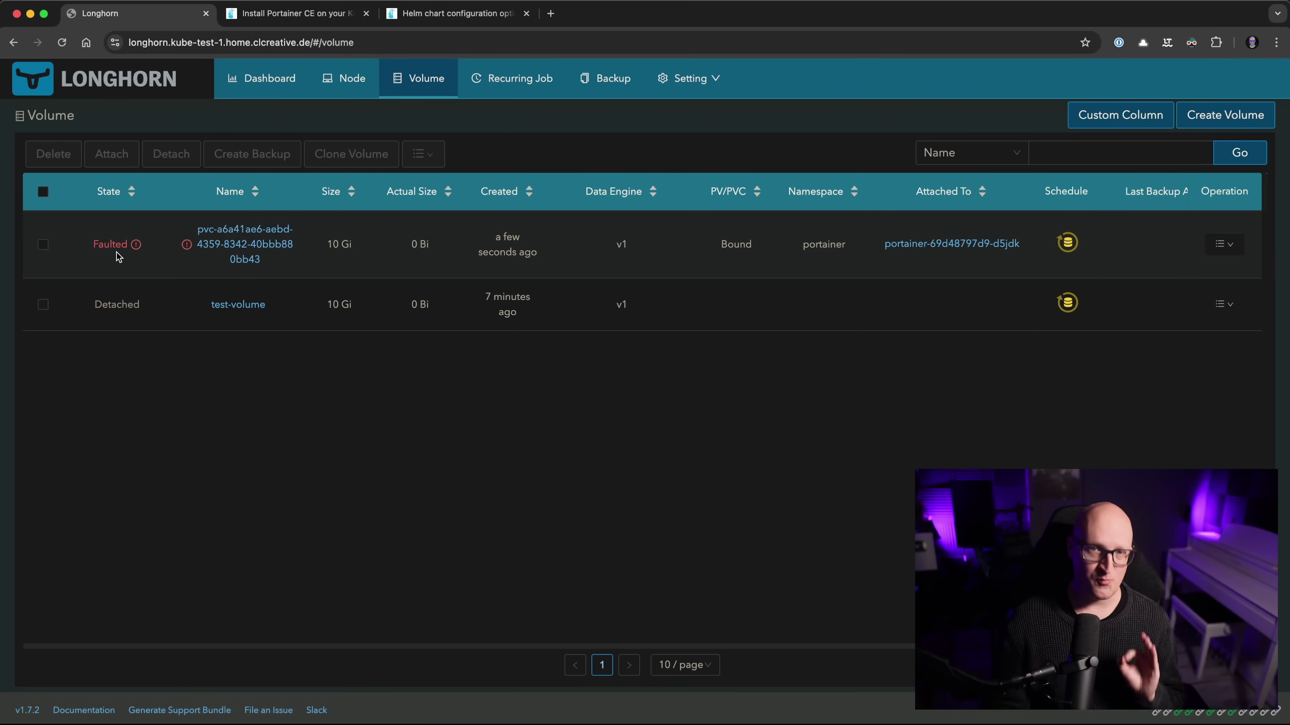
left_click(97, 248)
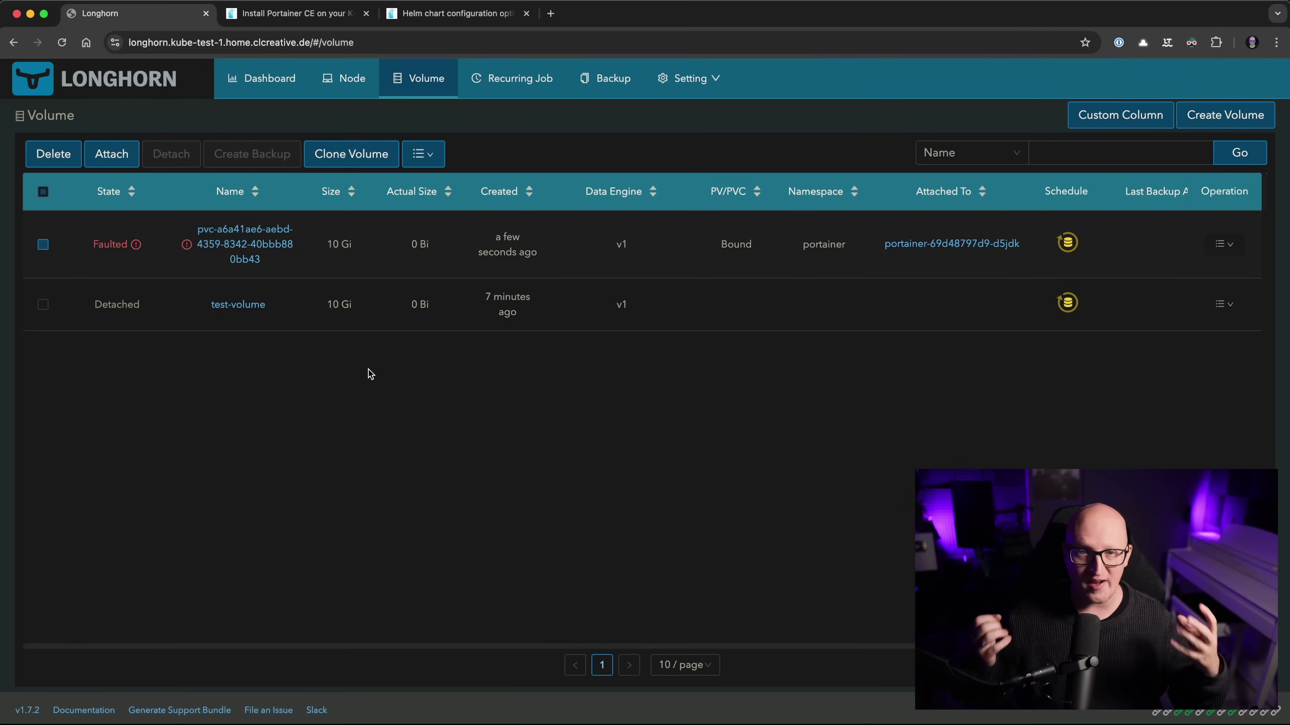
left_click(257, 81)
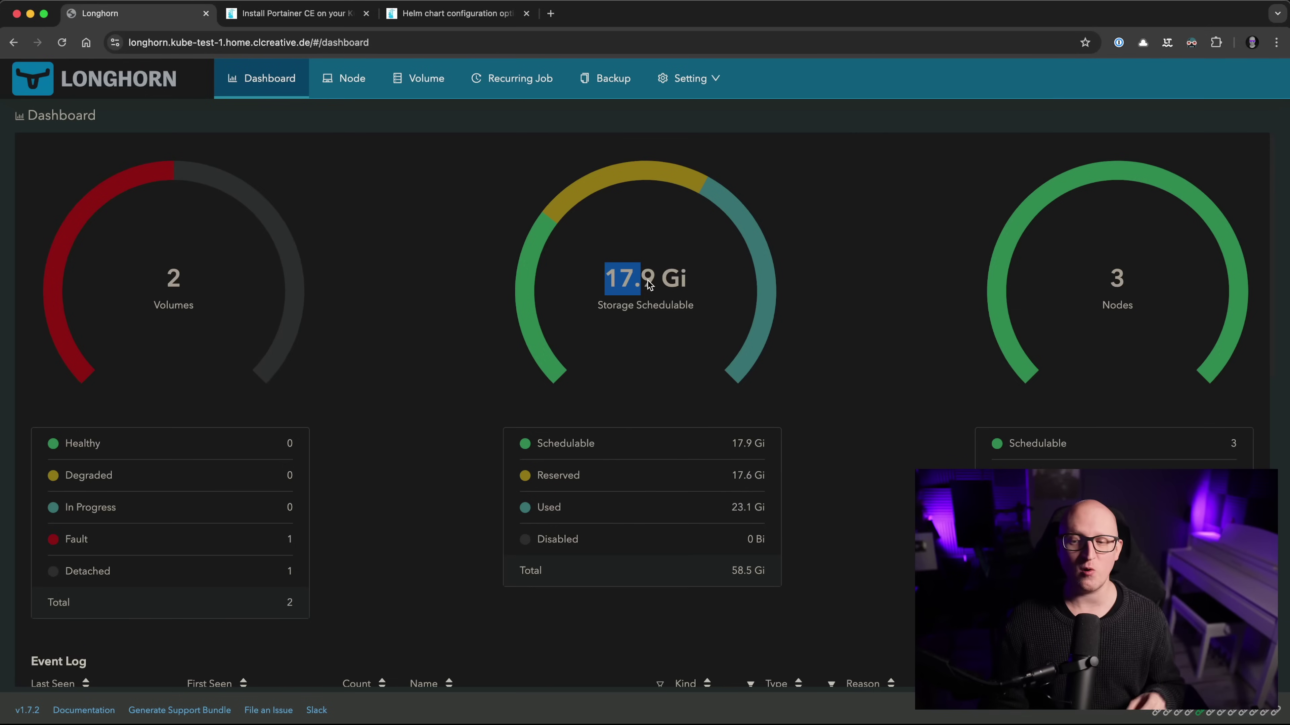
left_click_drag(649, 284, 666, 287)
left_click(659, 317)
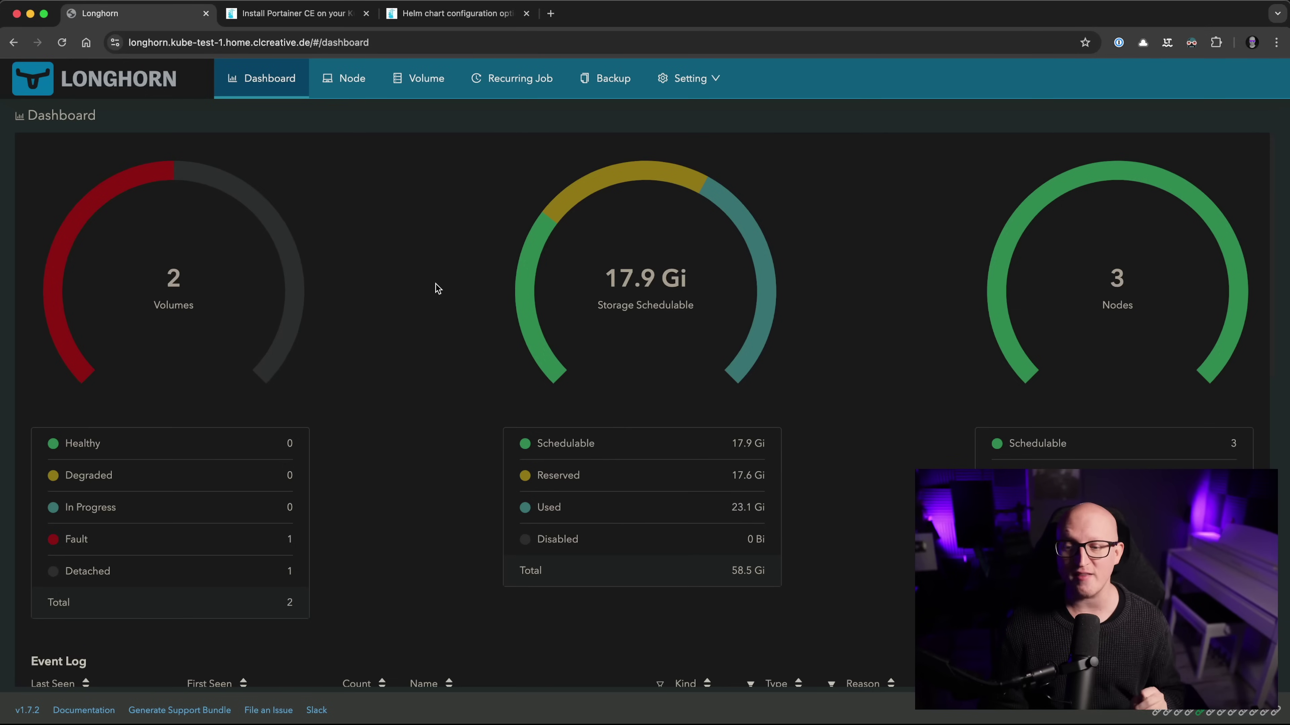
- Compare the detached test-volume with the Faulted 10 Gi Portainer volume in the list
left_click(417, 80)
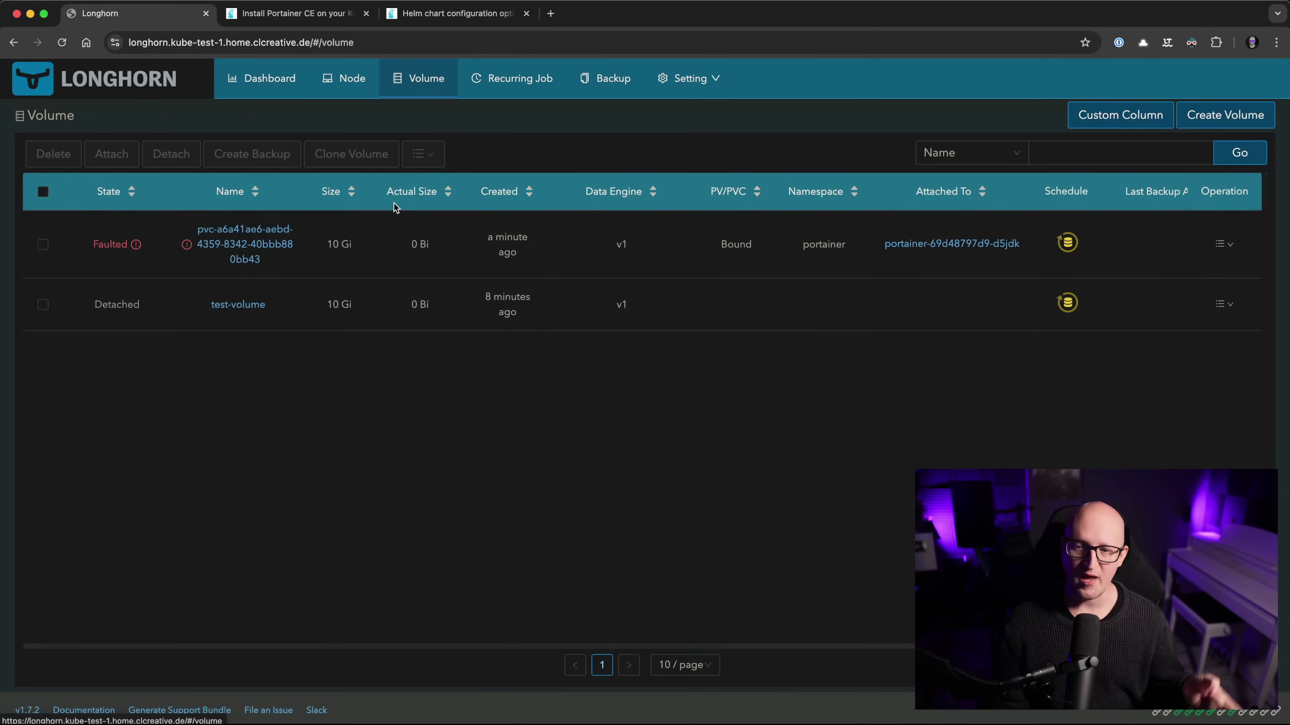
left_click_drag(105, 299, 361, 324)
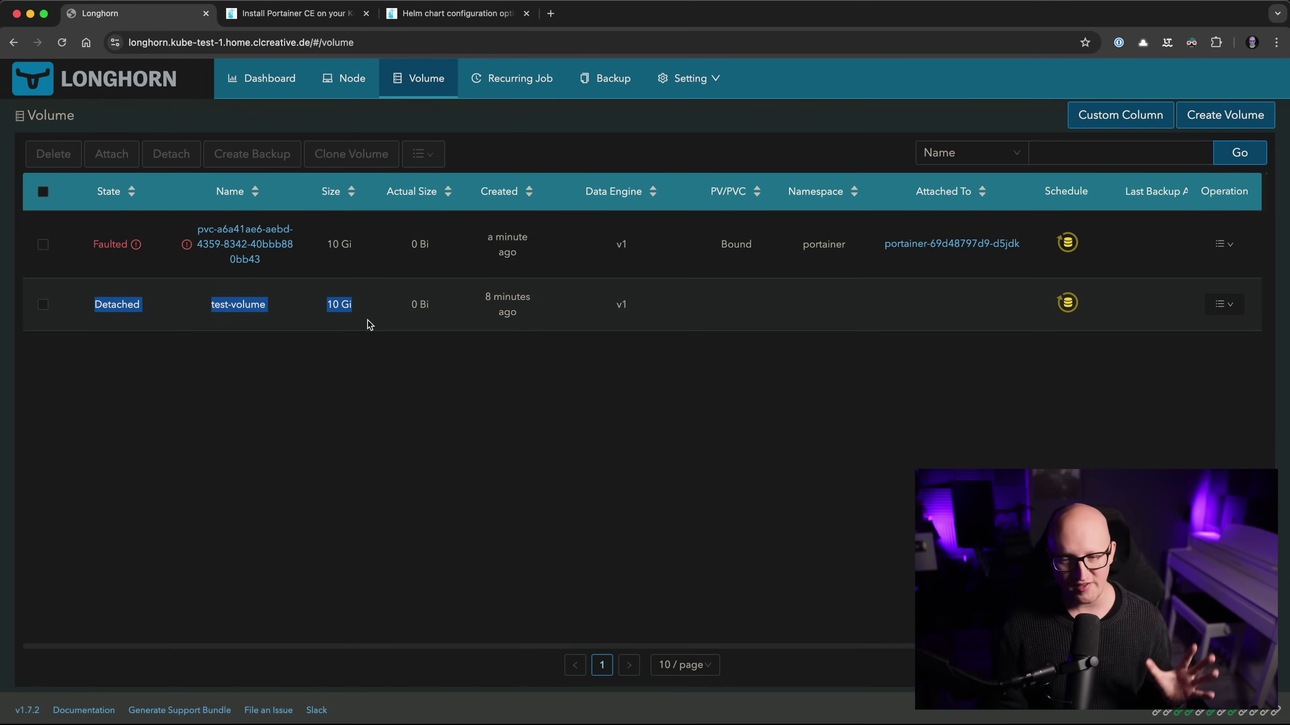
left_click(369, 325)
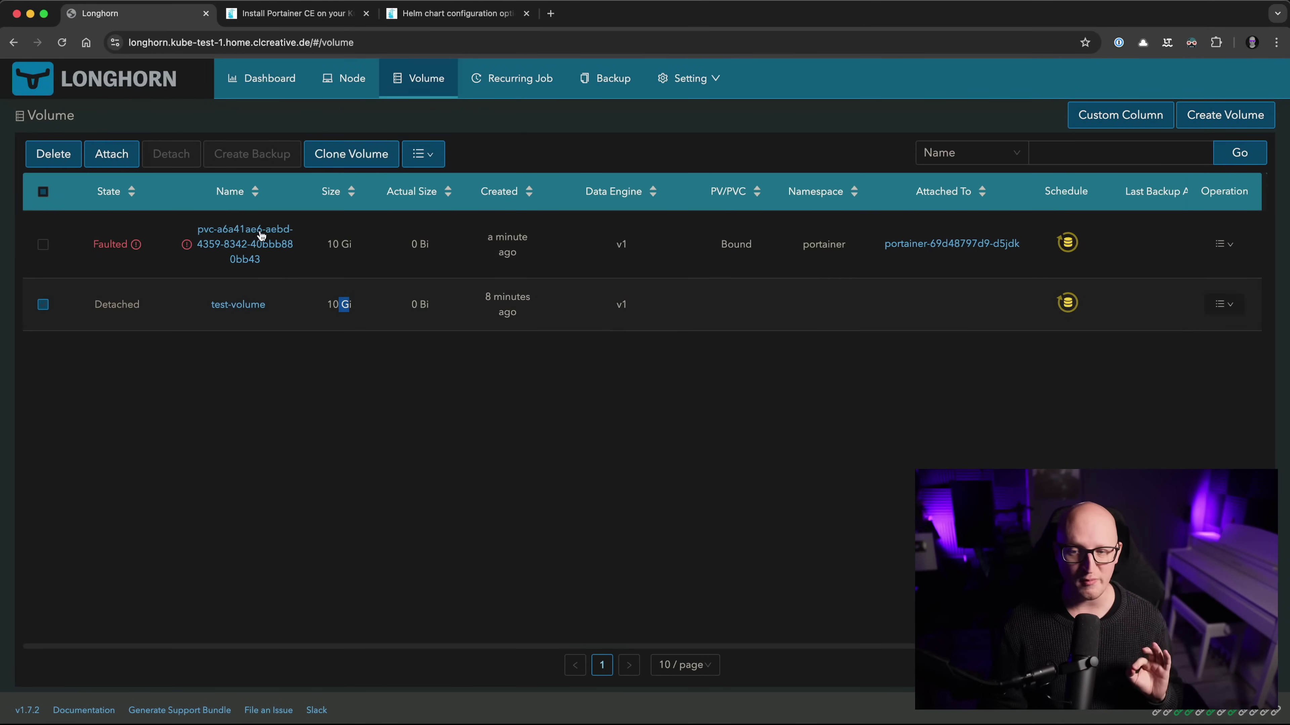
left_click_drag(325, 246, 347, 246)
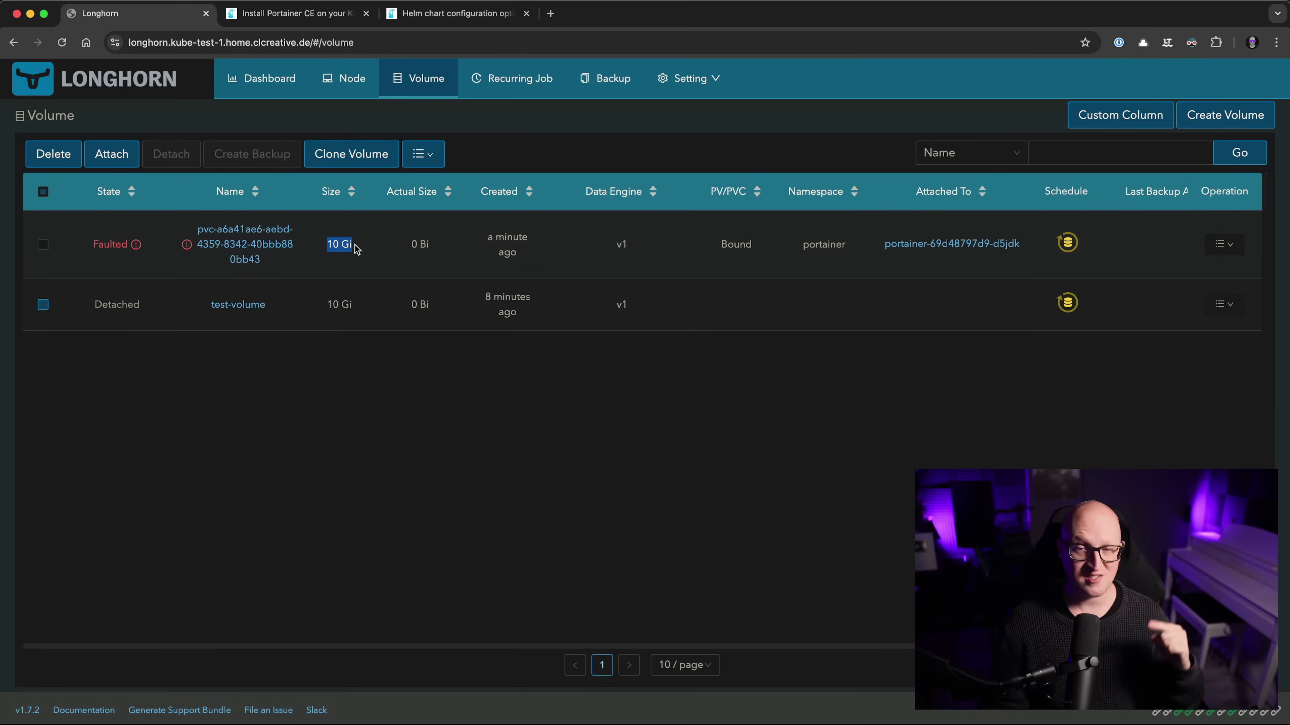
left_click(357, 249)
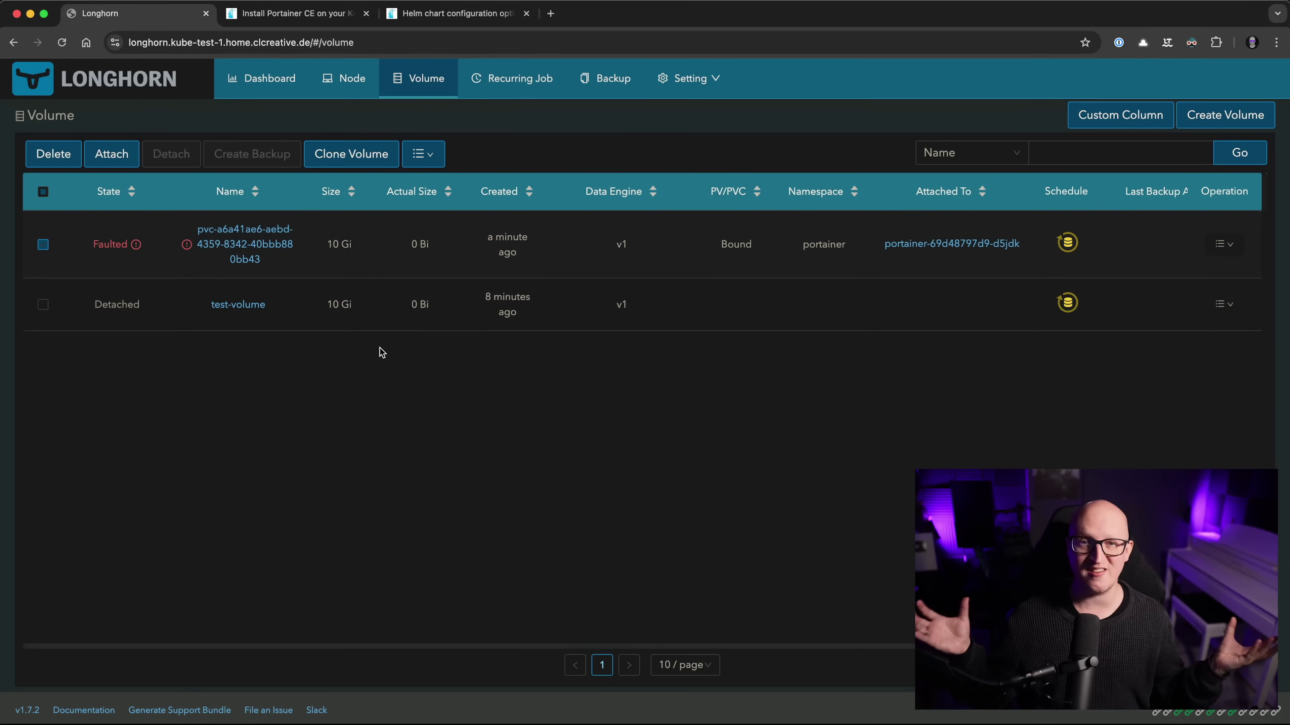
left_click_drag(91, 245, 155, 238)
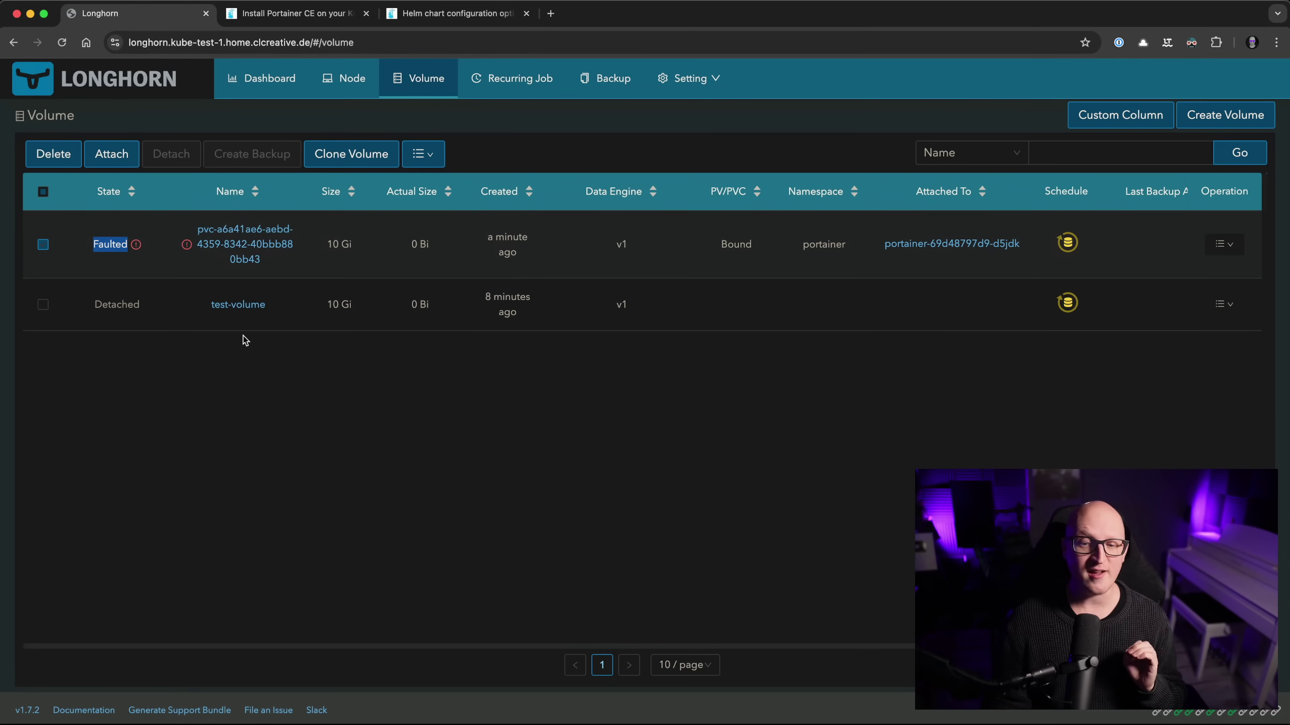
left_click(289, 403)
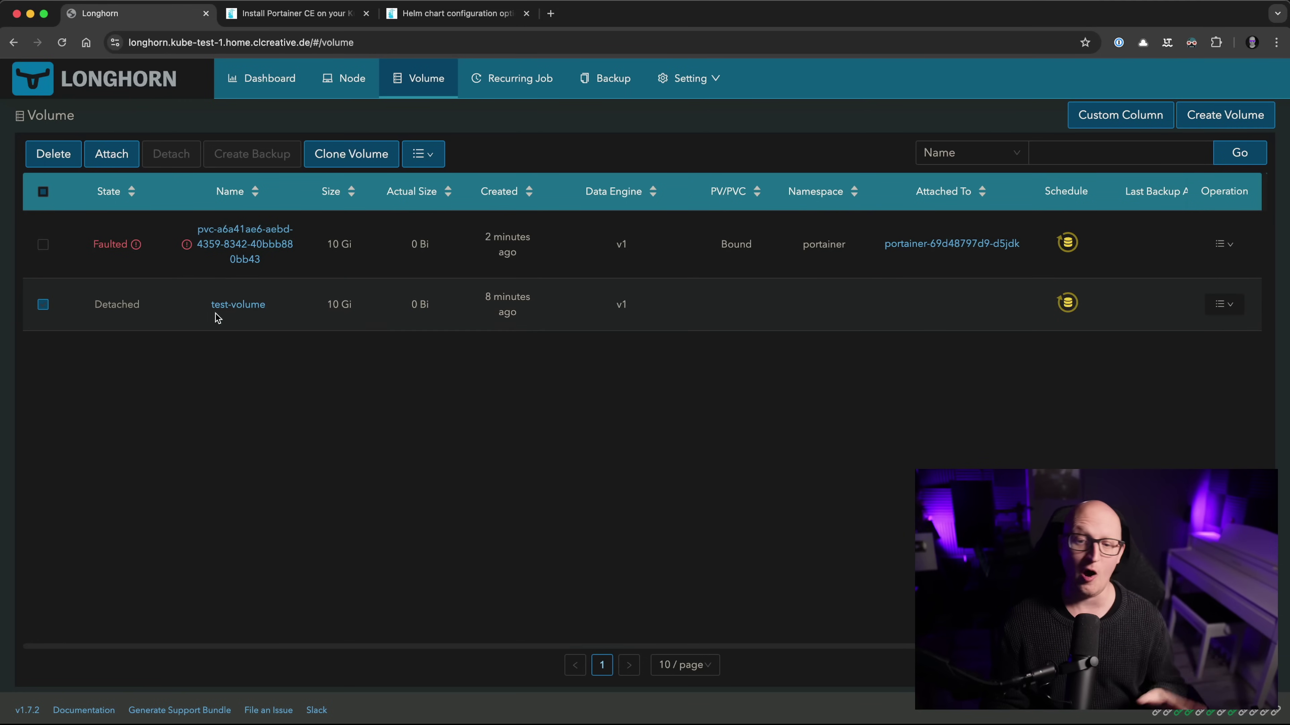
- Delete test-volume, leaving only the Portainer volume, now Attached and Degraded
mouse_move(1224, 304)
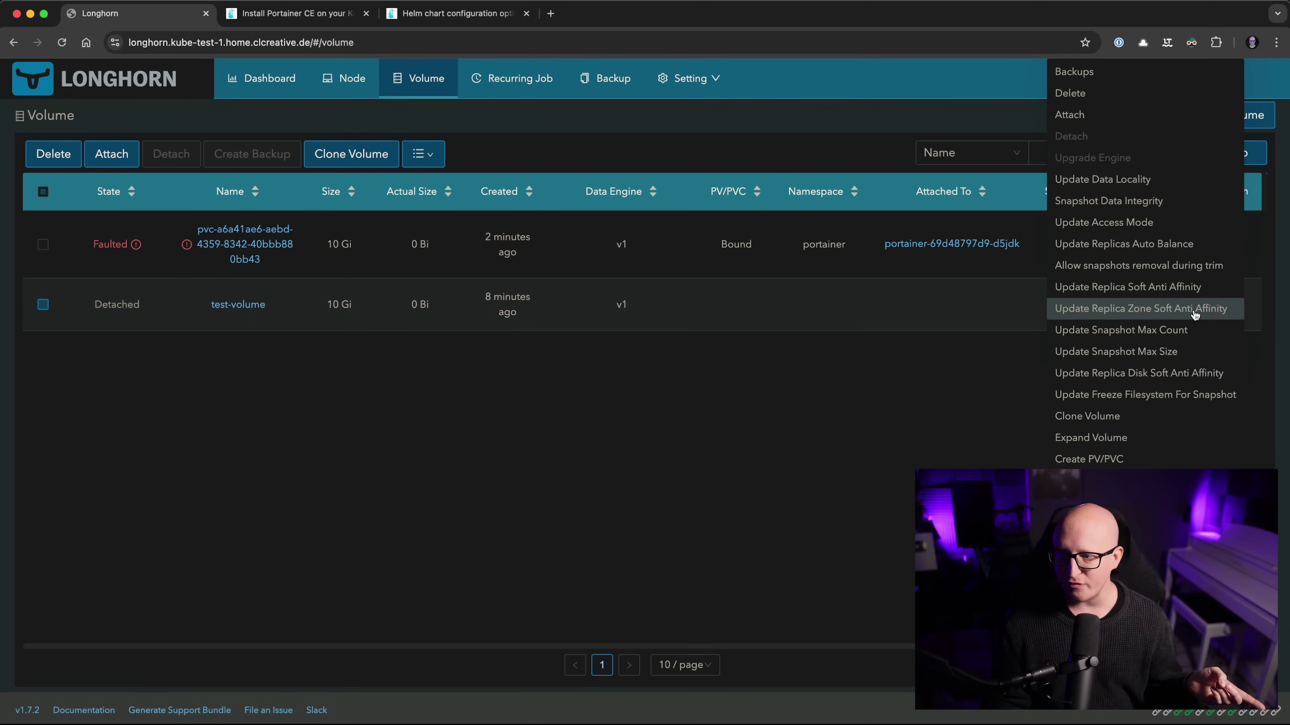
left_click(1107, 94)
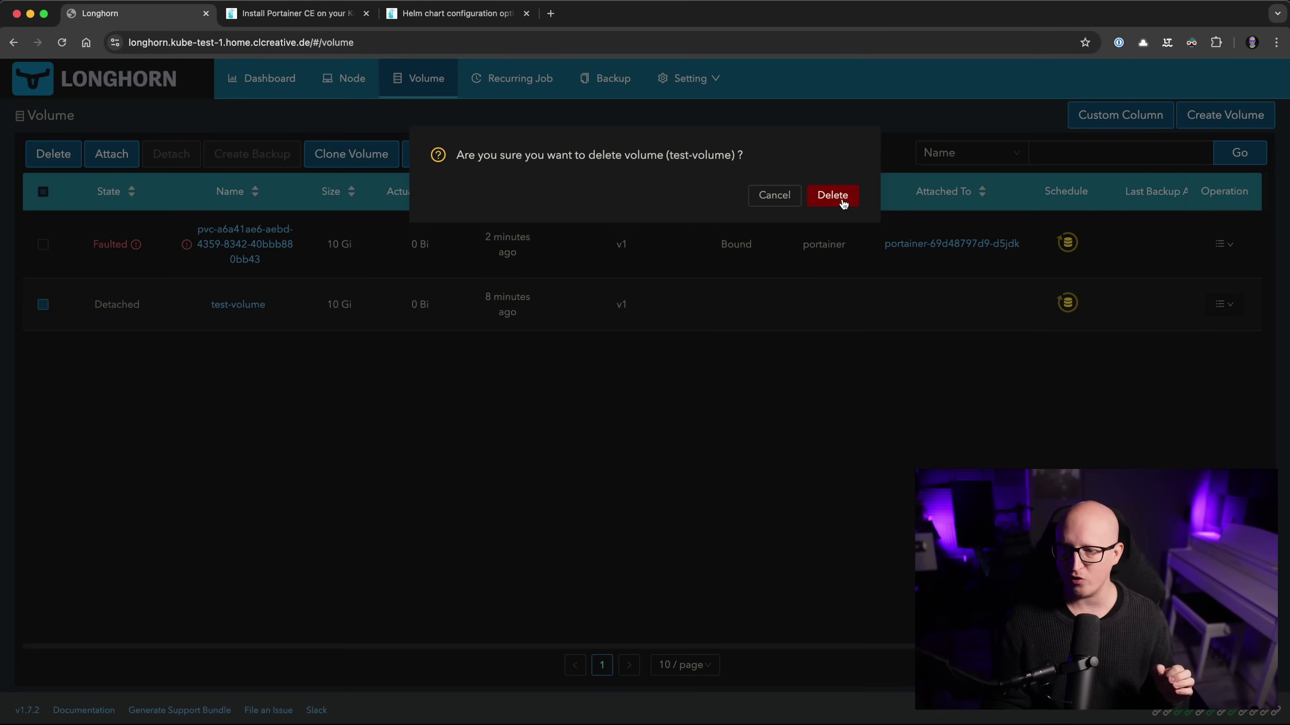
left_click(841, 200)
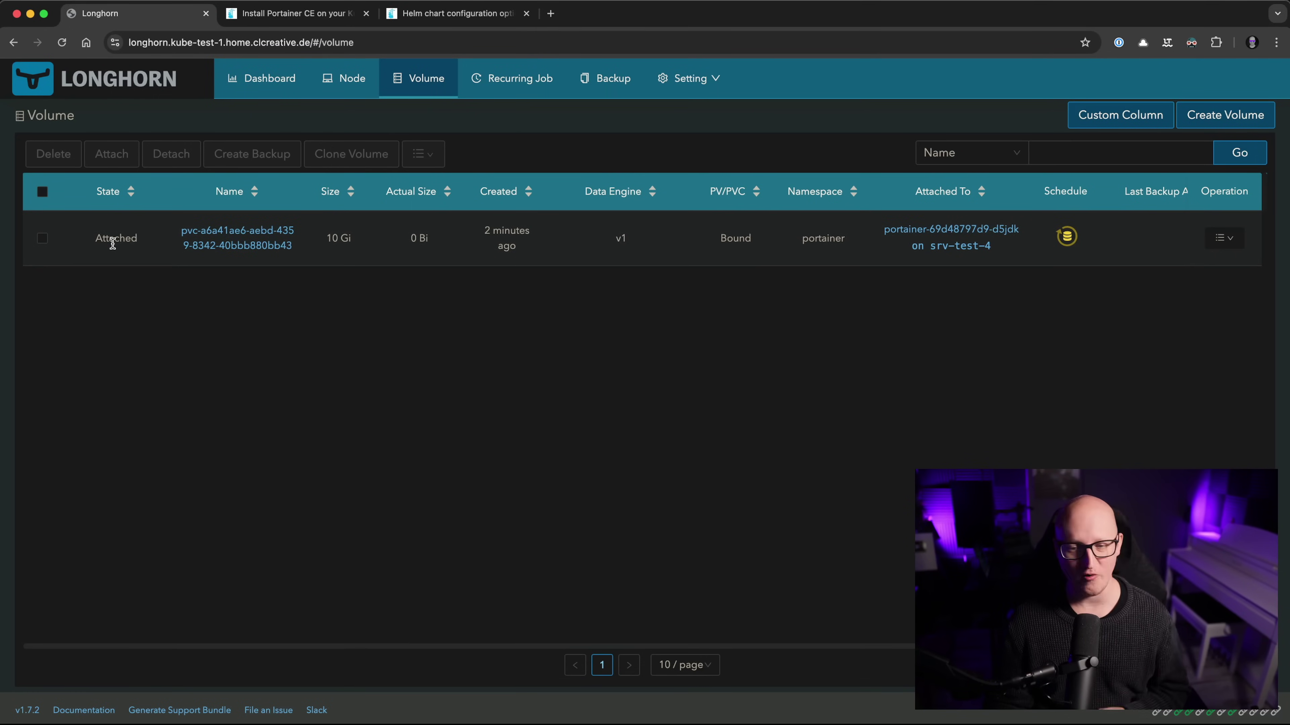
left_click_drag(102, 240, 146, 246)
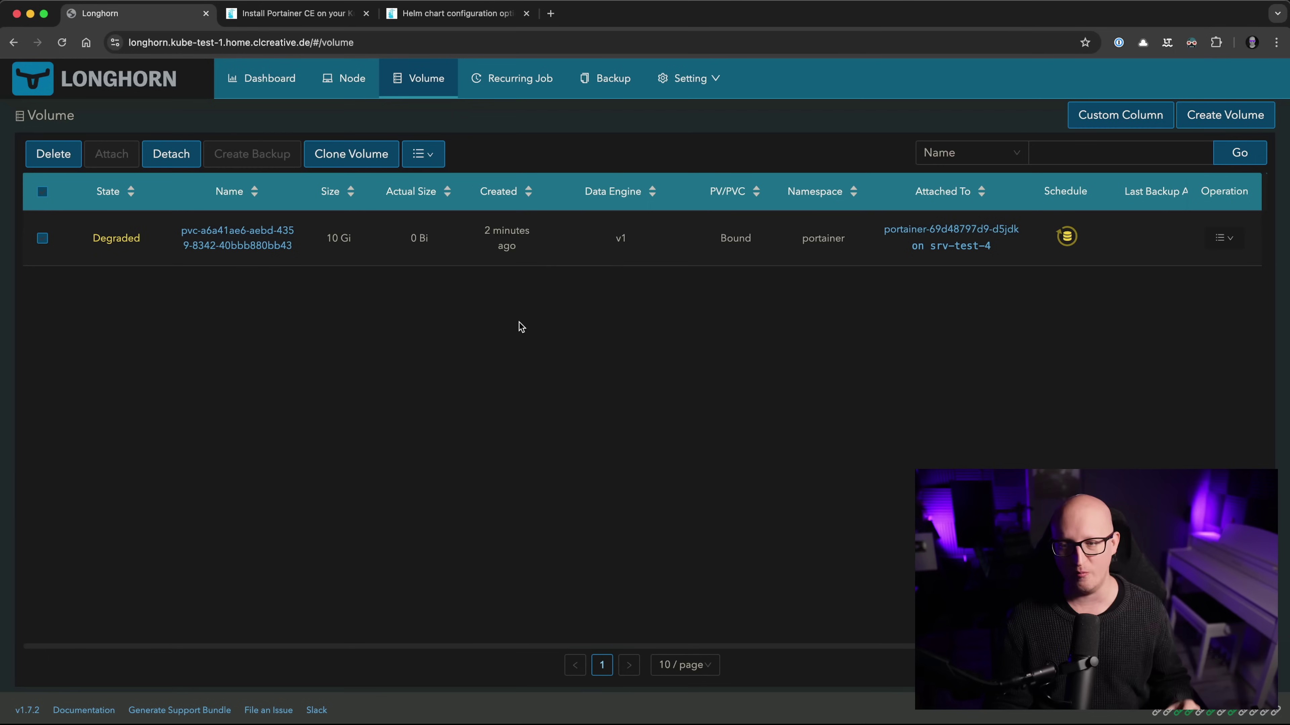
left_click_drag(106, 239, 132, 240)
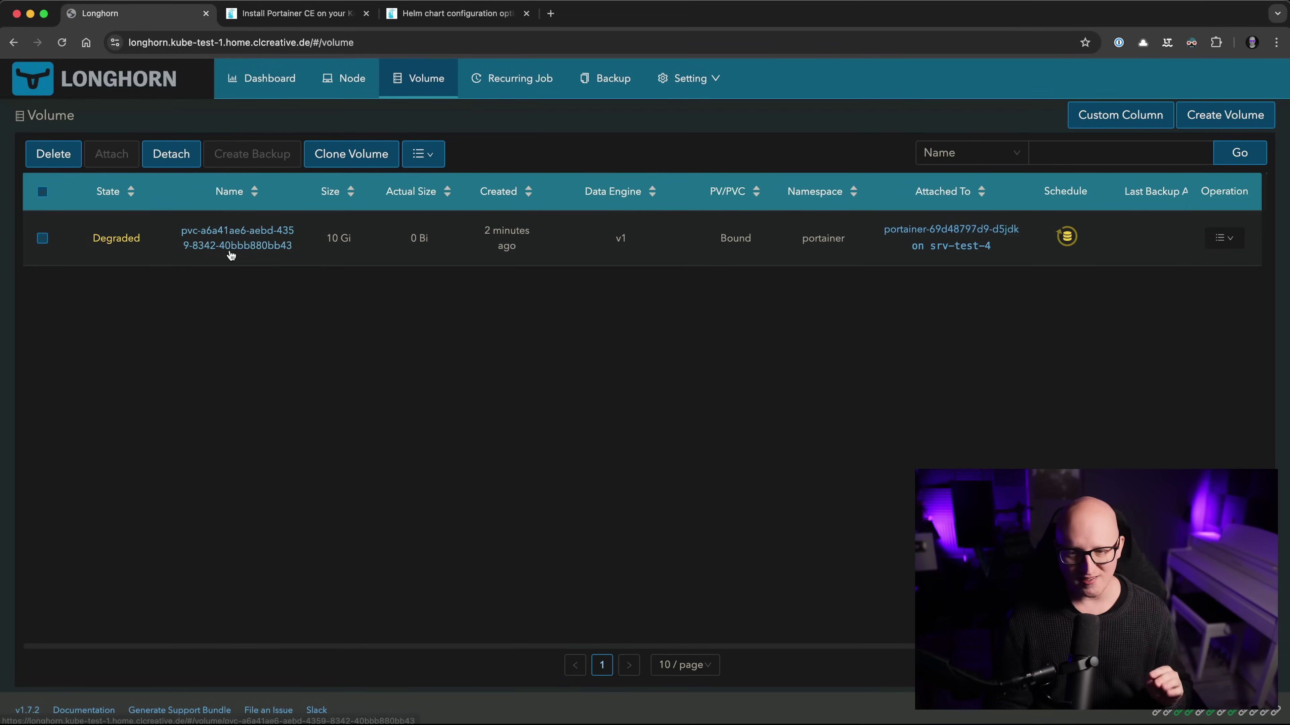
- Open the Portainer volume's details in a new tab and review its srv-test-3 replica
right_click(244, 254)
left_click(284, 258)
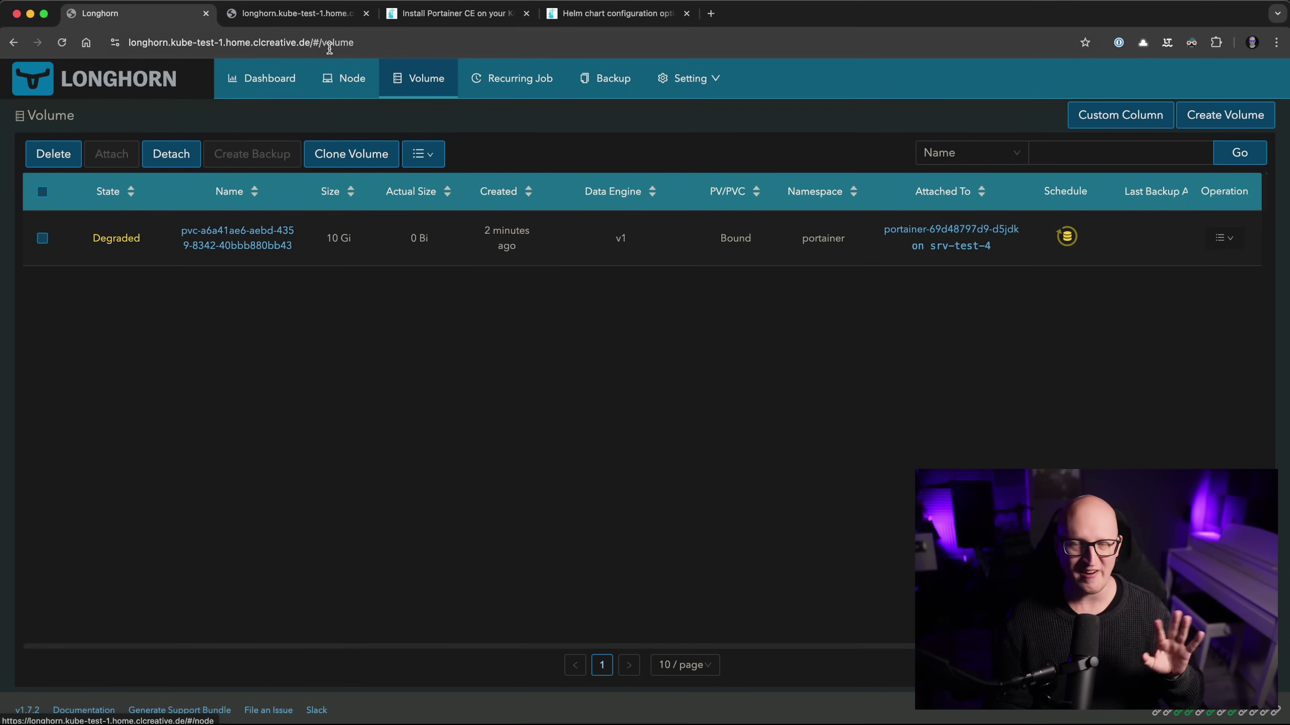
left_click(325, 15)
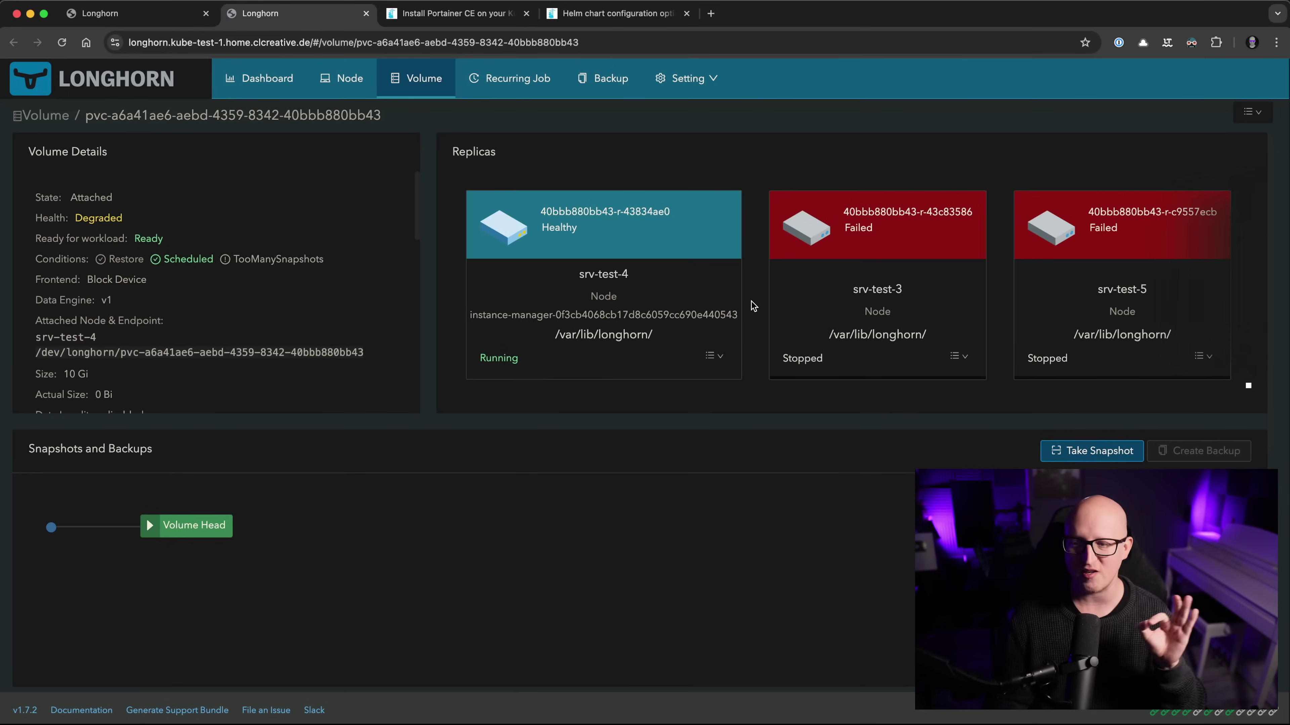
left_click_drag(847, 295, 965, 309)
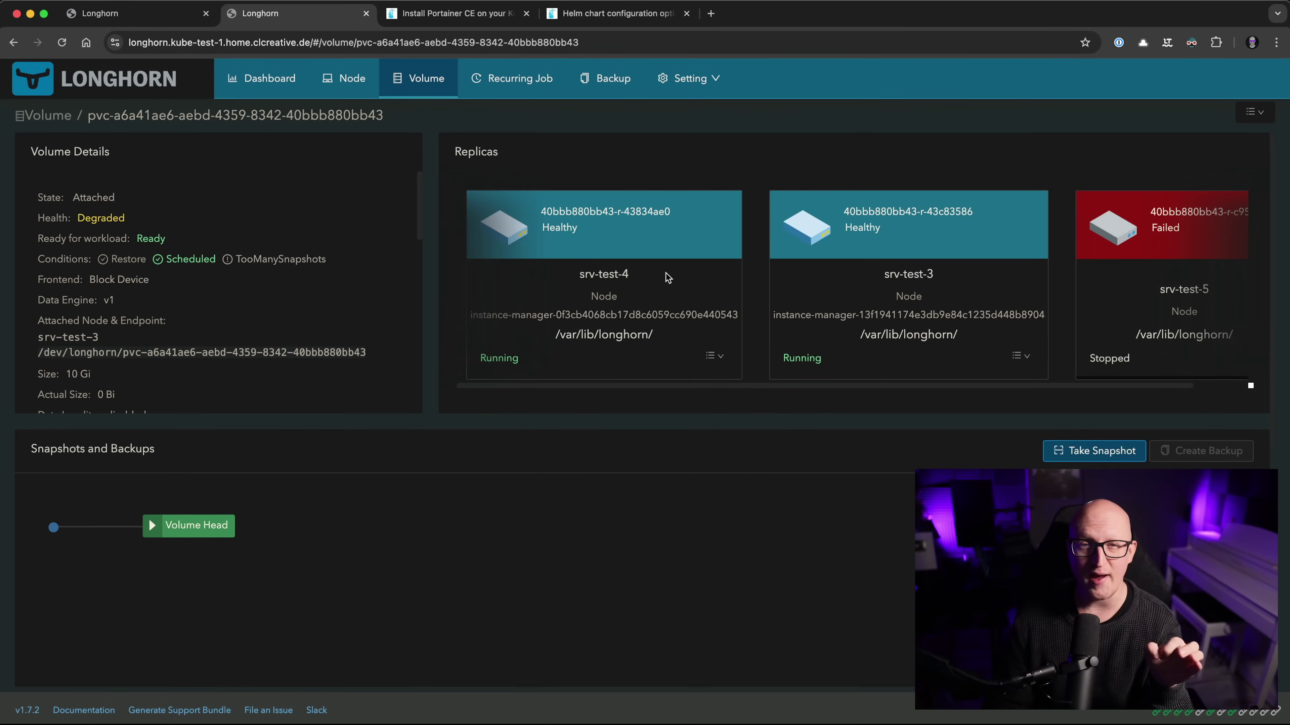
key("super+bracketleft")
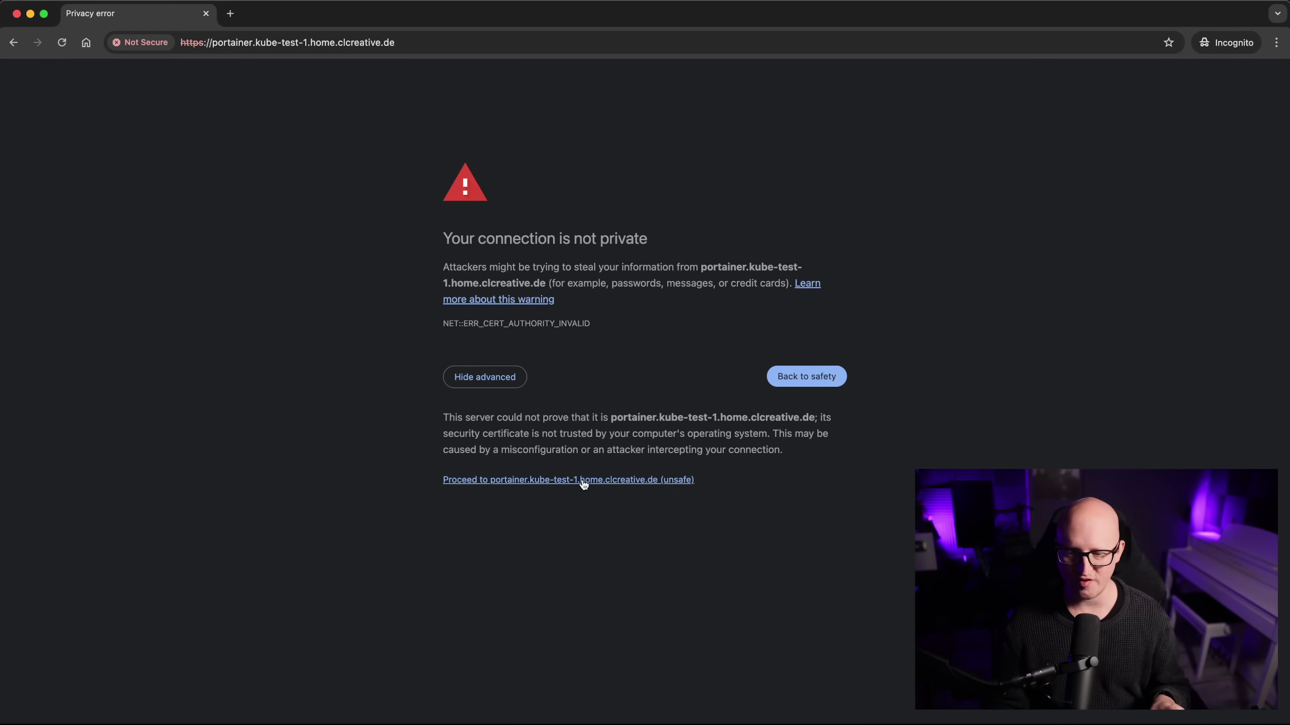
- Proceed past the certificate warning and create the admin user with a 12-character password
left_click(581, 481)
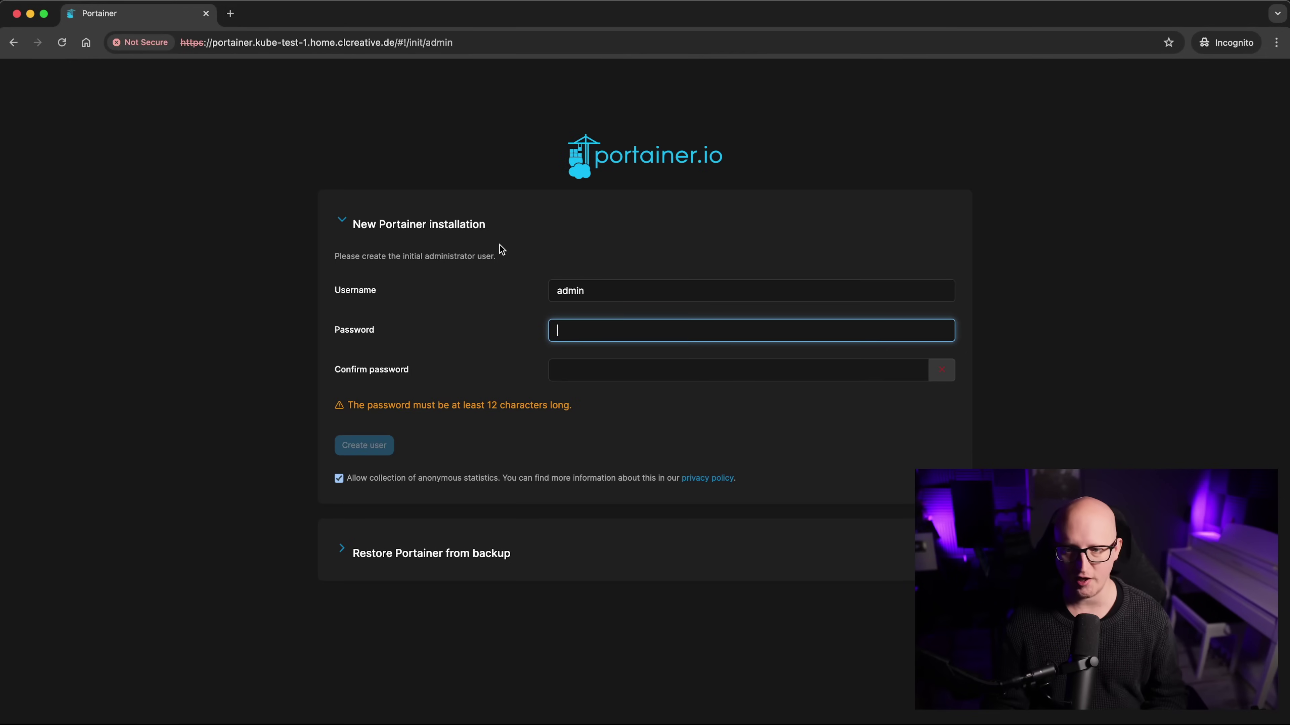
left_click_drag(511, 302, 475, 325)
left_click(574, 325)
type("•••")
key("Tab")
type("••••••••••••")
left_click(370, 446)
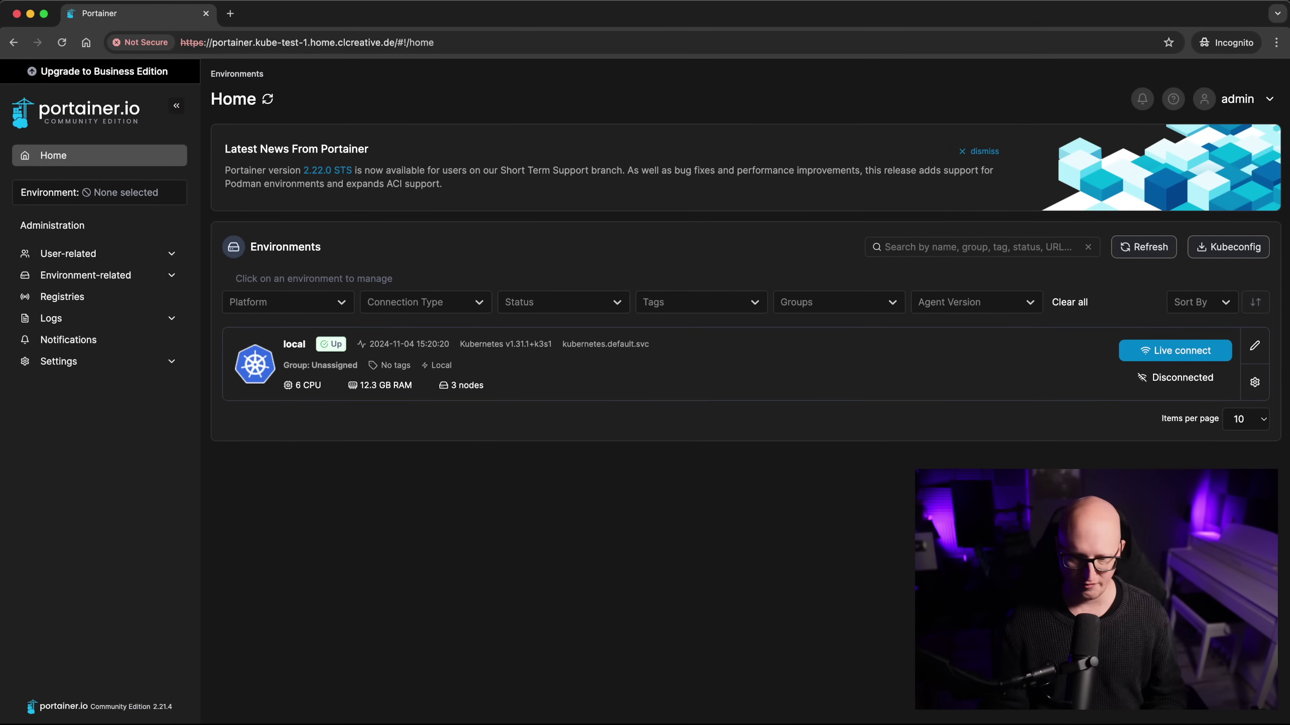
key("super+Tab")
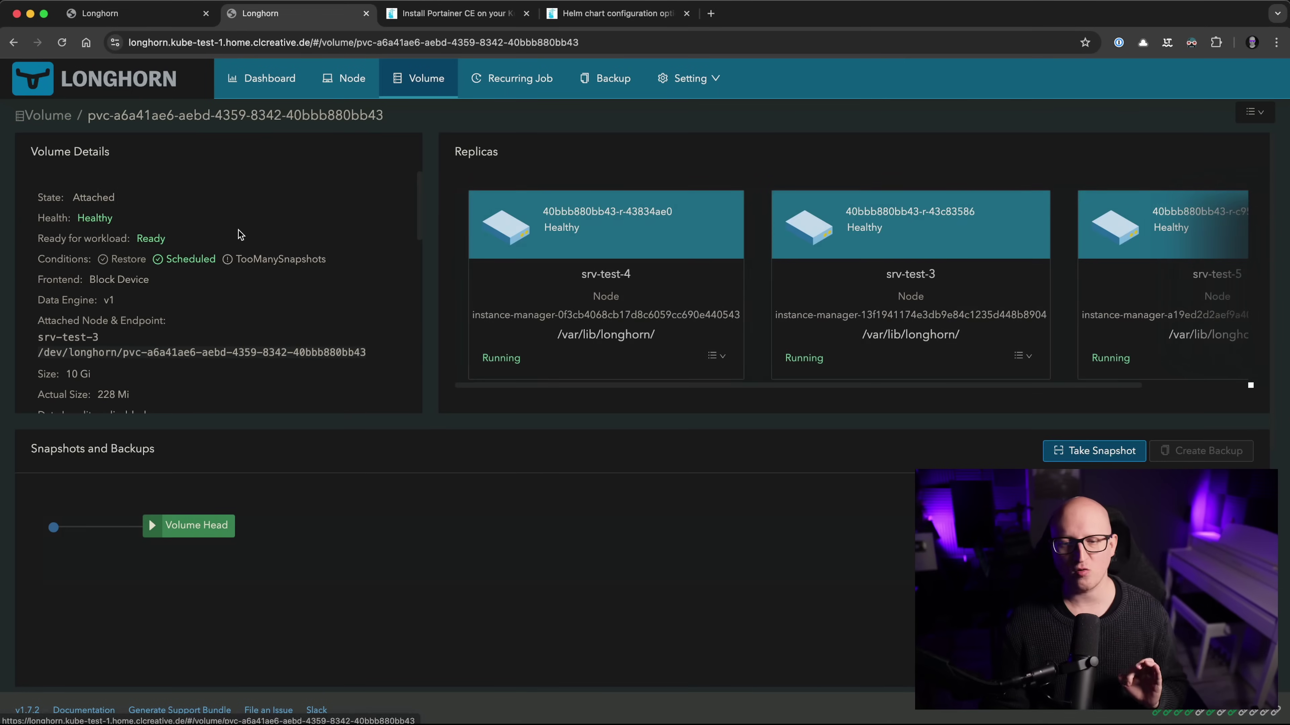
- Check the volume's 228 Mi actual size and close the duplicate Longhorn tab
scroll(222, 339, "down", 4)
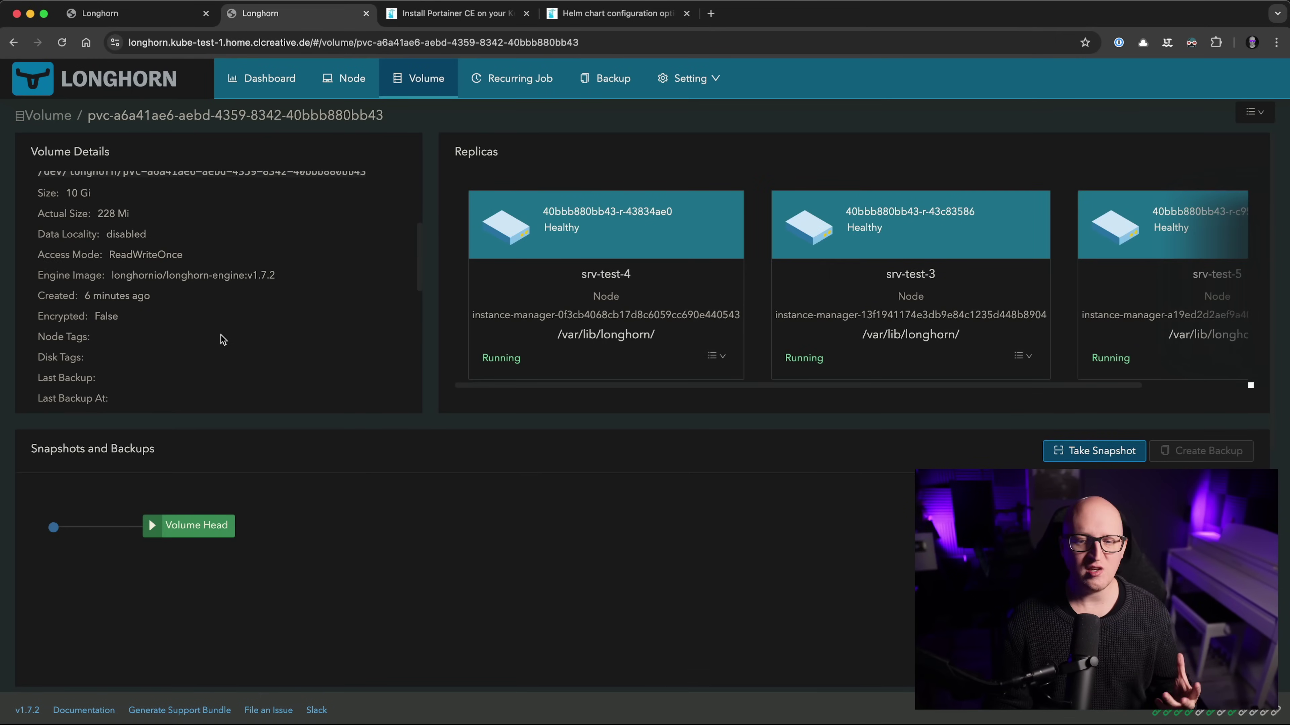
scroll(199, 270, "up", 2)
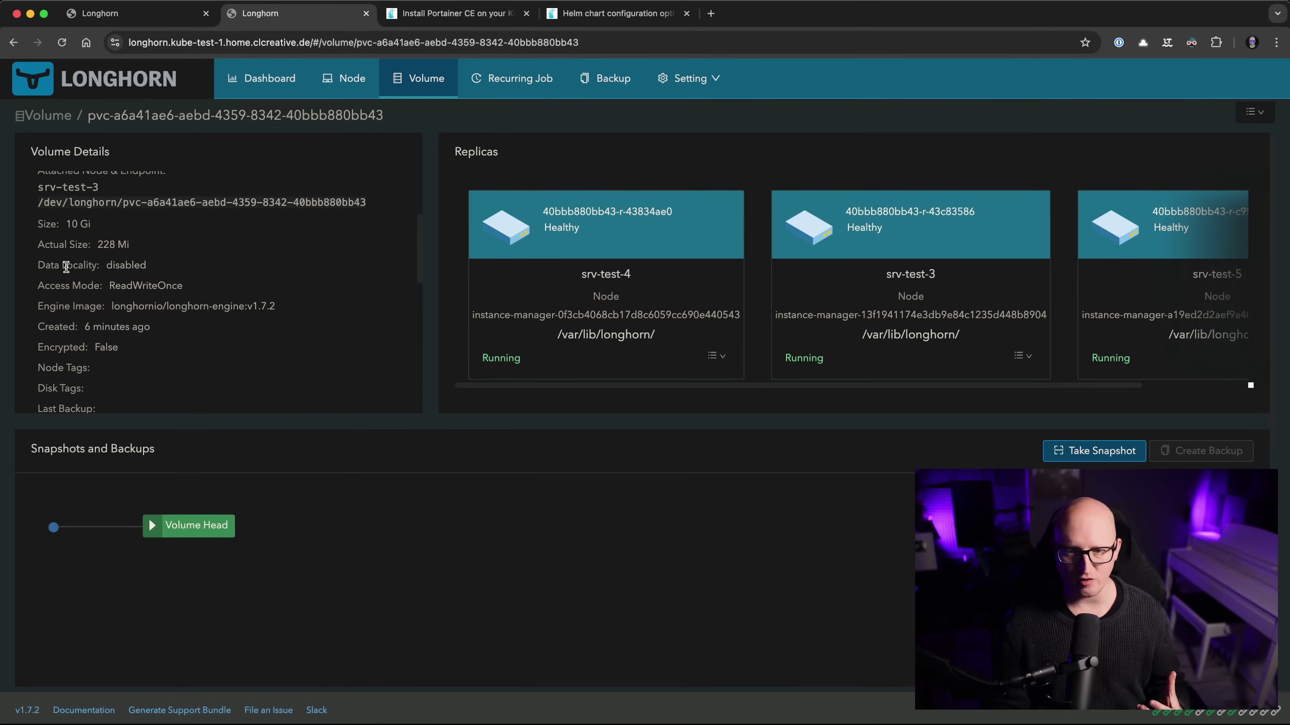
left_click_drag(42, 245, 133, 246)
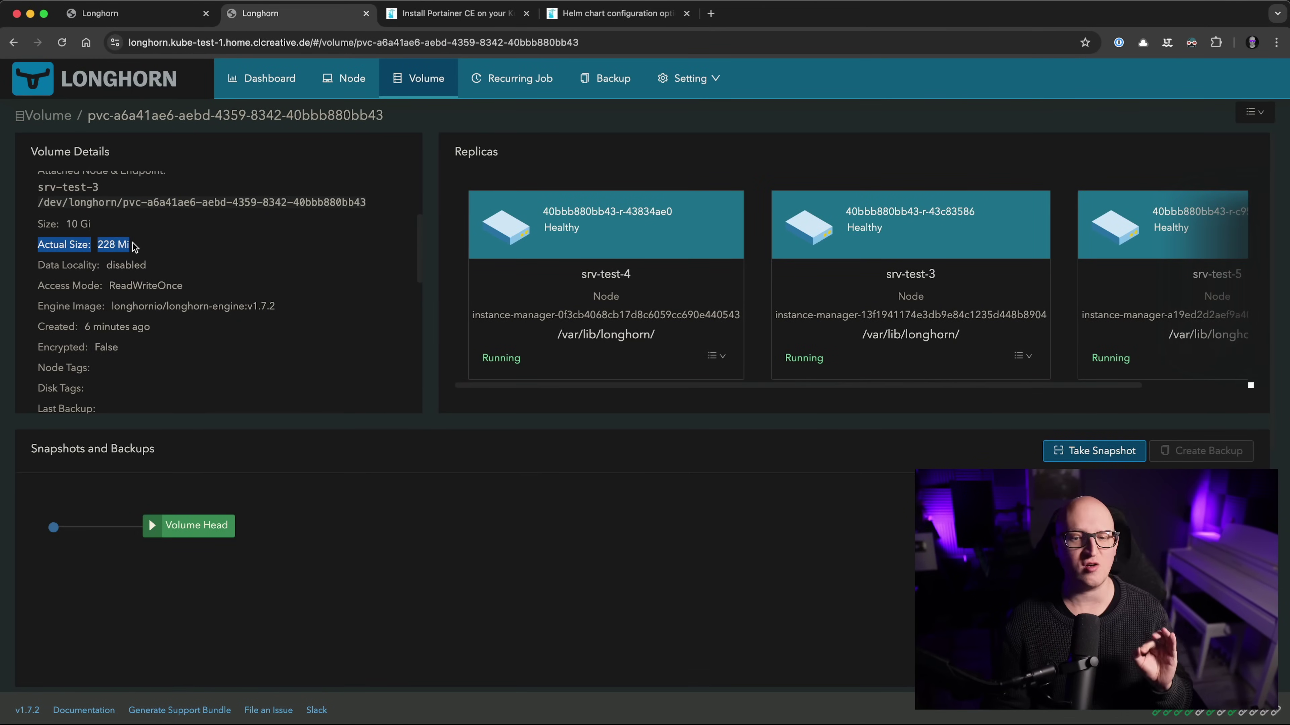
key("super+w")
- Inspect manual snapshot 4298e434 under Snapshots and Backups, then dismiss its actions menu
scroll(548, 350, "down", 1)
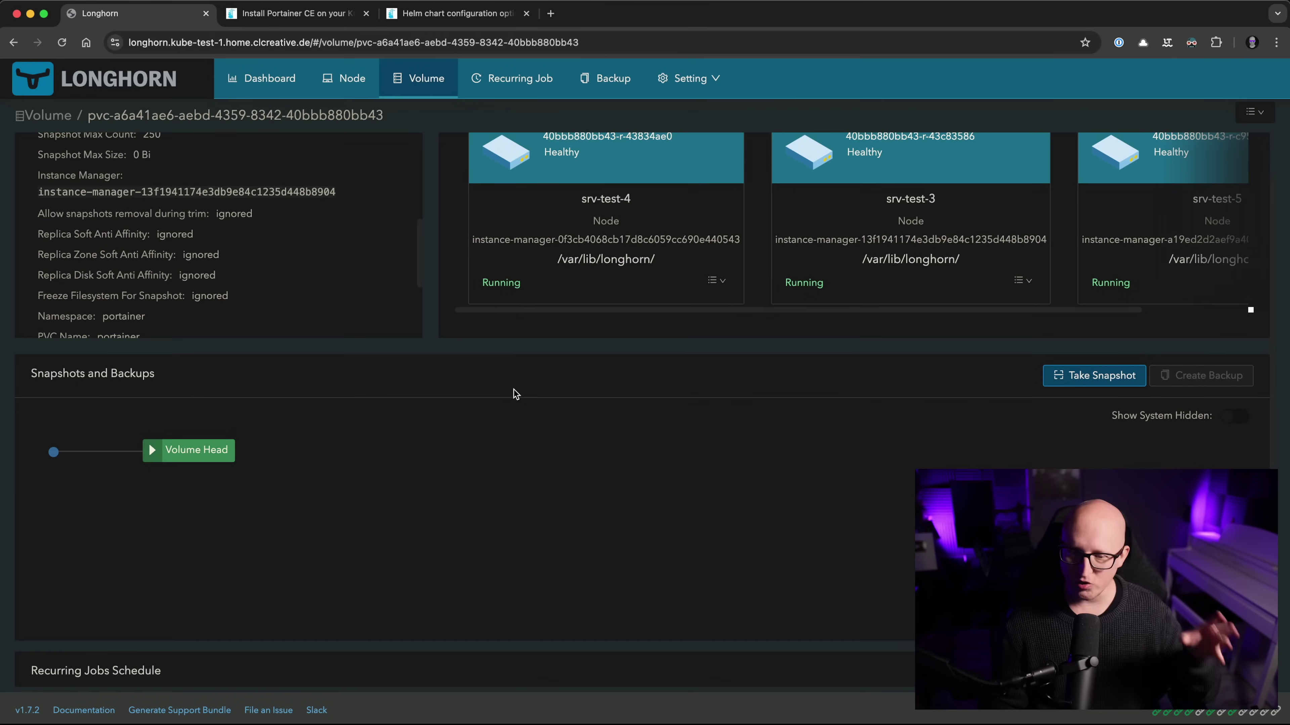
scroll(1021, 392, "down", 2)
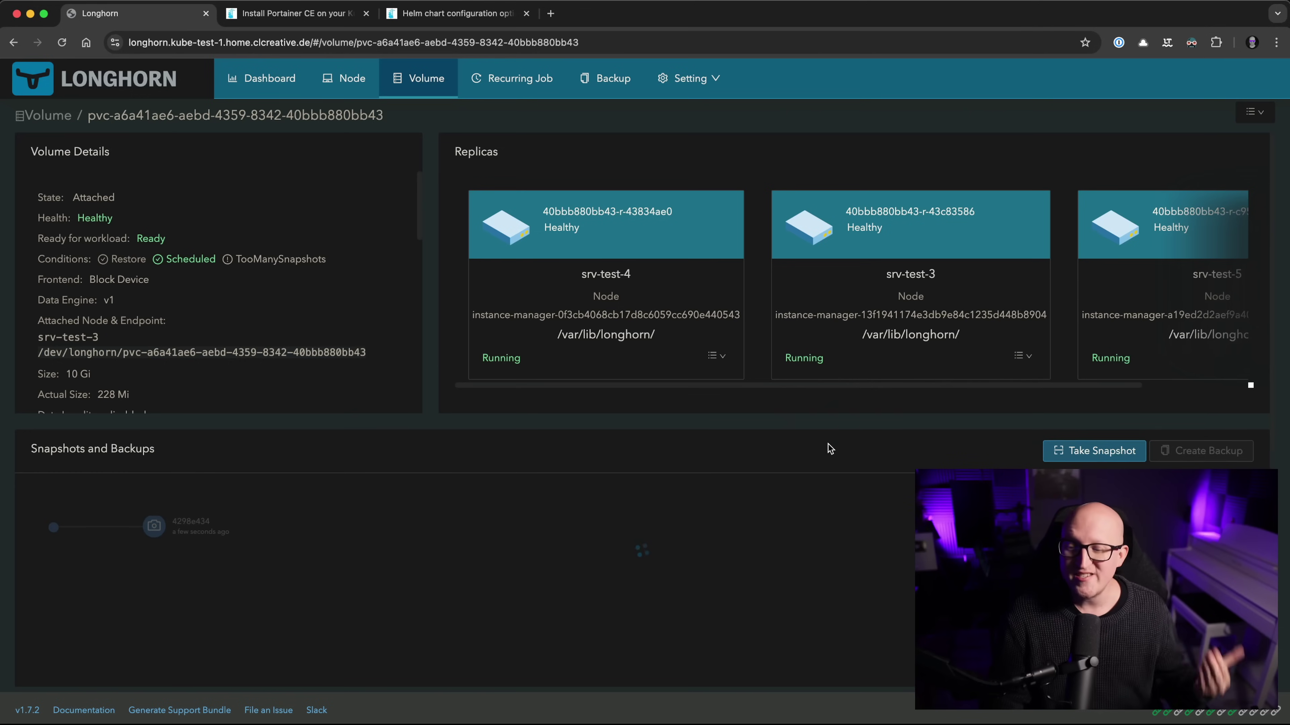
scroll(826, 447, "down", 3)
scroll(711, 437, "down", 1)
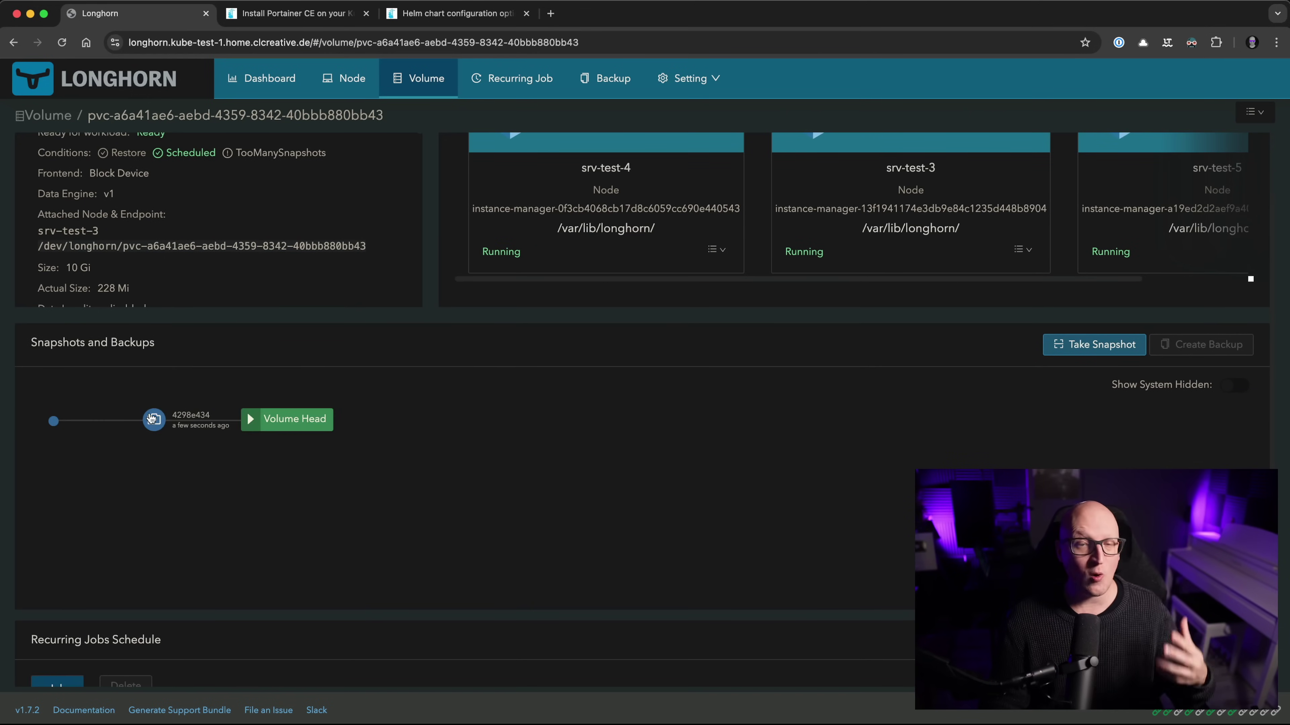
mouse_move(190, 429)
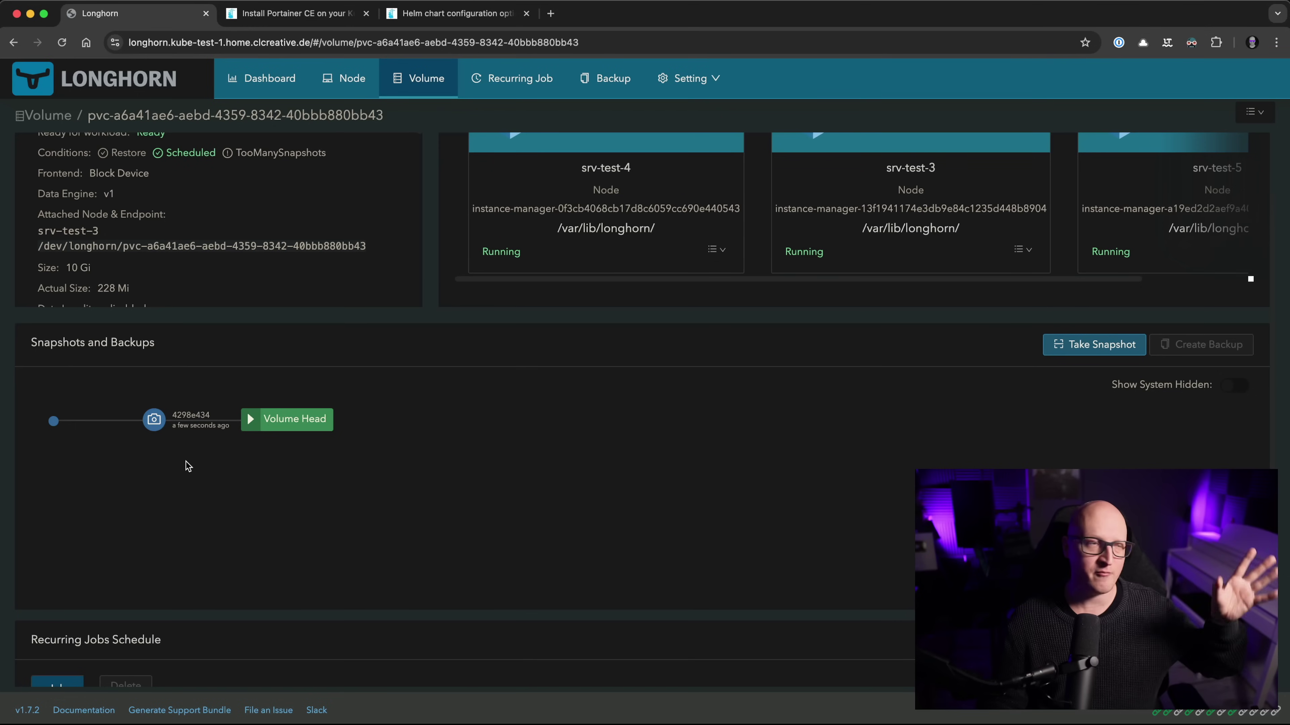
left_click(156, 427)
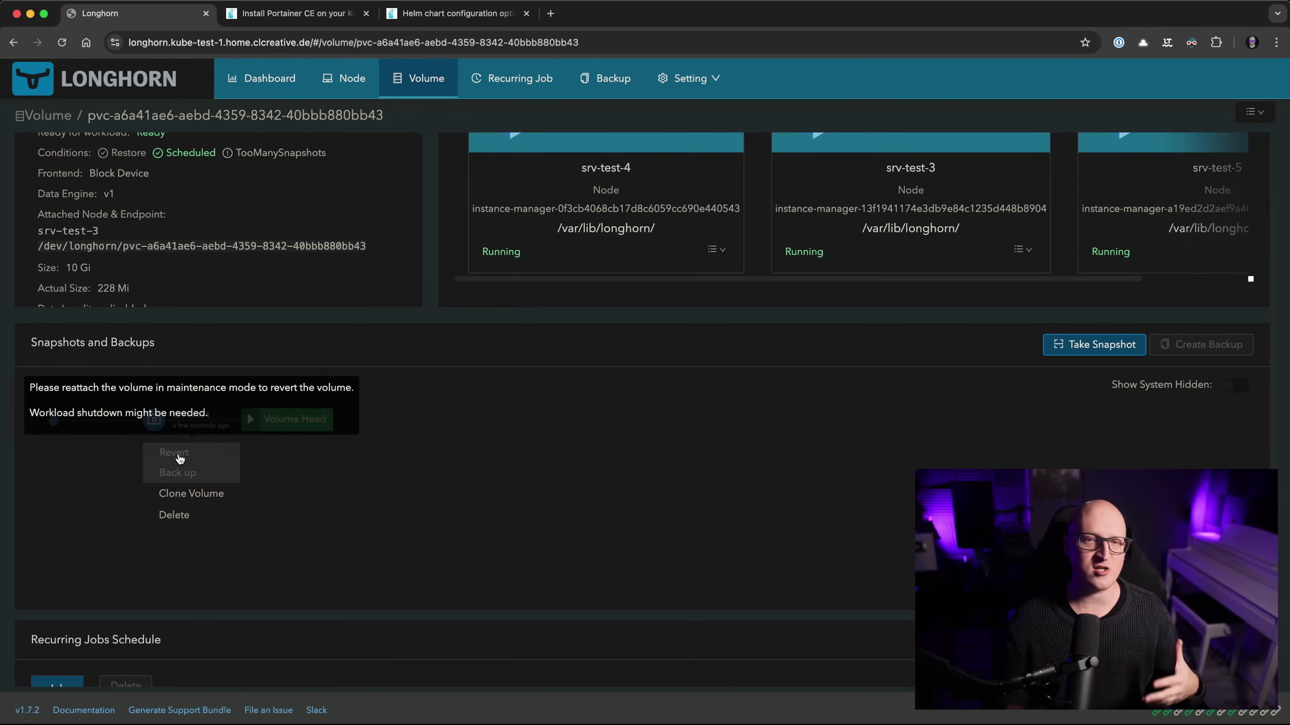
left_click(312, 471)
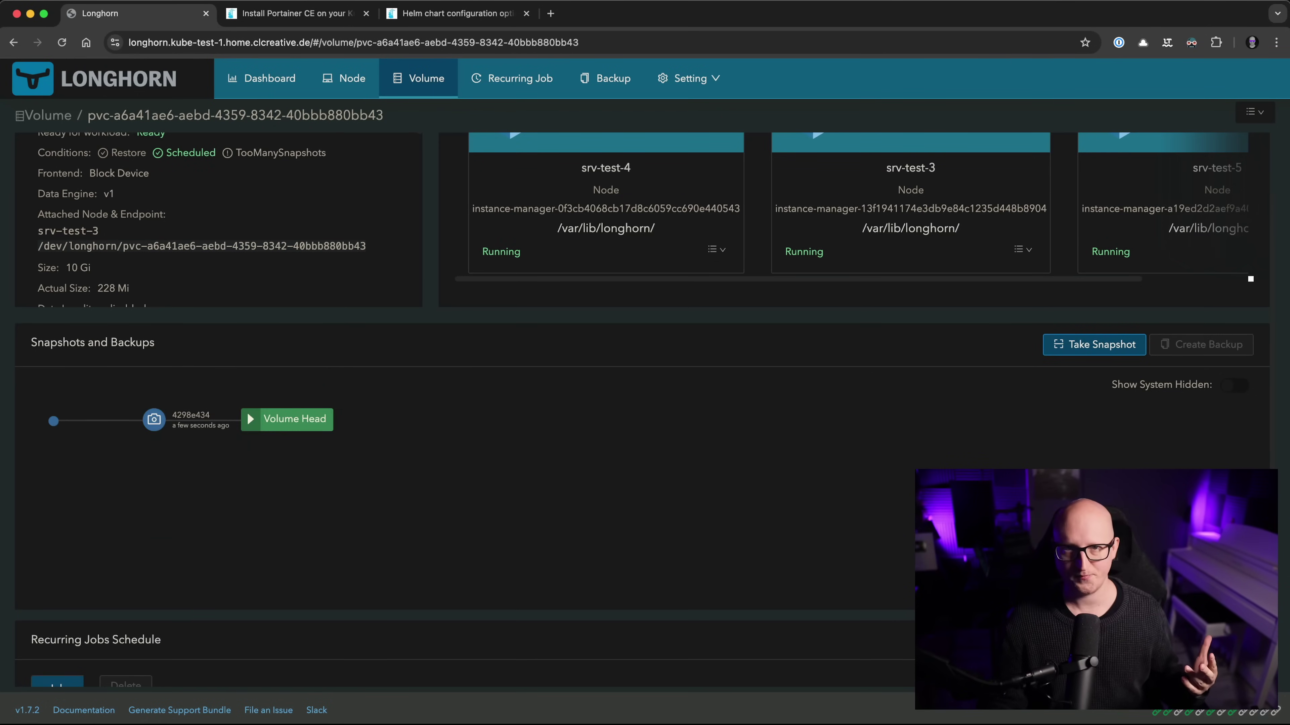
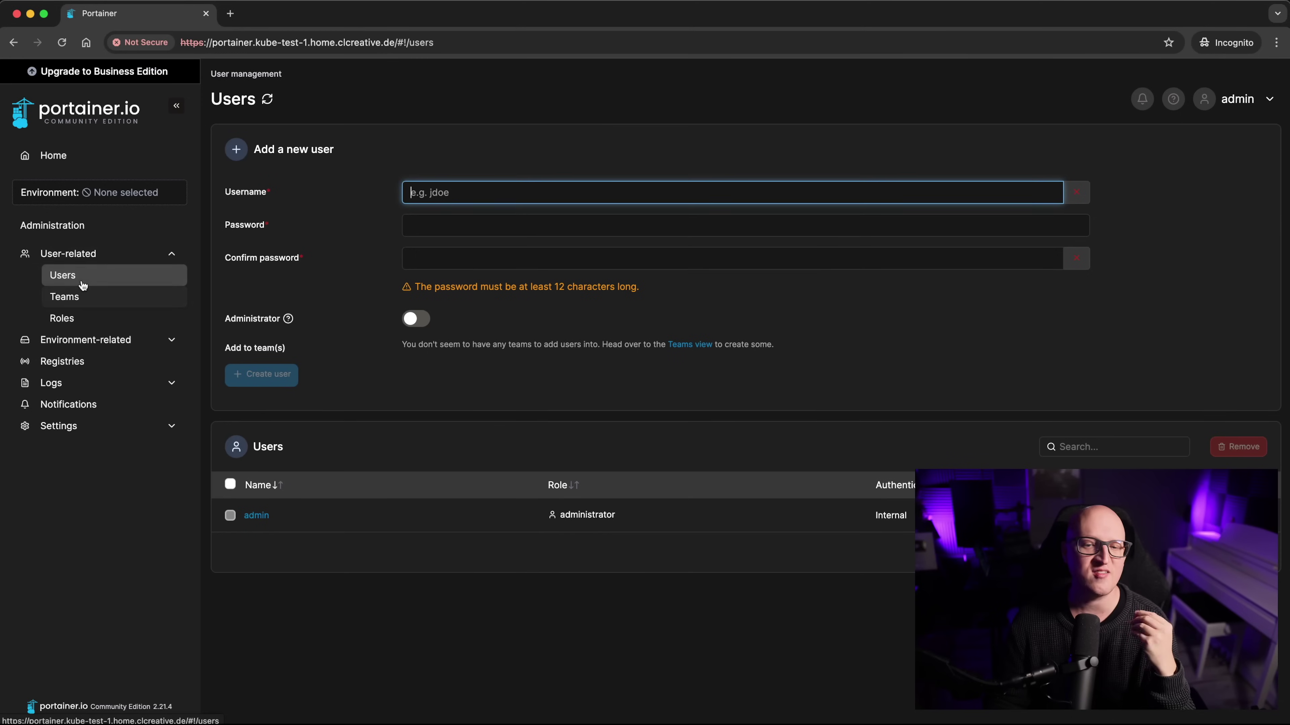
- Create the testuser account as a Portainer administrator, entering its password twice
left_click(475, 197)
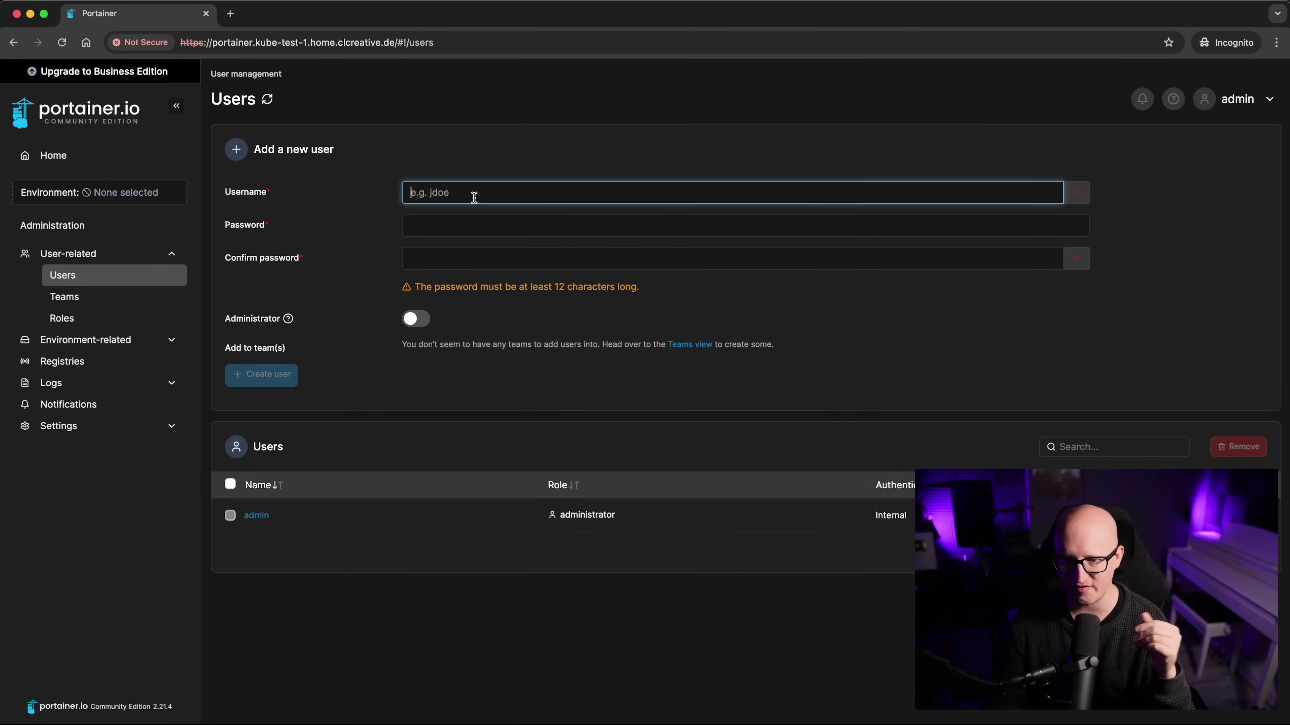
type("test")
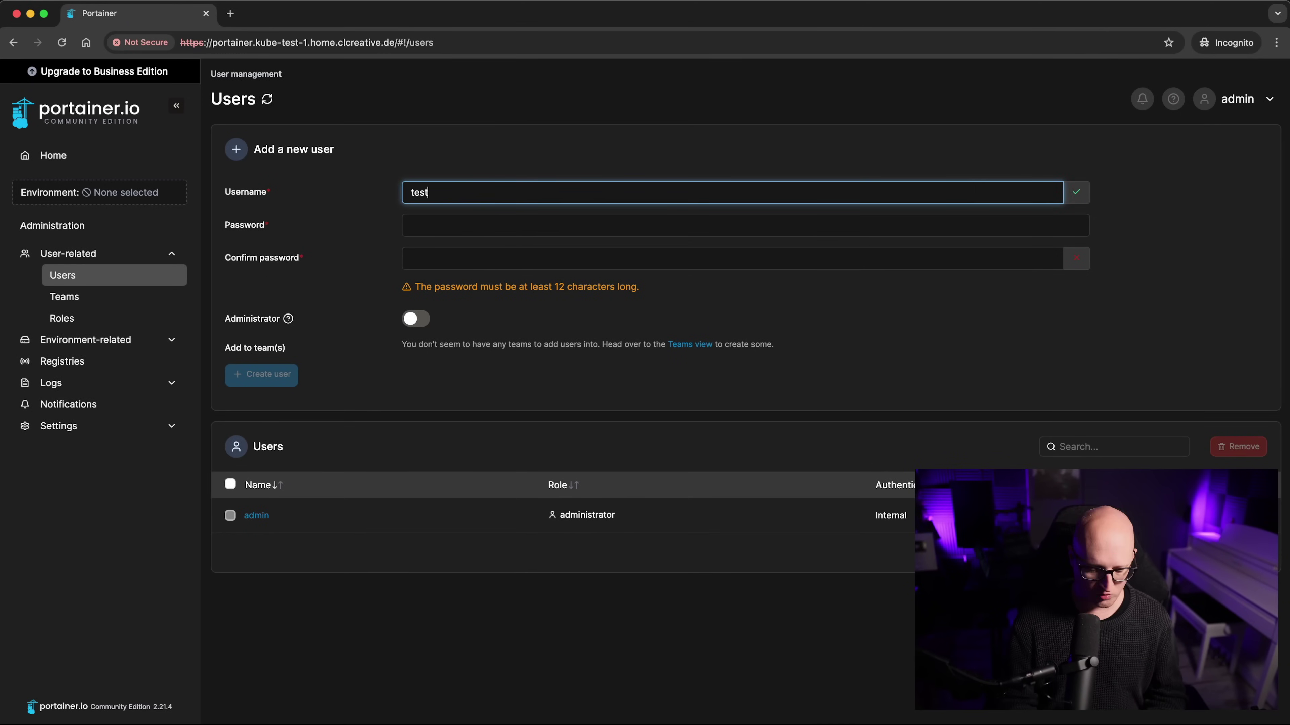
type("••••")
left_click(481, 253)
type("••••••••••••")
left_click(415, 319)
left_click(260, 344)
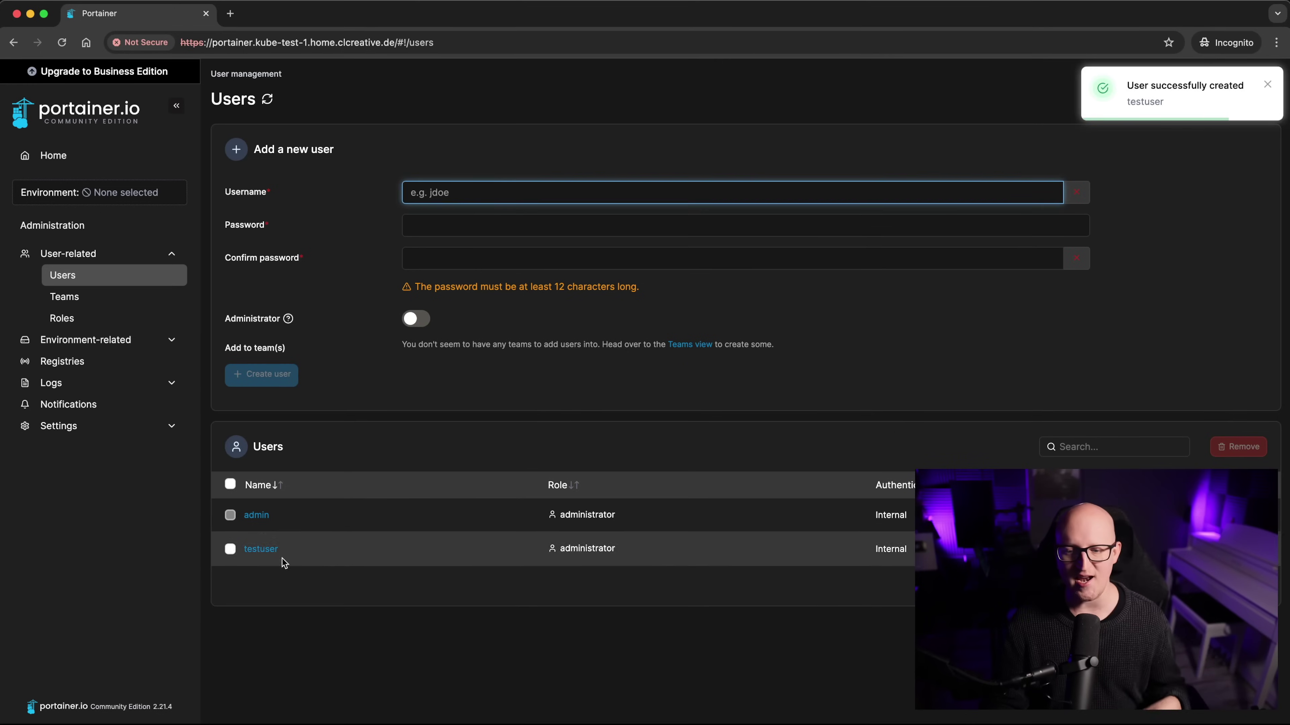
- Bring up Longhorn's detail page for the 10 Gi Portainer volume
left_click_drag(181, 544, 443, 535)
left_click(384, 601)
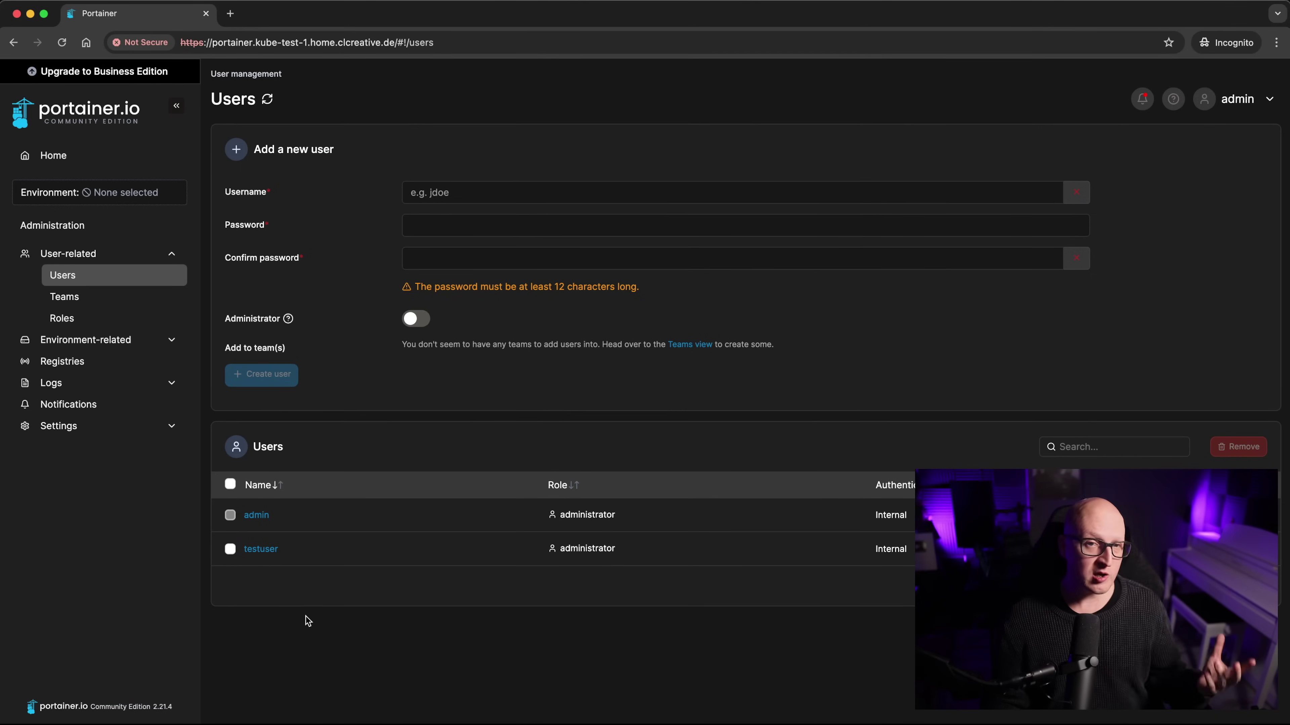
left_click_drag(308, 620, 293, 408)
left_click(277, 674)
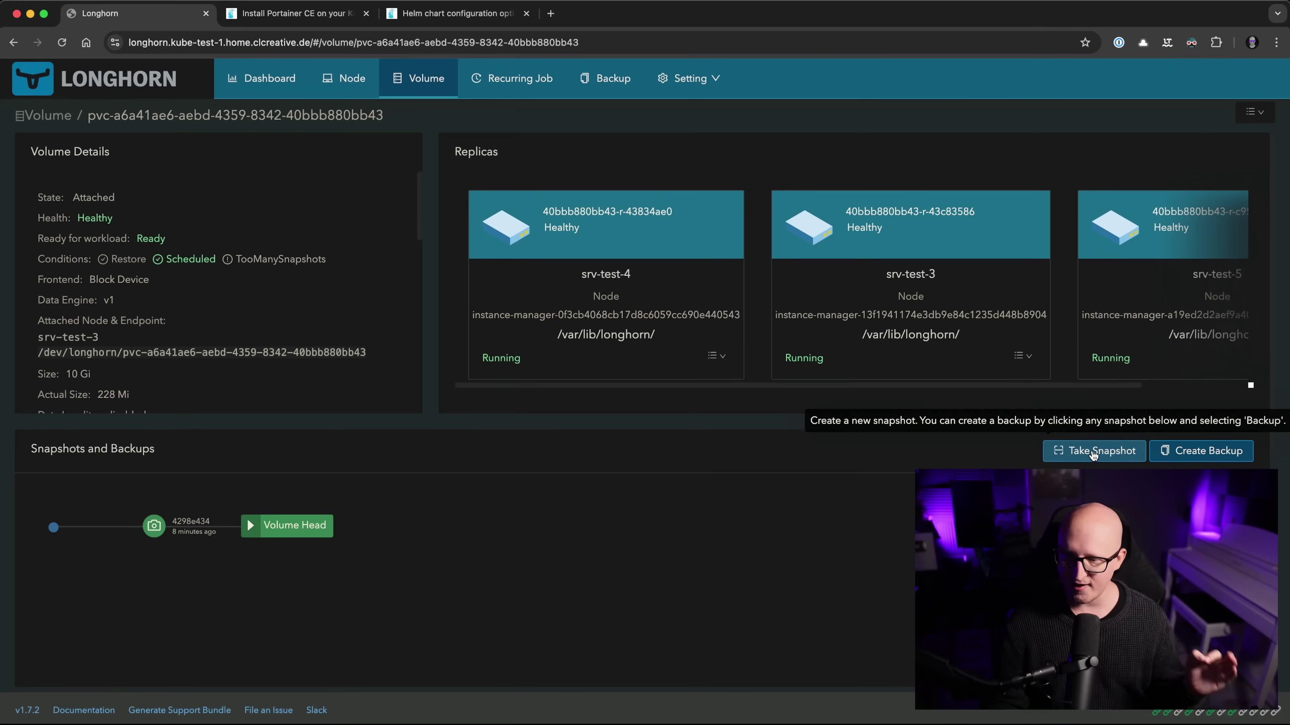
- Take snapshot 2e1770f4 of the 10 Gi volume, then return to Portainer's Users page
left_click(1090, 459)
mouse_move(378, 527)
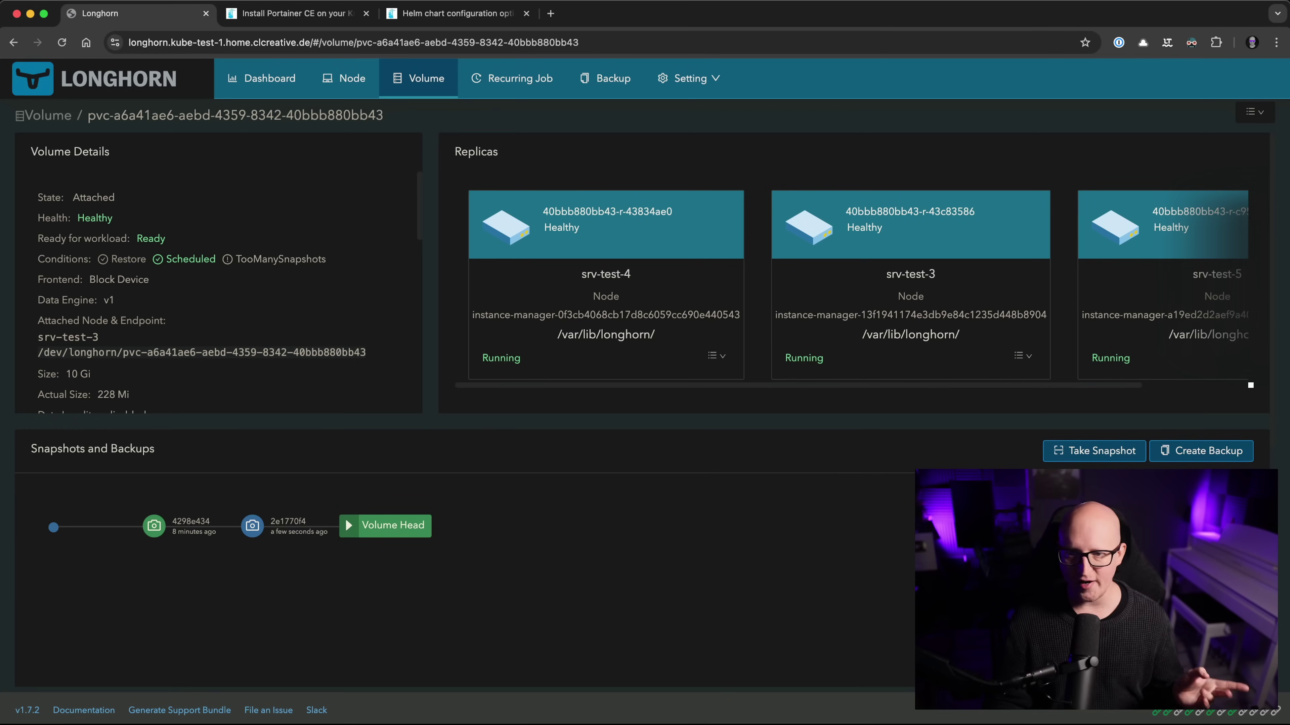
left_click(30, 660)
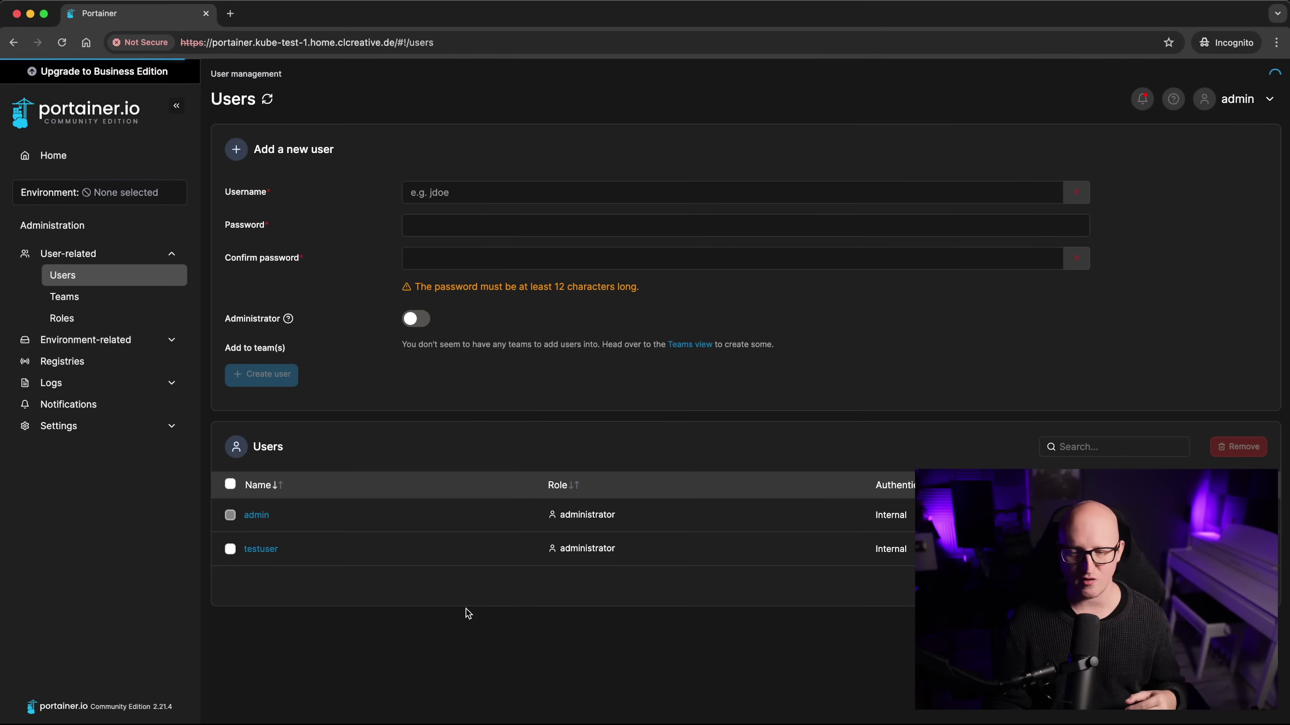
- Remove the testuser account from Portainer, leaving only admin
left_click(230, 549)
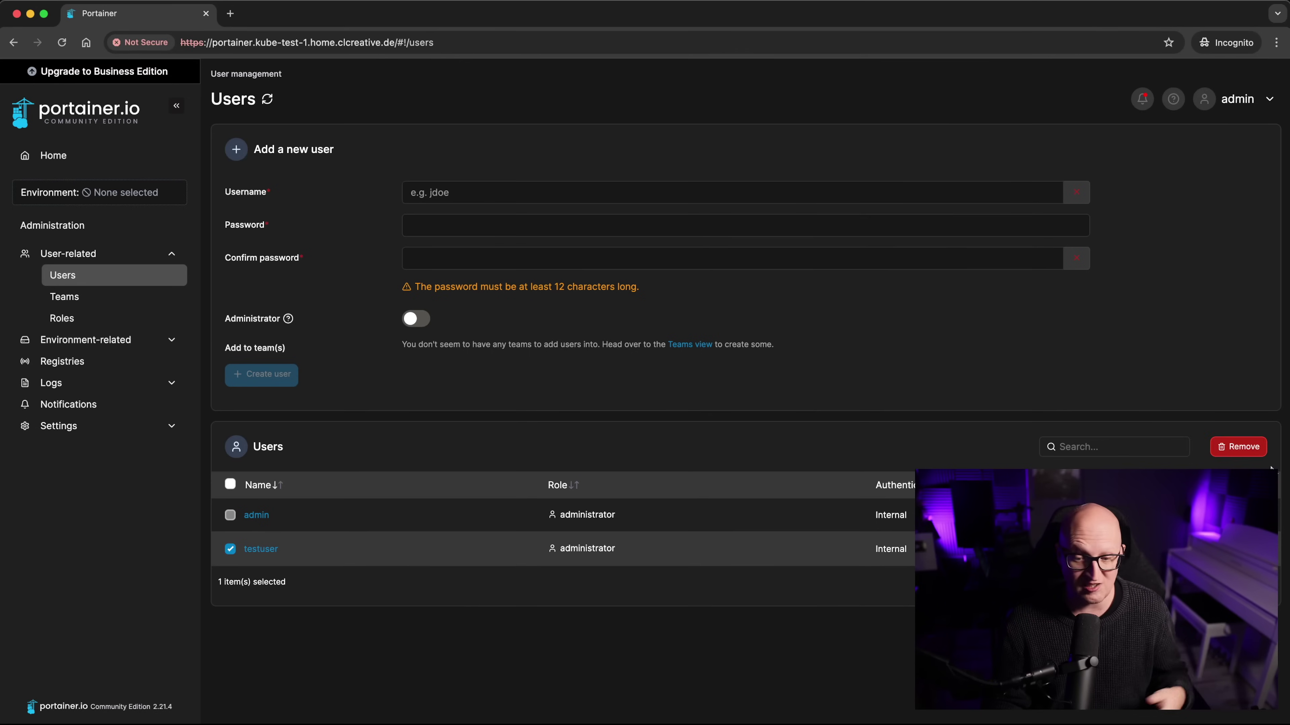
left_click(1239, 447)
left_click(728, 440)
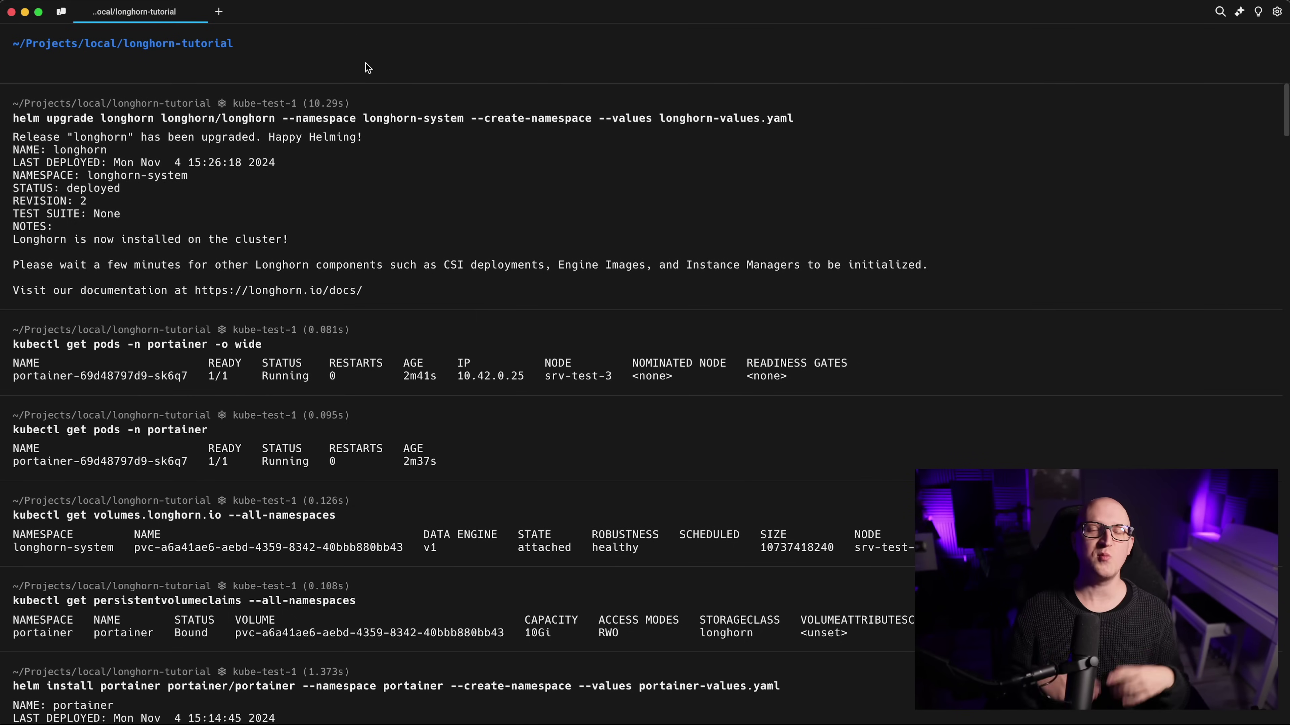
- Run kubectl scale deploy --replicas=0 portainer -n portainer from command history
key("Up")
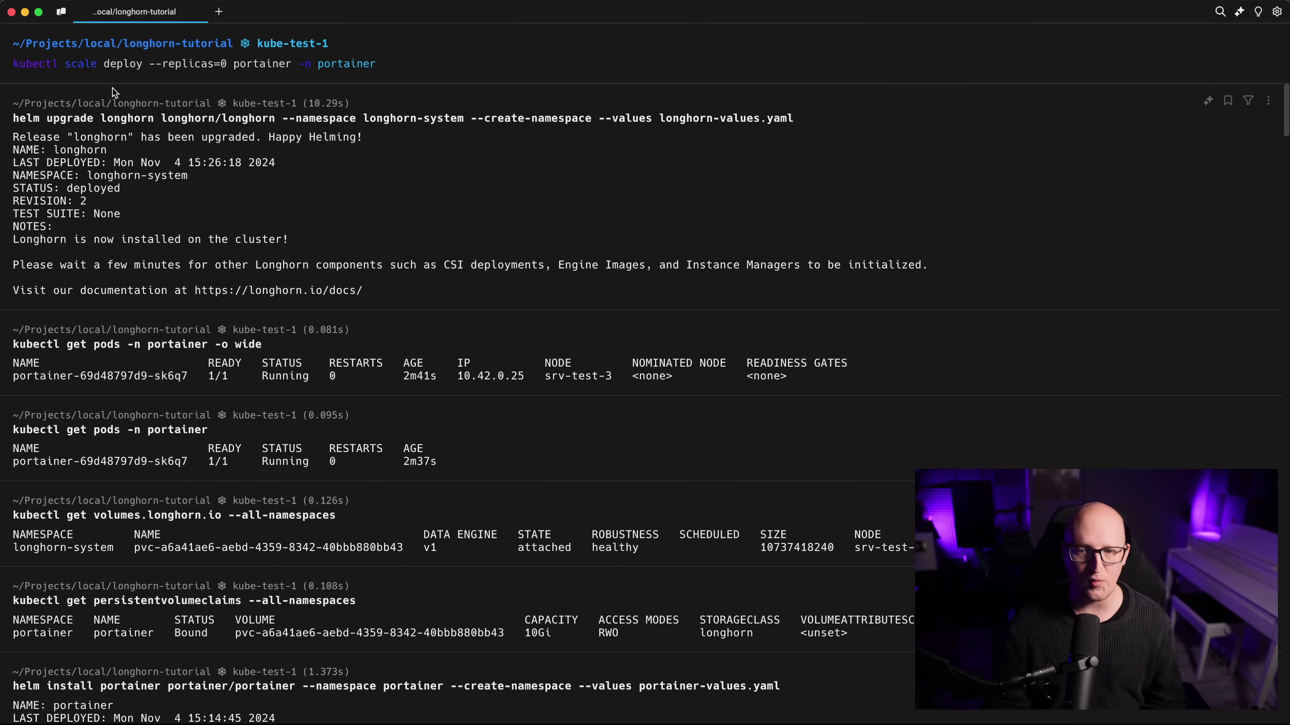
left_click_drag(115, 64, 409, 63)
left_click(416, 66)
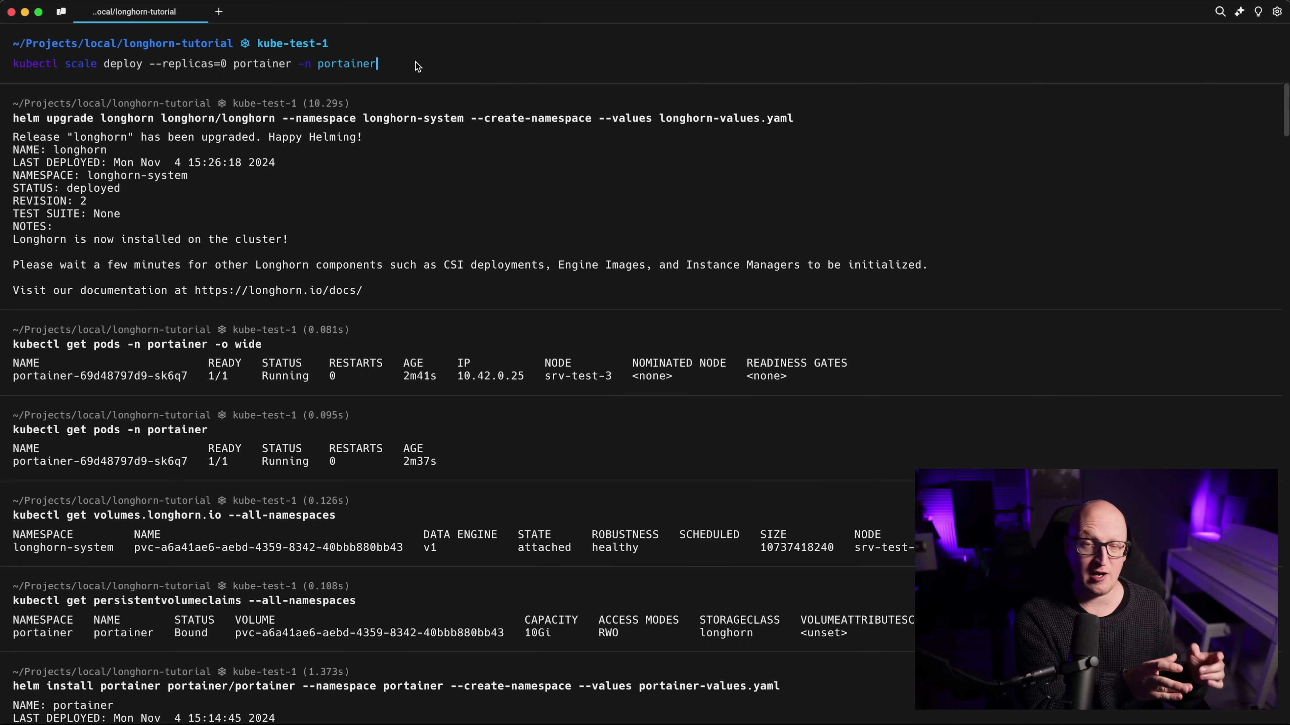
key("Return")
left_click_drag(160, 119, 232, 118)
left_click(220, 61)
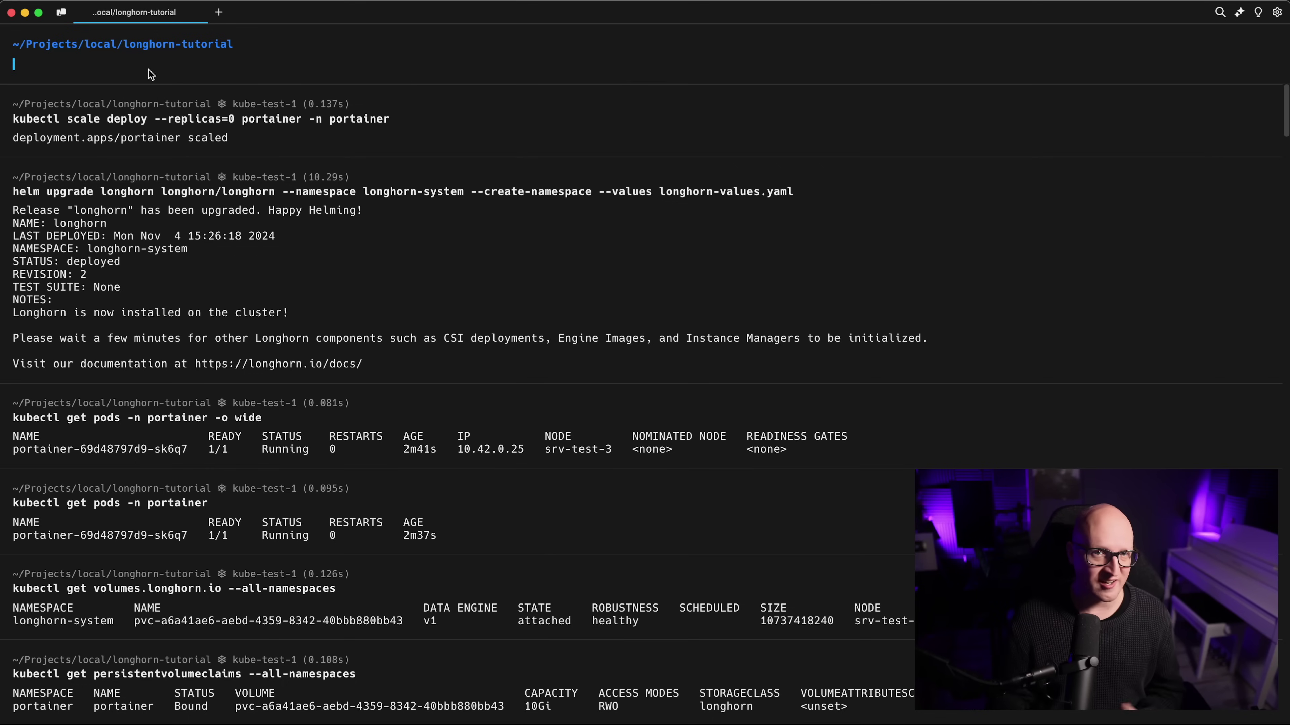
- Reload the Portainer login page to confirm it is down, then return to Longhorn
key("super+Tab")
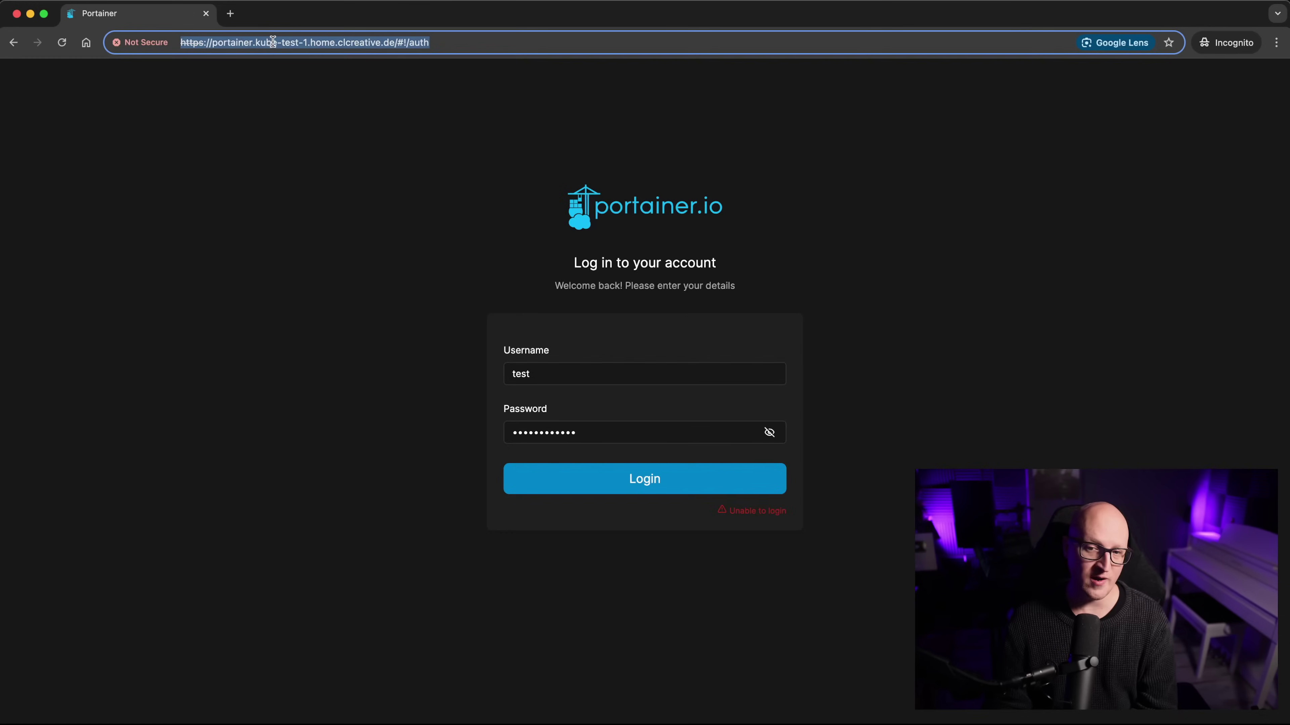
key("super+r")
key("super+grave")
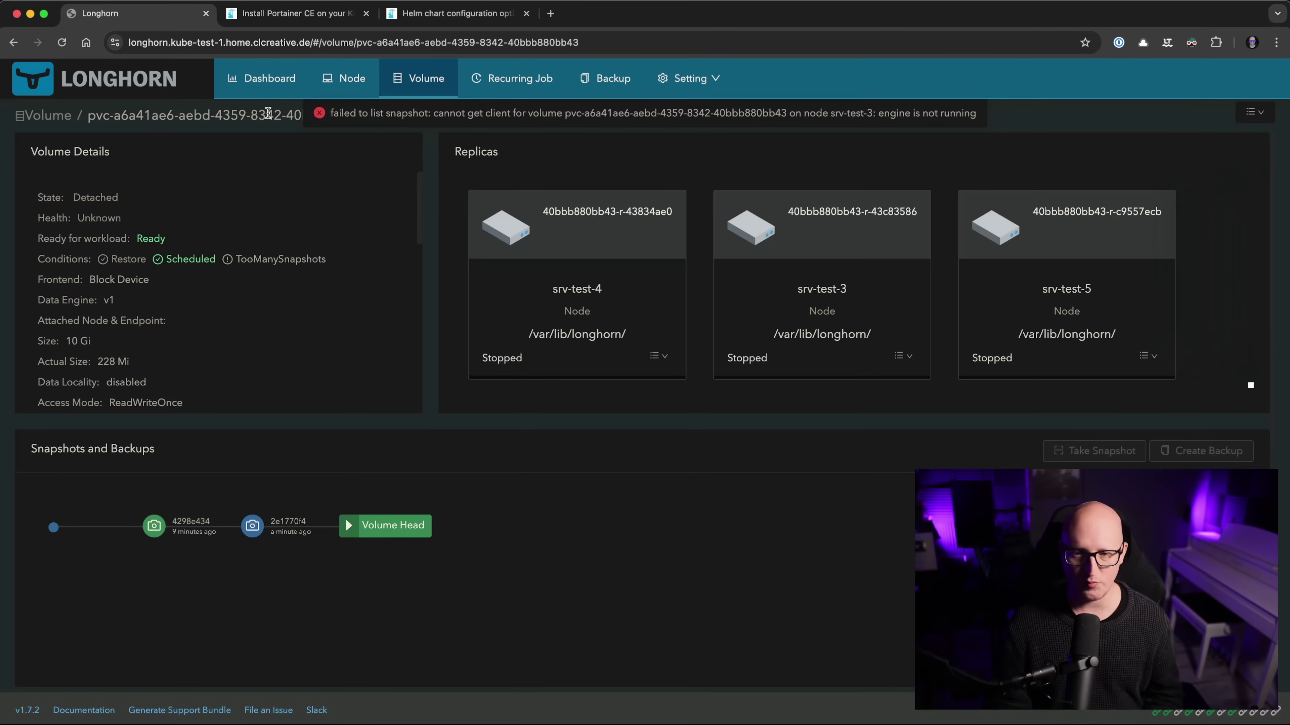
- Attach the Portainer volume to host srv-test-3 with maintenance mode enabled
left_click(420, 80)
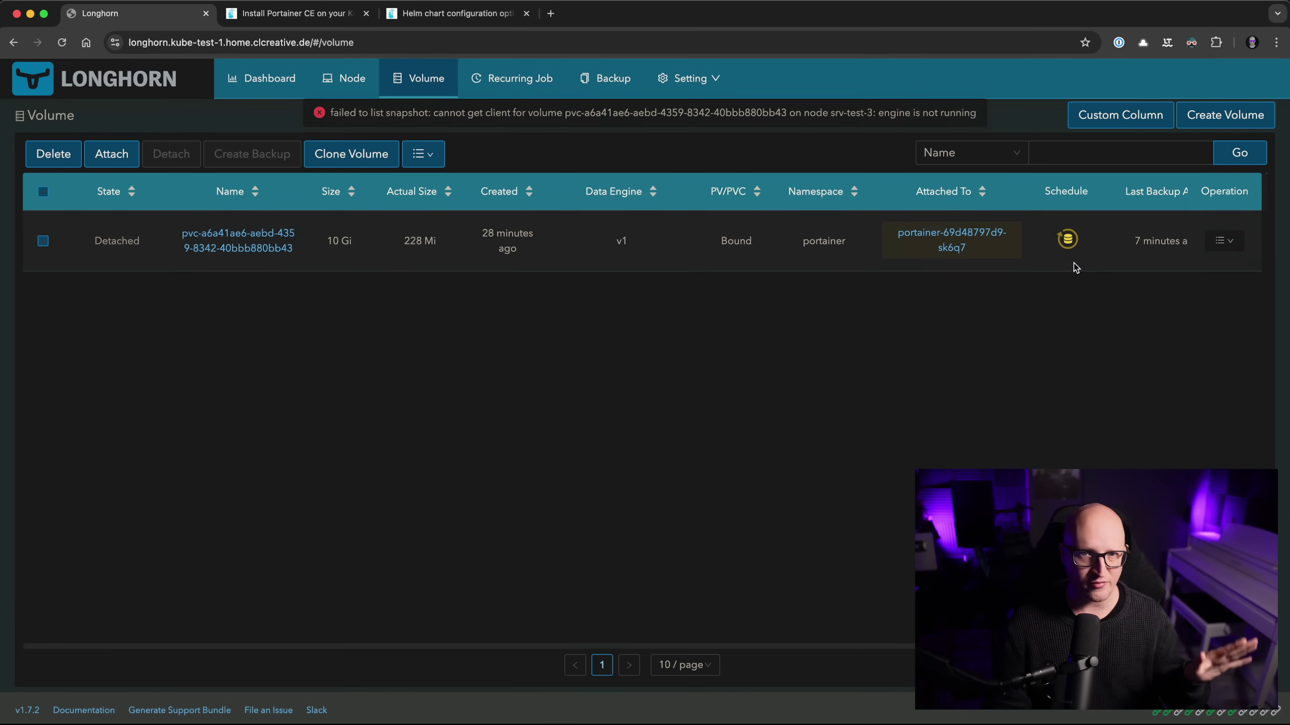
left_click(1211, 243)
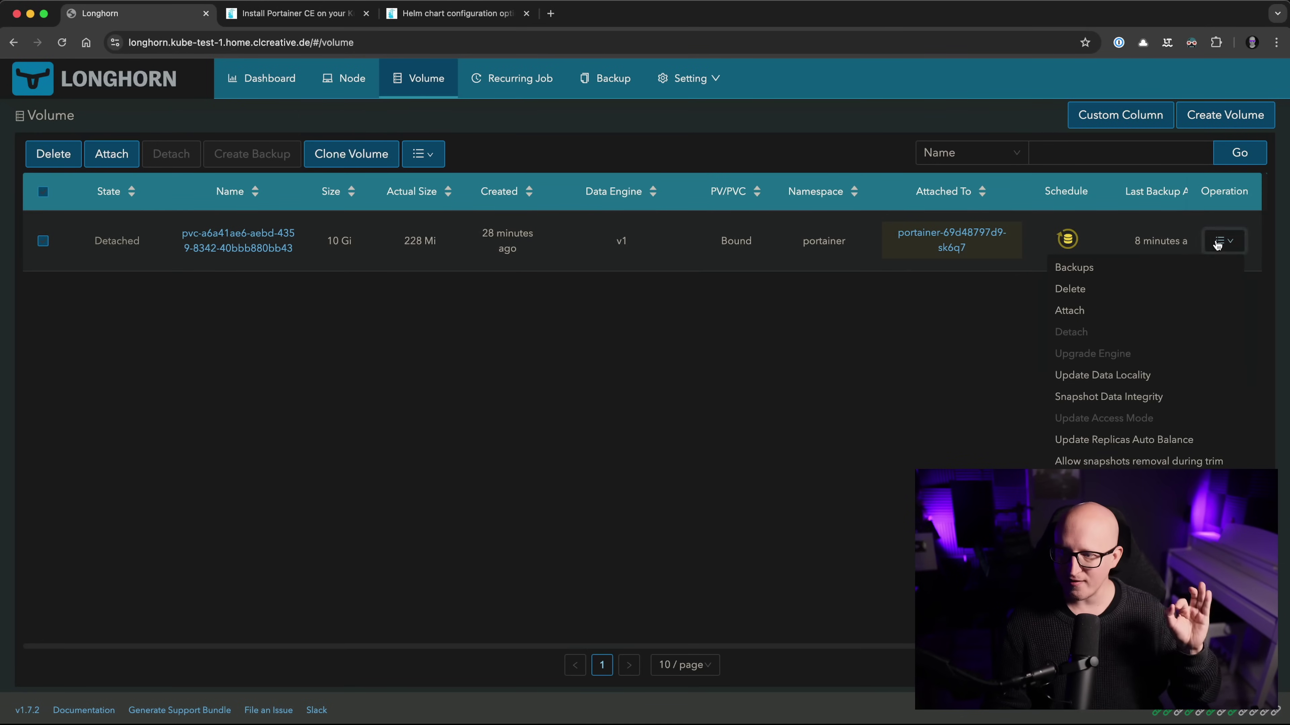
left_click(1102, 311)
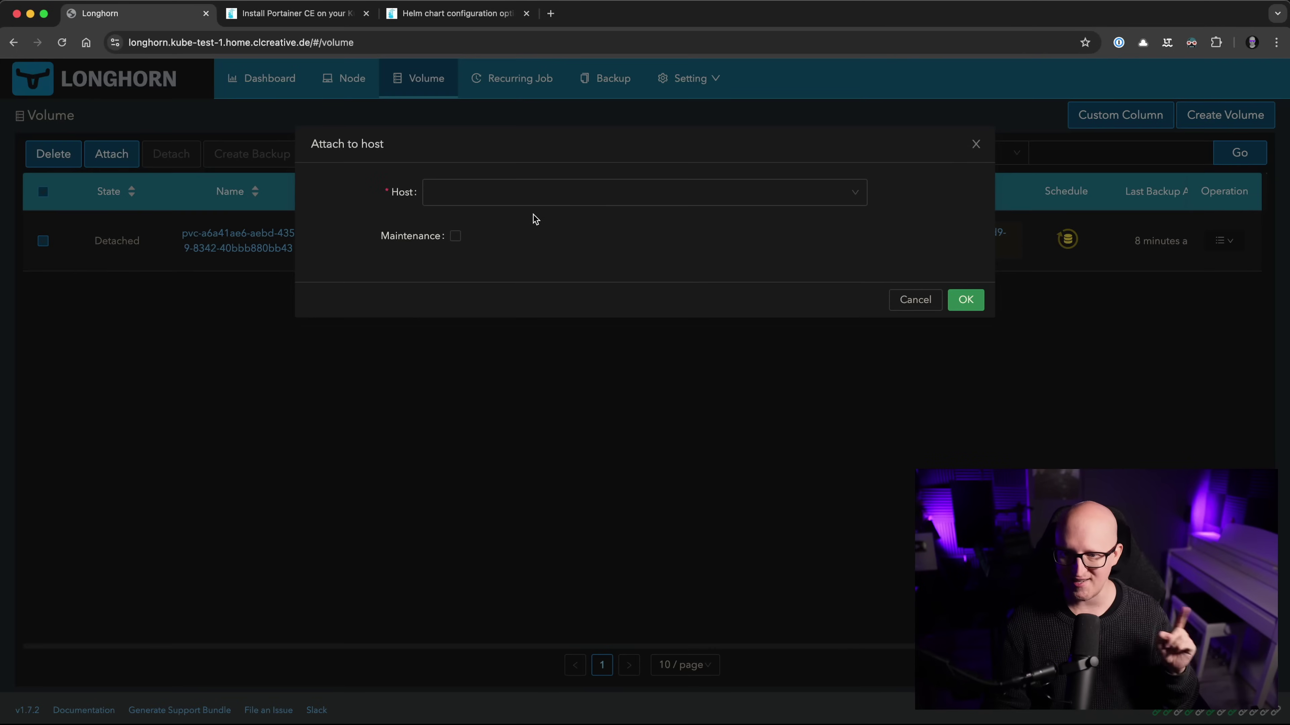
left_click(508, 198)
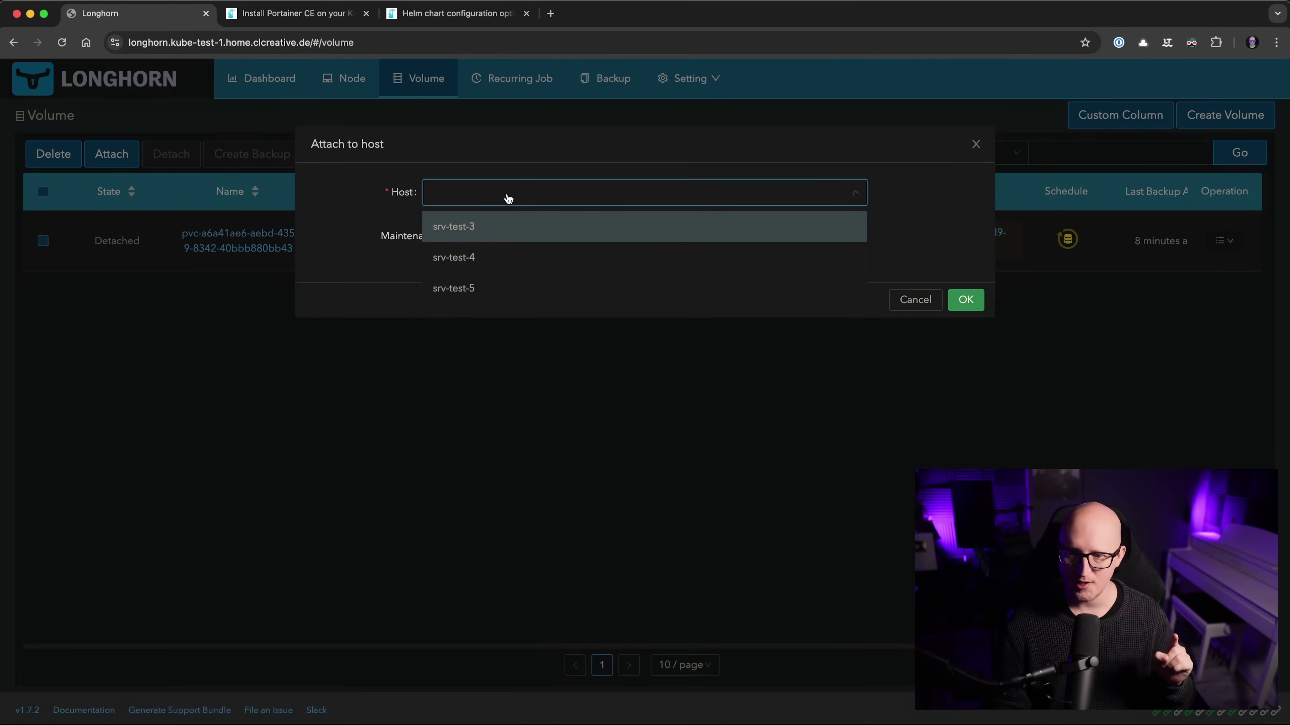
left_click(472, 227)
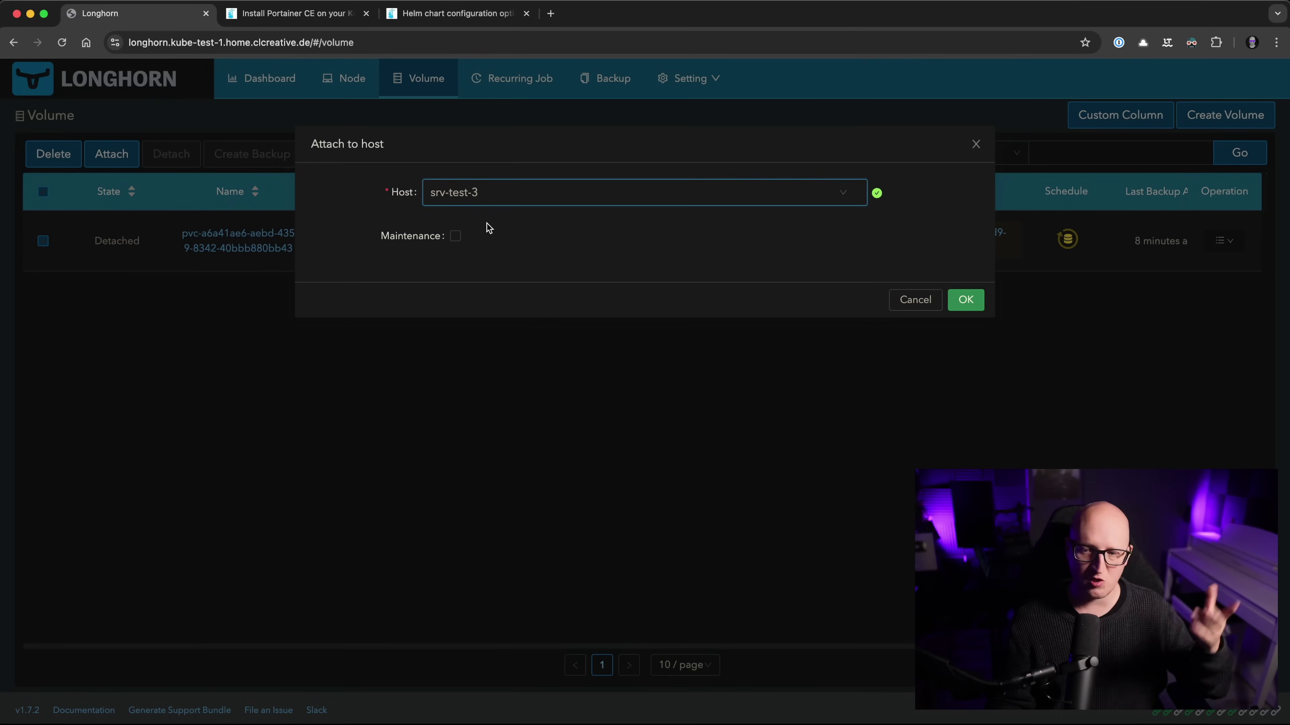
left_click(456, 238)
left_click(530, 249)
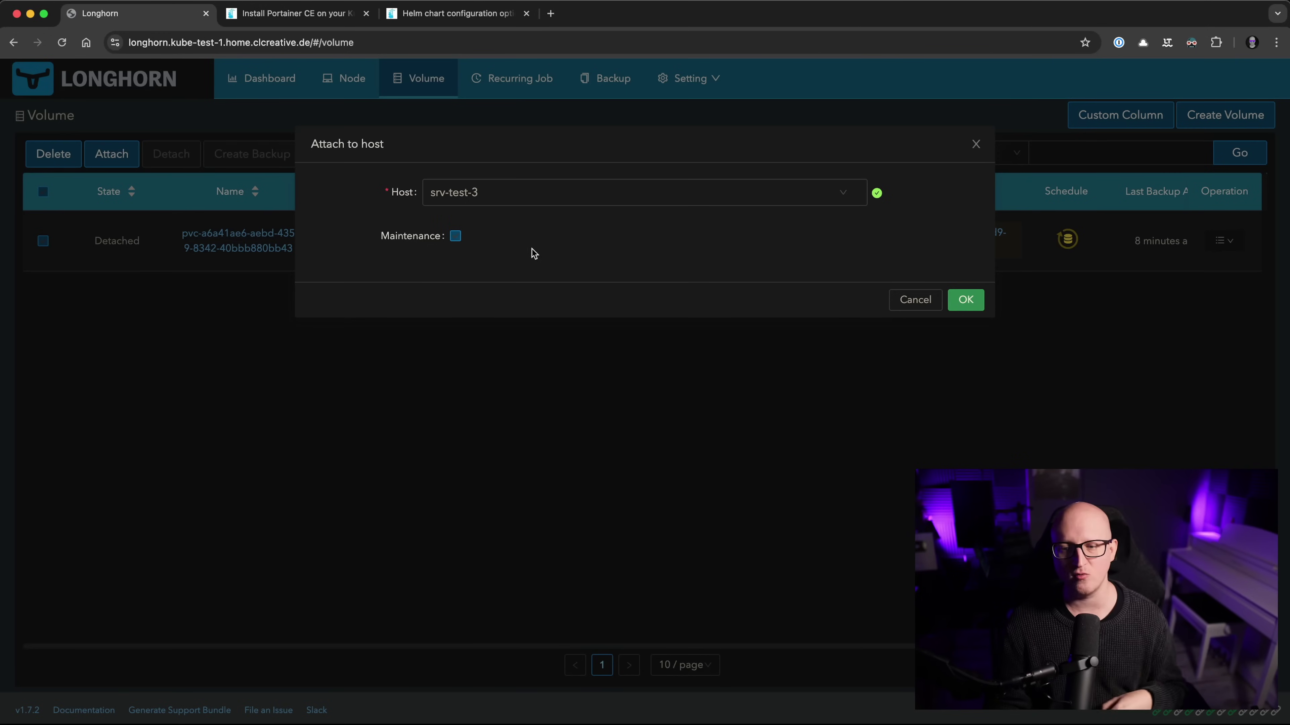
left_click(966, 299)
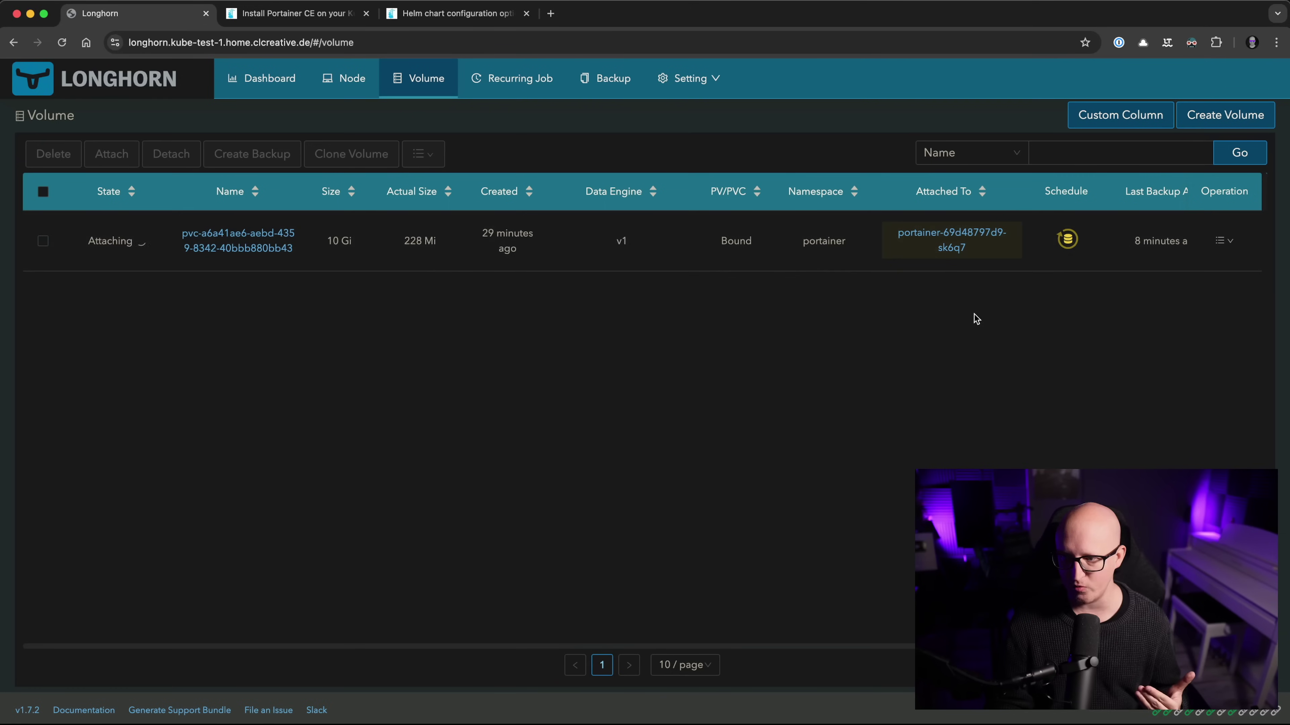
- Revert the Portainer volume to snapshot 2e1770f4
left_click(274, 252)
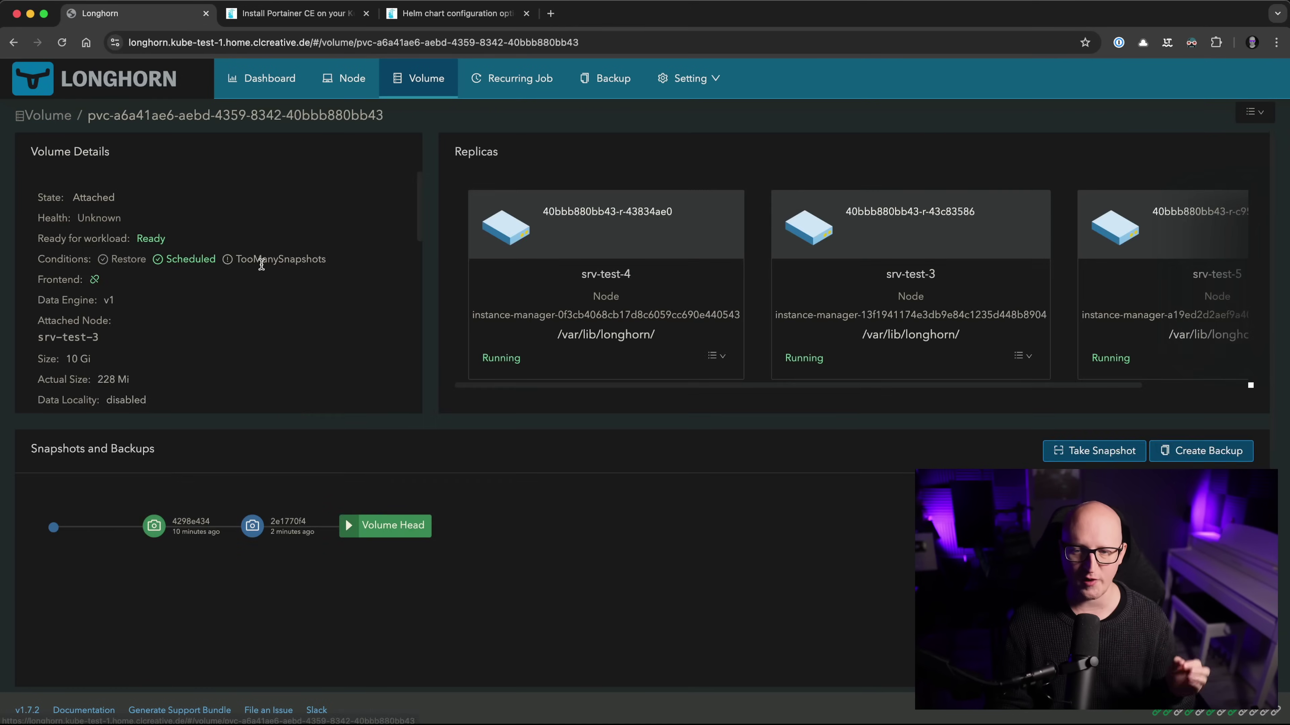
scroll(282, 432, "down", 4)
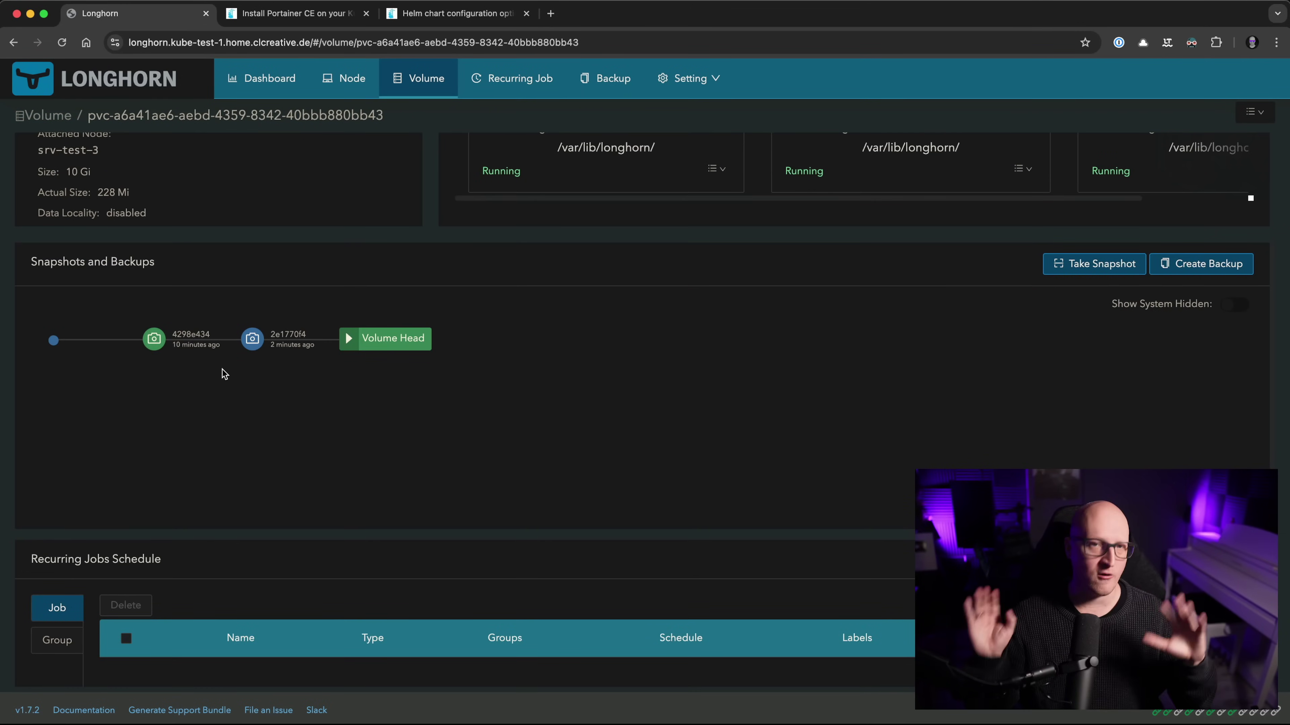
mouse_move(299, 358)
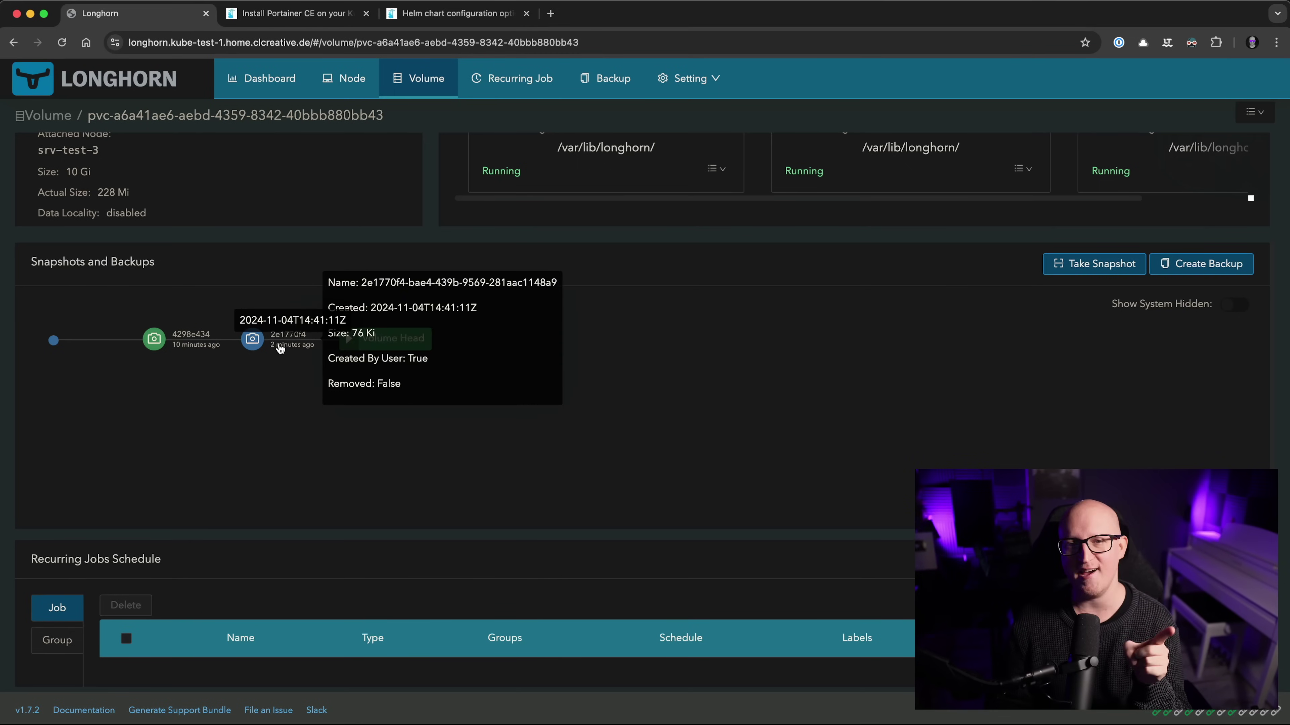
scroll(287, 375, "down", 1)
scroll(275, 356, "up", 1)
left_click(253, 336)
left_click(273, 373)
key("Return")
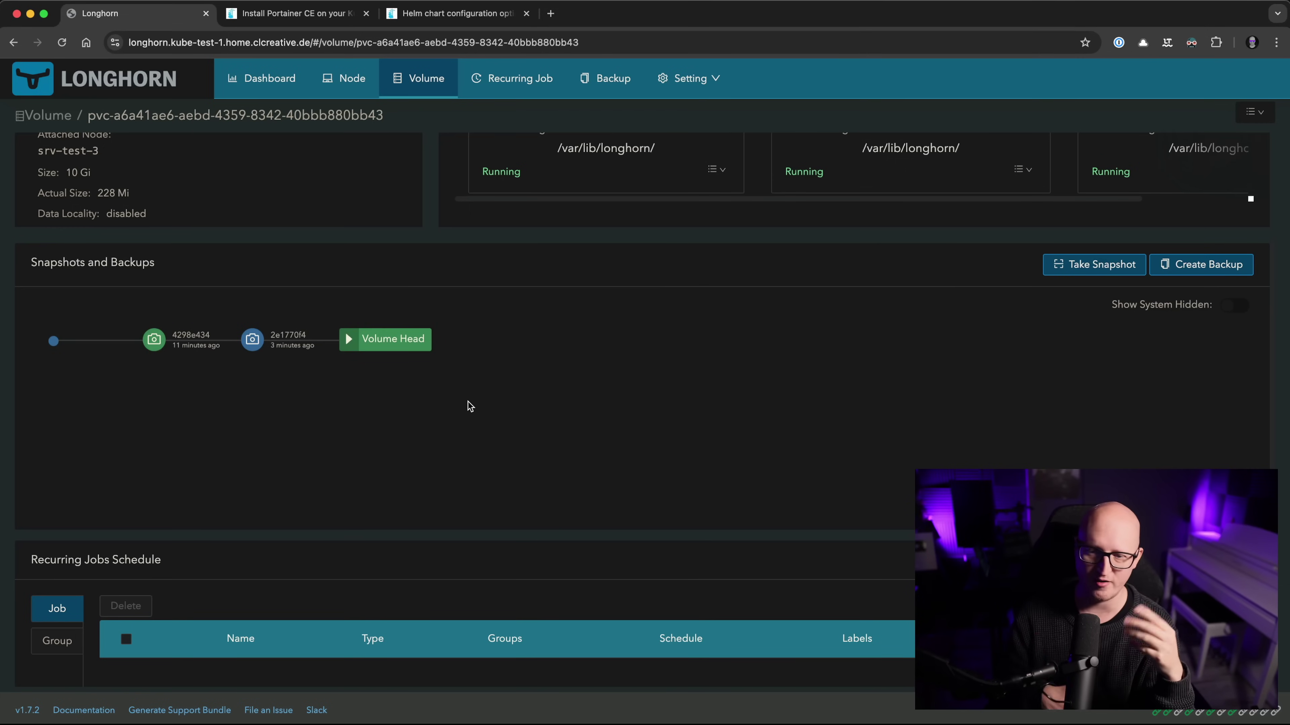
- Back in the volume list, choose Detach for the Portainer volume
scroll(472, 285, "up", 1)
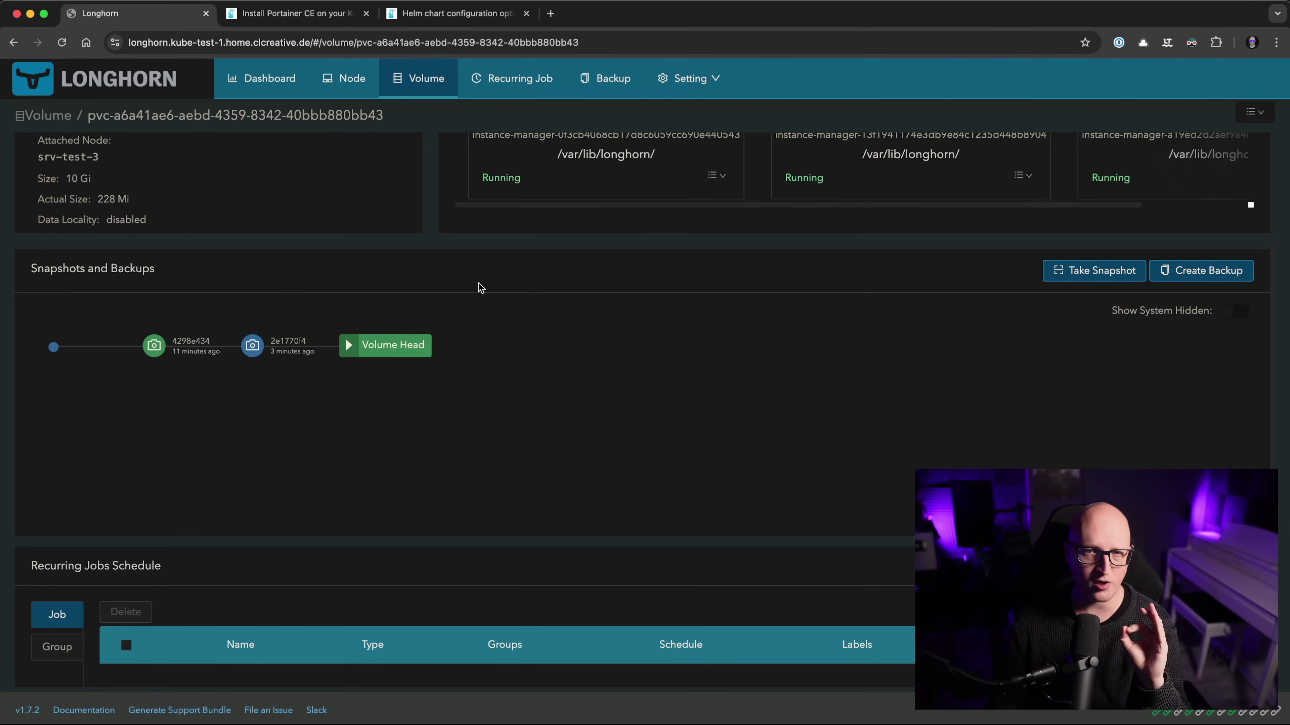
scroll(553, 345, "up", 5)
left_click(448, 96)
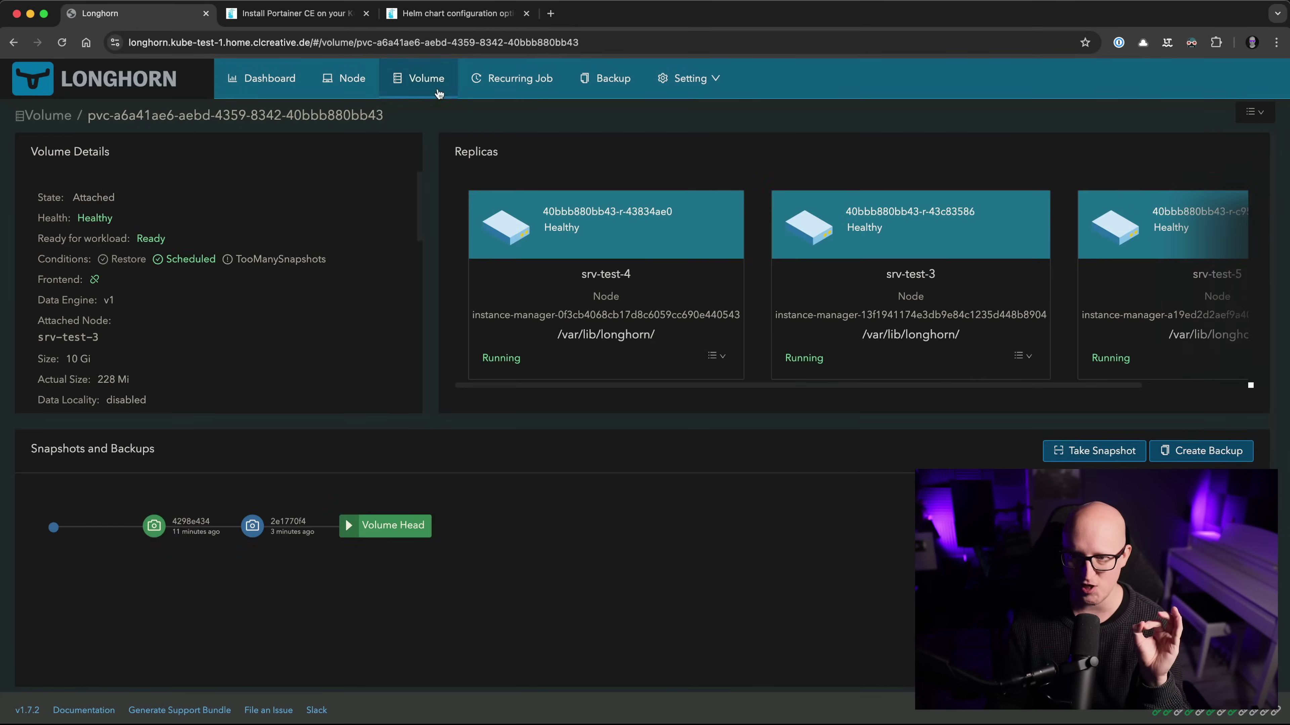
left_click(102, 246)
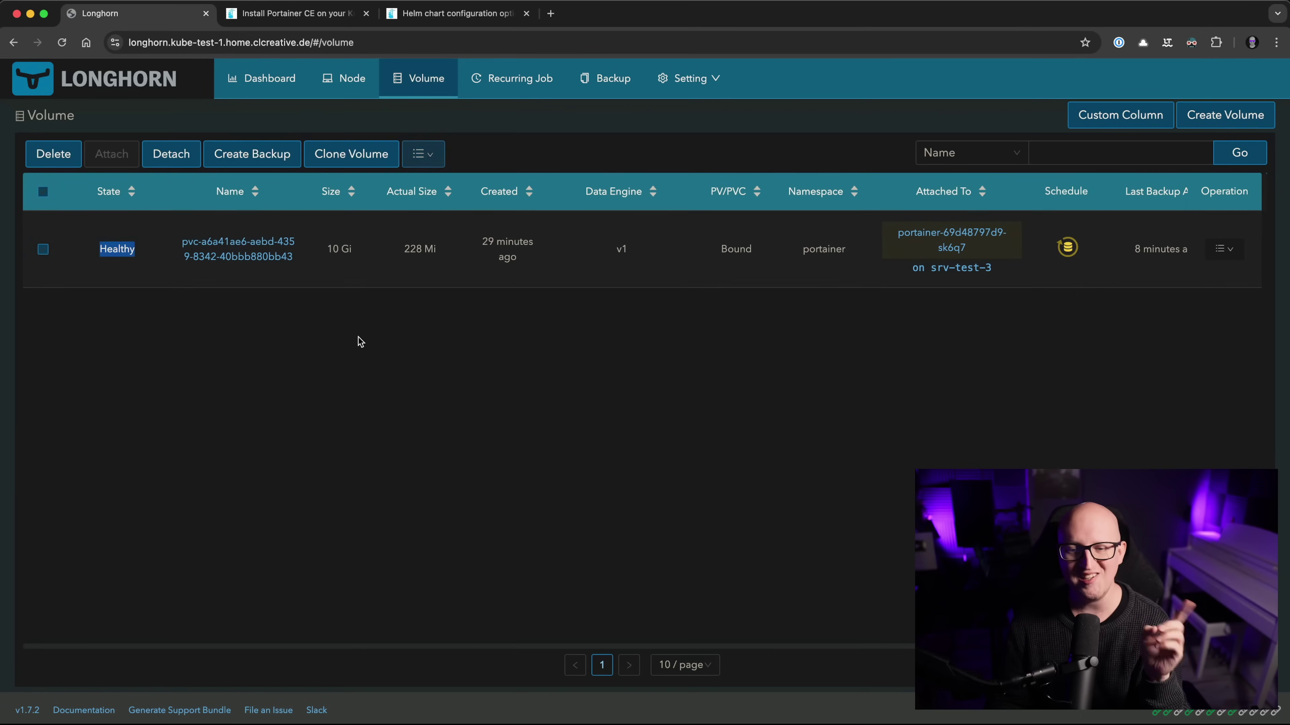
mouse_move(957, 243)
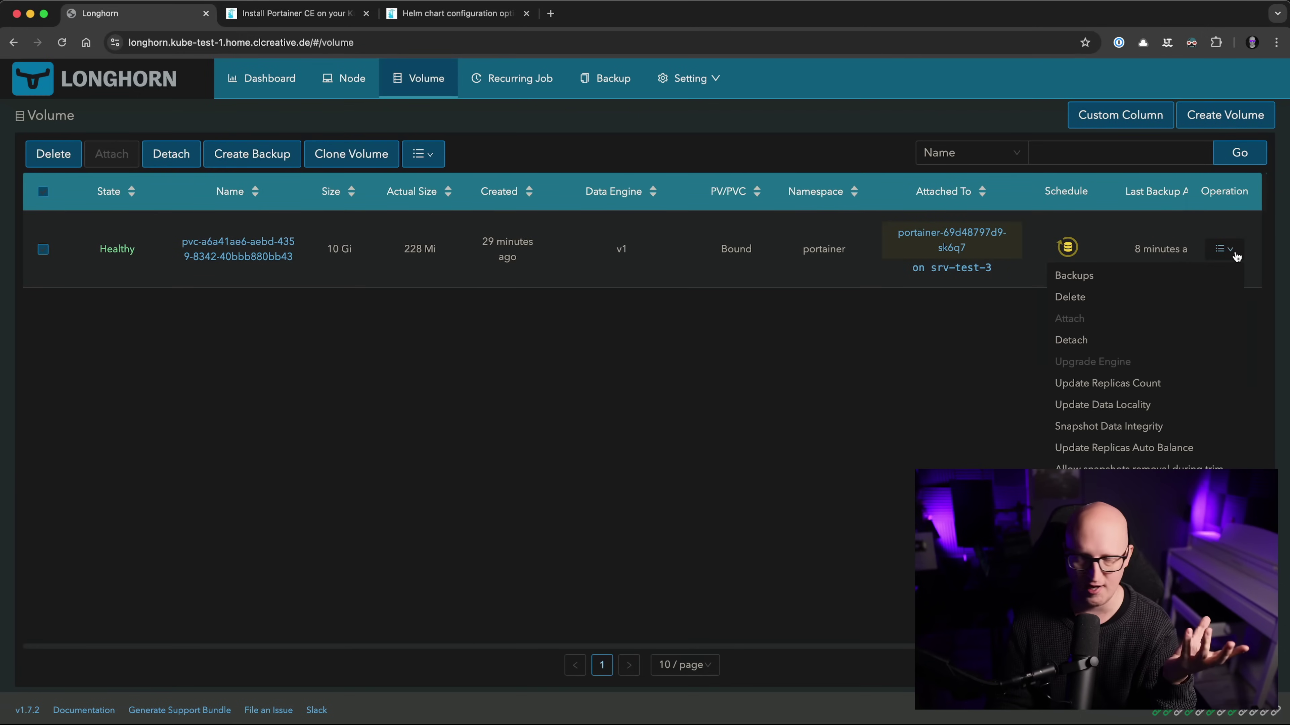
mouse_move(1225, 252)
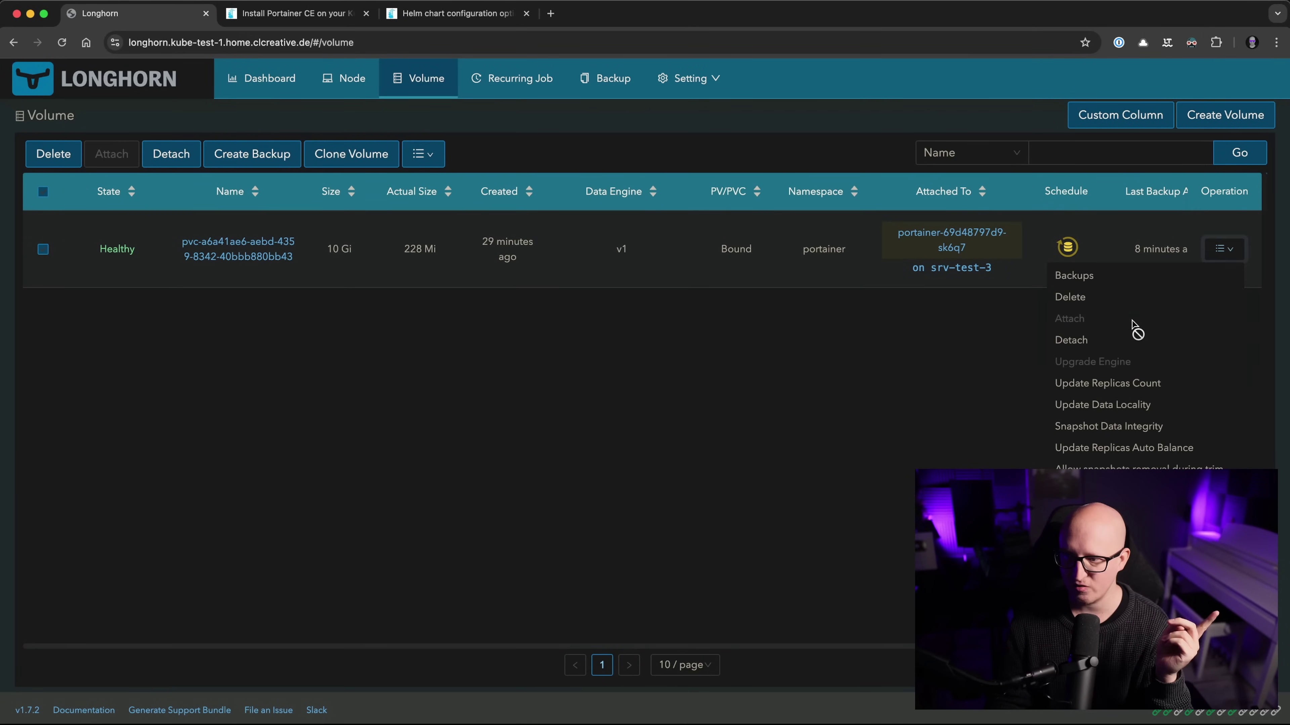
left_click(1064, 338)
- Confirm the detach, then rerun the recalled kubectl scale command to bring portainer back up
key("Return")
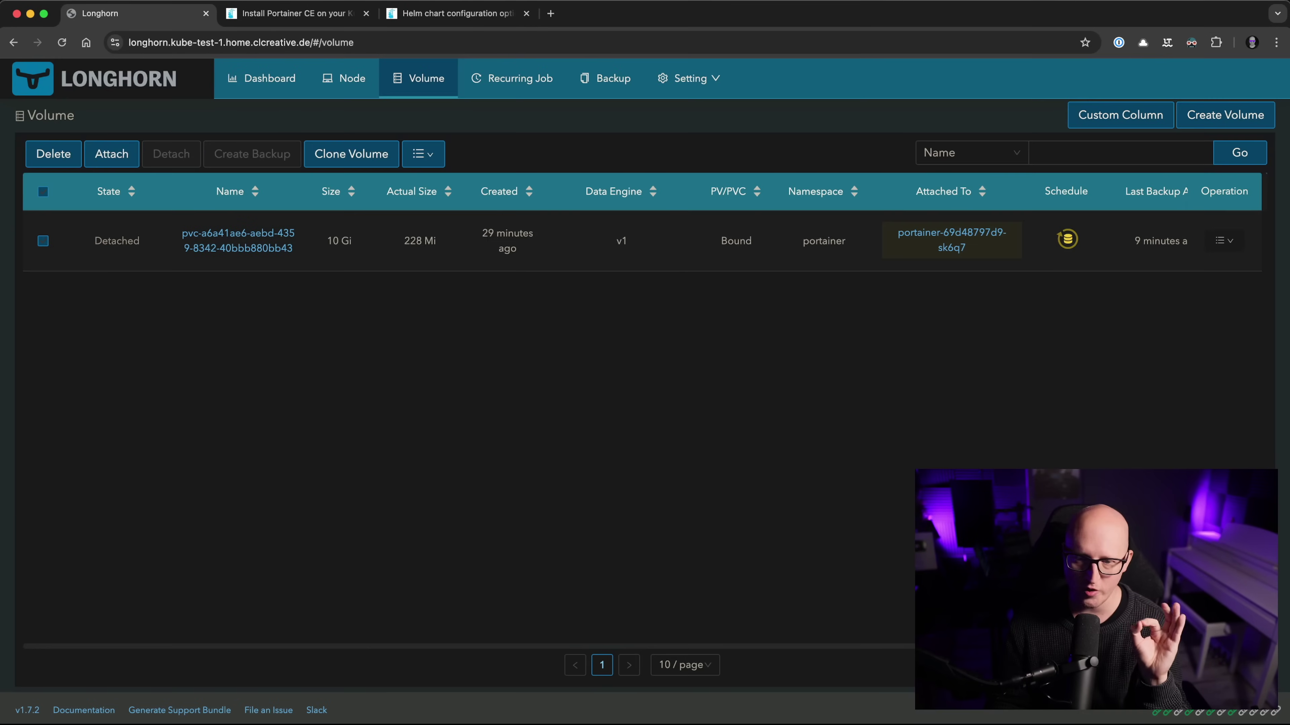
key("super+Tab")
key("Up")
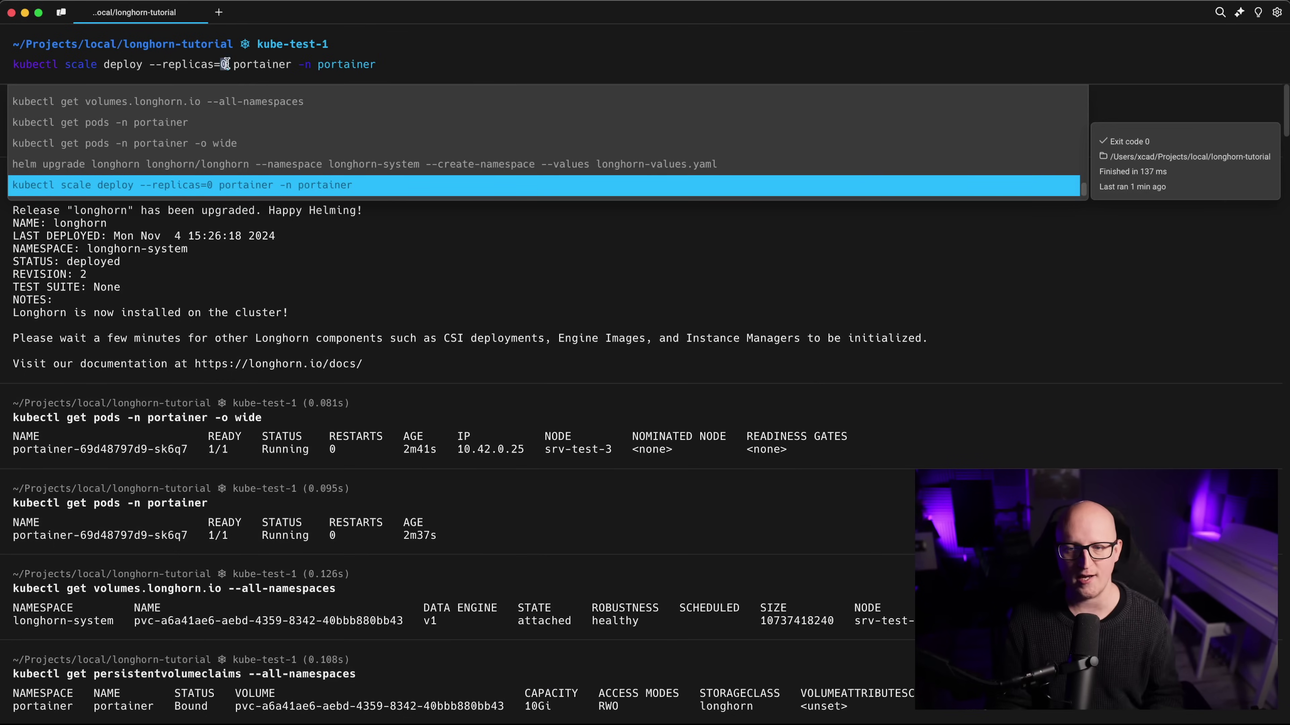
key("Return")
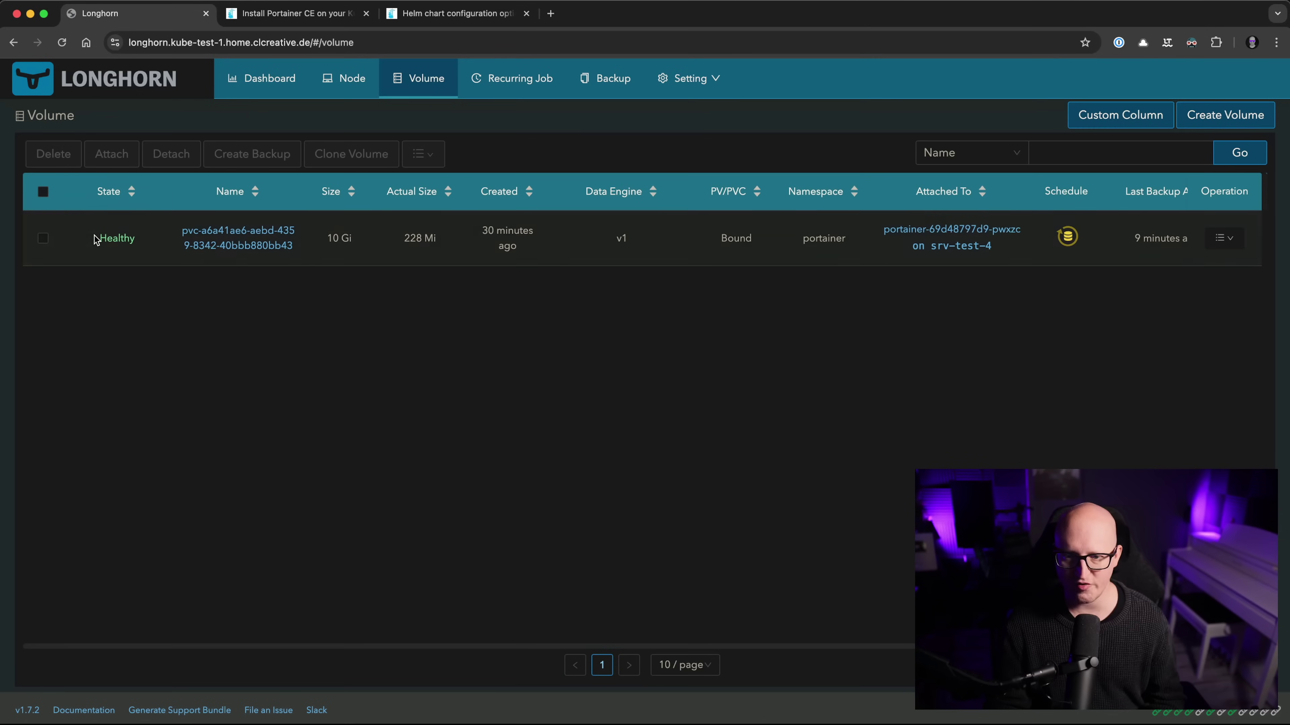
- Check the reattached volume in Longhorn, then log in to Portainer as testuser with its password
left_click(304, 249)
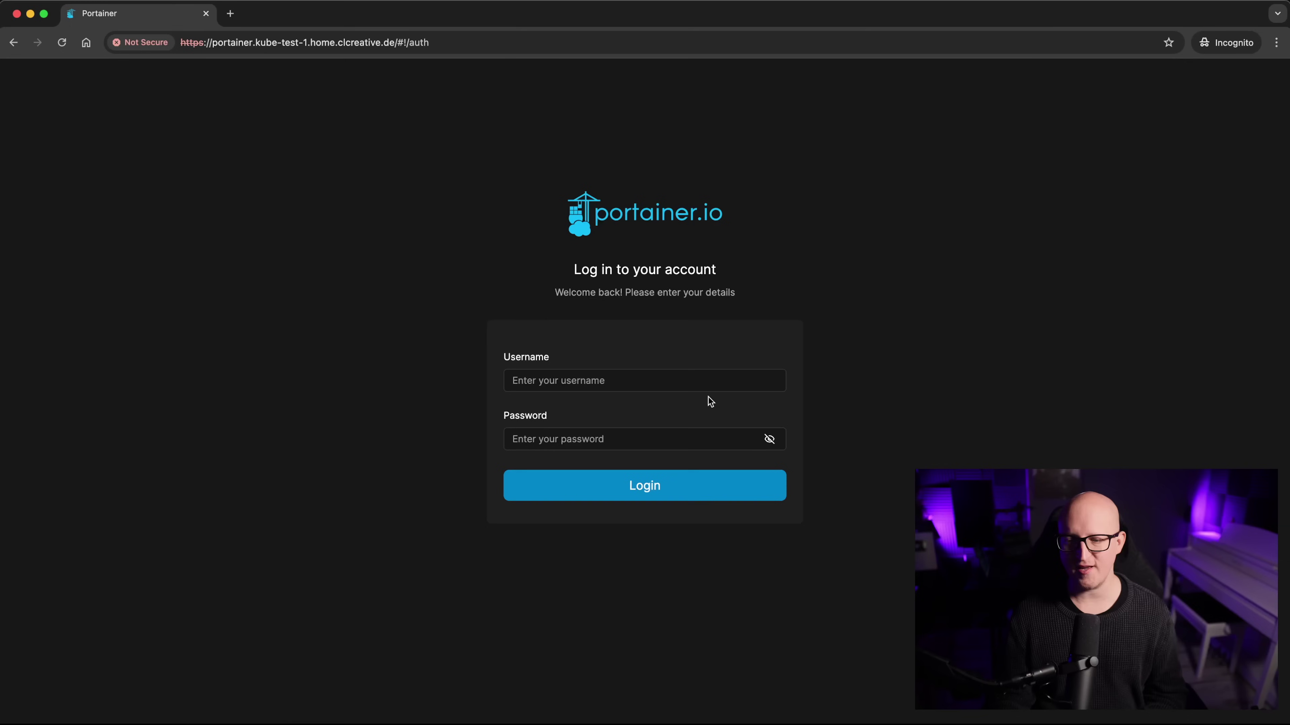
left_click(700, 378)
type("testuser")
key("Tab")
type("*************")
key("Return")
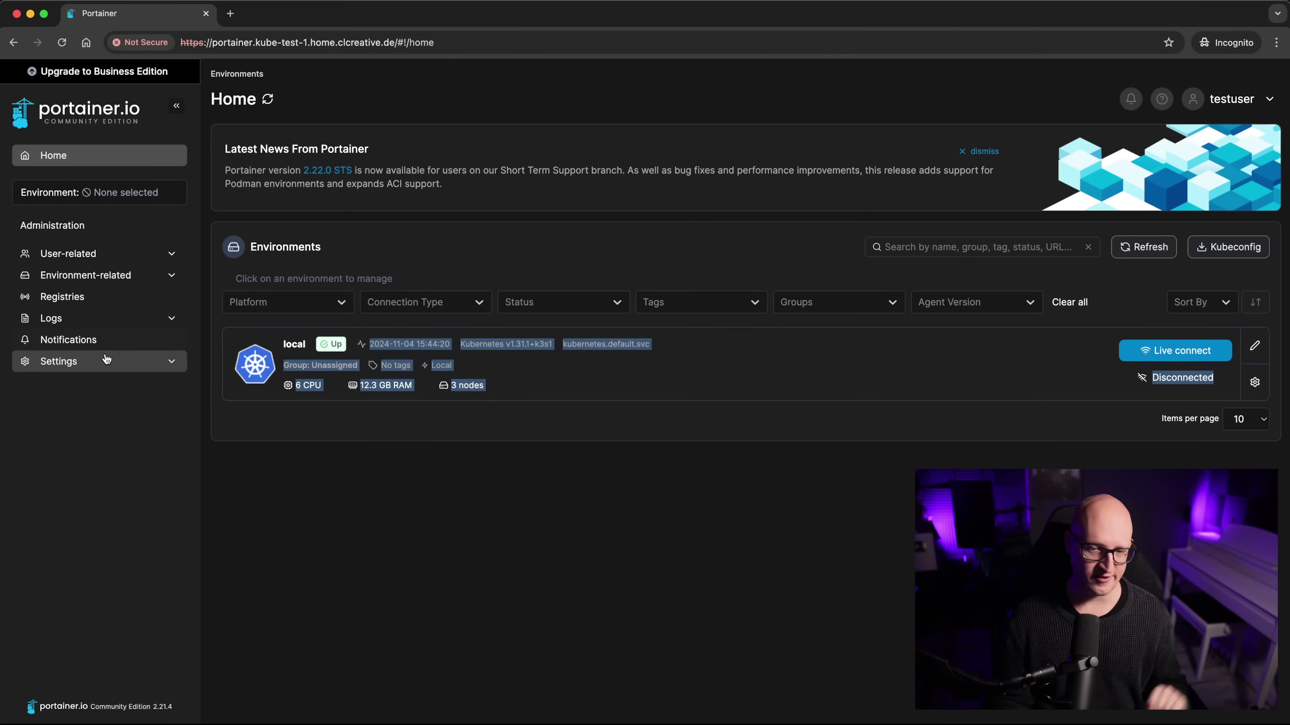
- Open Portainer's Settings > Users list showing admin and testuser, then bring up Chrome's window list
left_click(106, 359)
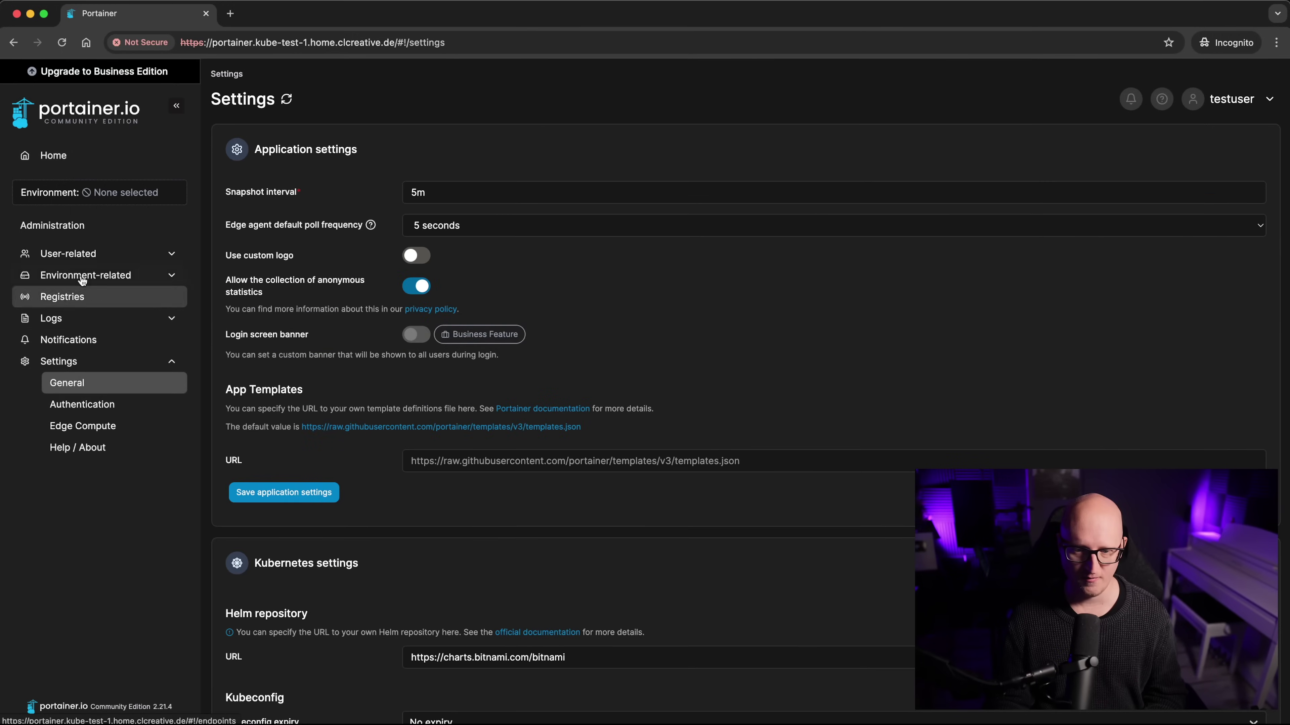
left_click(68, 253)
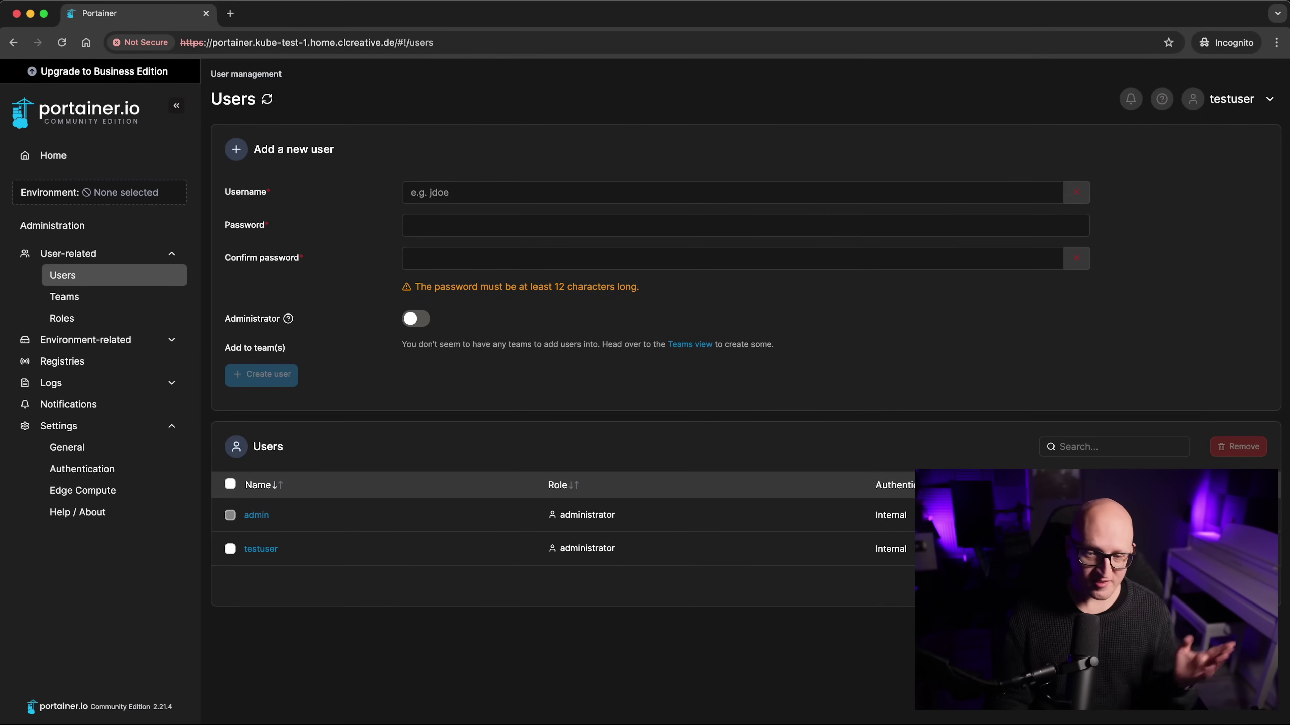
right_click(30, 603)
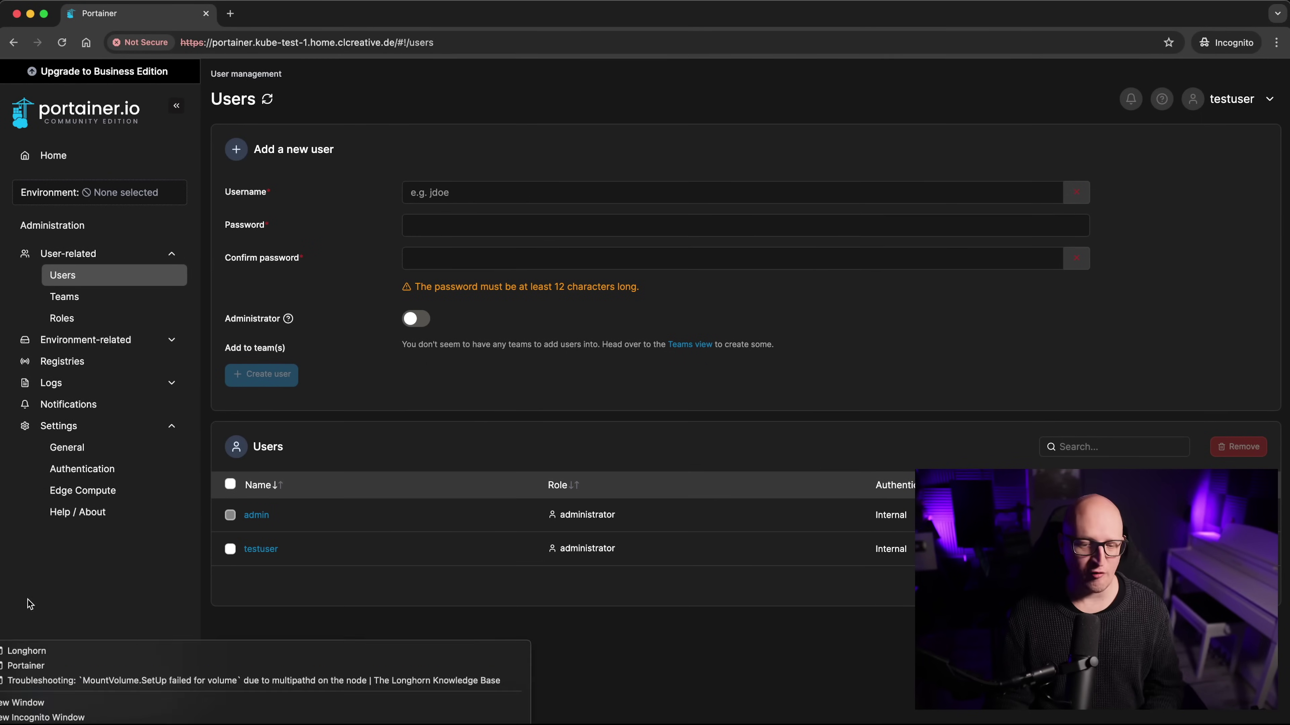
right_click(25, 661)
- Switch back to Longhorn and look over the Node and Volume pages
right_click(23, 668)
left_click(4, 650)
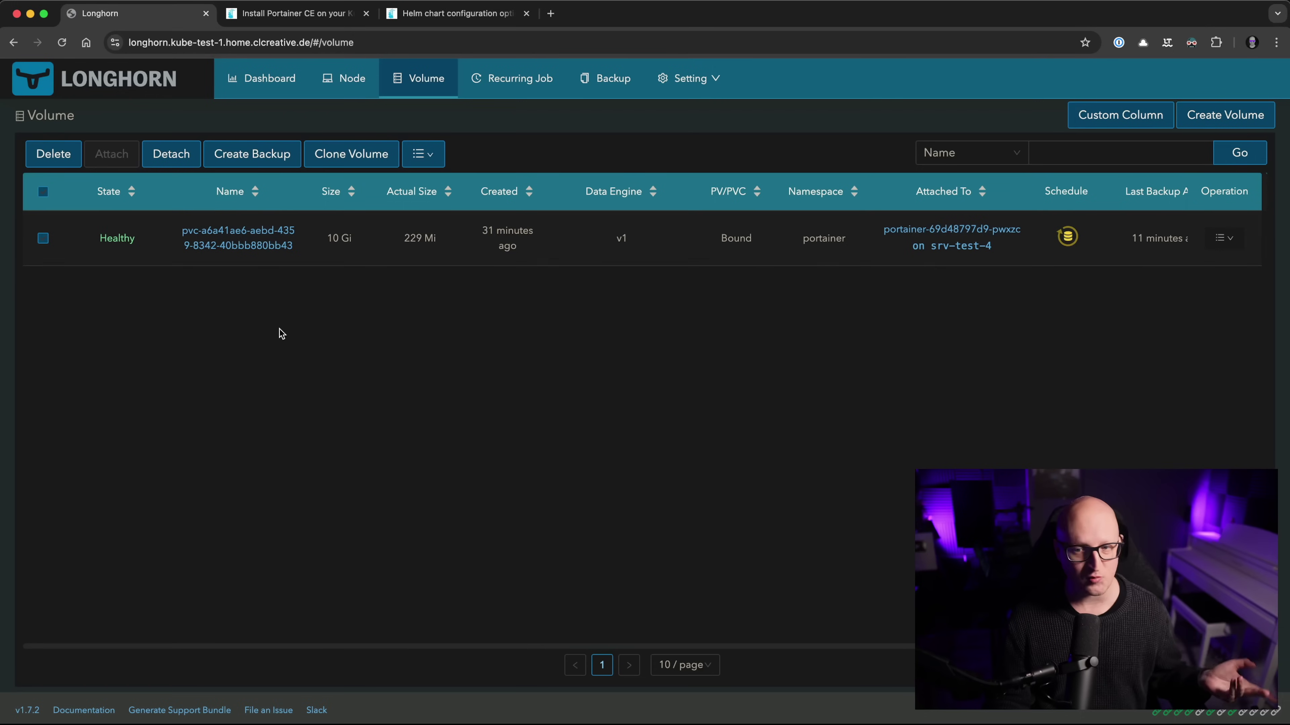
left_click(345, 80)
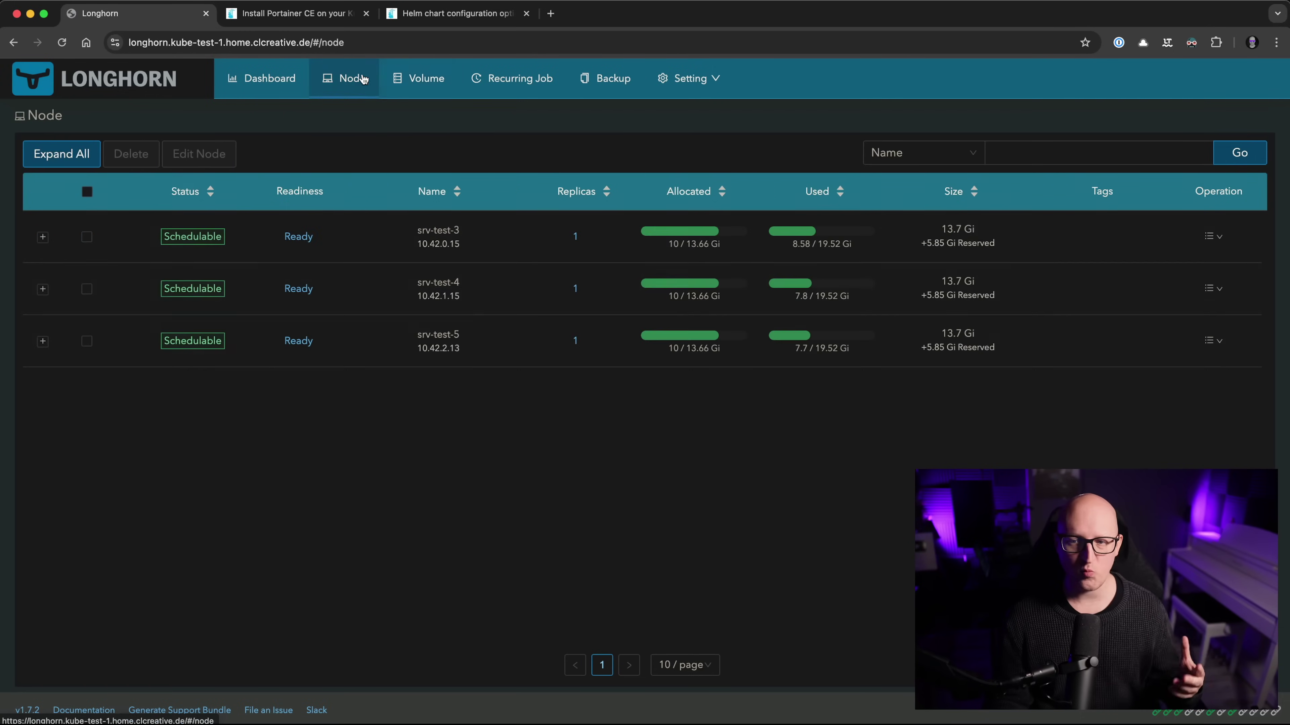
left_click(424, 76)
- Back up snapshot 2e1770f4 of the Portainer volume, producing backup-eaa984386a204e36
left_click(245, 227)
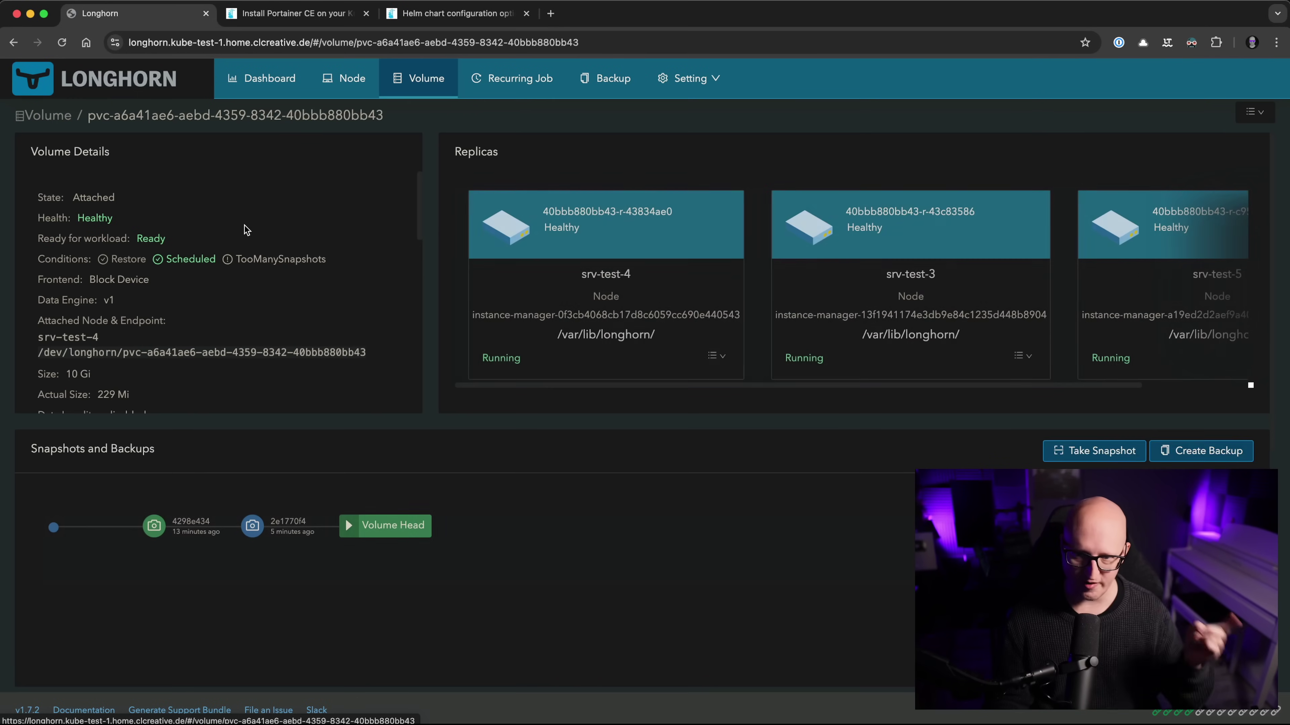
scroll(288, 461, "down", 1)
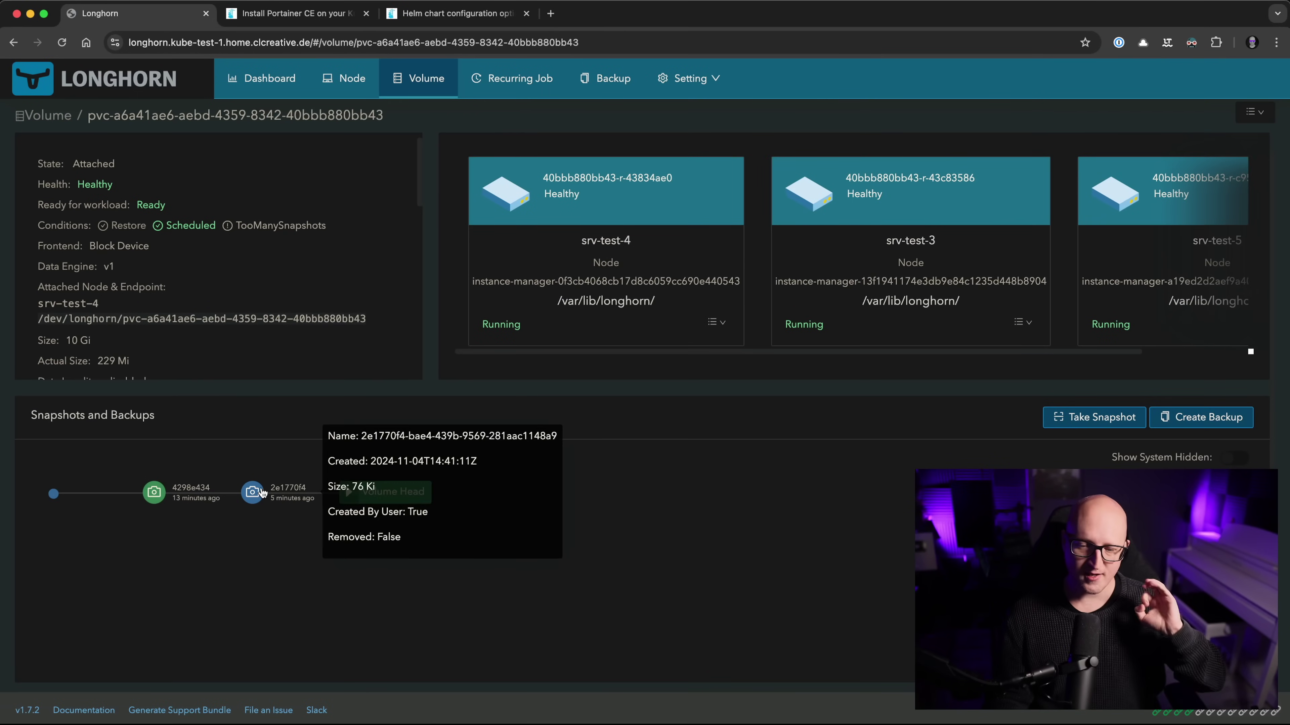
left_click(251, 496)
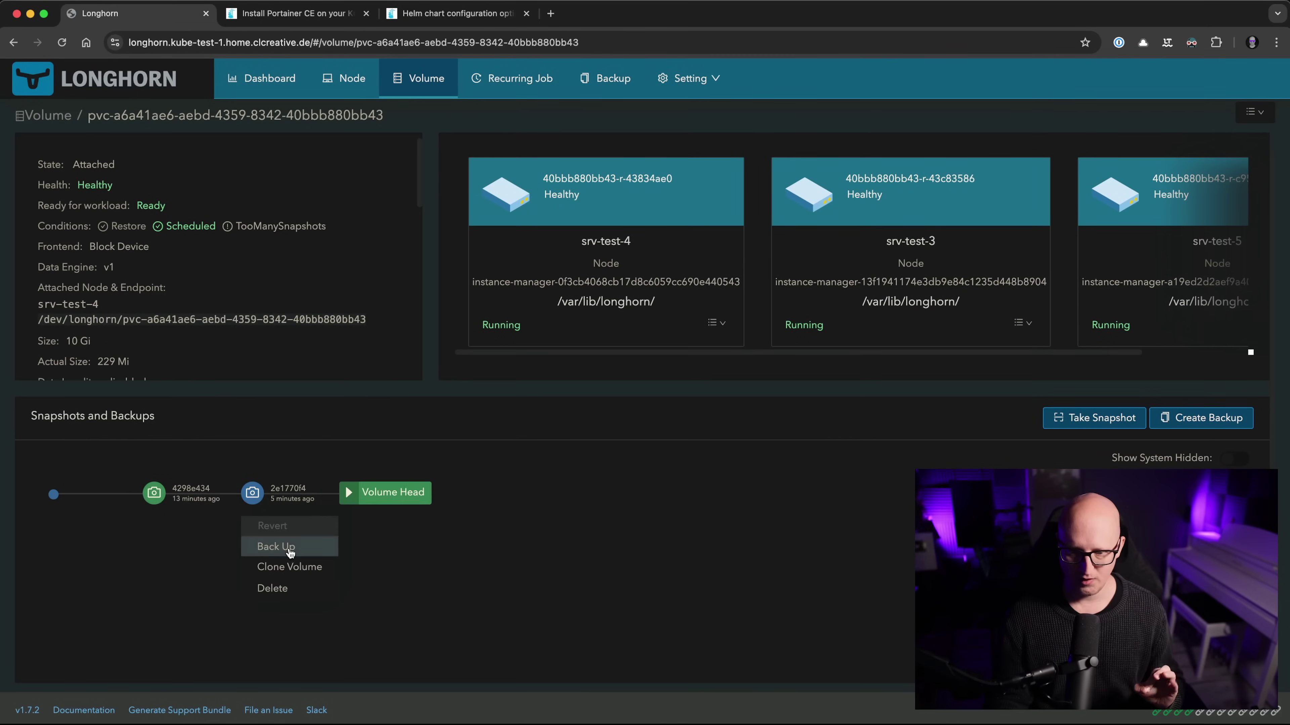
left_click(274, 547)
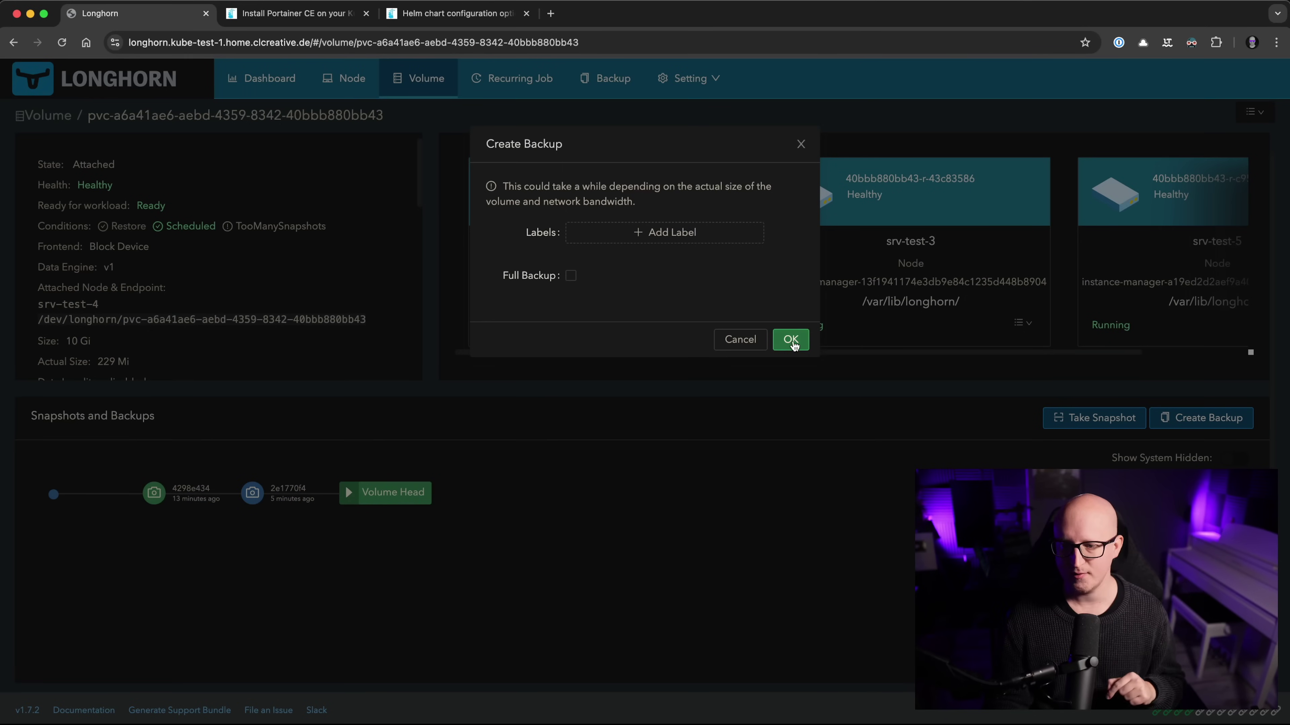
left_click(789, 338)
mouse_move(248, 503)
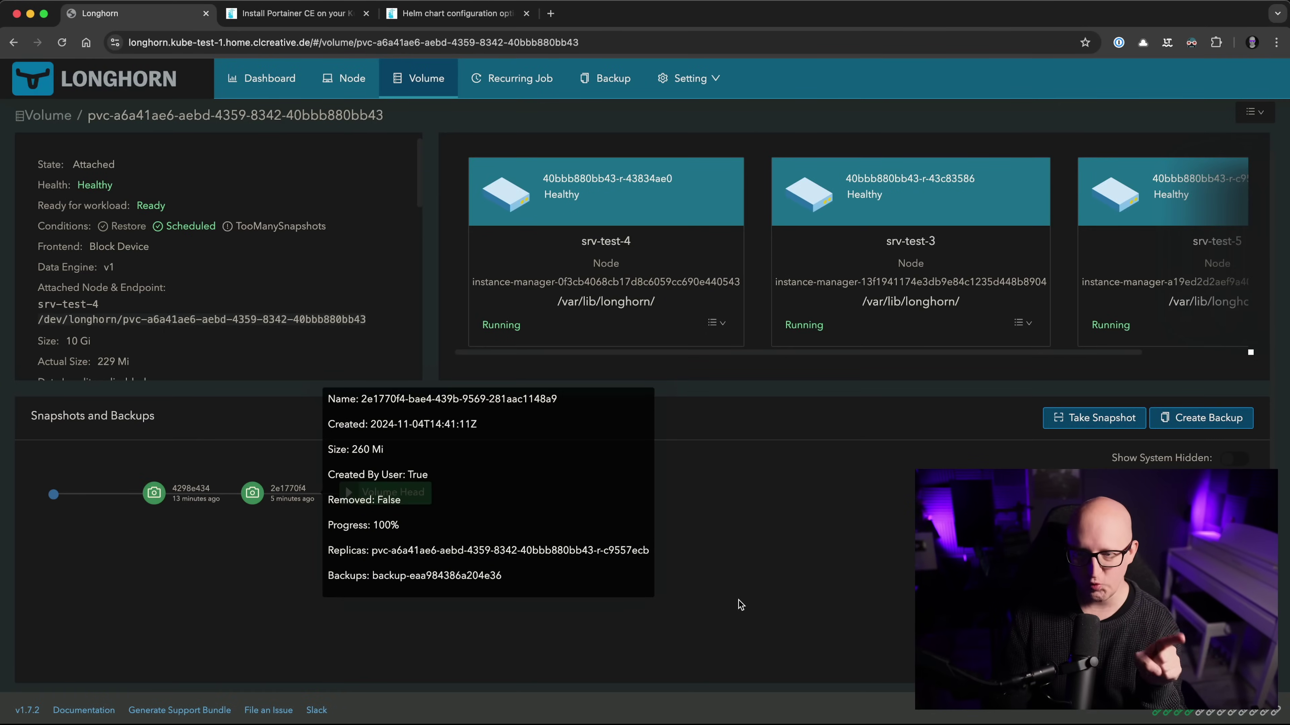
- Confirm the Portainer volume's two completed backups, the latest a few seconds ago, then return to the volume list
left_click(595, 79)
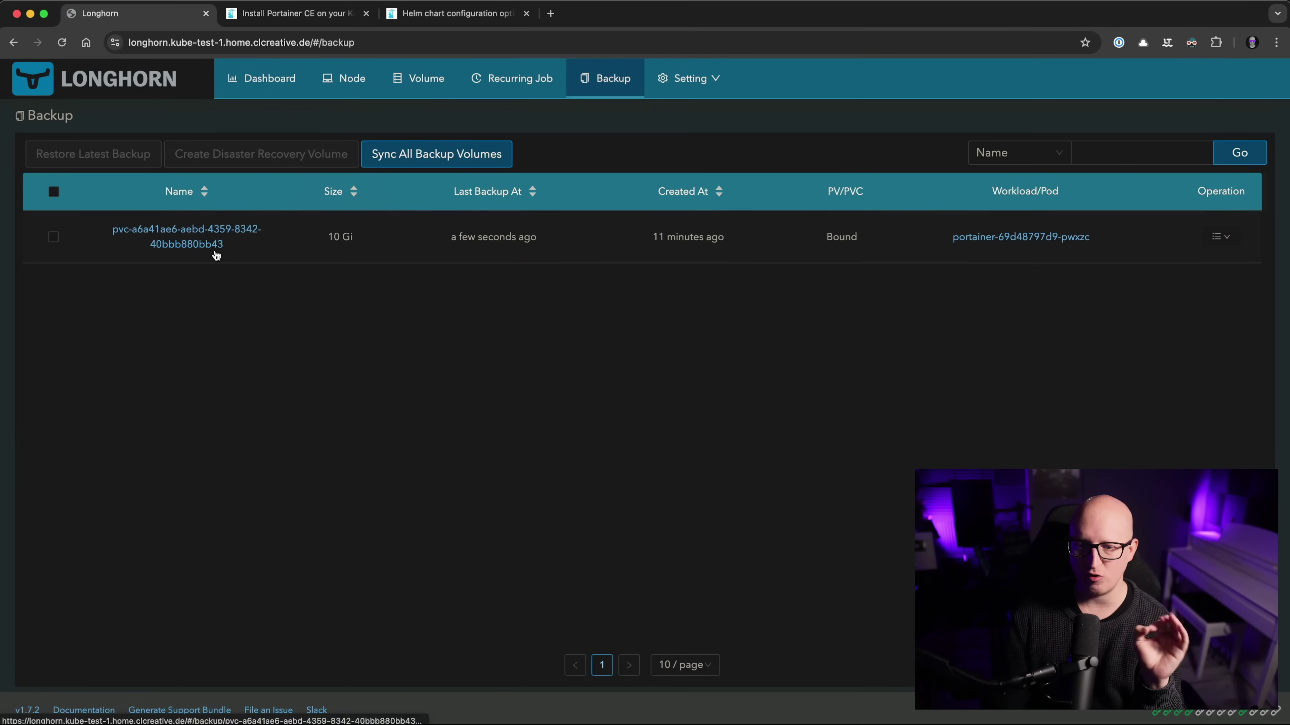
left_click_drag(448, 238, 537, 237)
left_click(510, 320)
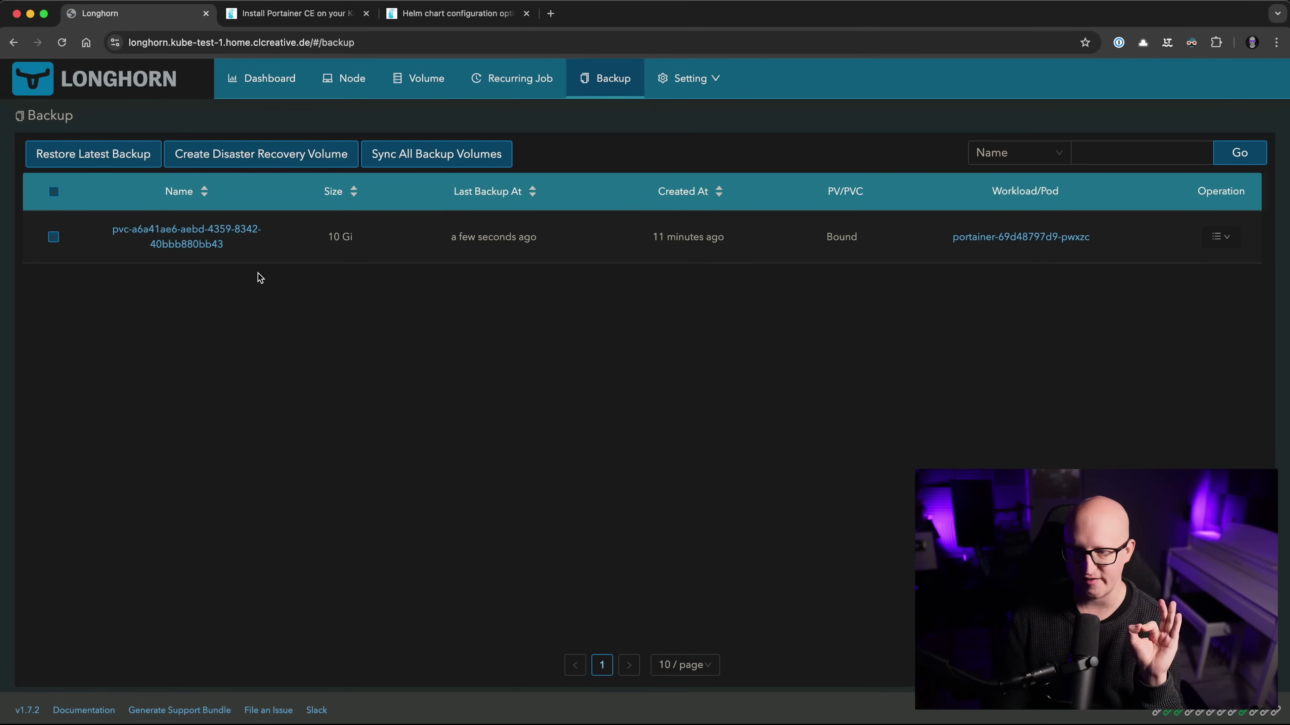
left_click(195, 245)
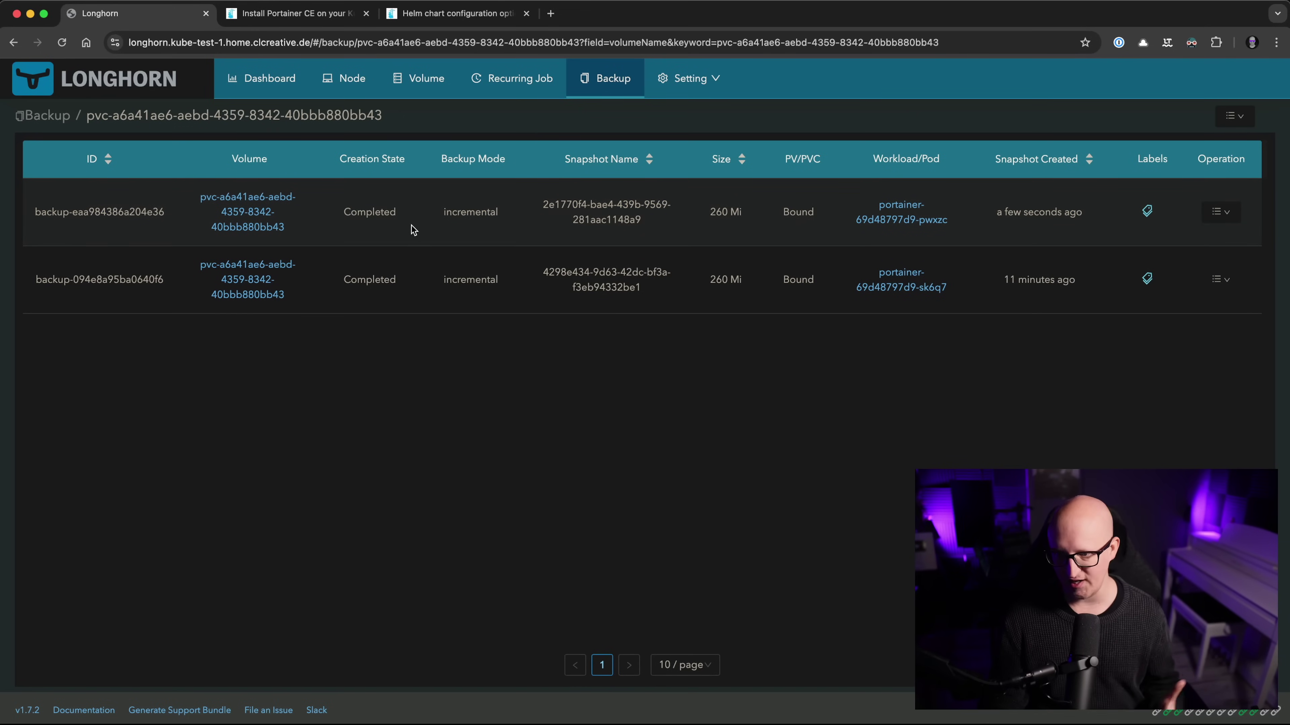
left_click(419, 78)
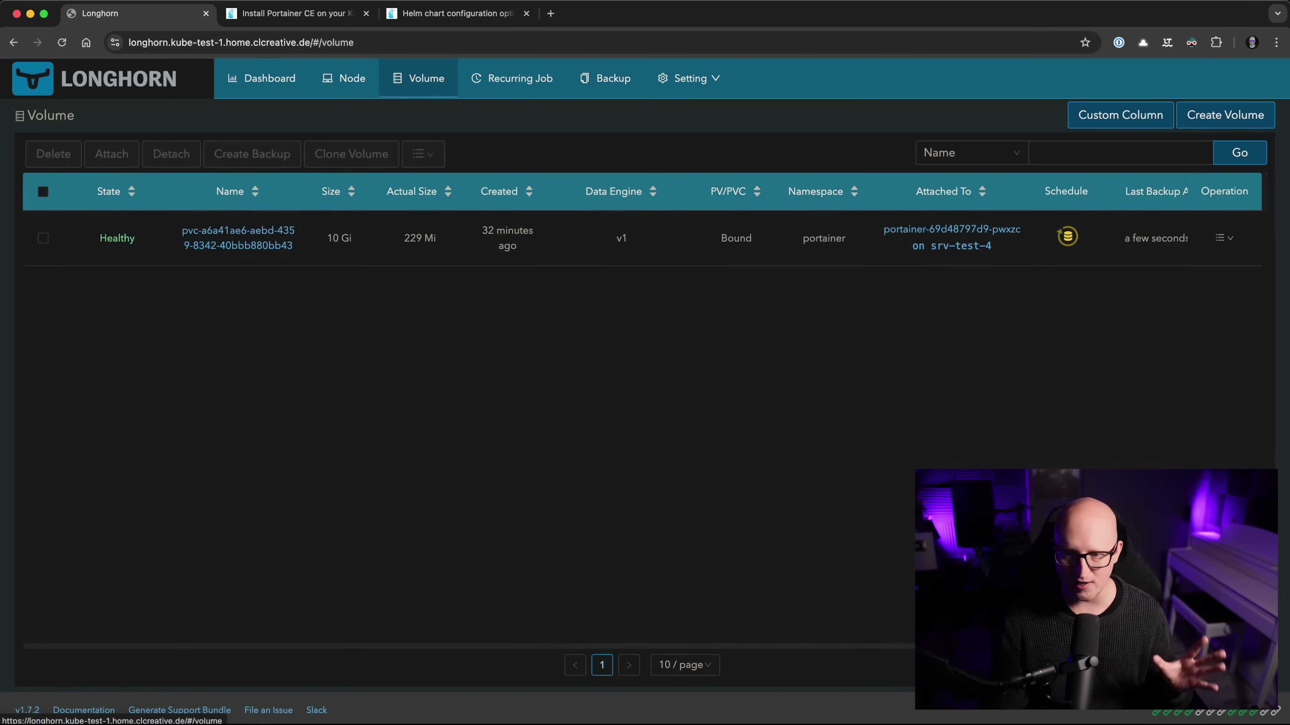
- Uninstall the Portainer release in Warp with 'helm uninstall portainer -n portainer'
key("super+Tab")
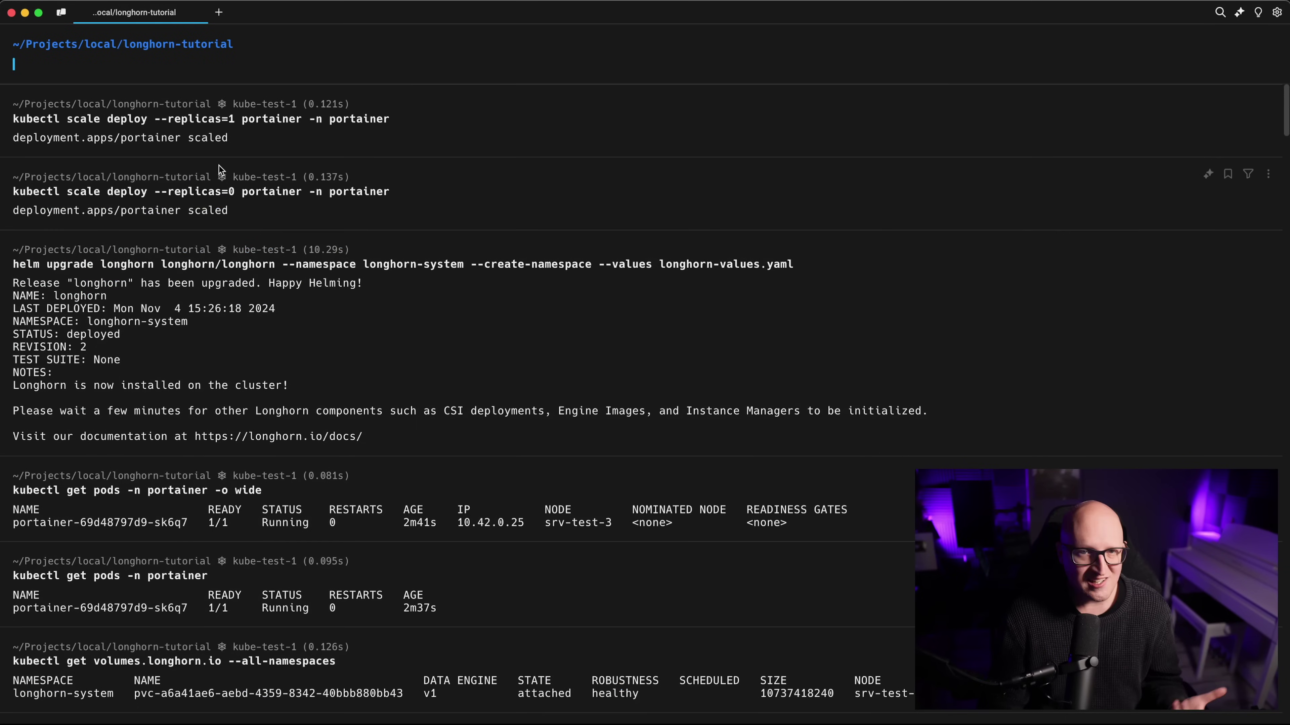
type("helm uninstall portainer -n portainer")
key("Return")
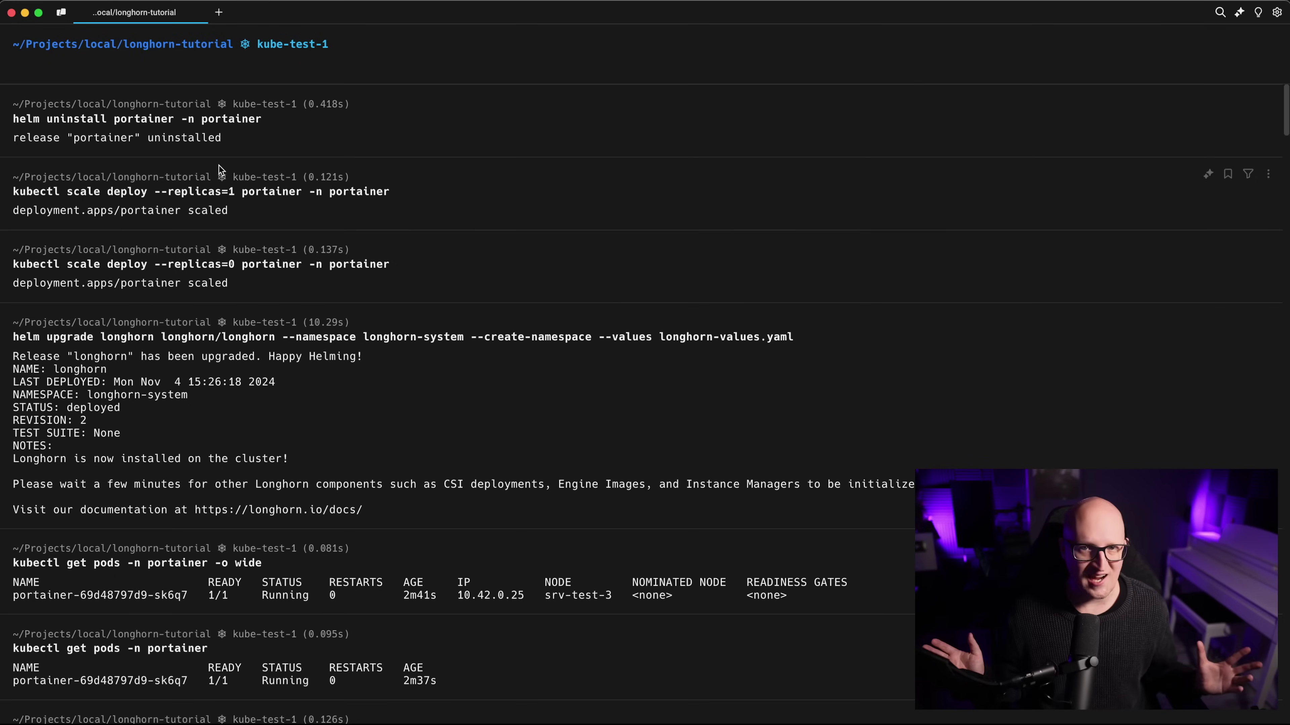
key("super+Tab")
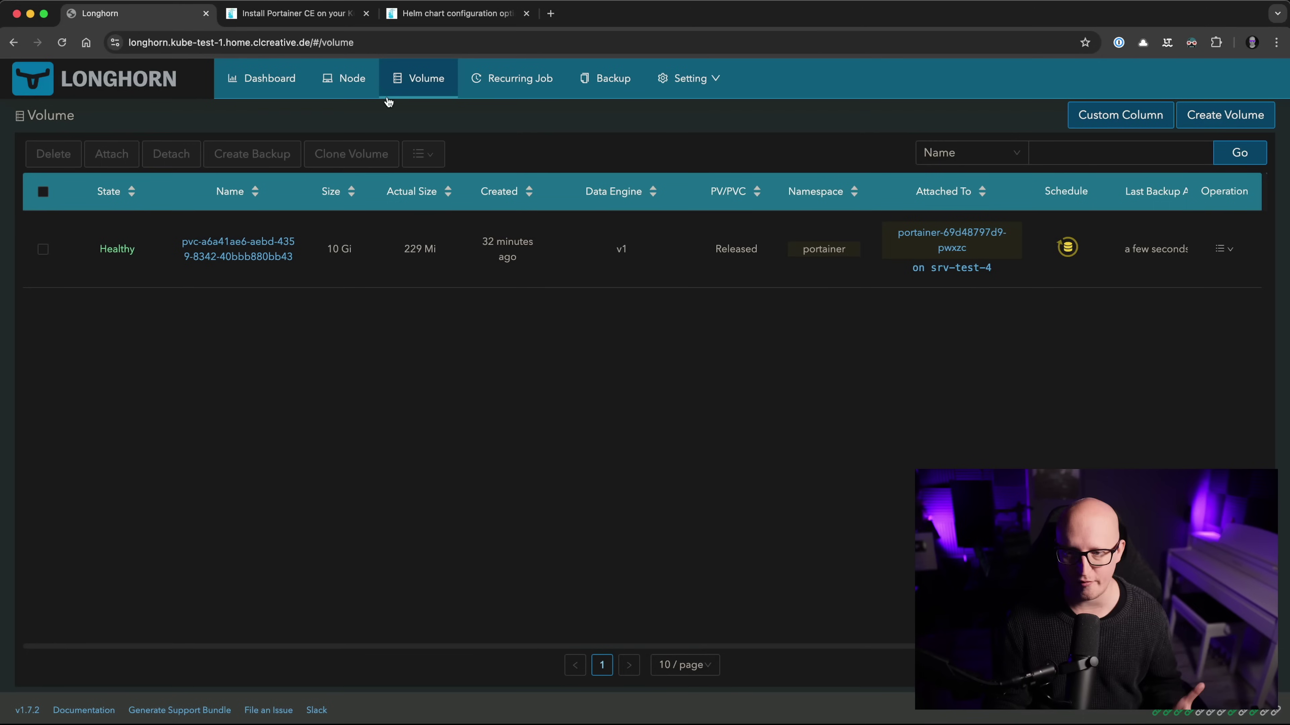
- Show the released Portainer volume's backup list: two completed 260 Mi incremental backups, newest at 14:46:20Z
left_click(615, 84)
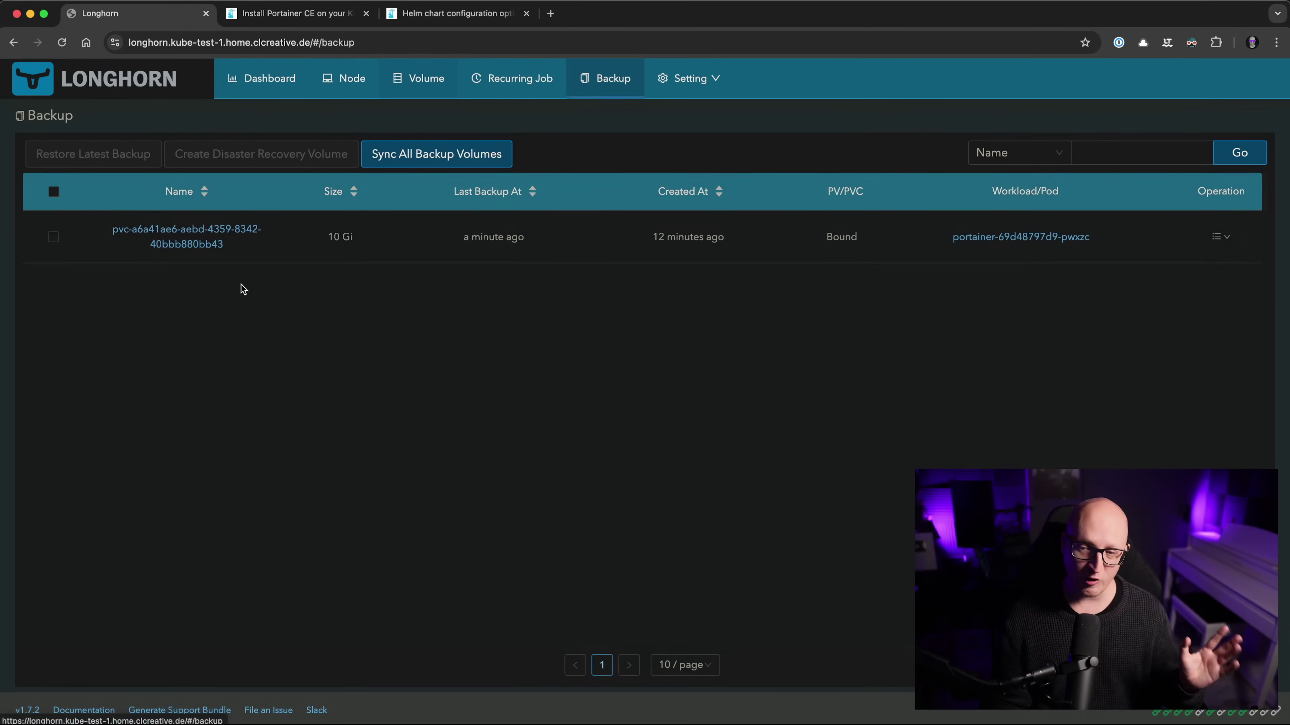
left_click(193, 238)
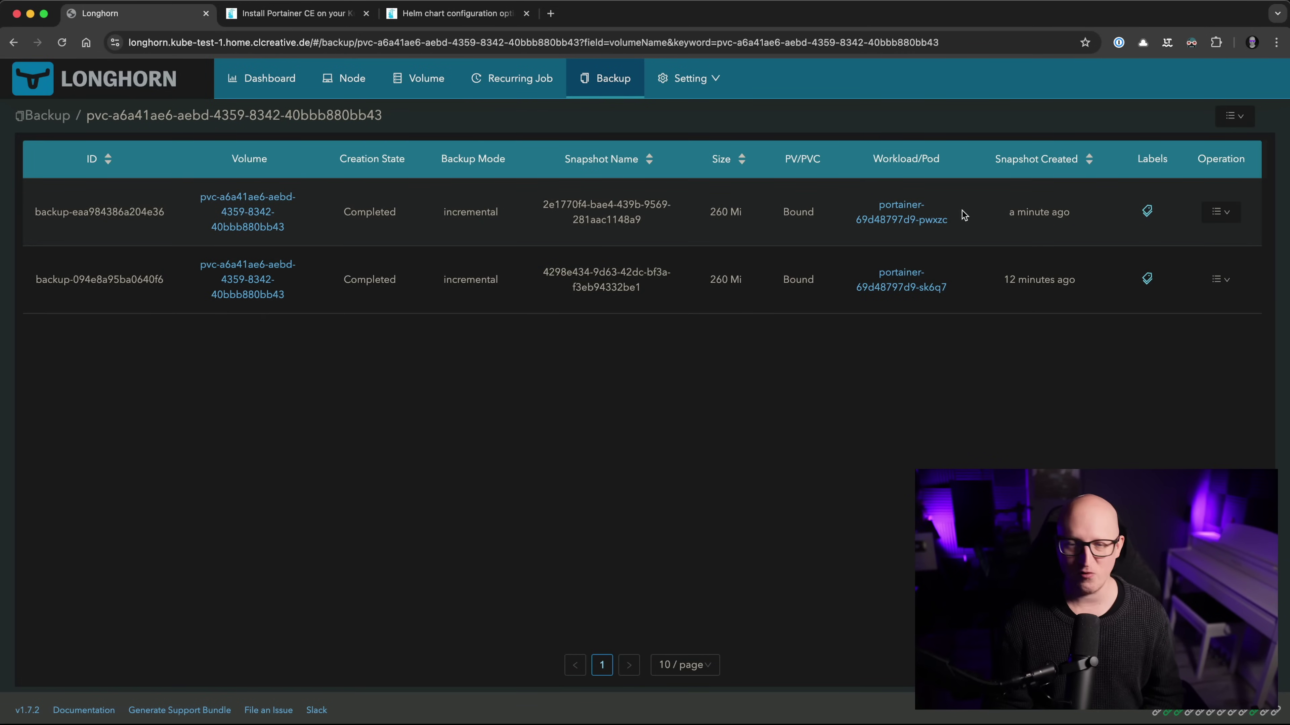
left_click(606, 78)
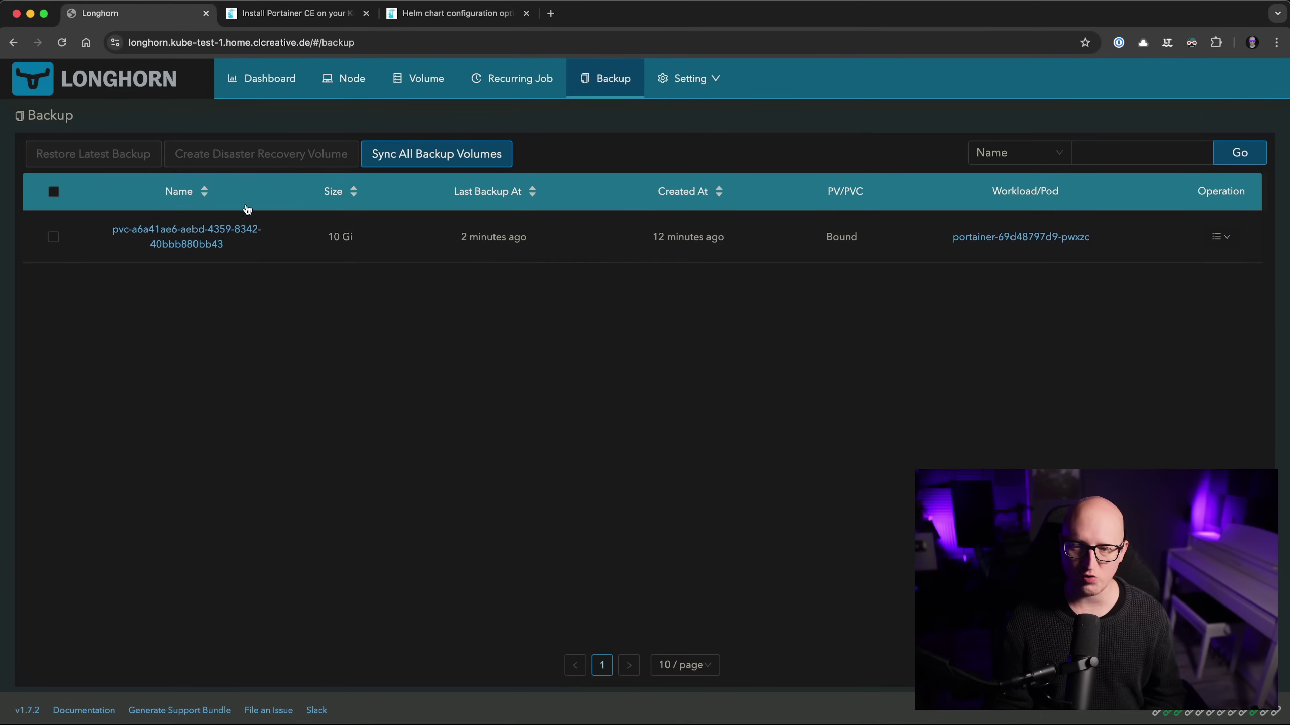
left_click(1219, 237)
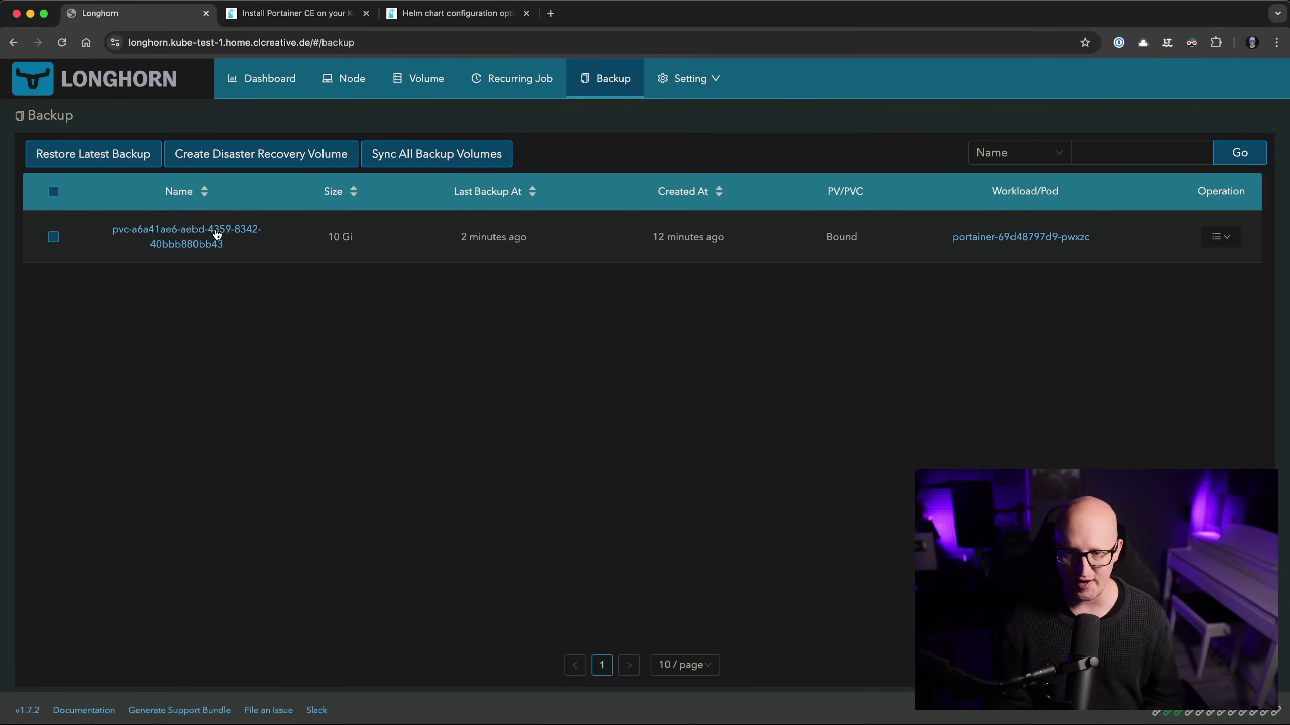
left_click(216, 241)
left_click_drag(502, 246, 504, 290)
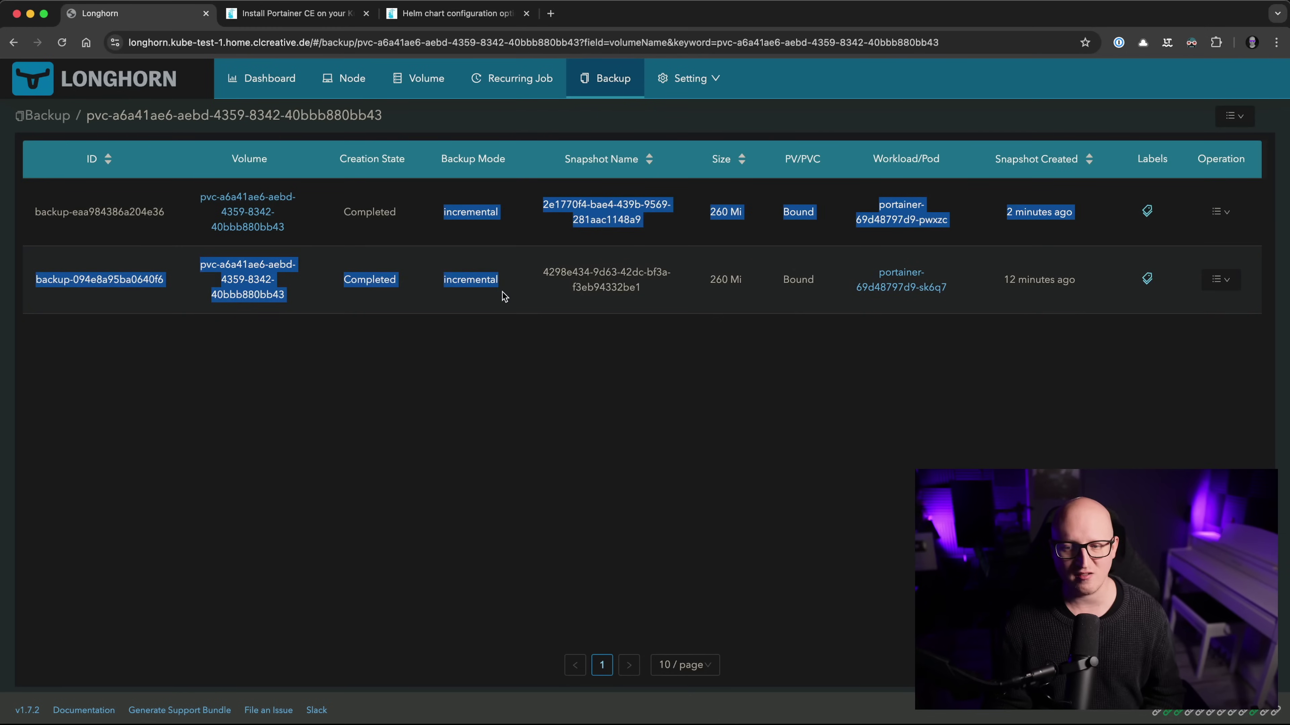
left_click(550, 389)
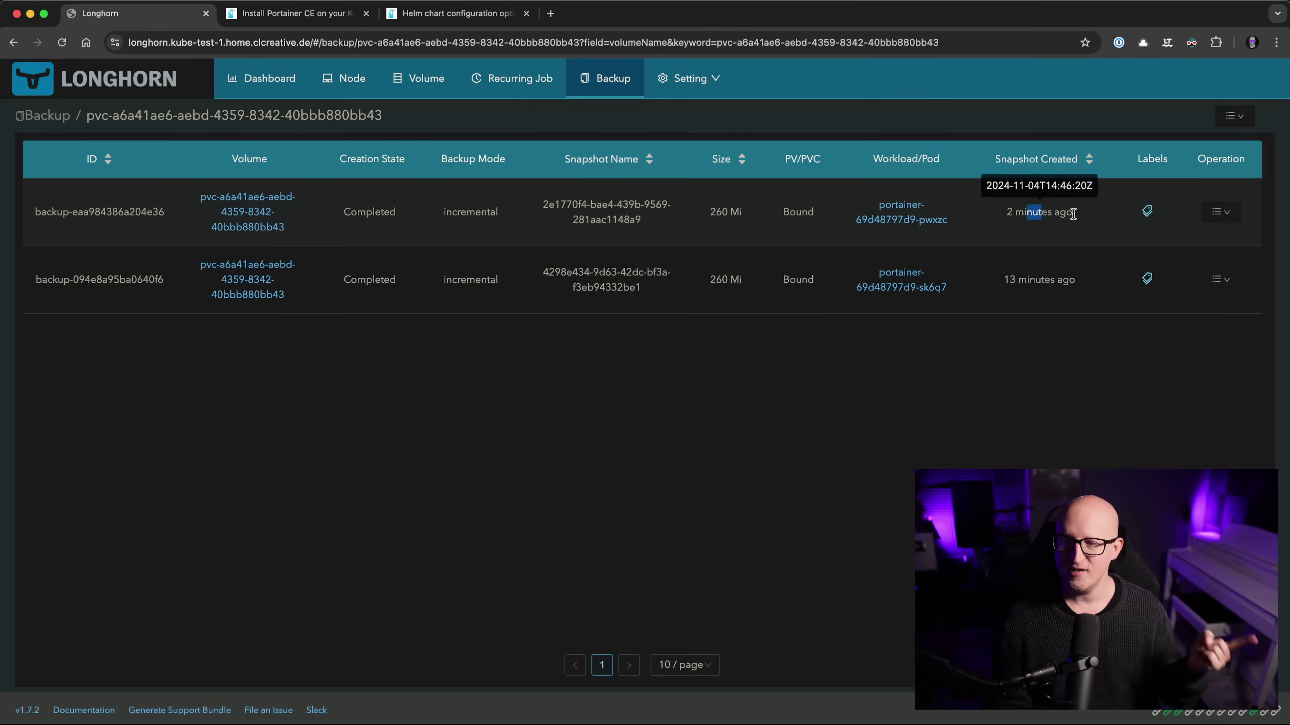
- Set up restoring backup-eaa984386a204e36 with Use Previous Name, 3 replicas and ReadWriteOnce access
mouse_move(1216, 214)
left_click(1226, 259)
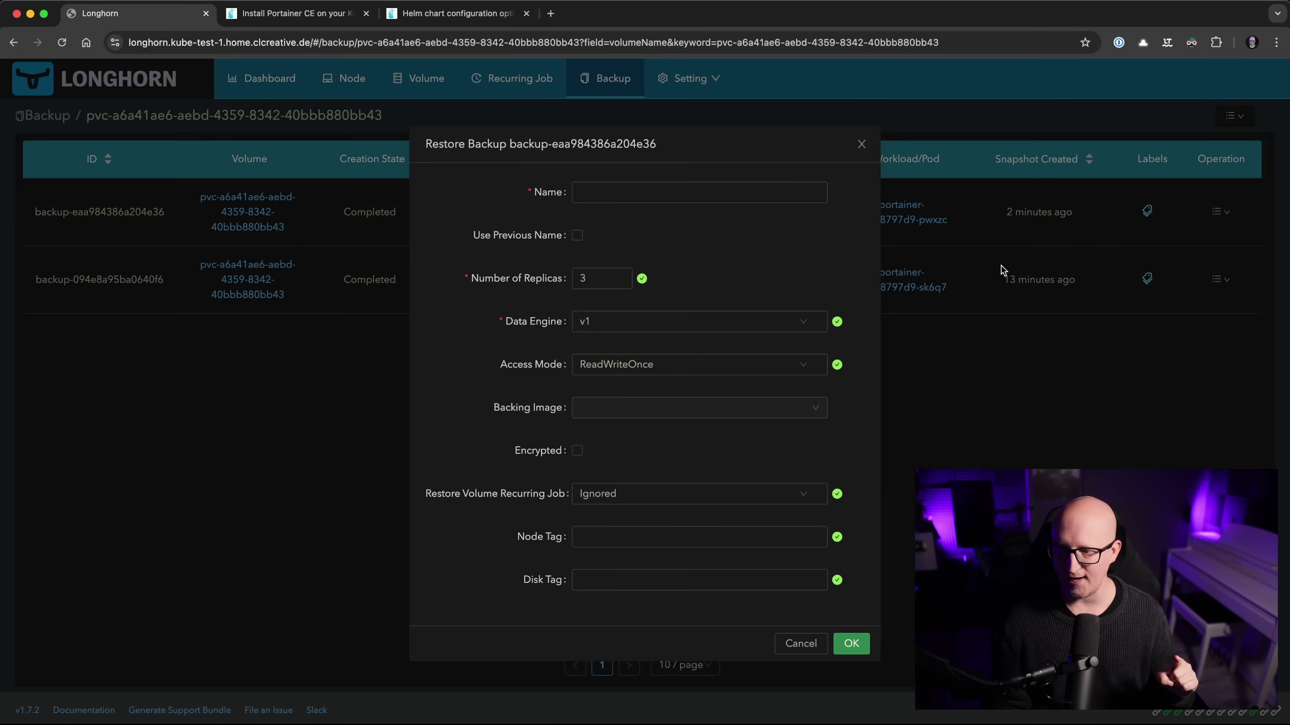
left_click(635, 196)
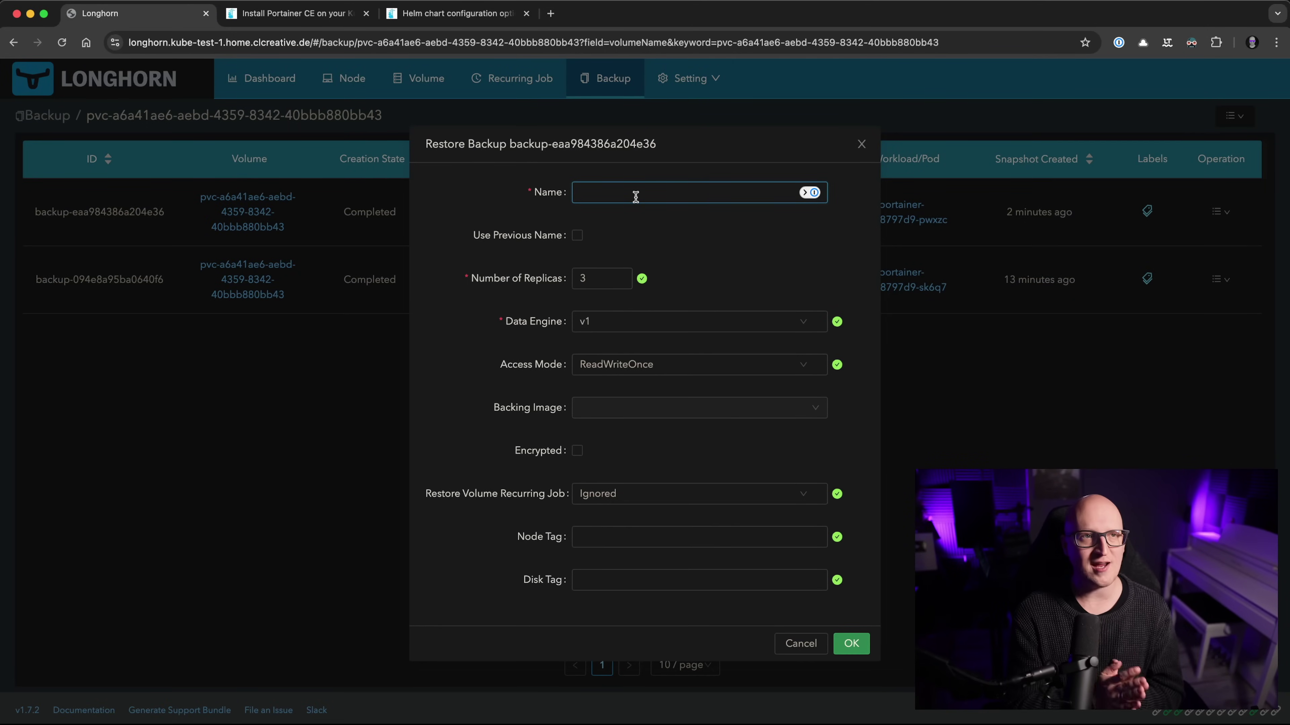
left_click(642, 222)
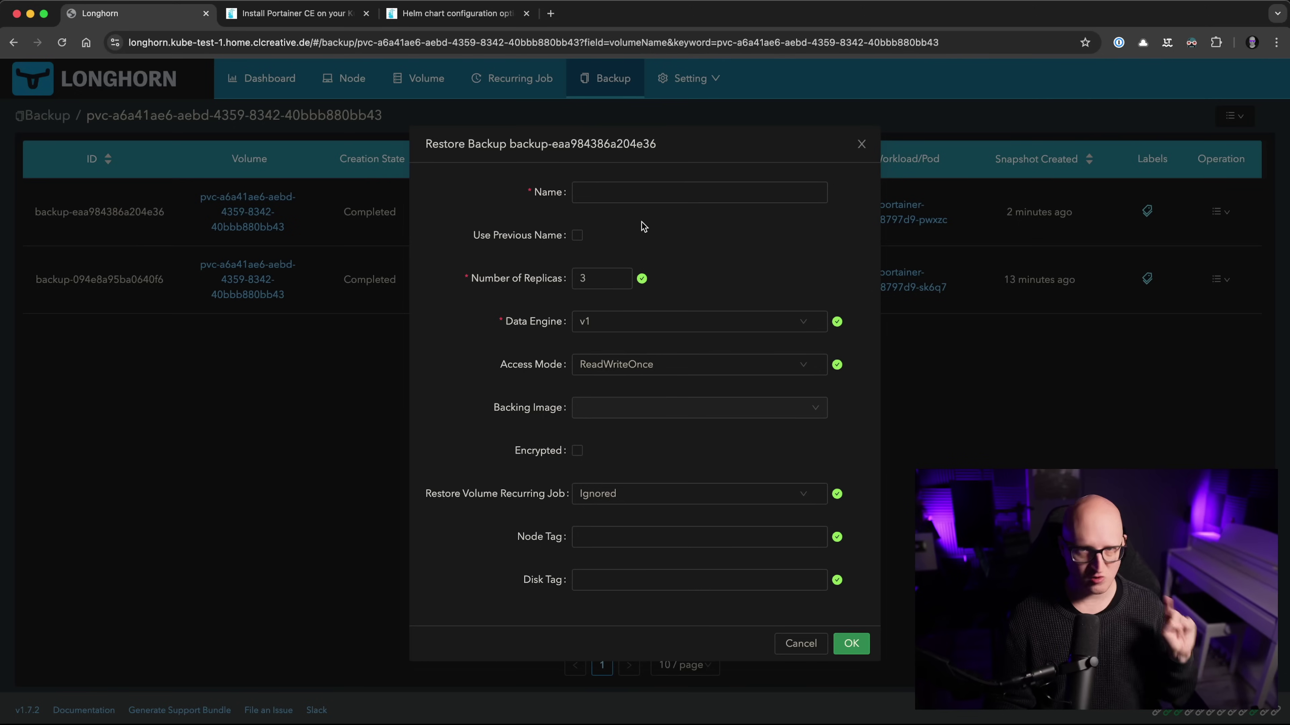
left_click(578, 235)
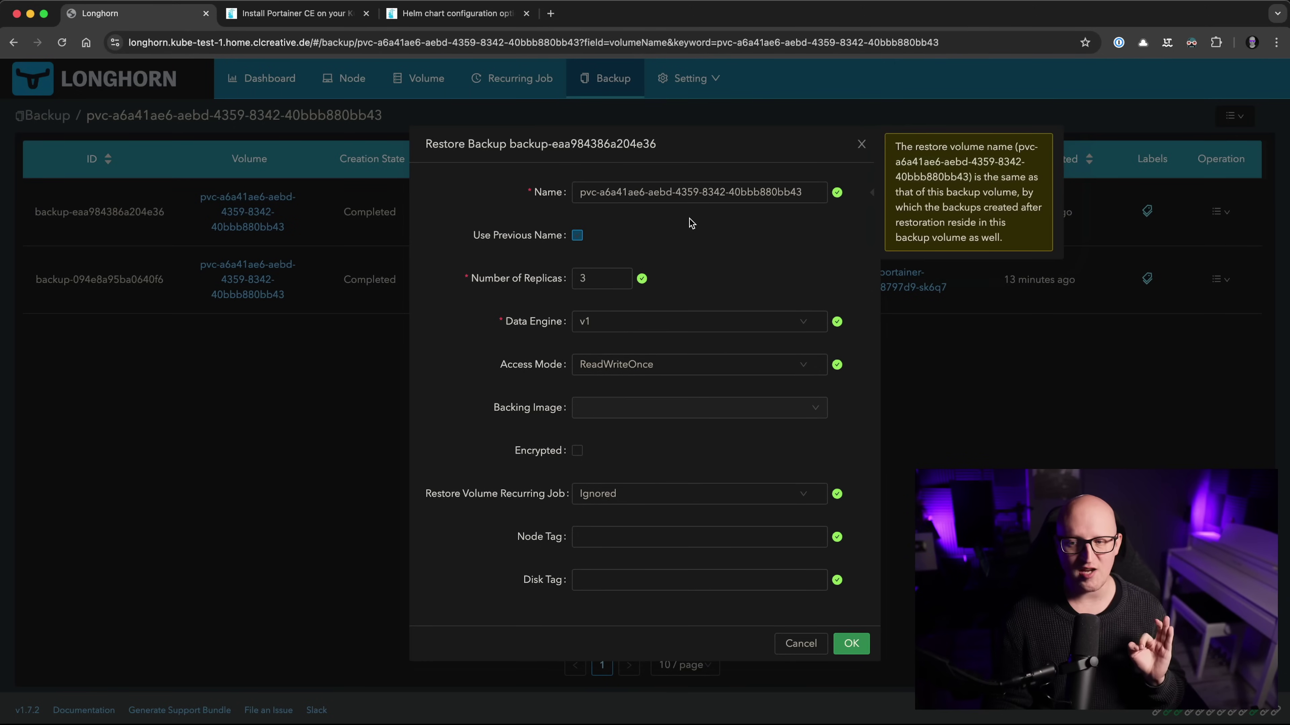
left_click_drag(584, 193, 785, 192)
left_click(736, 251)
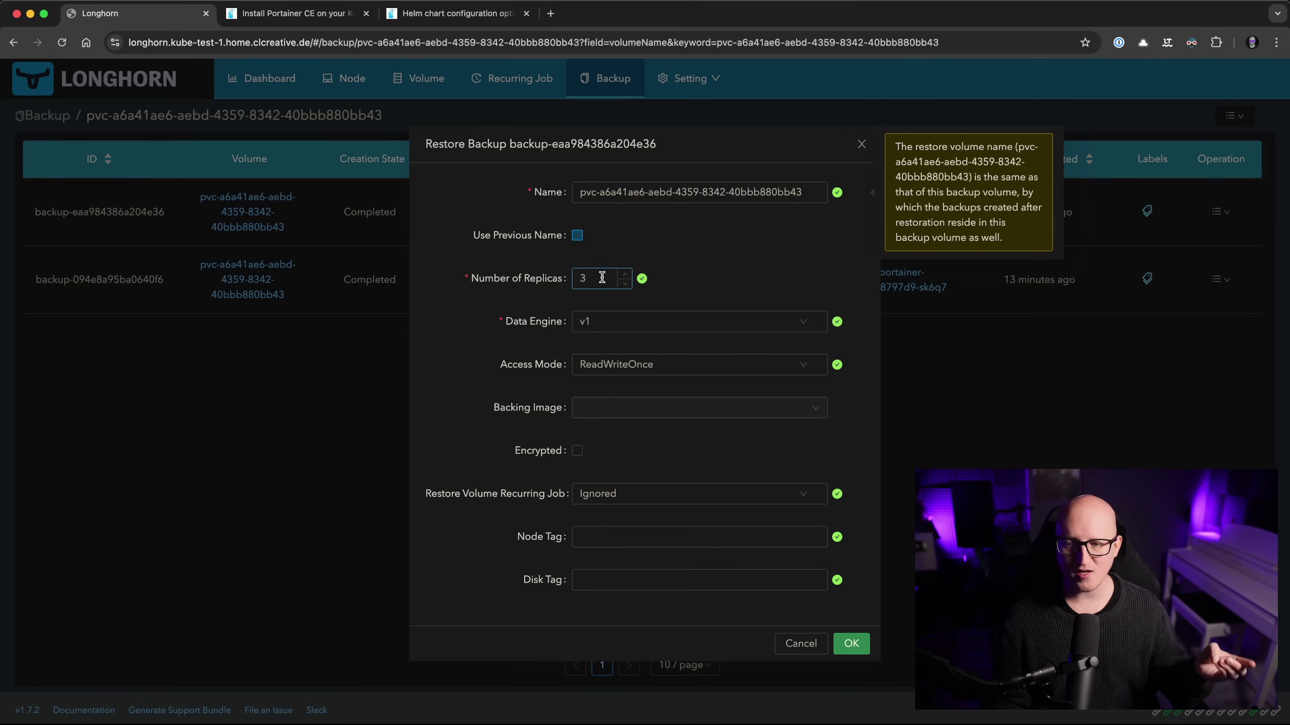
left_click_drag(601, 277, 555, 282)
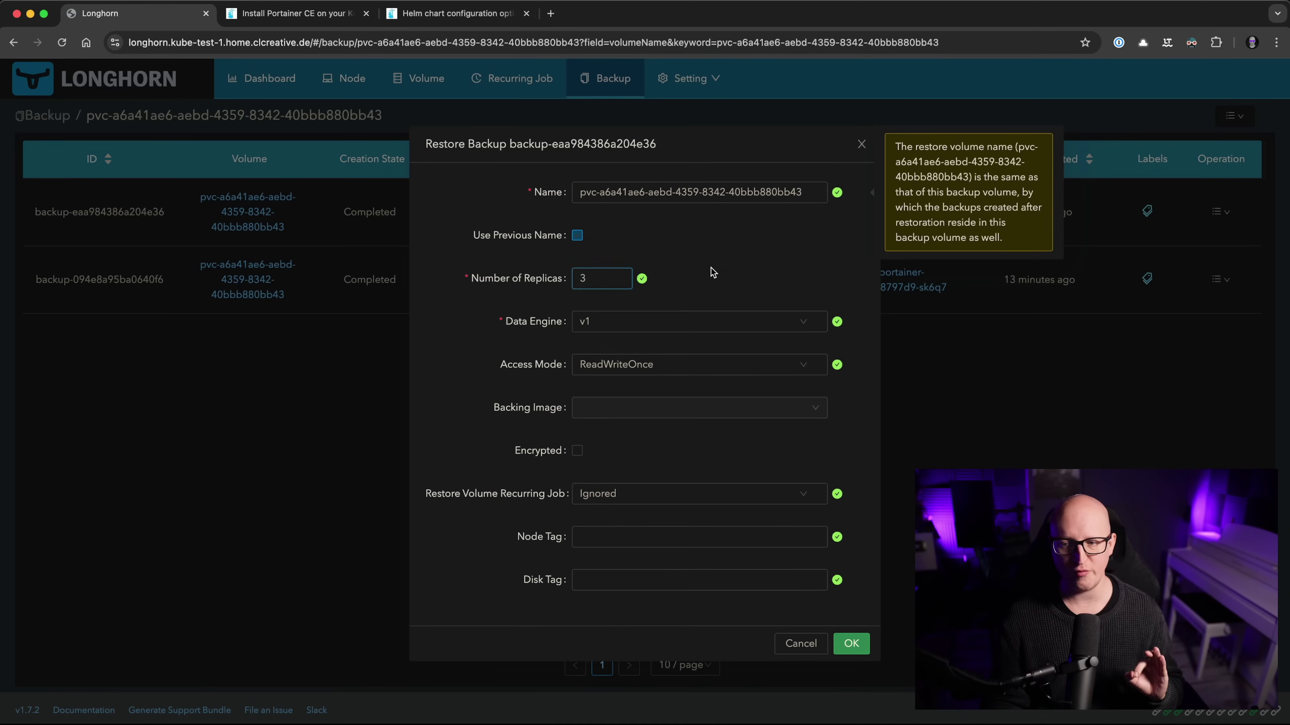
left_click(651, 368)
left_click(682, 350)
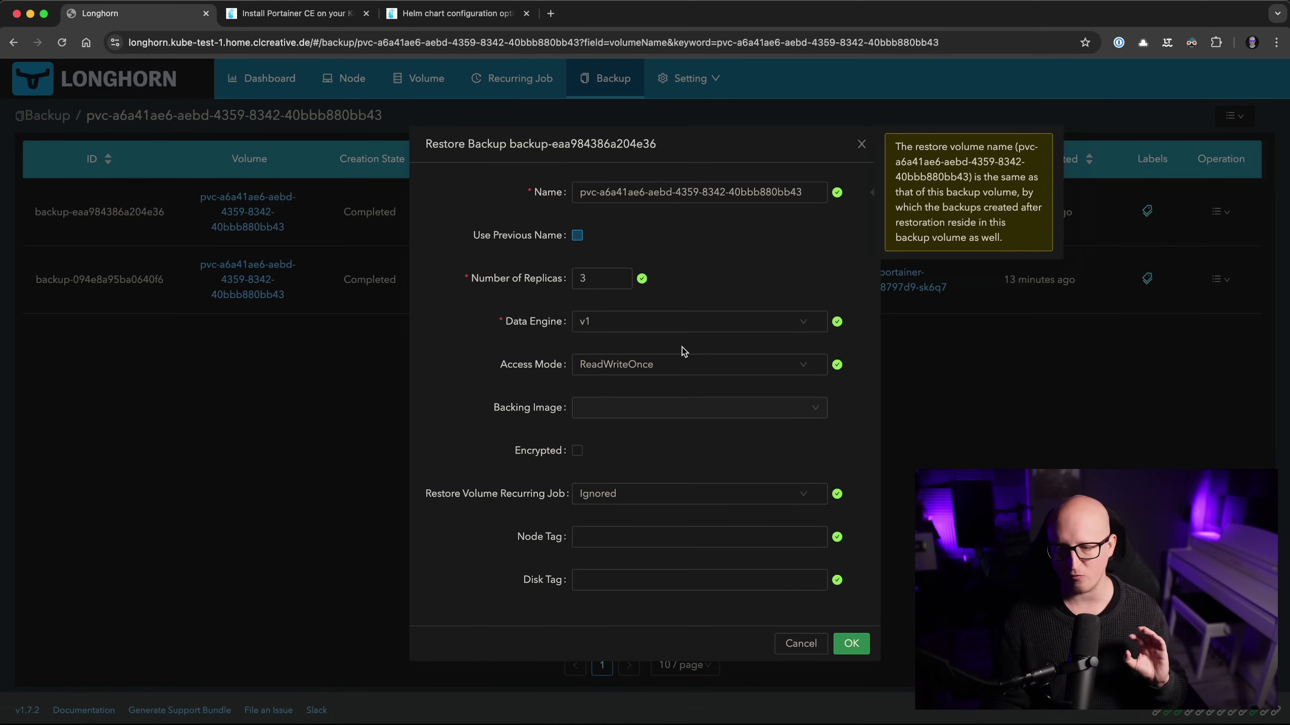
- Confirm the restore and review the recalled Portainer helm install command in Warp
left_click(851, 644)
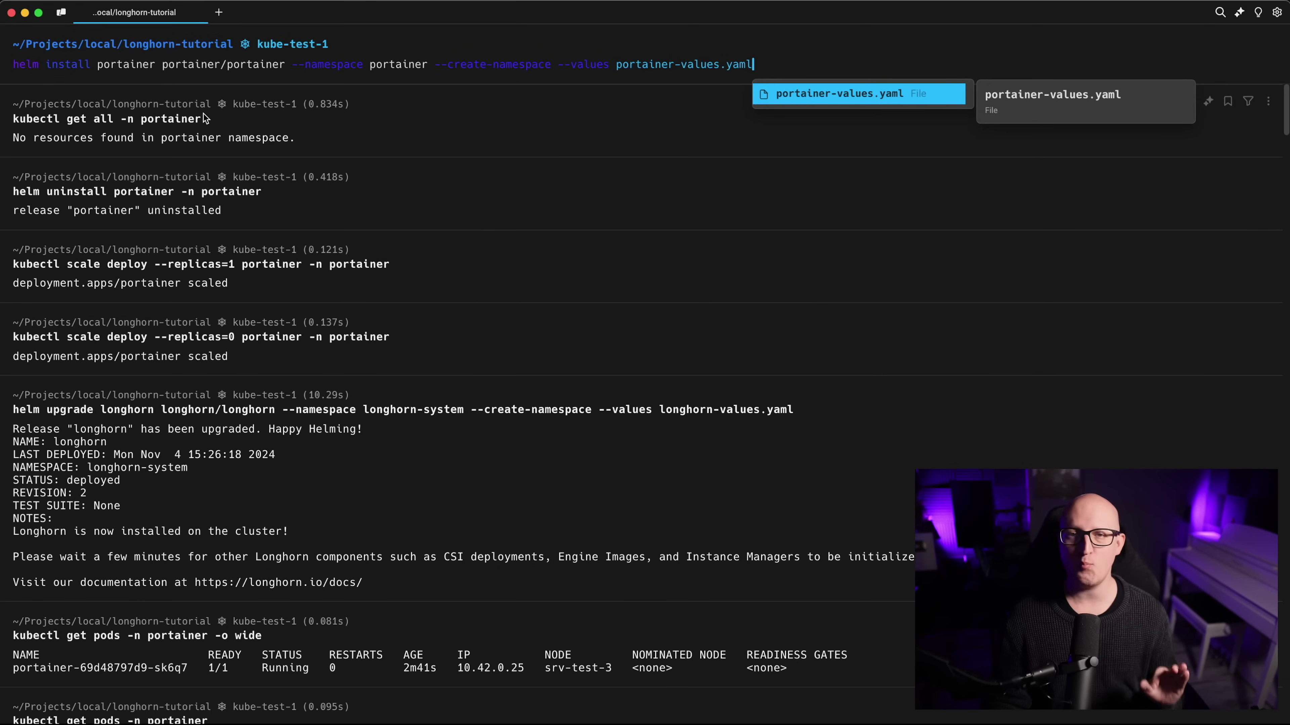
left_click_drag(27, 64, 145, 65)
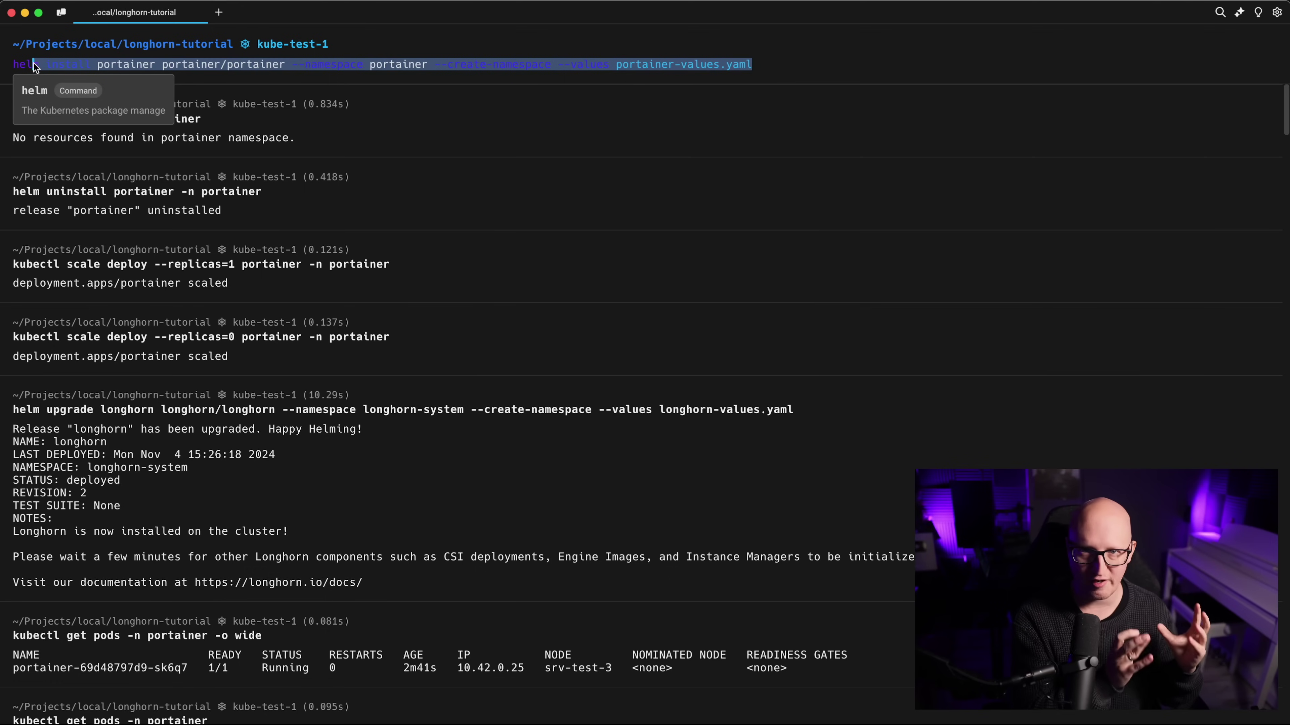
- Clear the helm command highlight and go back to the restored 10 Gi volume, now Detached, in Longhorn
left_click(12, 66)
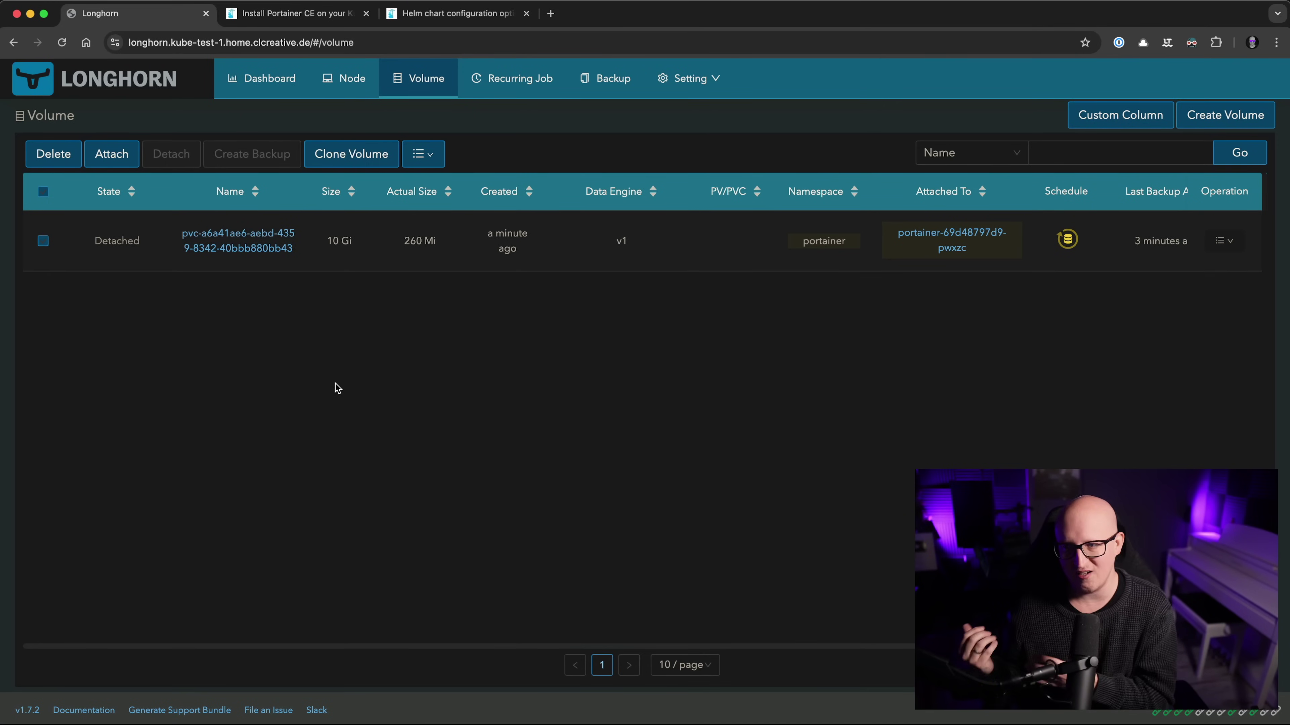
- Read the persistence.enabled and persistence.existingClaim entries in the Helm chart configuration options
left_click(437, 14)
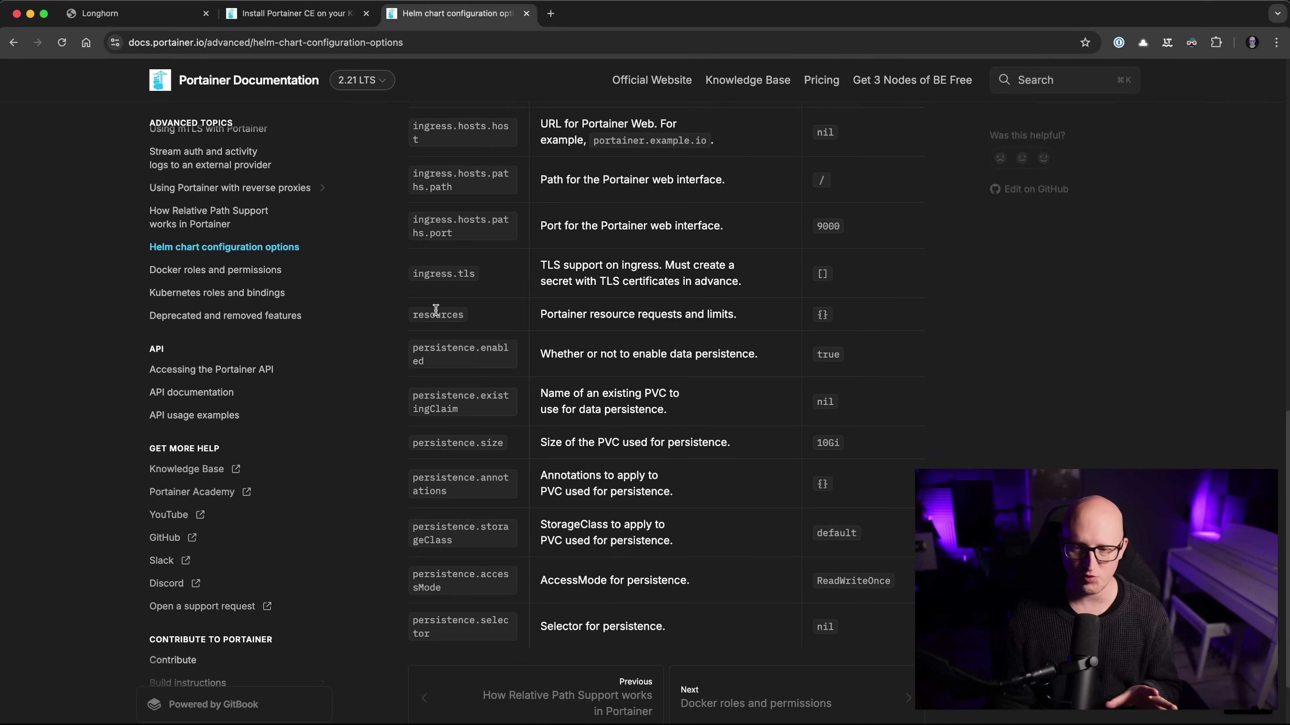
scroll(435, 315, "down", 1)
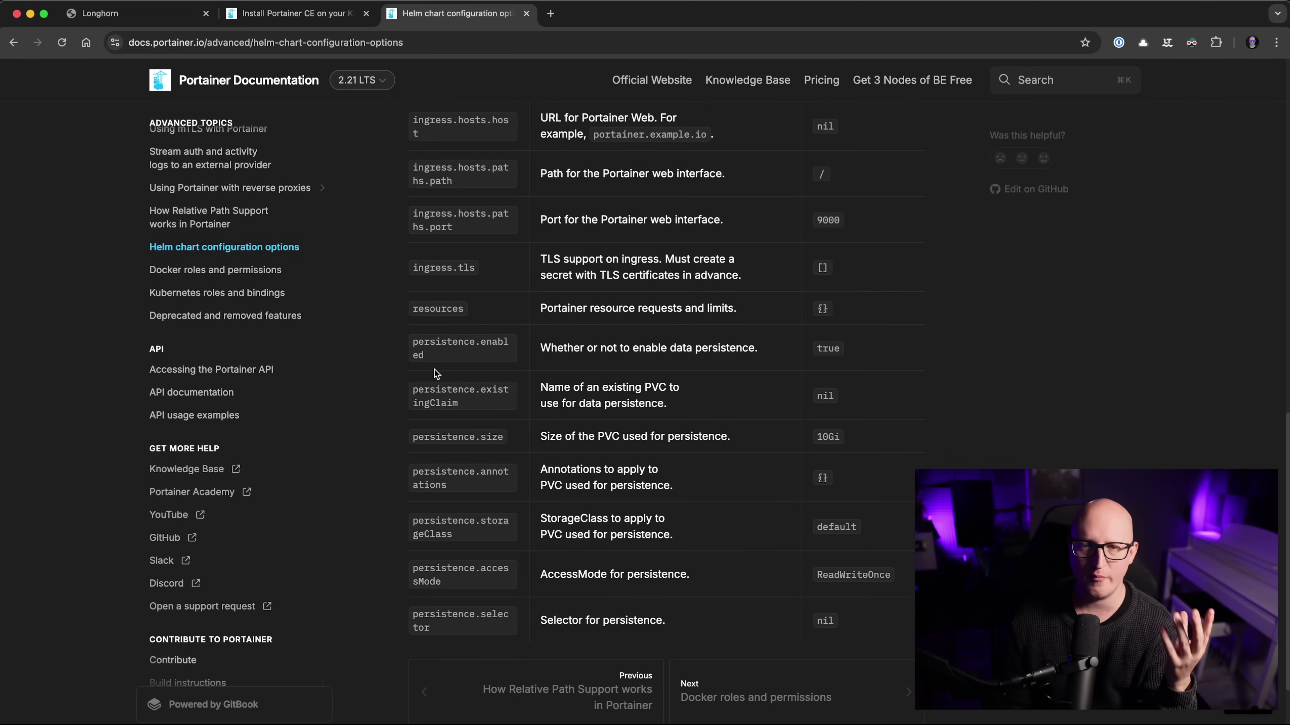
left_click_drag(416, 331, 453, 354)
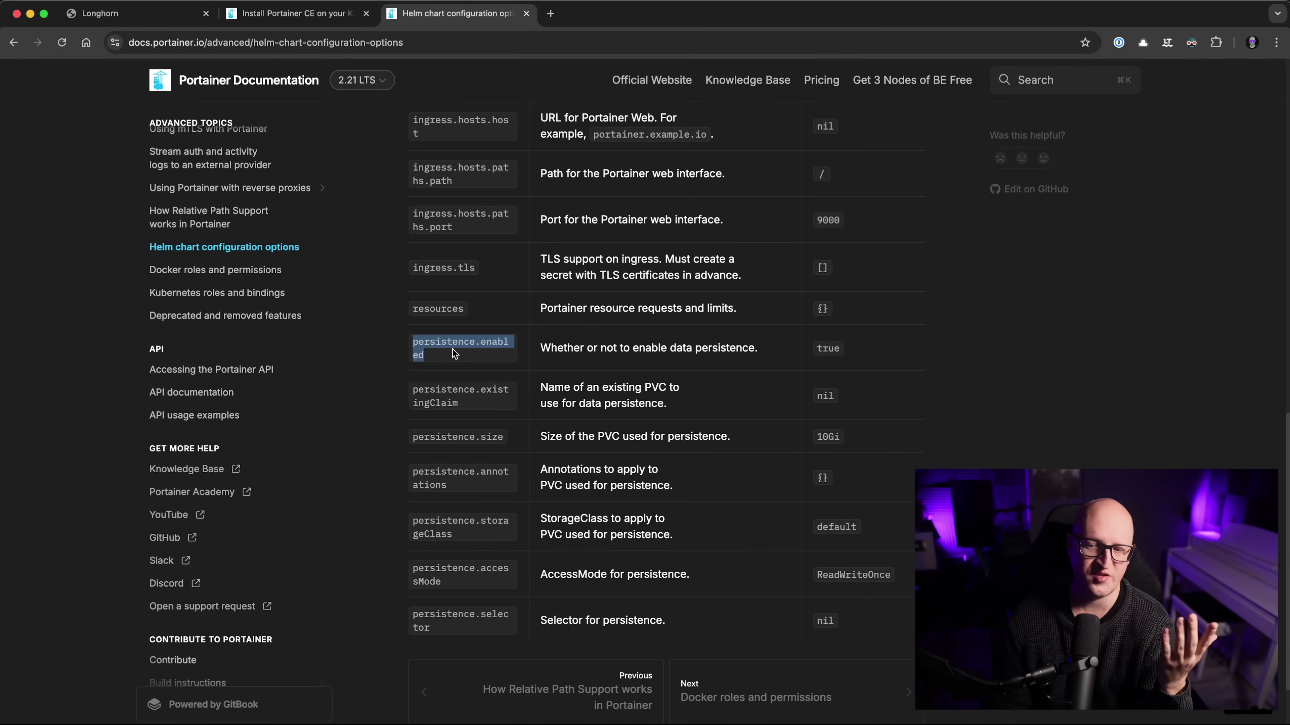
left_click(520, 378)
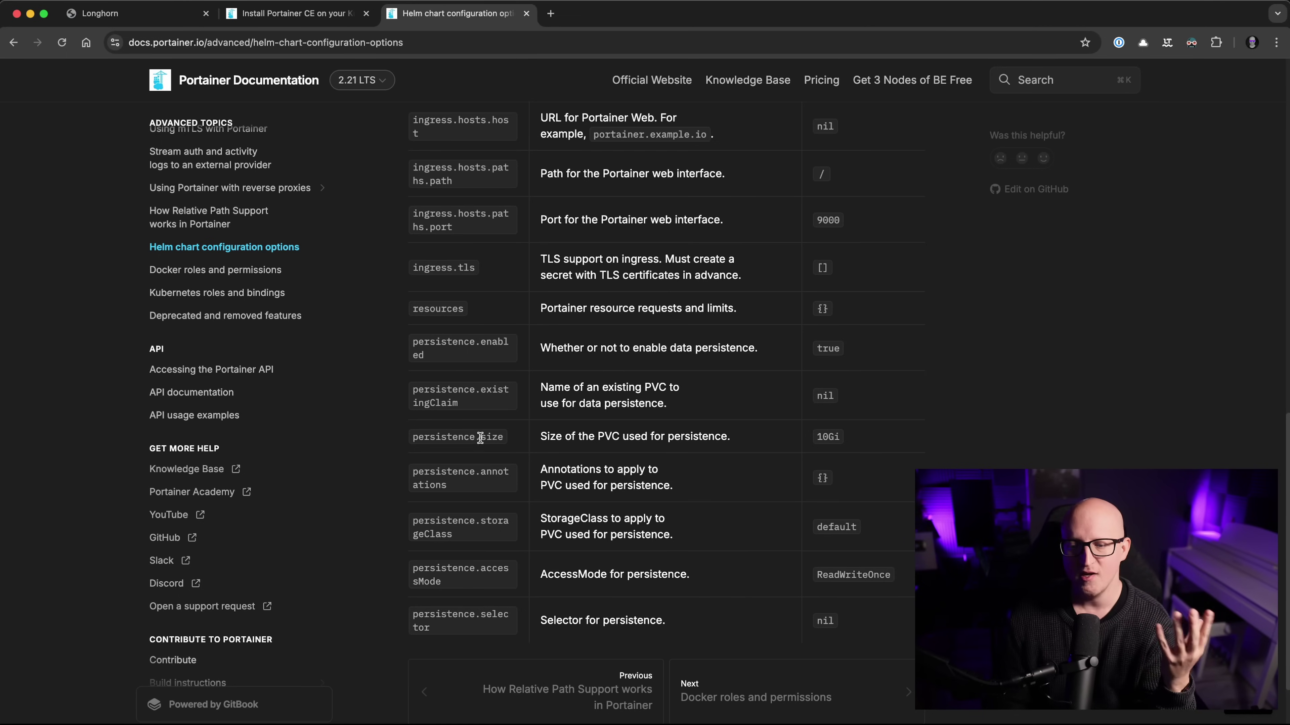
left_click_drag(470, 409, 646, 385)
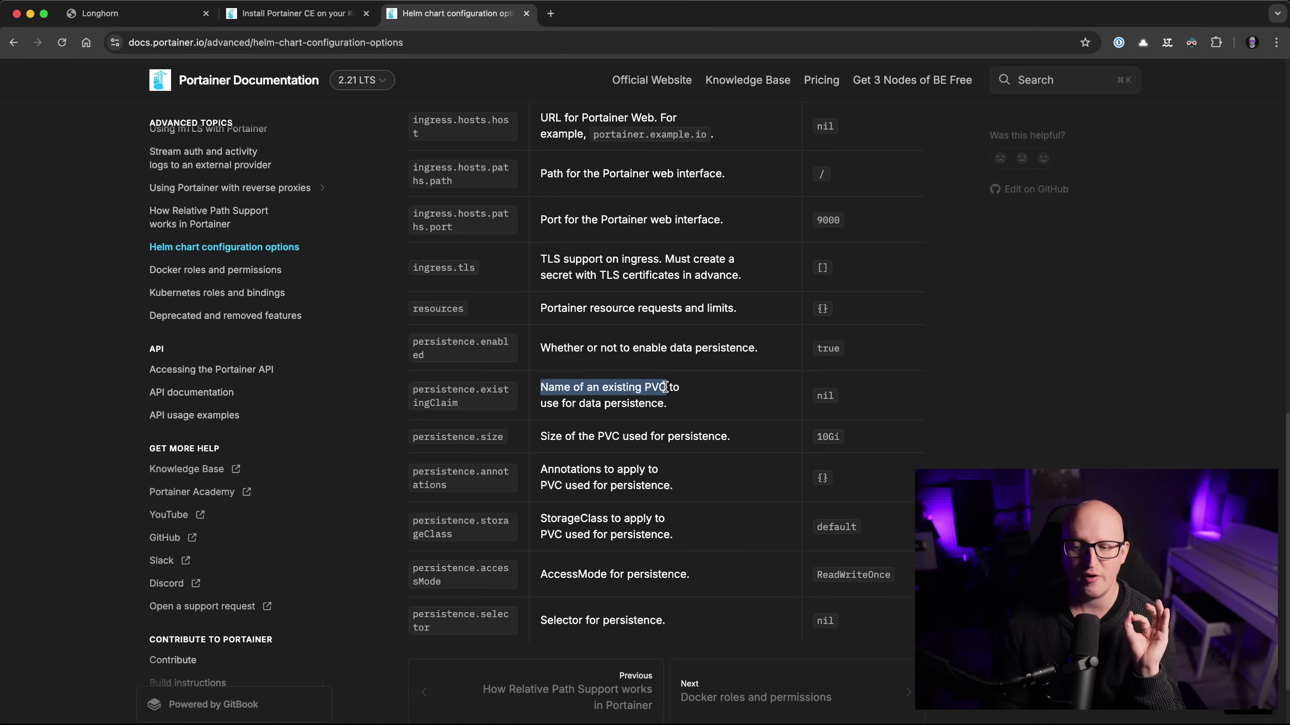
left_click_drag(665, 387, 618, 404)
left_click_drag(459, 404, 429, 389)
key("super+Tab")
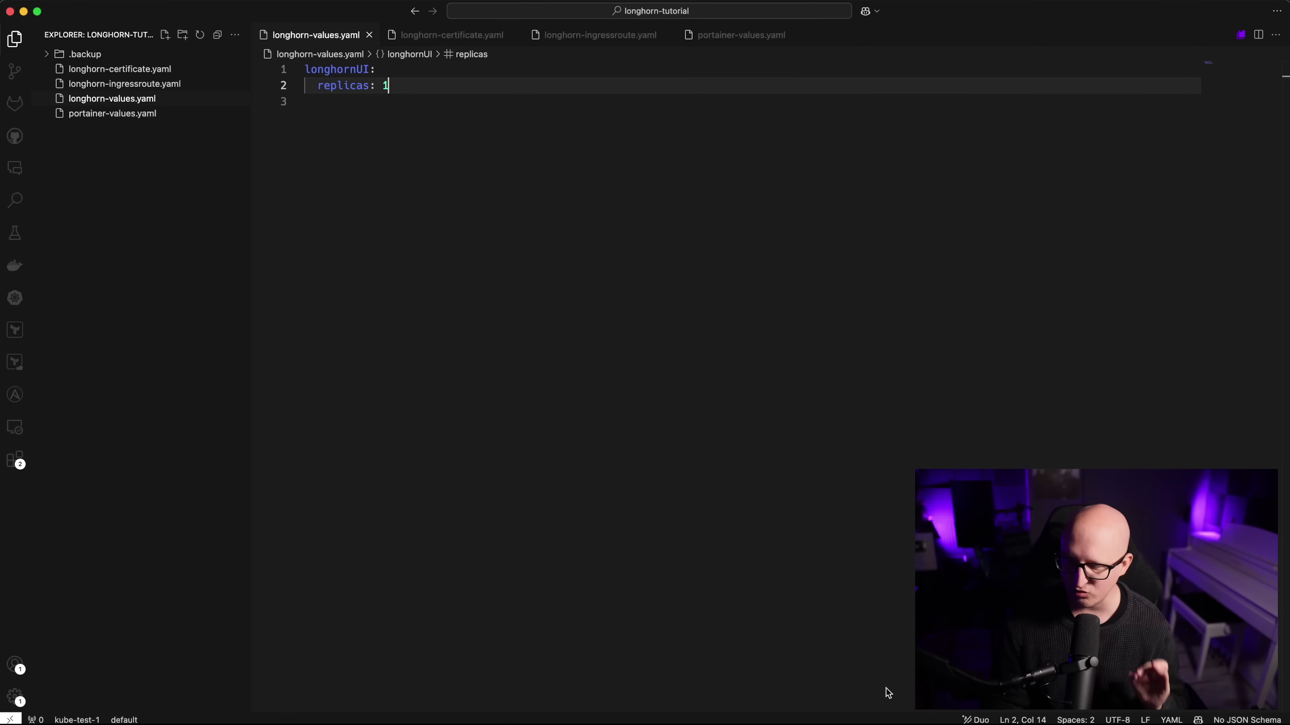
- Append 'persistence:' with an indented existingClaim: "" line to portainer-values.yaml
left_click(139, 113)
left_click(537, 277)
type("persistence:")
key("Return")
key("Tab")
type(":")
key("ctrl+space")
key("Return")
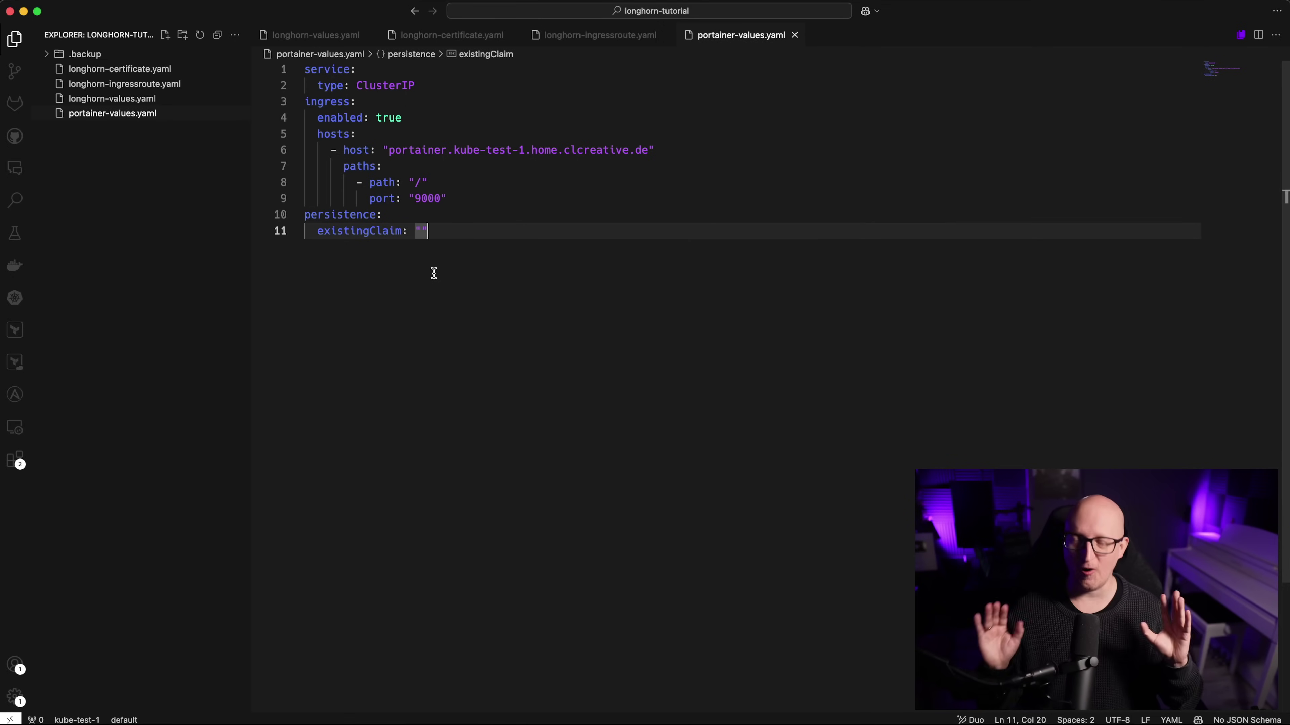
key("super+Tab")
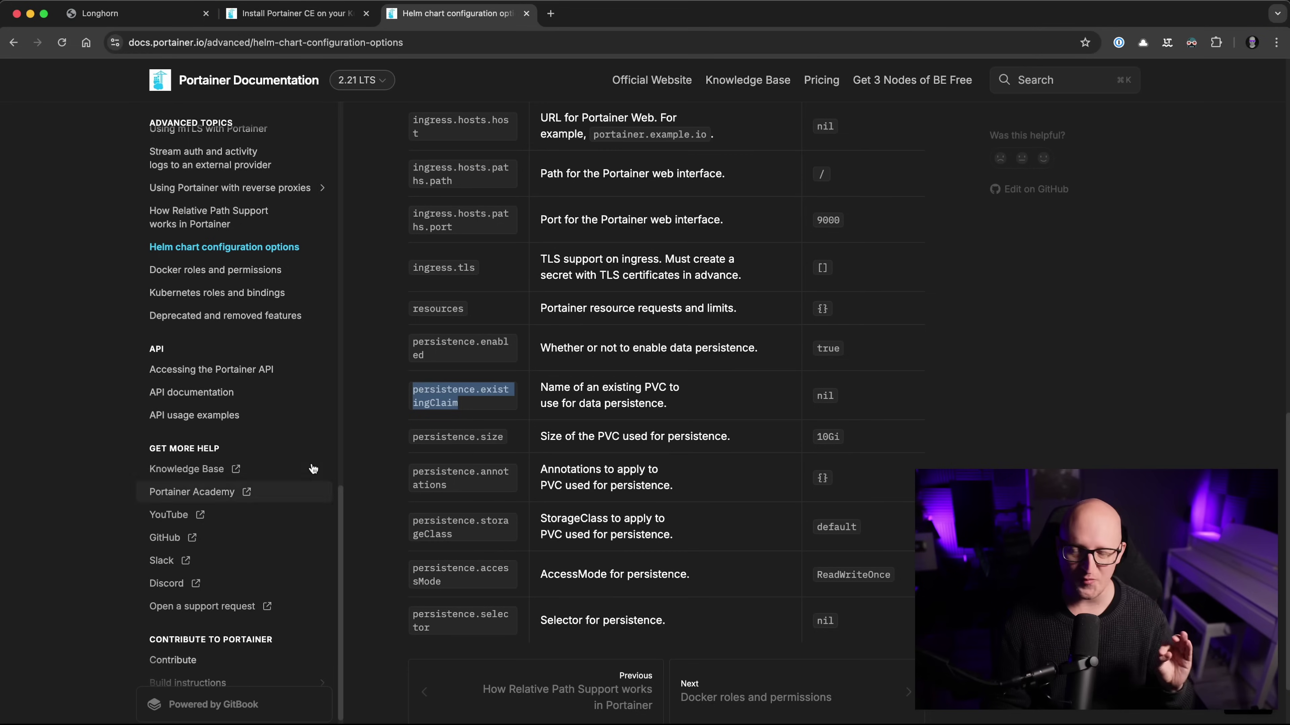
- Create a PV and a PVC named portainer in the portainer namespace for the restored volume
key("super+1")
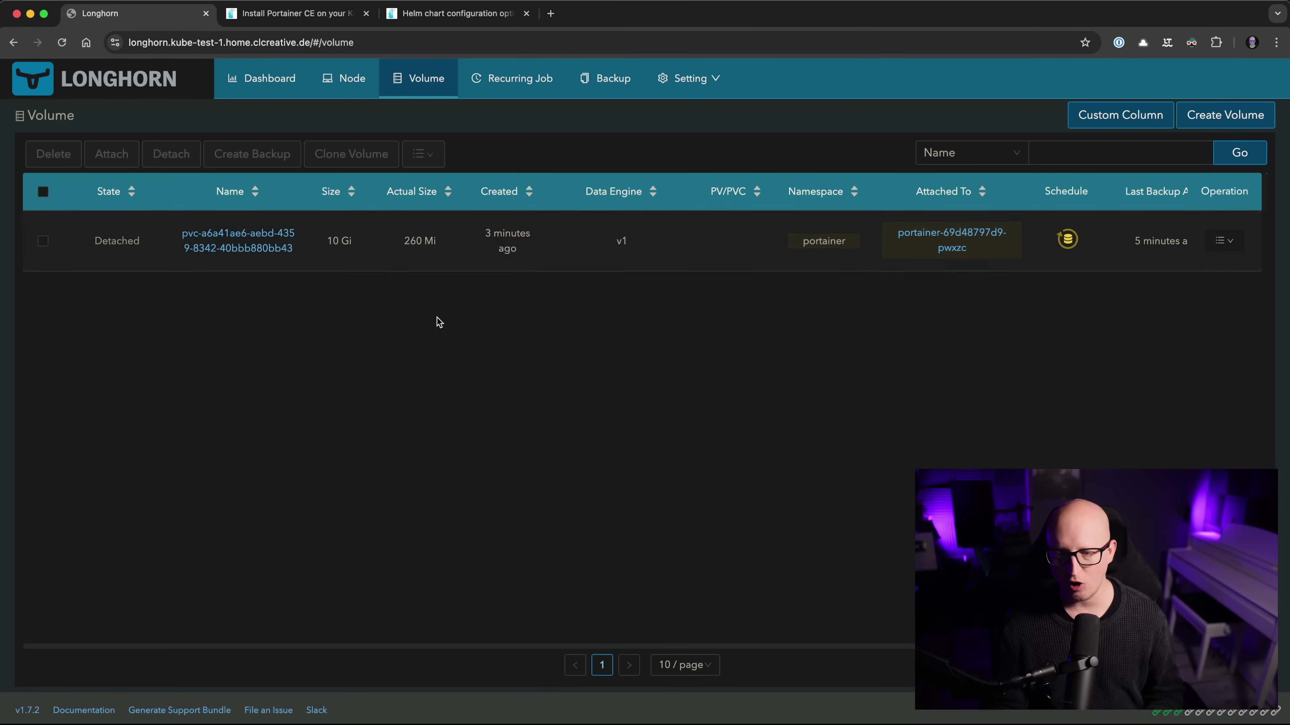
left_click(1241, 246)
left_click(1077, 268)
left_click(611, 365)
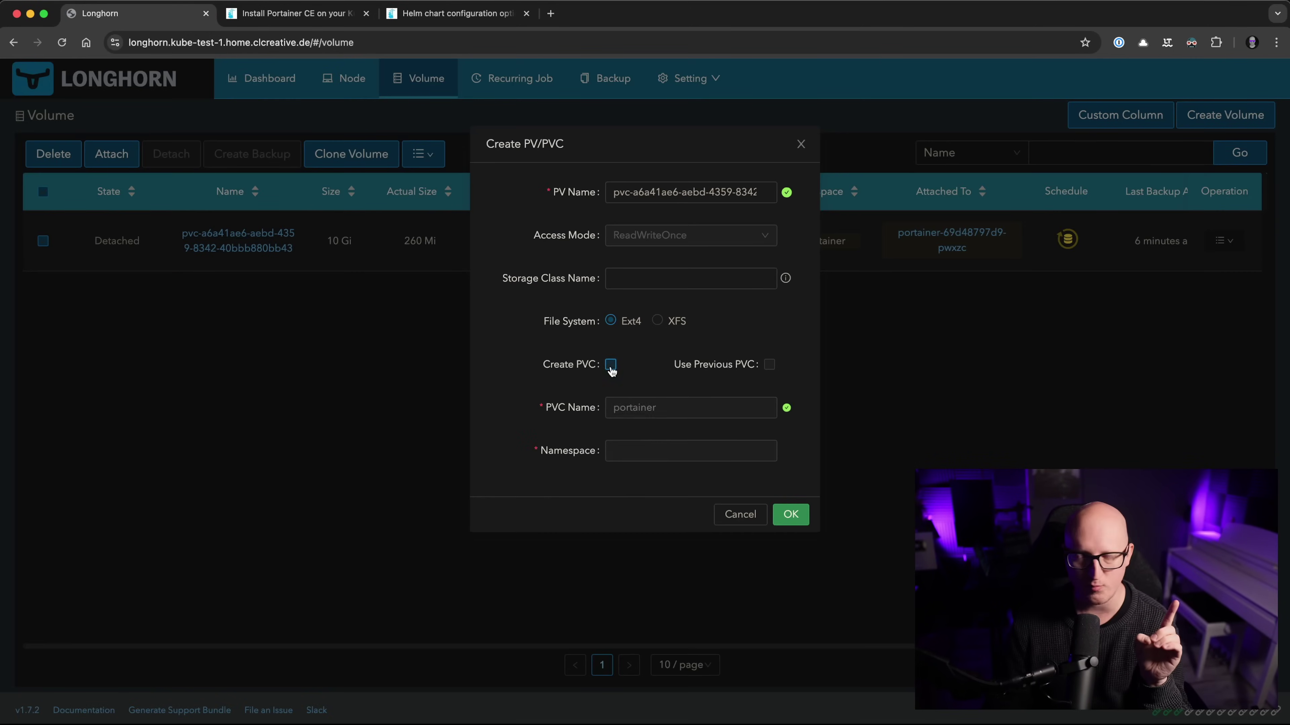
left_click(611, 407)
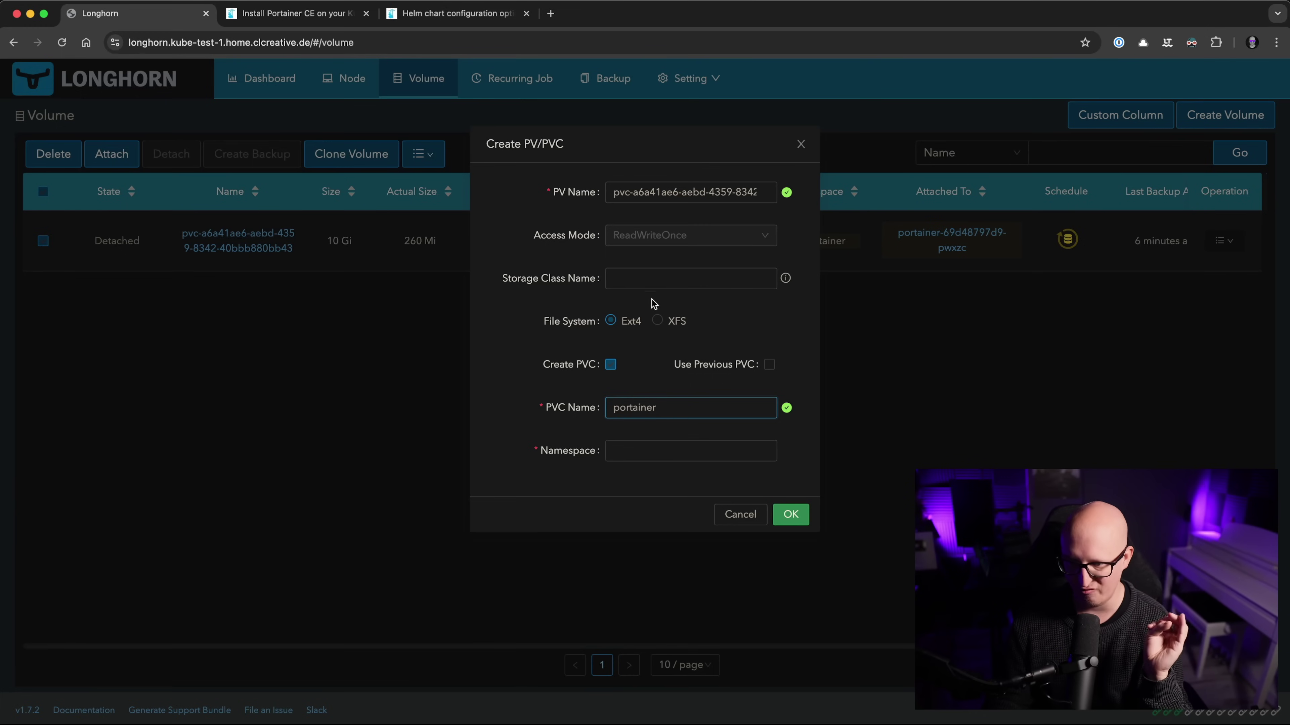
left_click(768, 365)
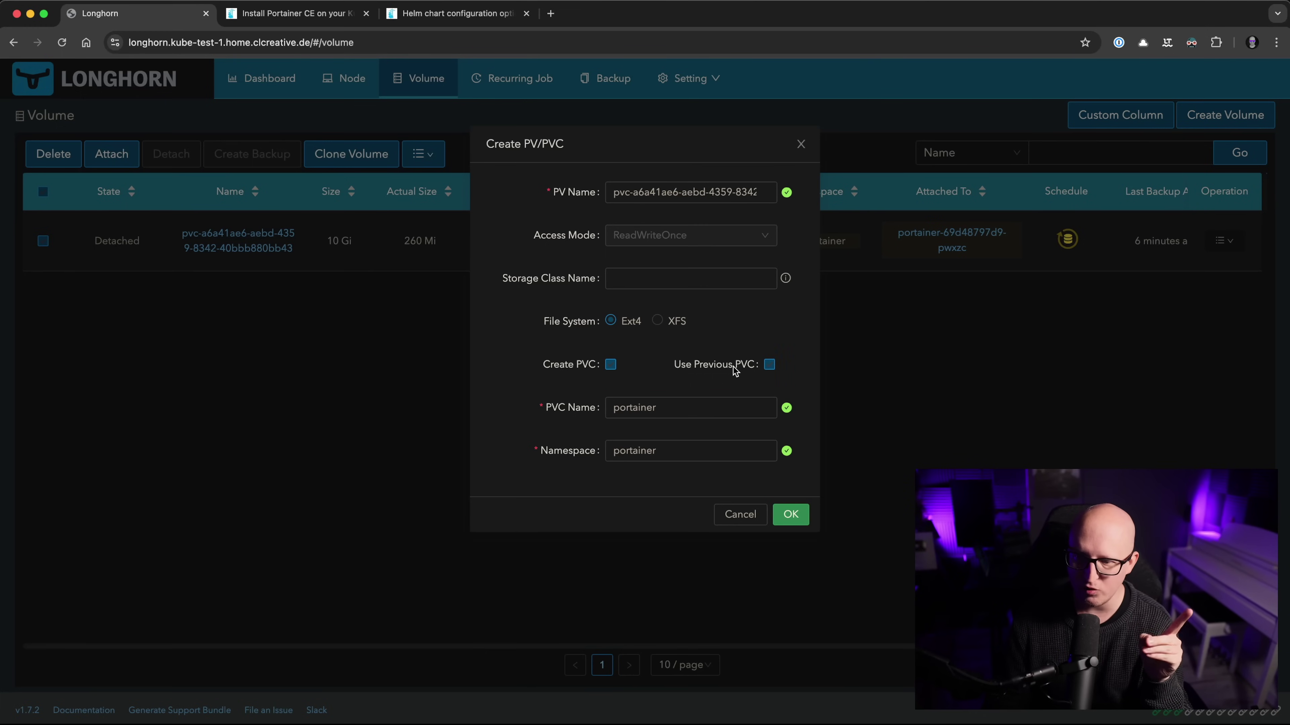
left_click_drag(685, 452, 605, 451)
left_click(608, 408)
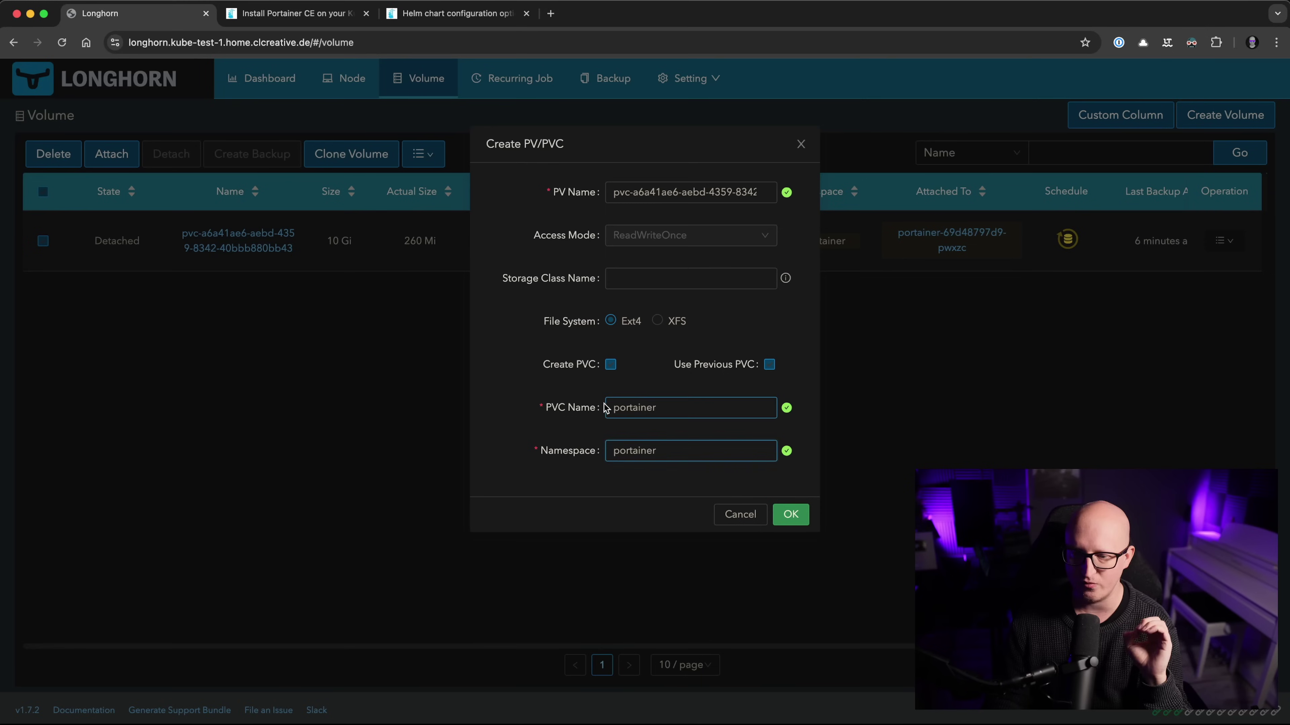
left_click_drag(683, 417, 595, 407)
left_click(555, 420)
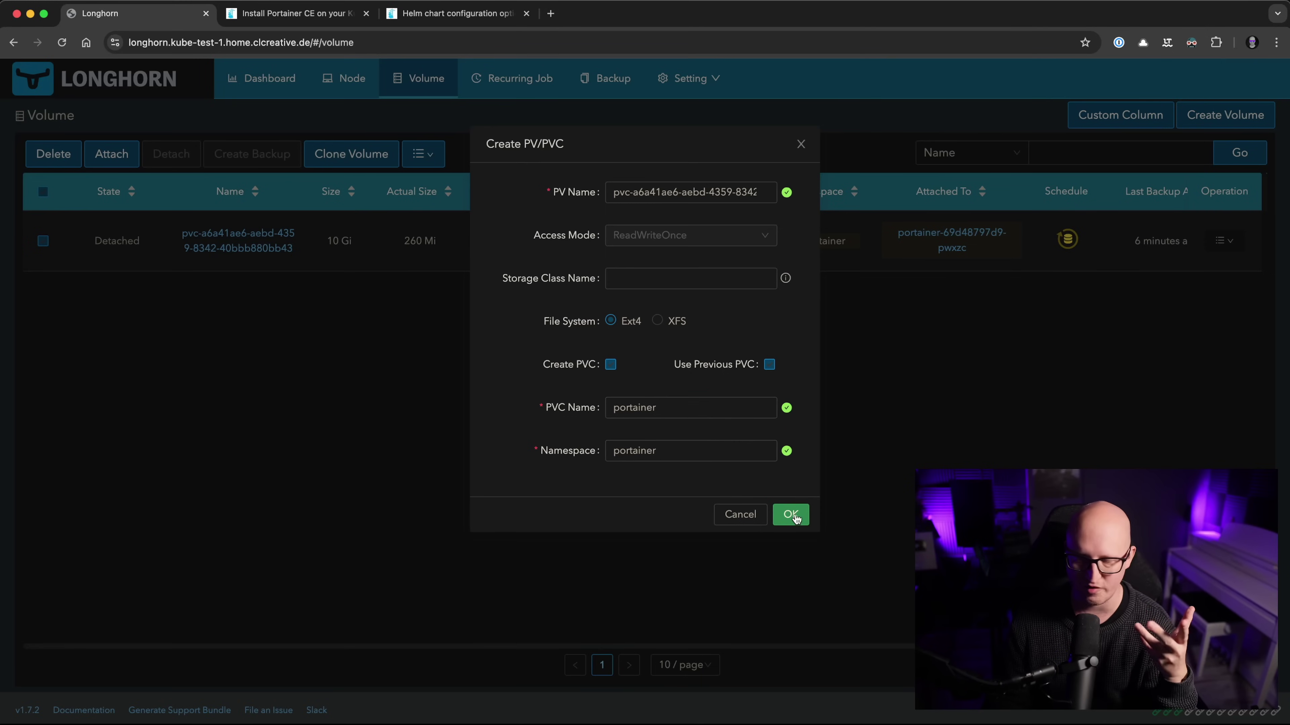
left_click(791, 515)
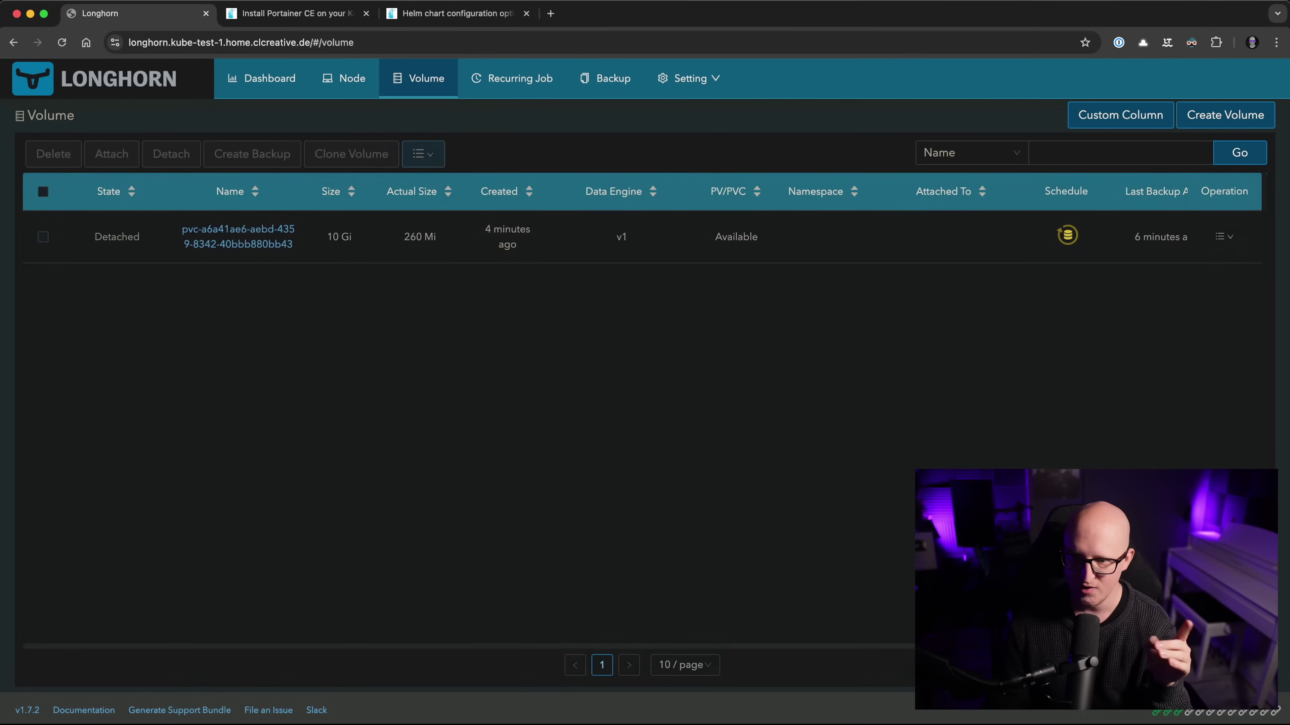
- Check with kubectl get persistentvolumeclaims --all-namespaces that the portainer PVC is Bound
key("super+Tab")
key("Up")
key("Up")
key("Return")
left_click_drag(46, 151, 937, 154)
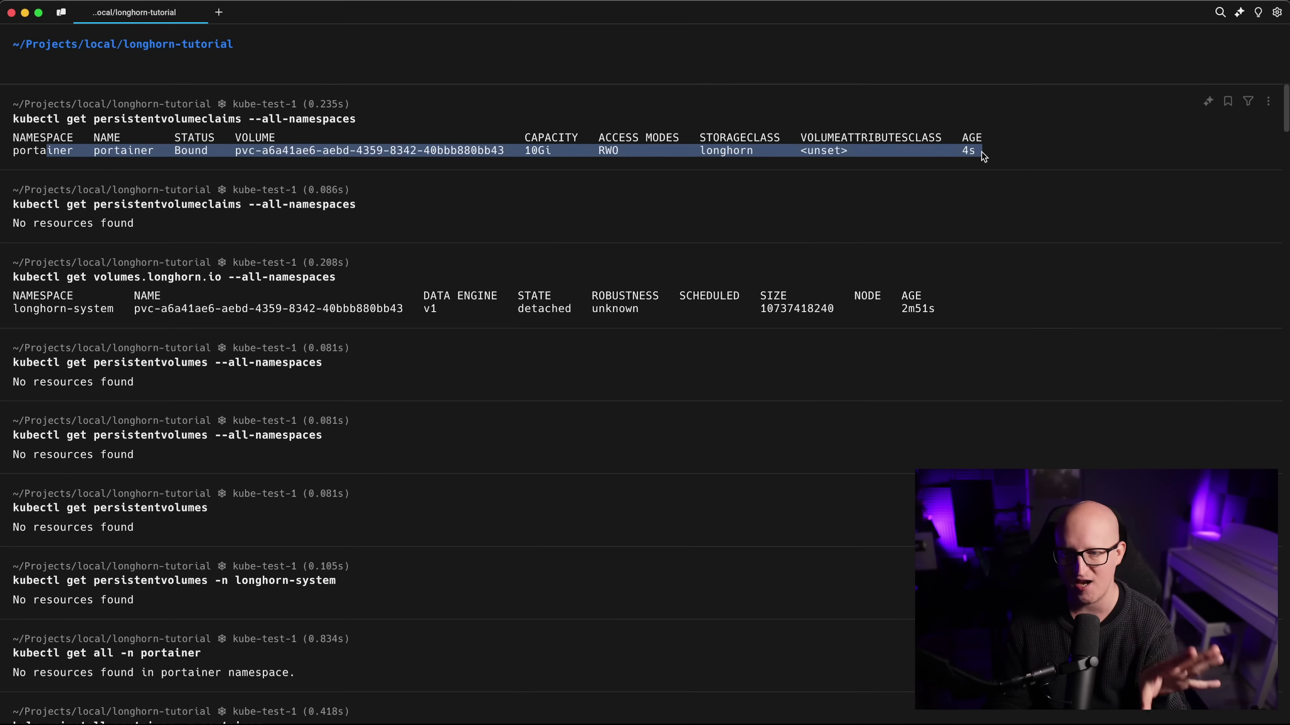
left_click(81, 147)
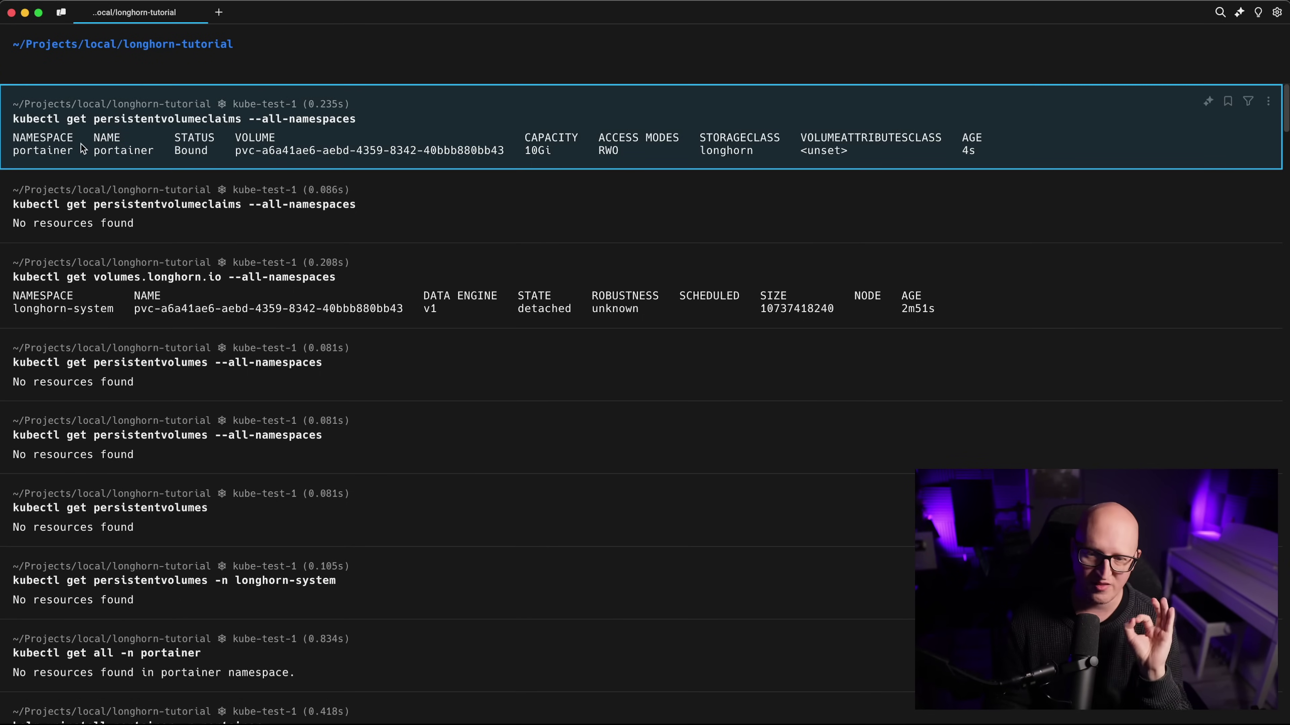
double_click(64, 154)
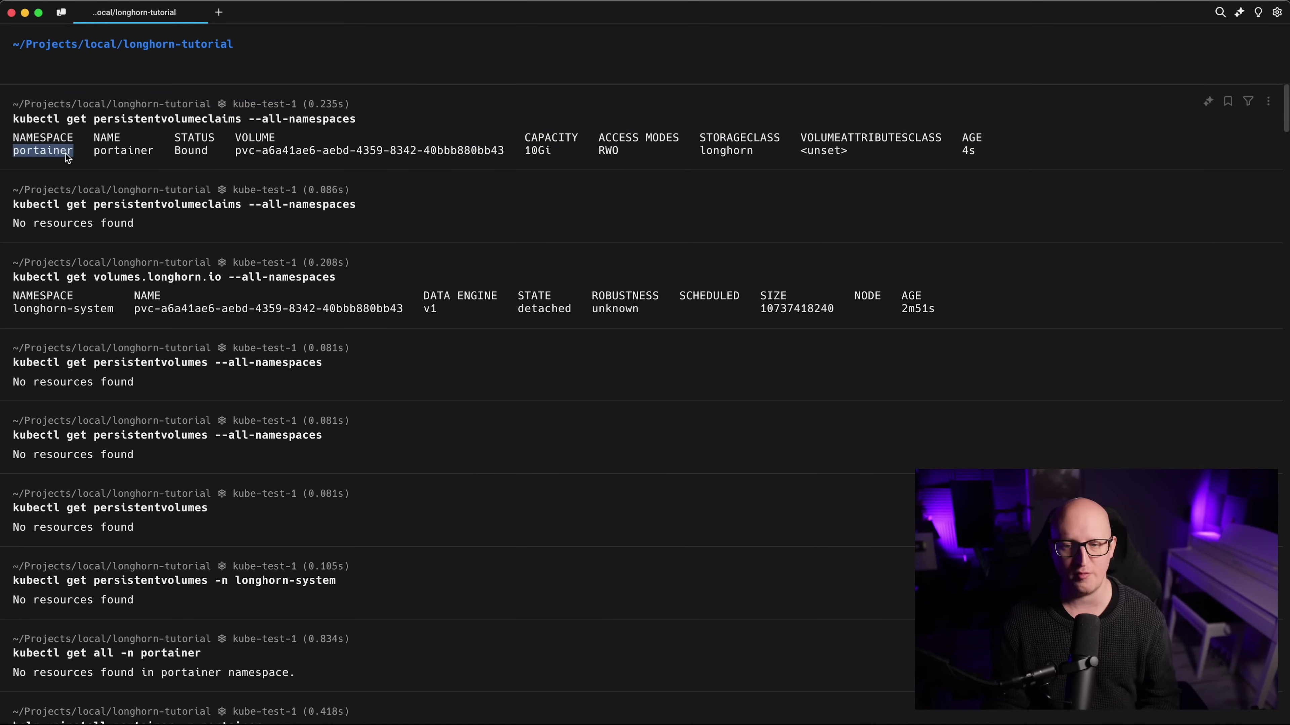
double_click(480, 150)
- Set existingClaim to "portainer" in portainer-values.yaml
key("super+Tab")
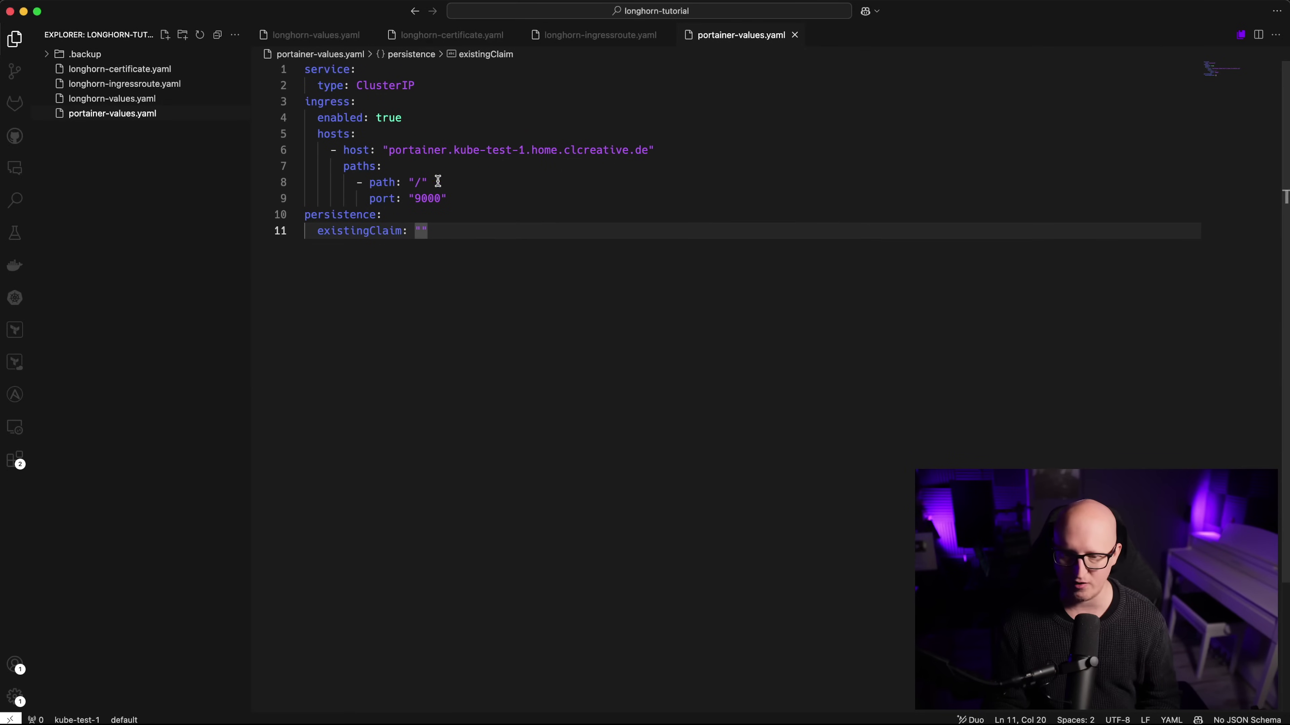
type("\"portainer\"")
key("Return")
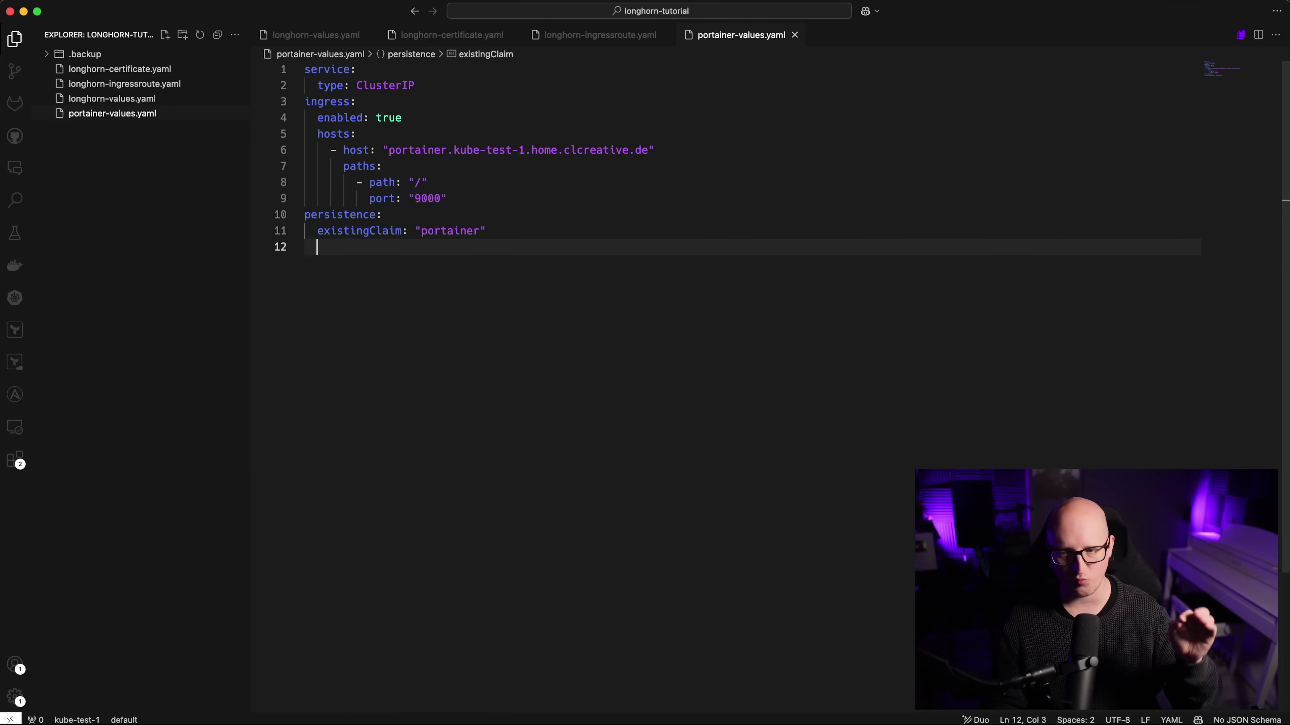
key("BackSpace")
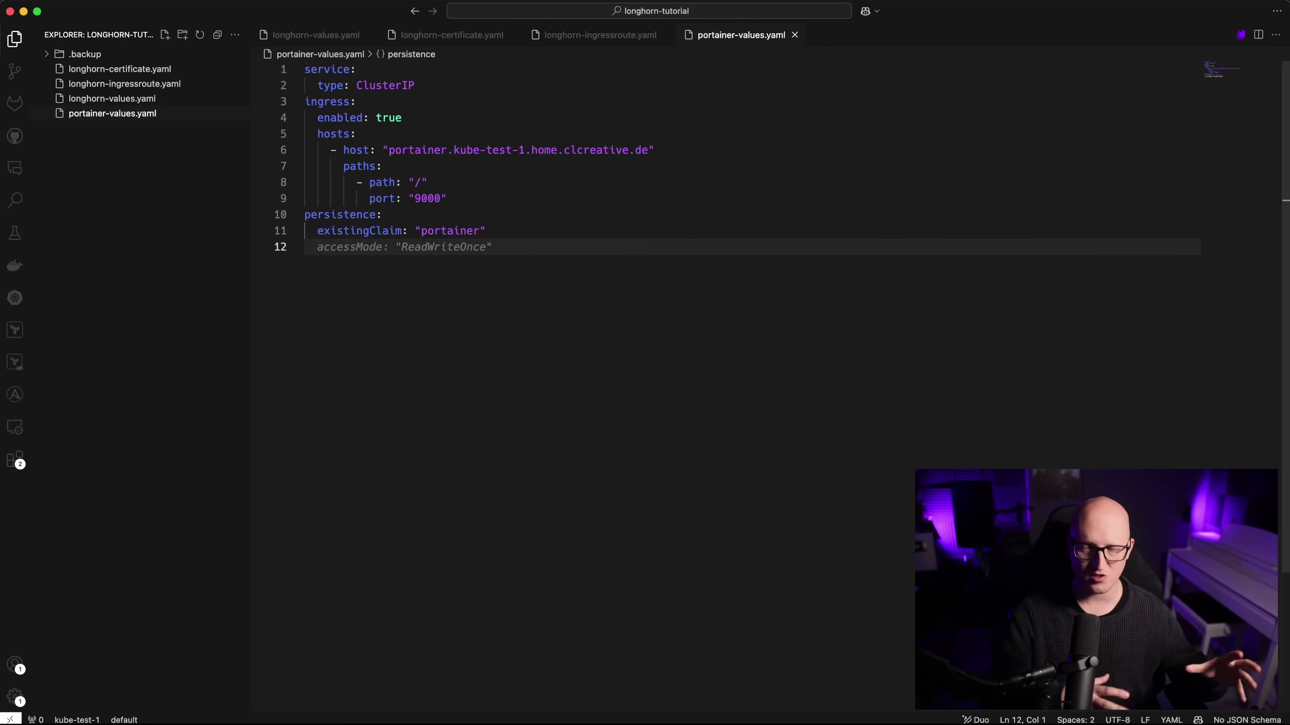
left_click(486, 134)
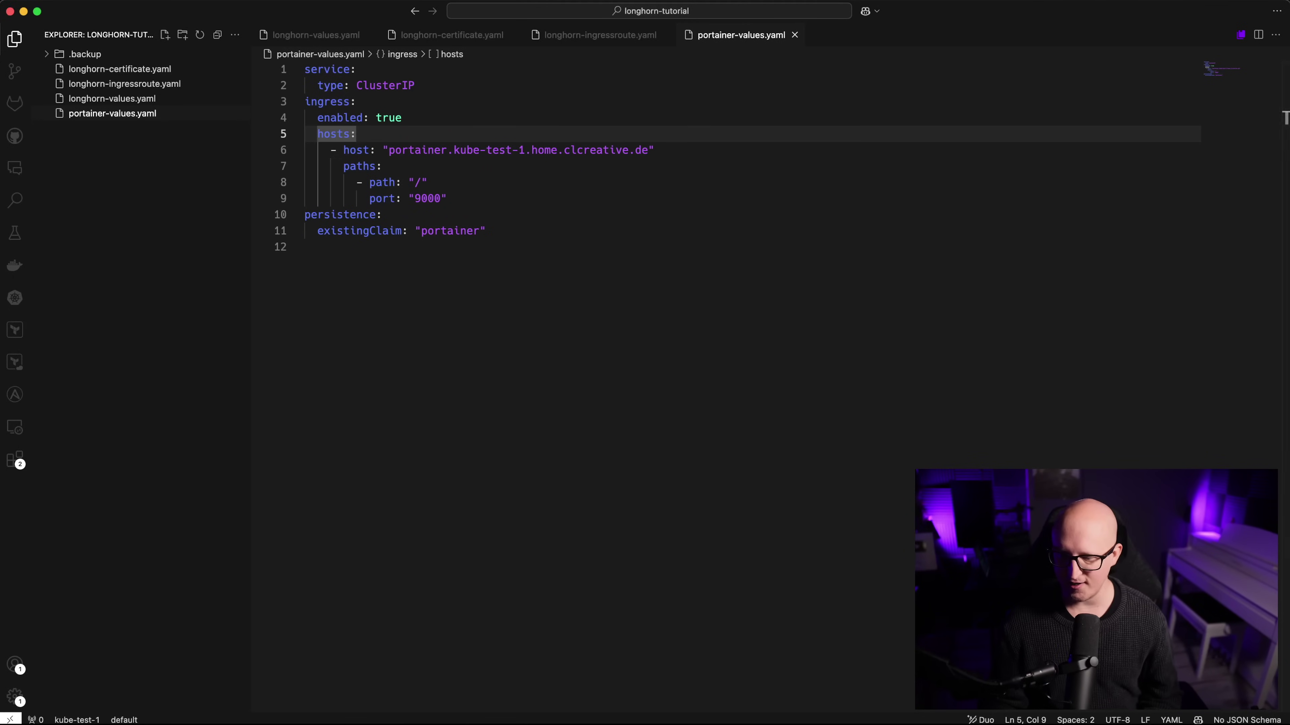
- Reinstall Portainer with the recalled helm install using portainer-values.yaml, then enter the test account's username
key("super+Tab")
key("Up")
key("Up")
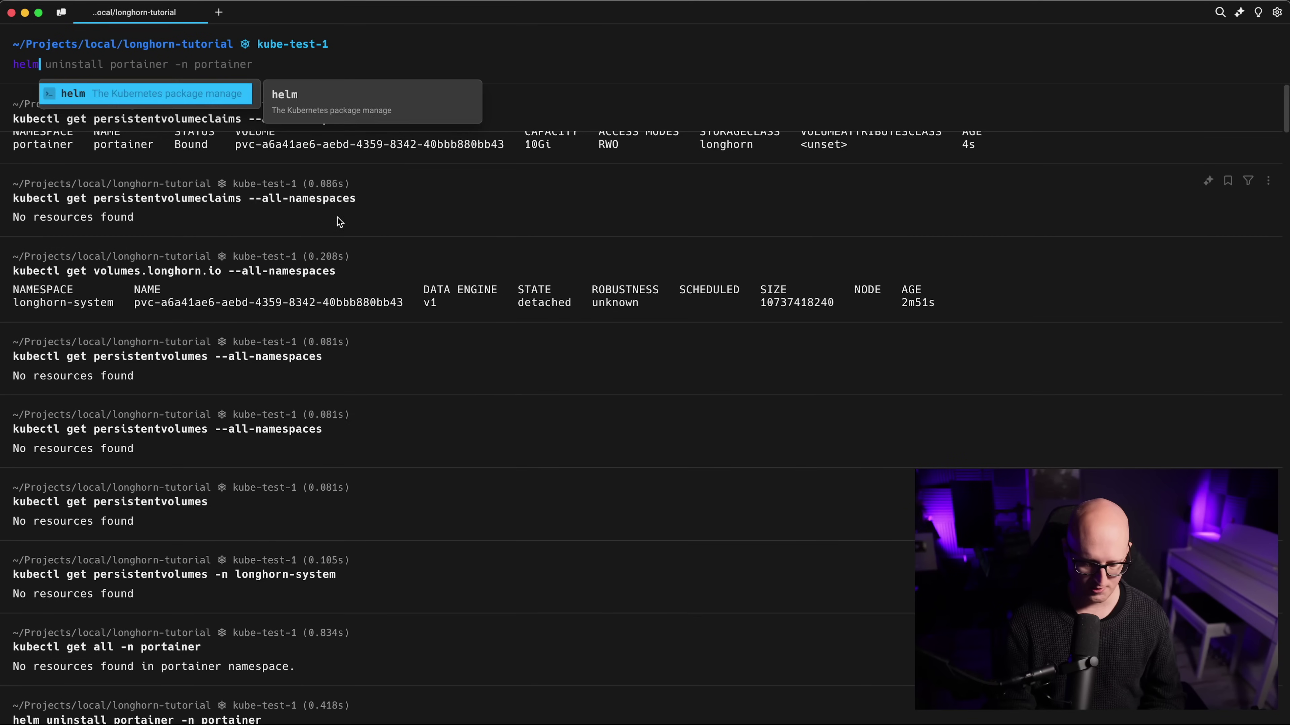
key("Return")
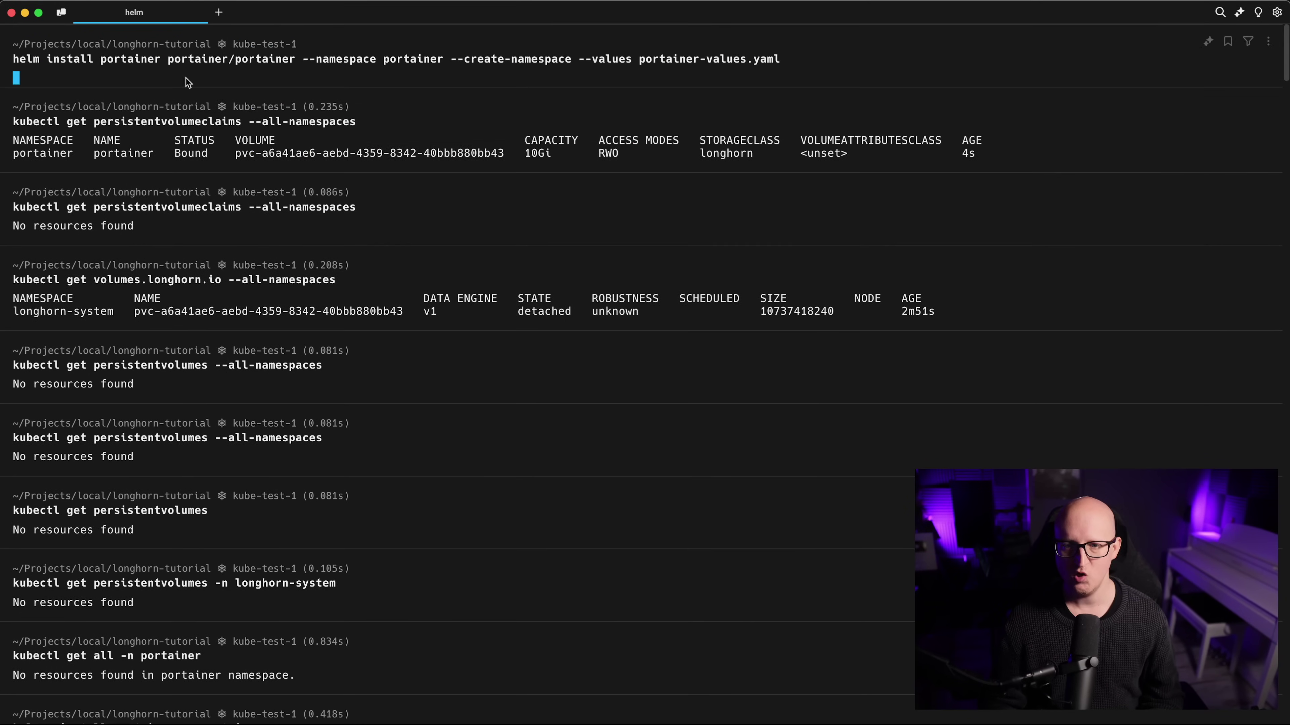
left_click_drag(28, 131, 403, 249)
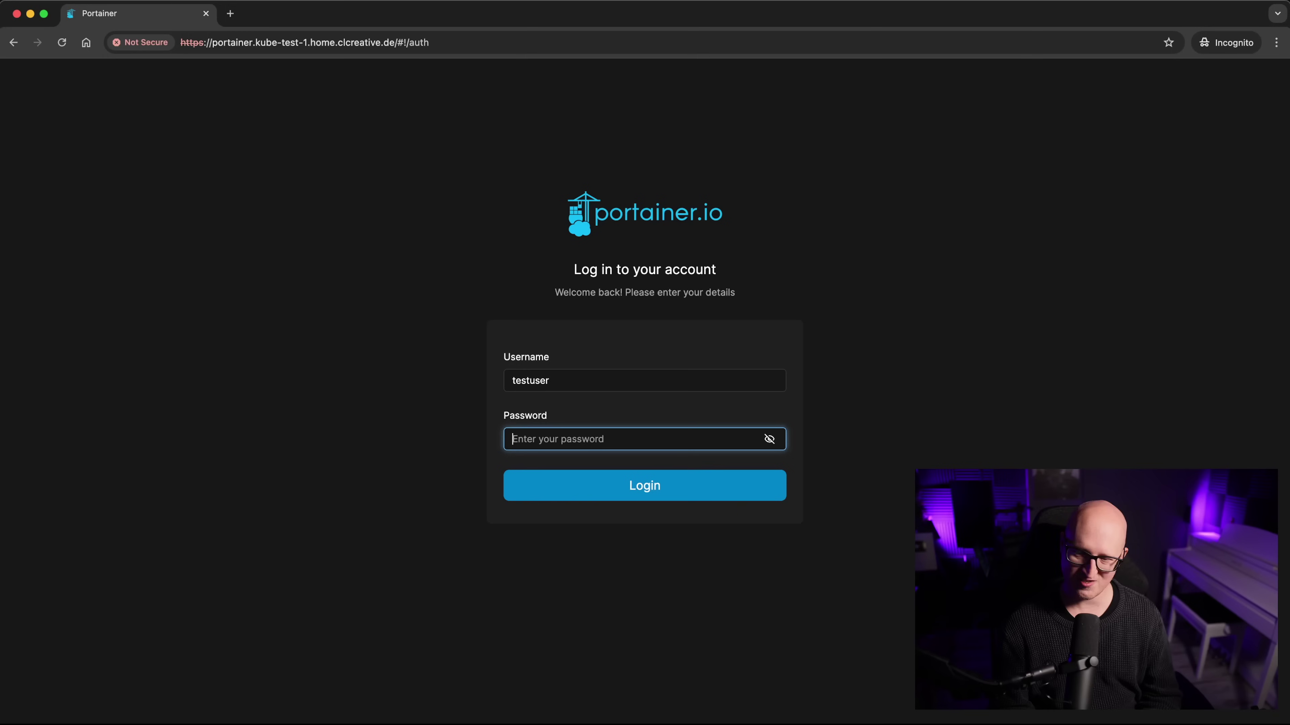
type("testuser")
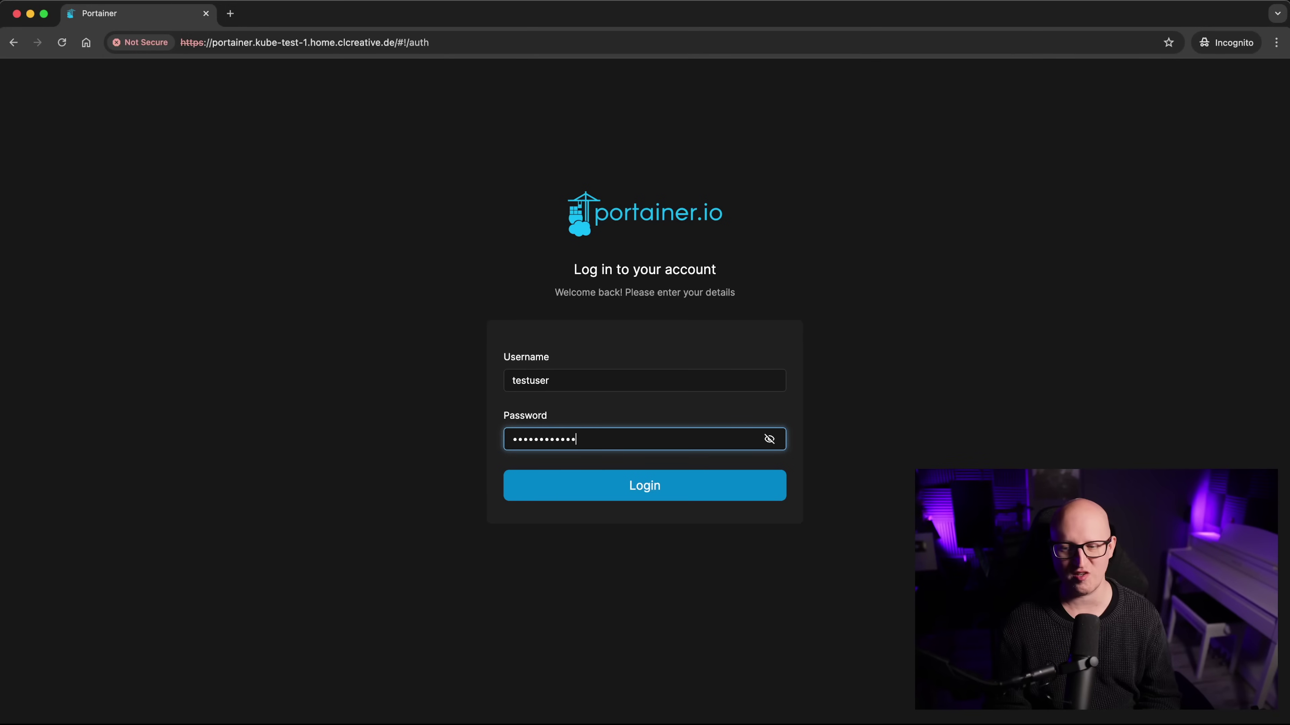
- Log in to Portainer, confirm admin and testuser are both administrators, then return to Longhorn
key("Return")
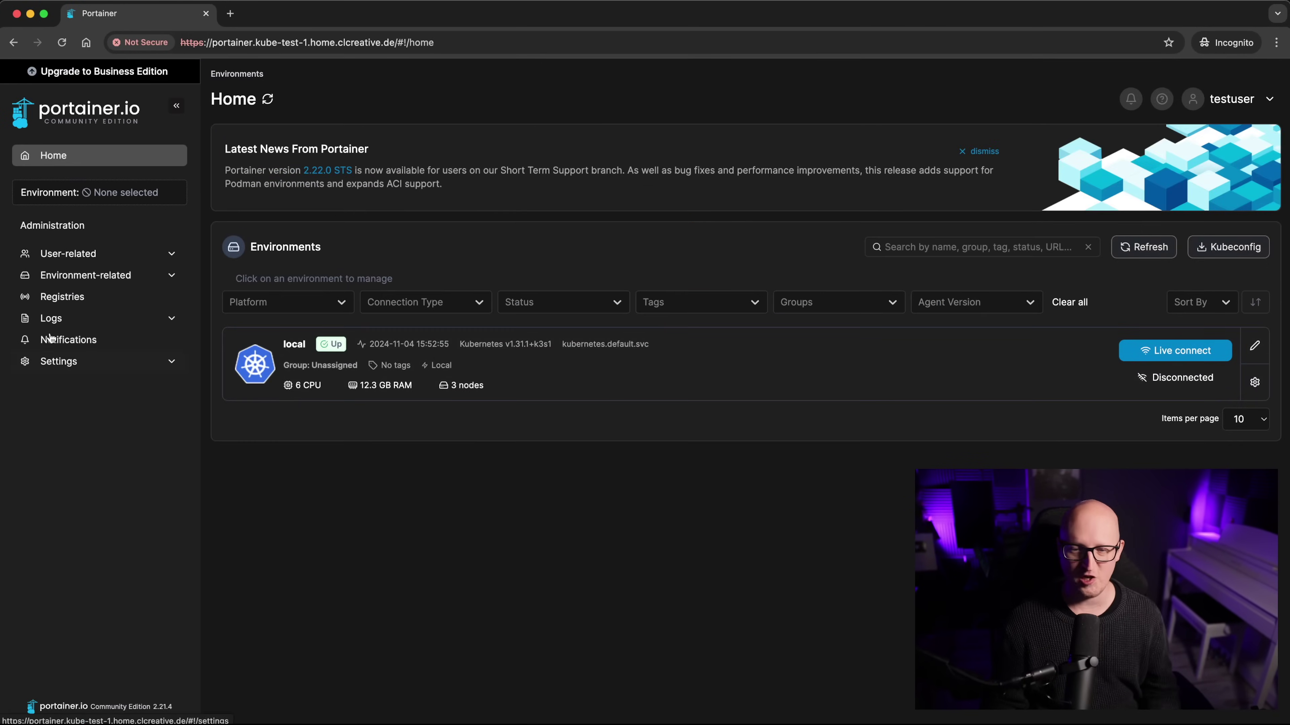
left_click(97, 260)
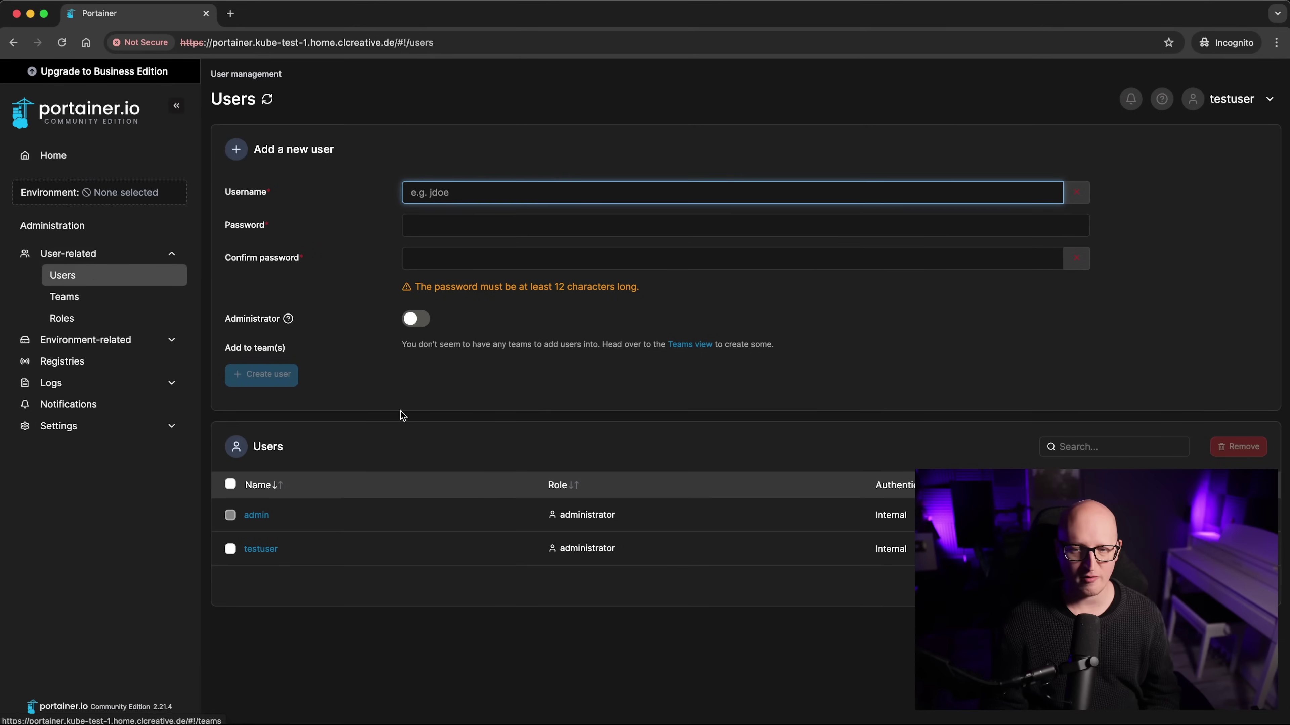
triple_click(230, 549)
left_click(908, 659)
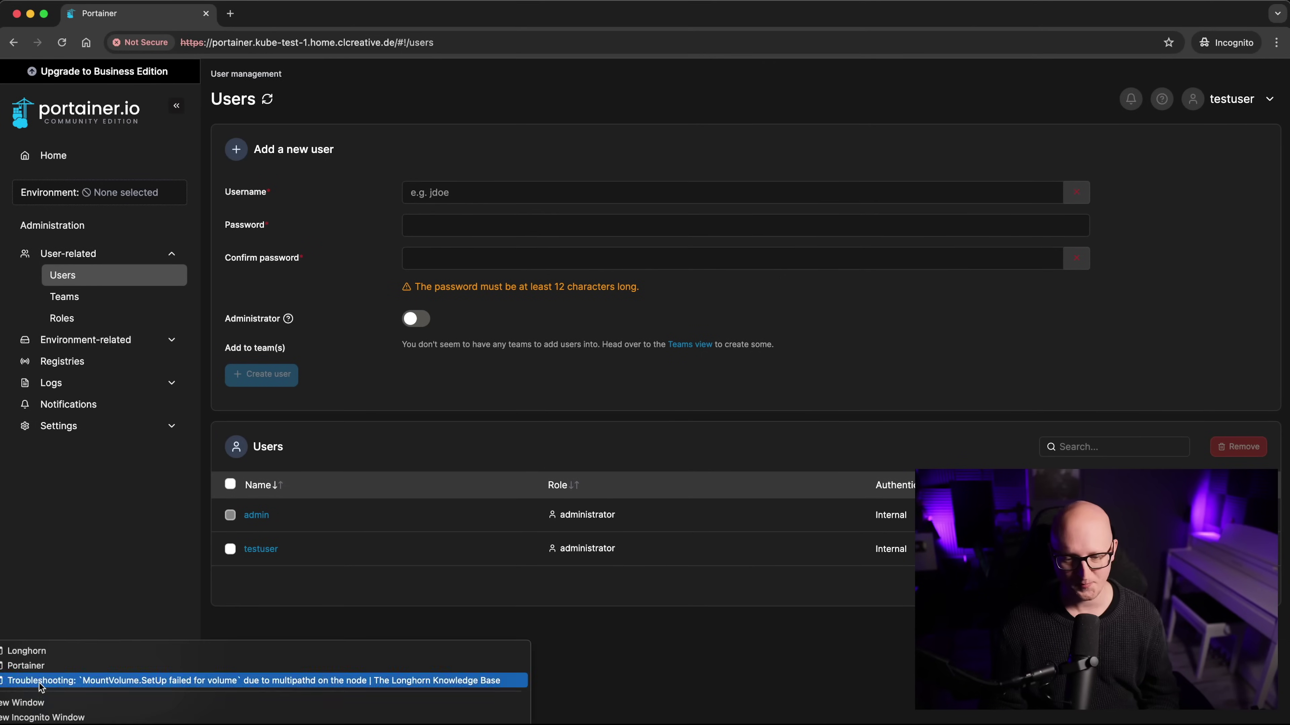
left_click(153, 684)
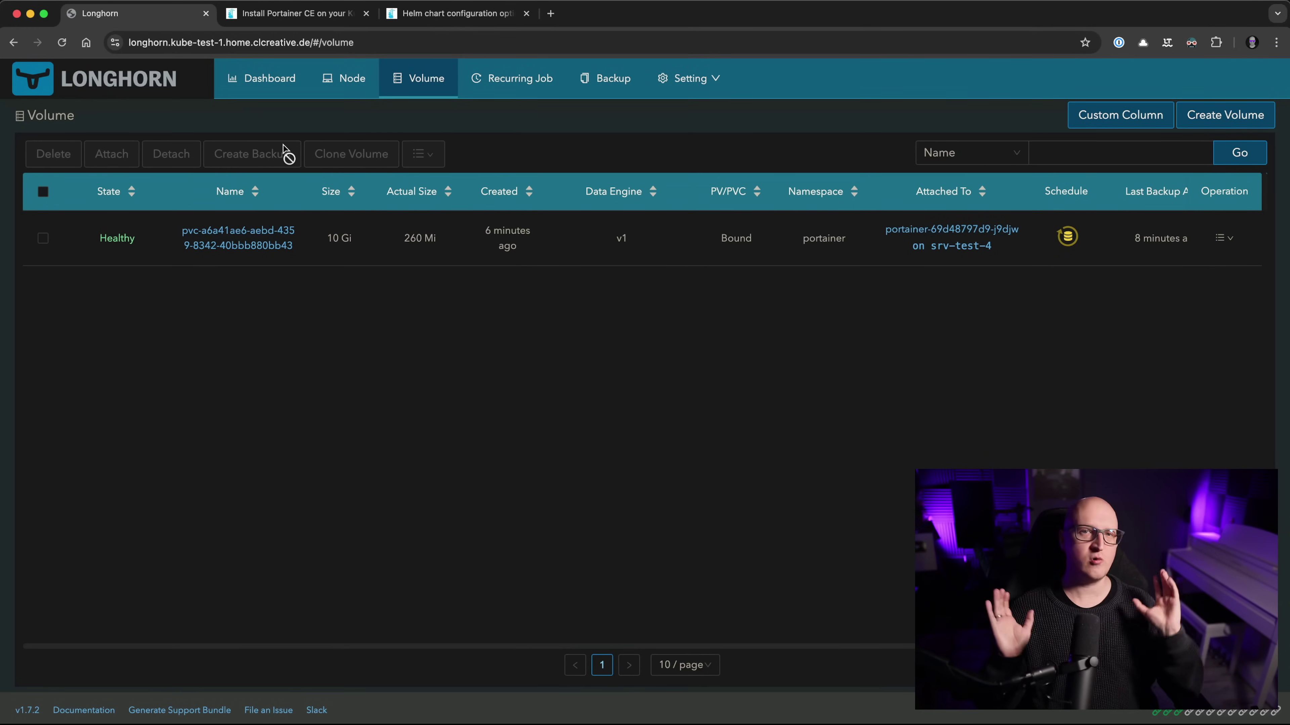
- Check Longhorn's Backup and Volume lists, then view the still-empty Recurring Job list
left_click(613, 82)
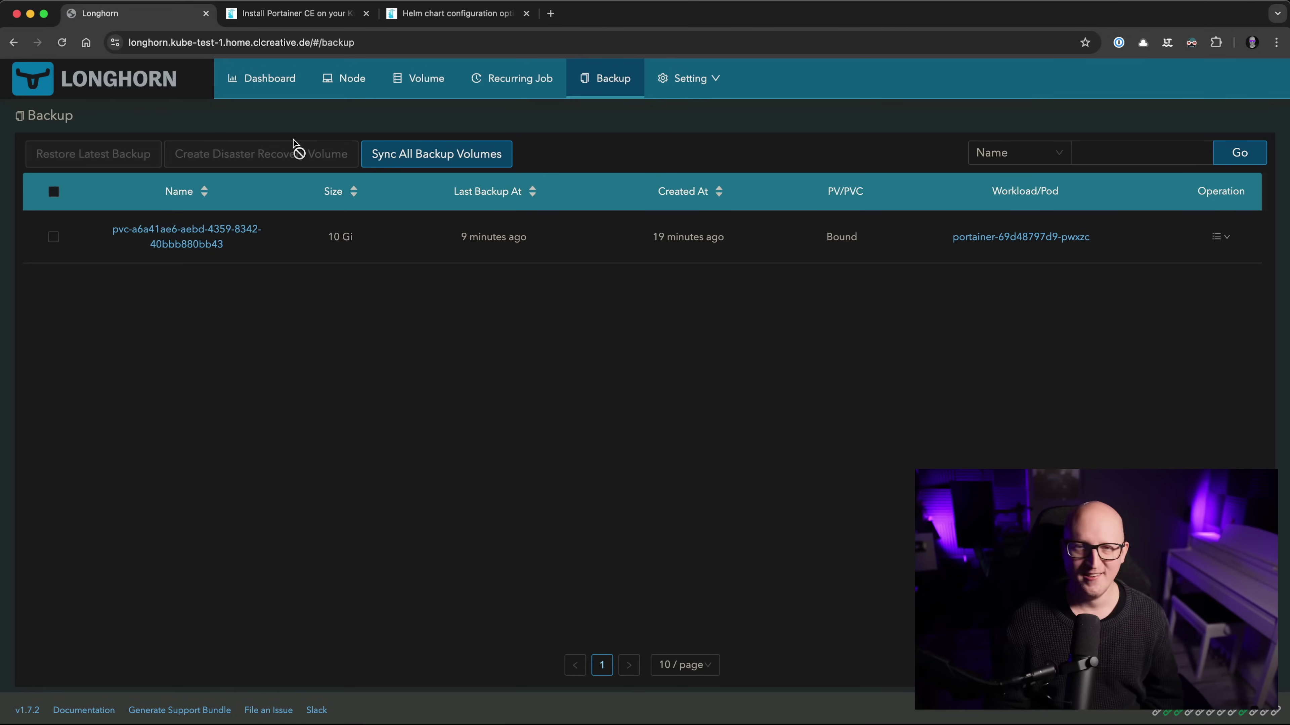
left_click(403, 92)
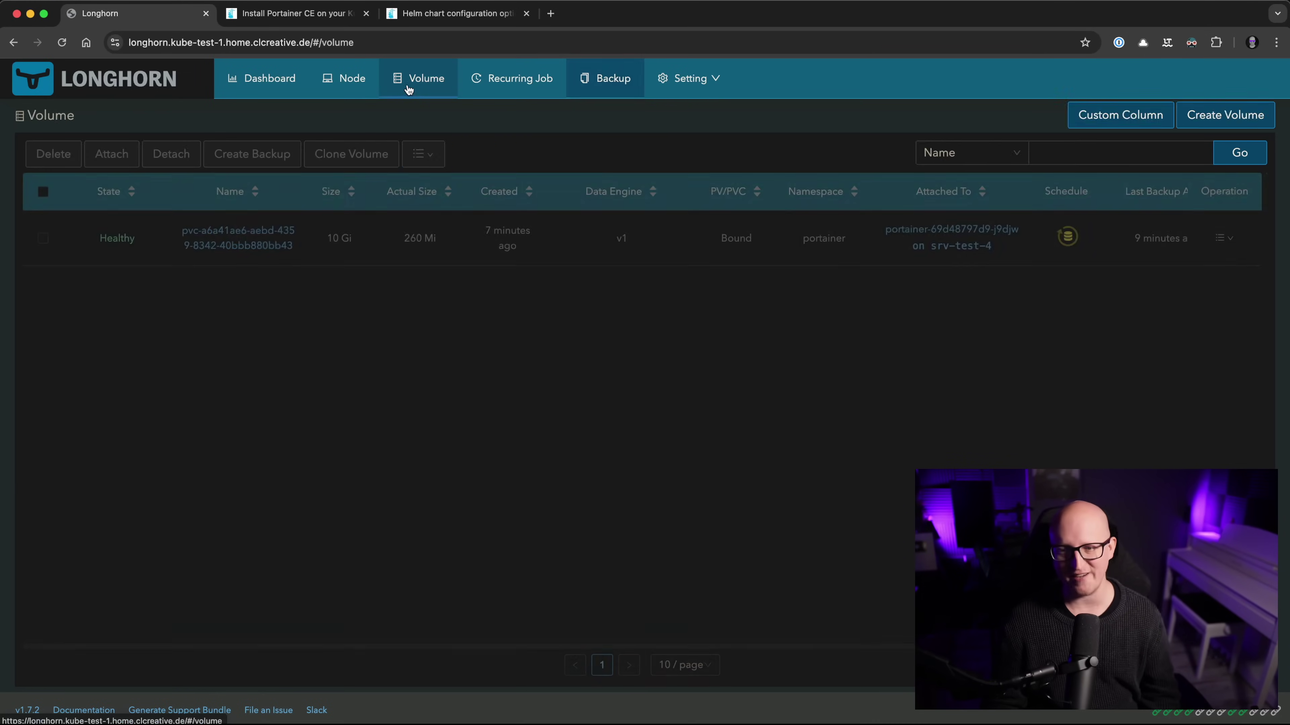
left_click(514, 83)
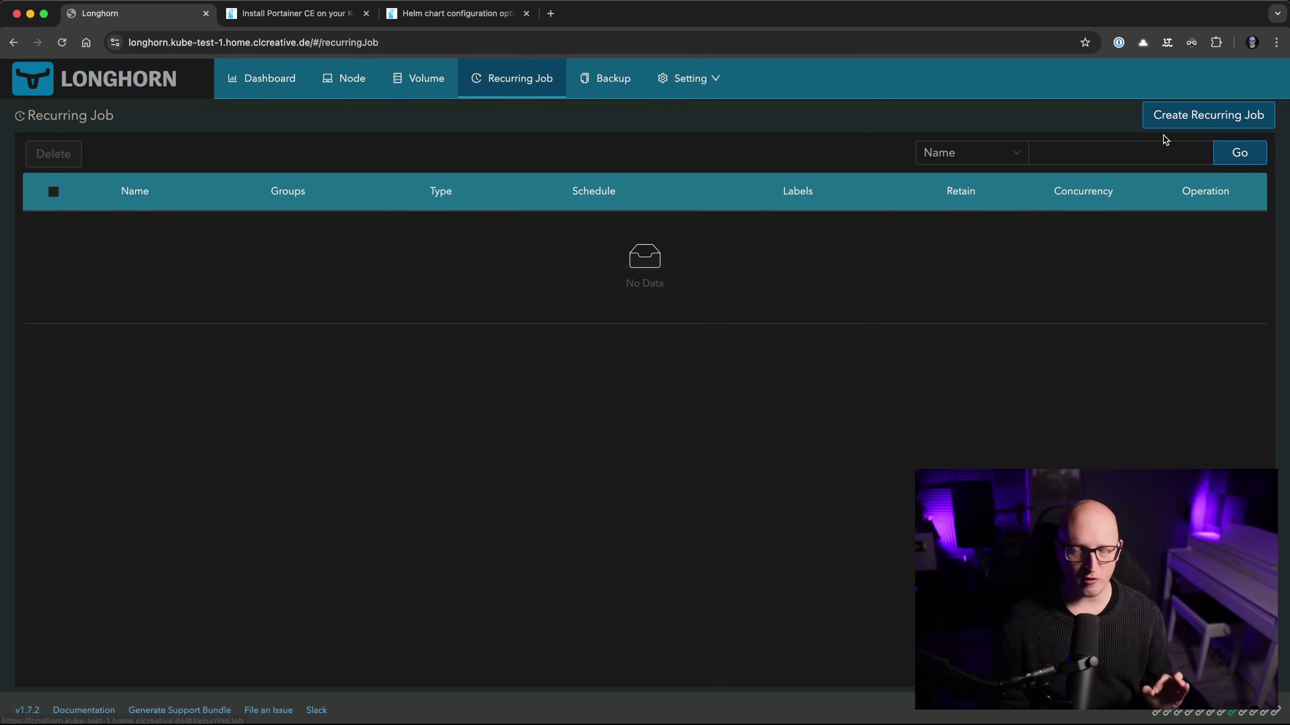
- Start a new recurring job with task type Snapshot and Retain set to 7
left_click(1175, 122)
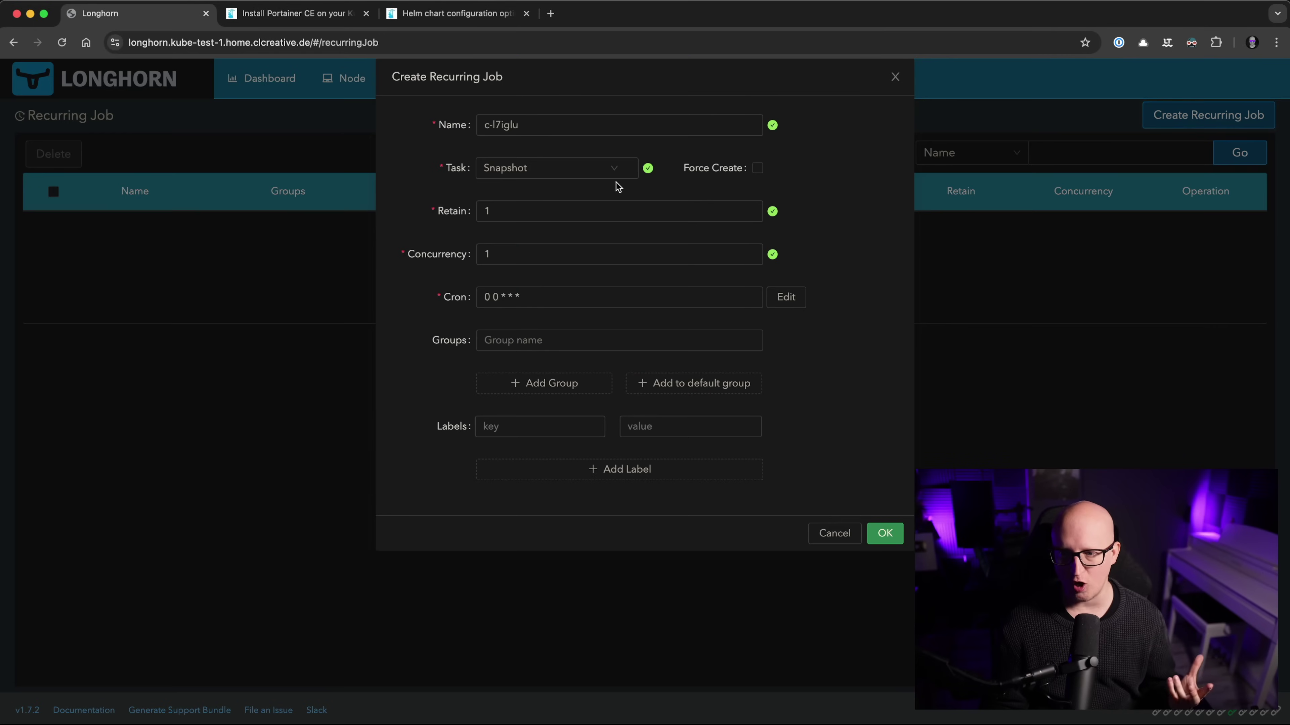
left_click(599, 169)
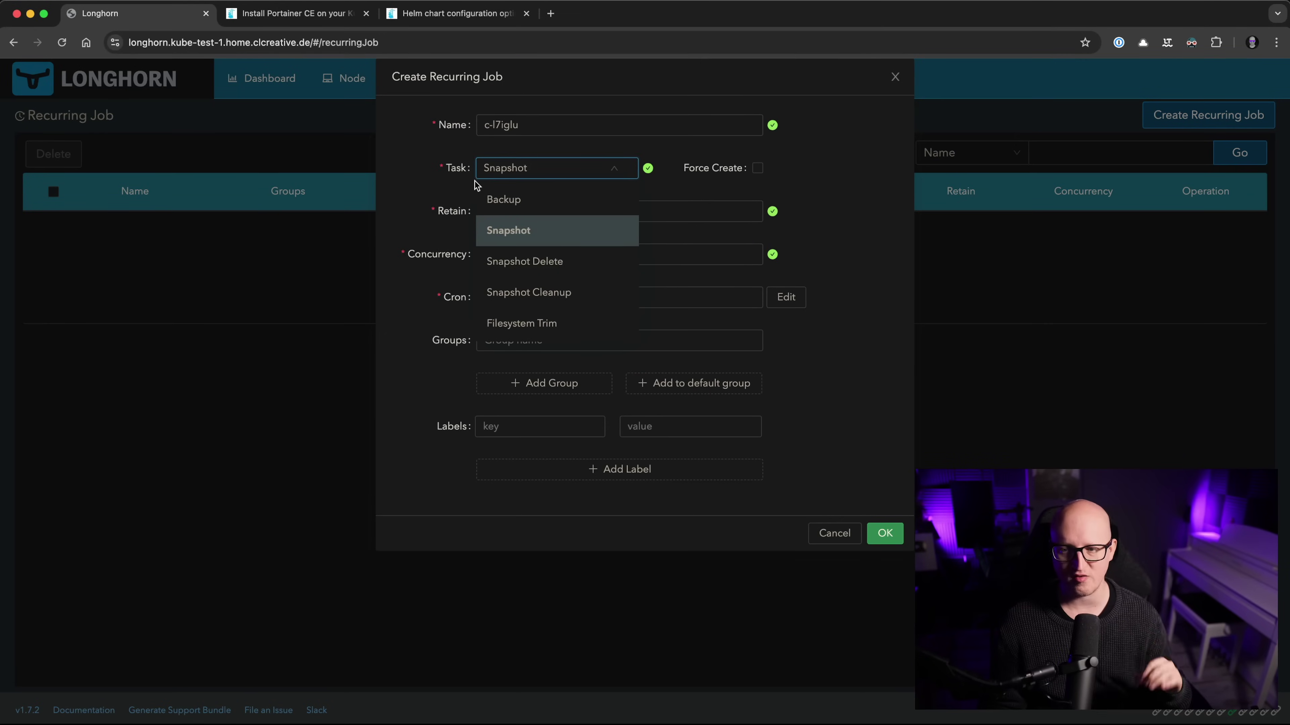
left_click_drag(455, 185, 456, 216)
double_click(485, 210)
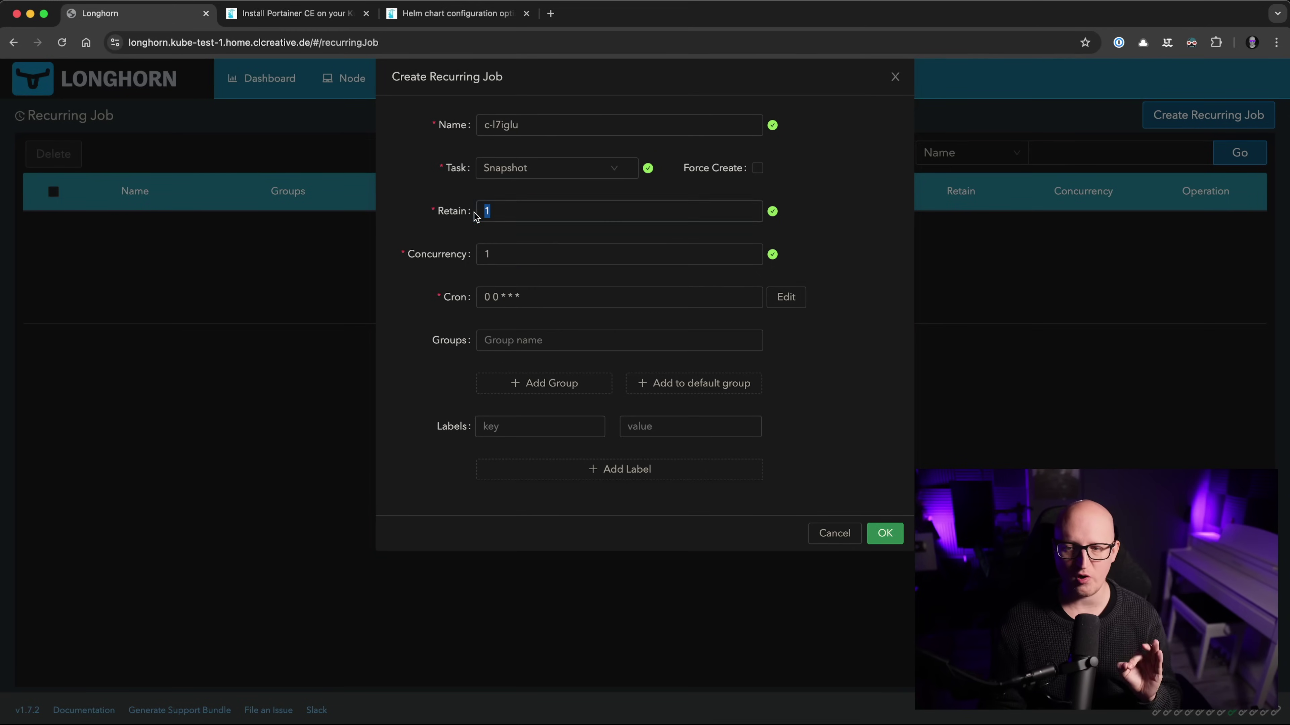
type("7")
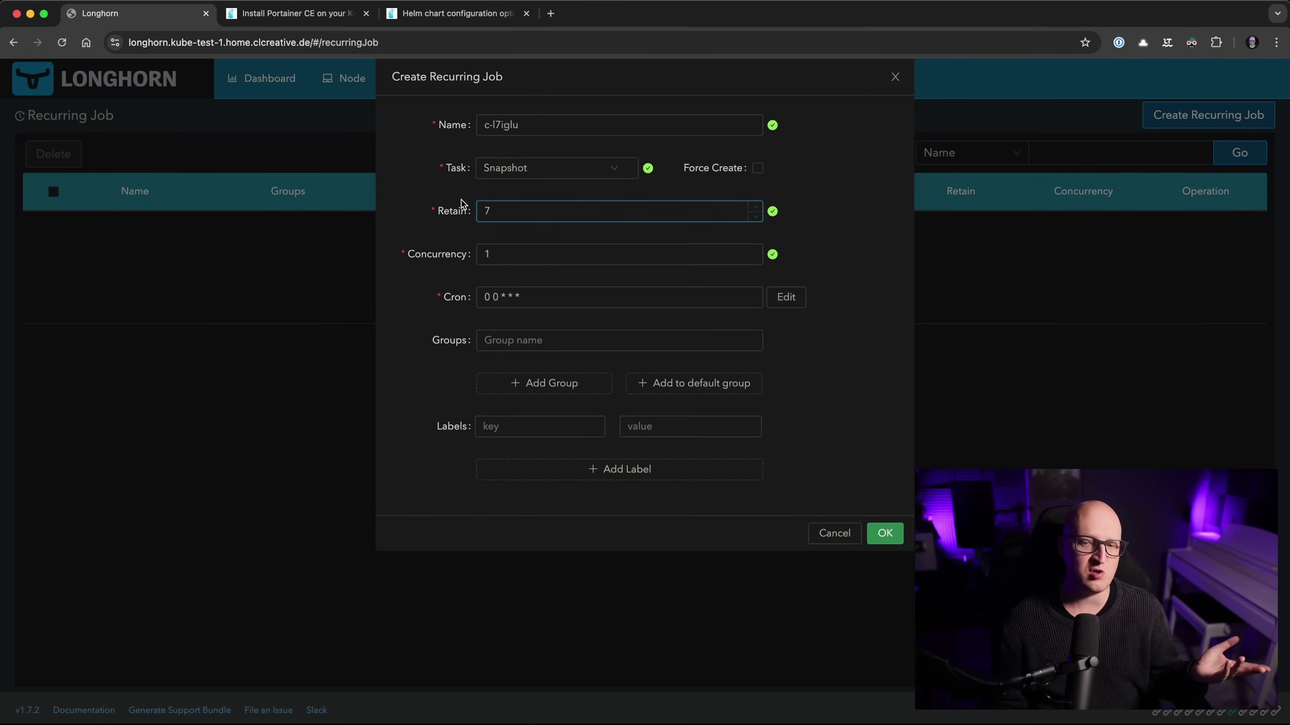
left_click(490, 299)
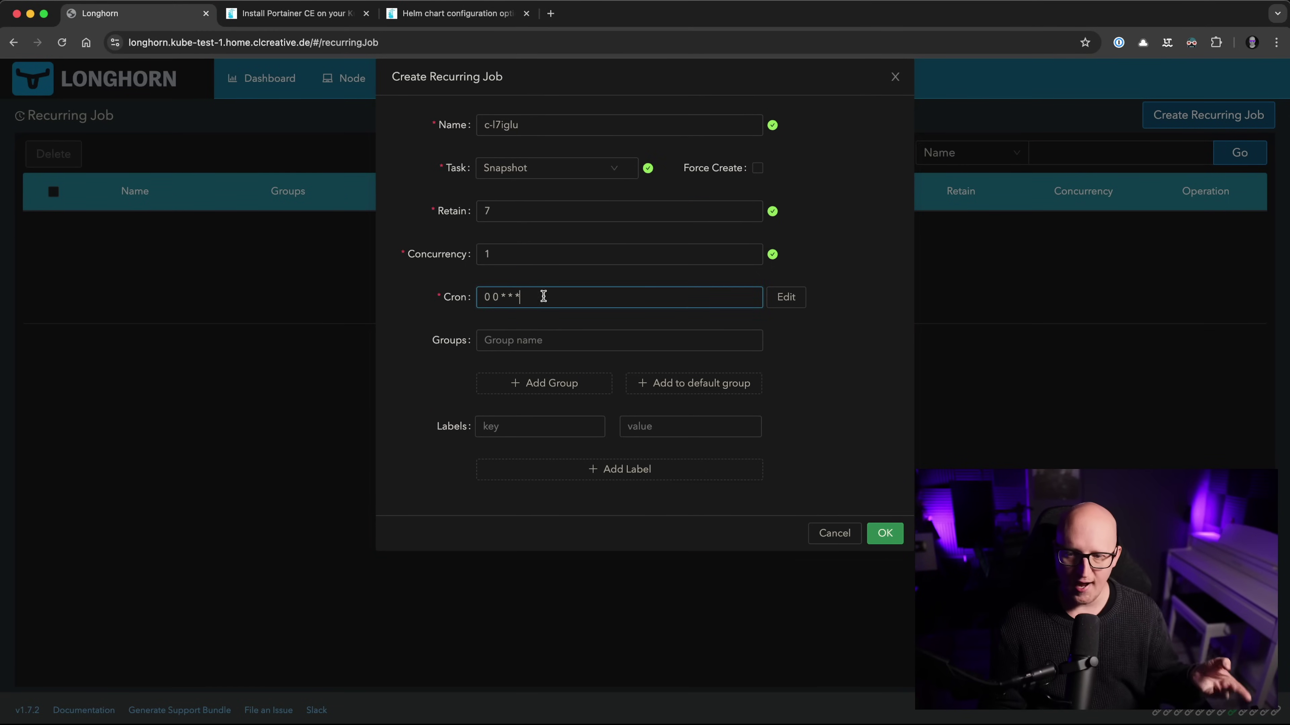
- Set the cron schedule to 0 0 * * * (every day at 00:00) and save the job
left_click(782, 302)
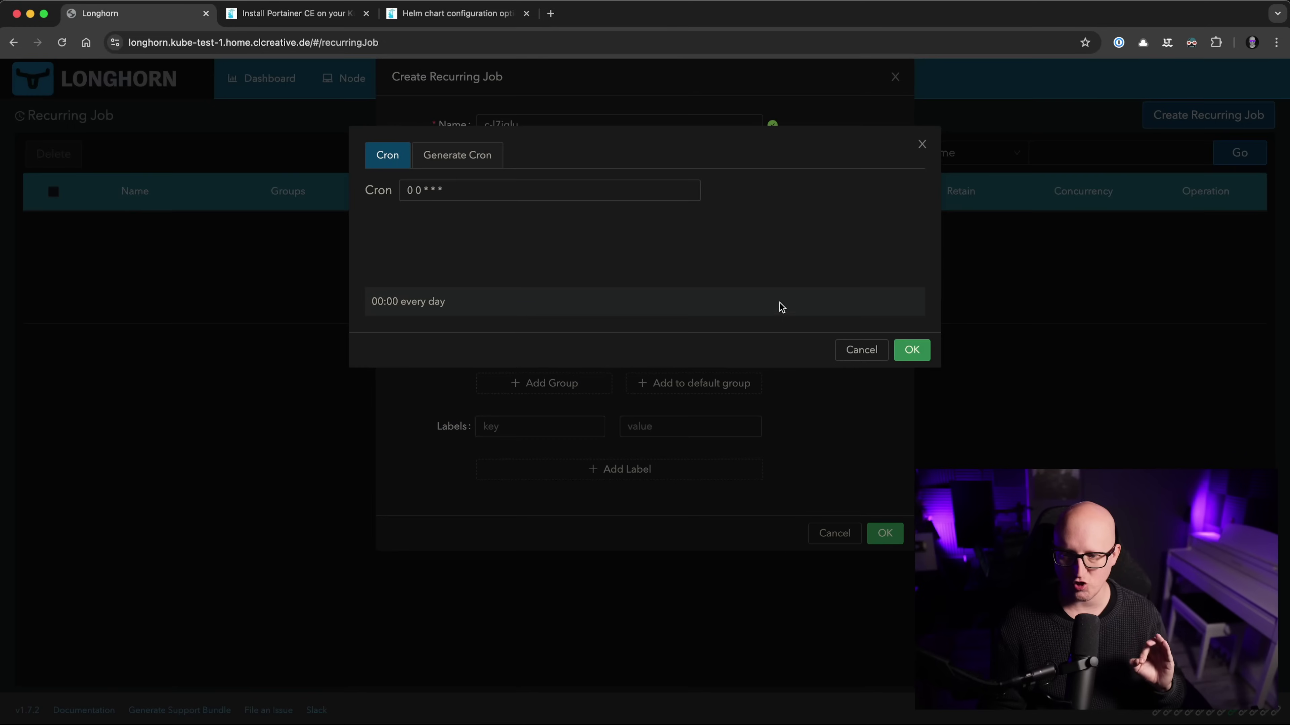
left_click_drag(411, 299, 423, 240)
left_click(434, 301)
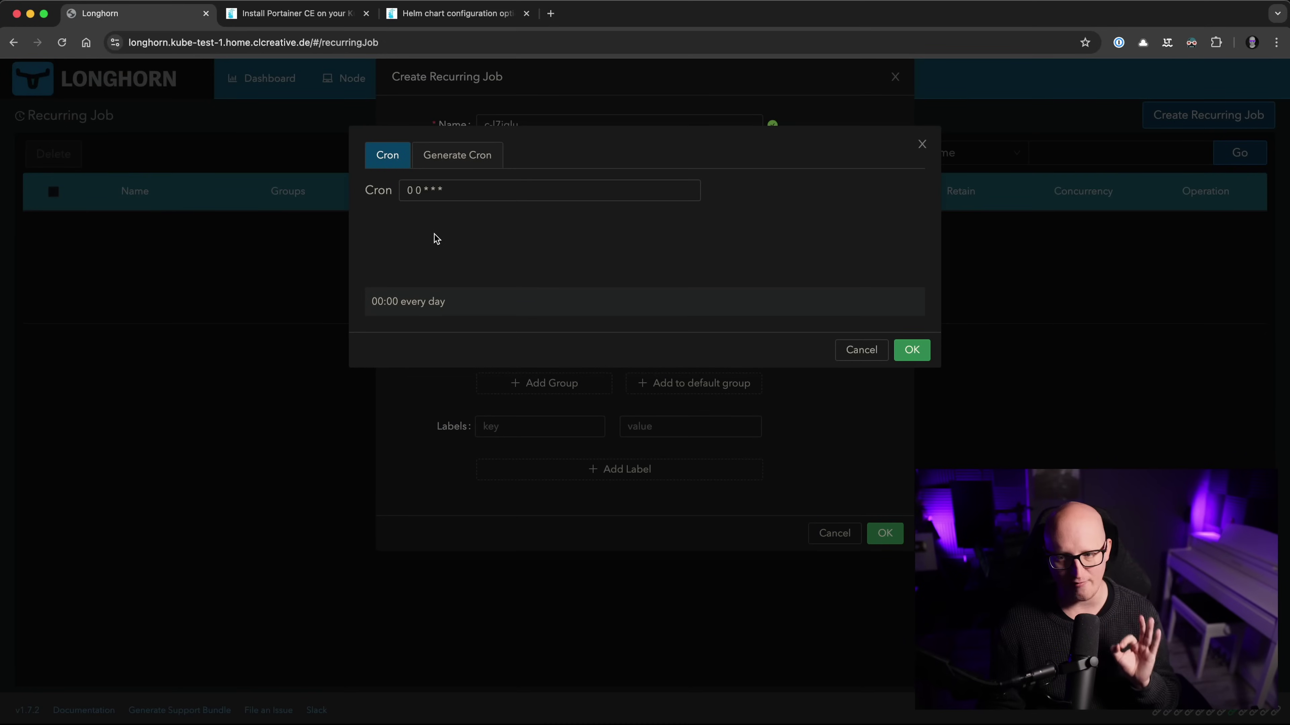
left_click(461, 156)
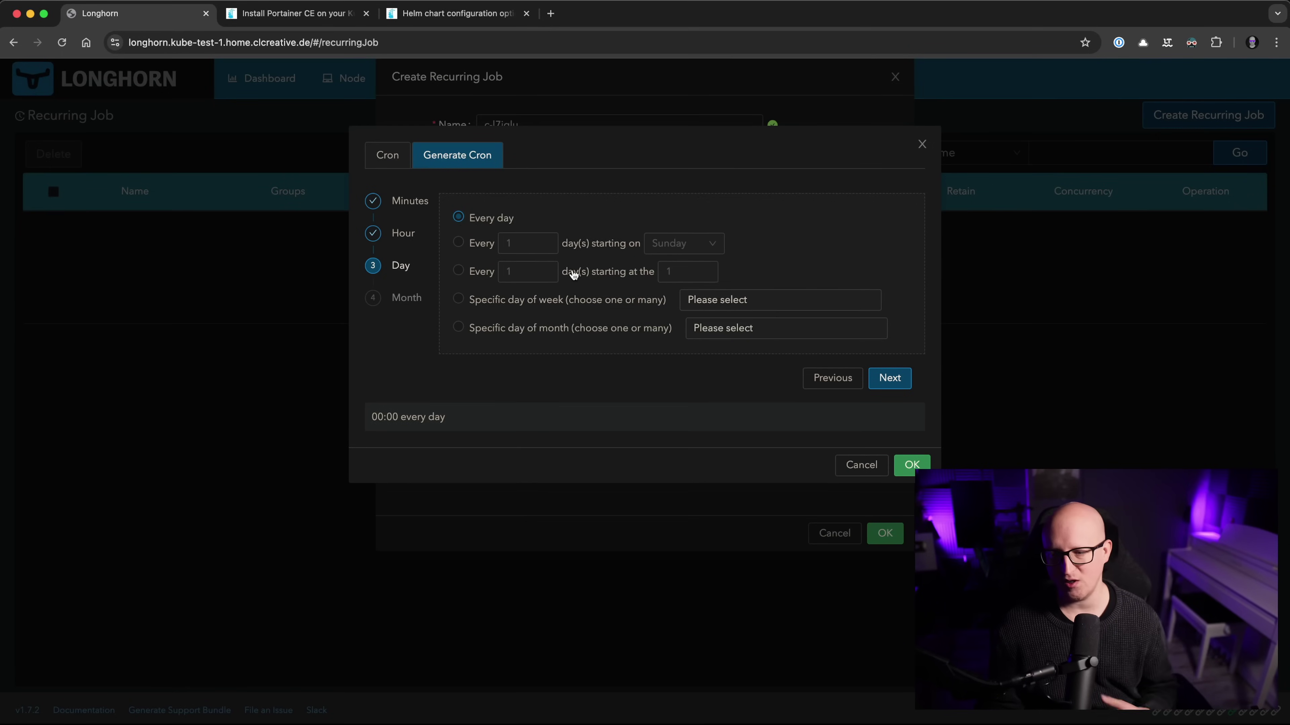
left_click(487, 245)
left_click(486, 223)
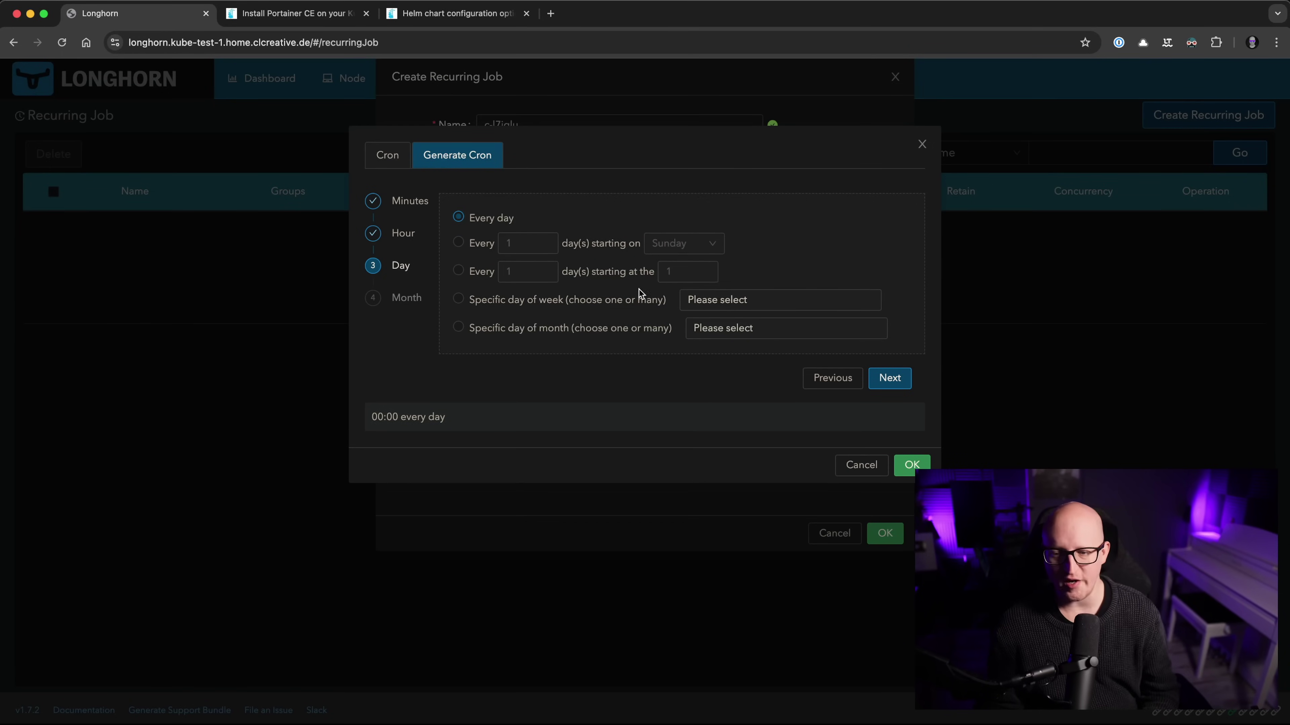
left_click(389, 156)
left_click(411, 189)
left_click_drag(412, 189, 474, 235)
left_click(467, 192)
key("BackSpace")
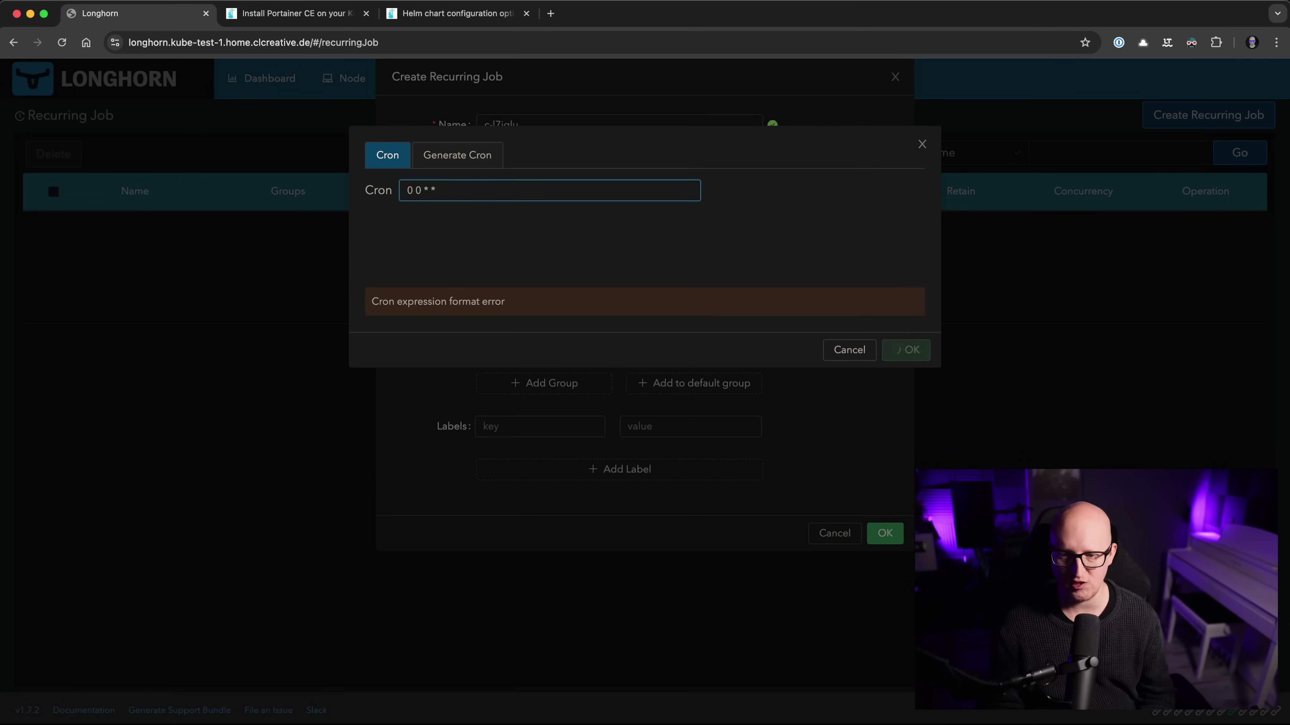
type("*")
key("Return")
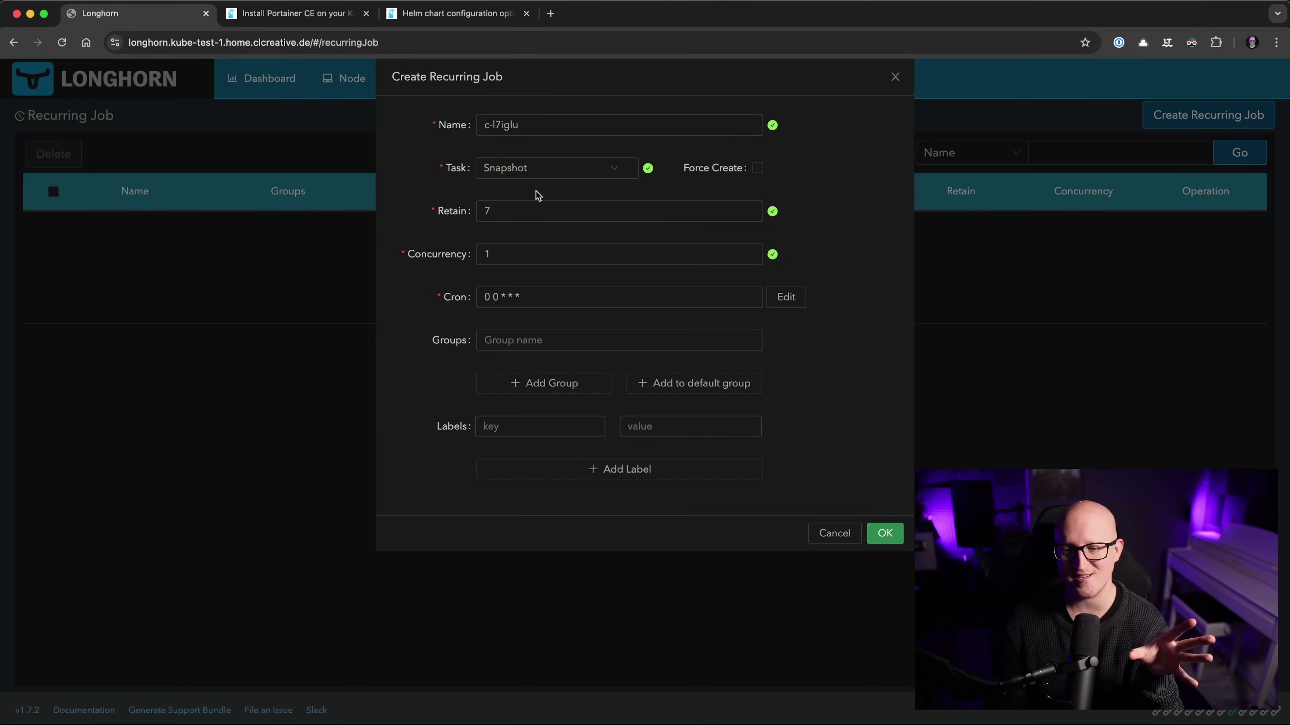
double_click(528, 213)
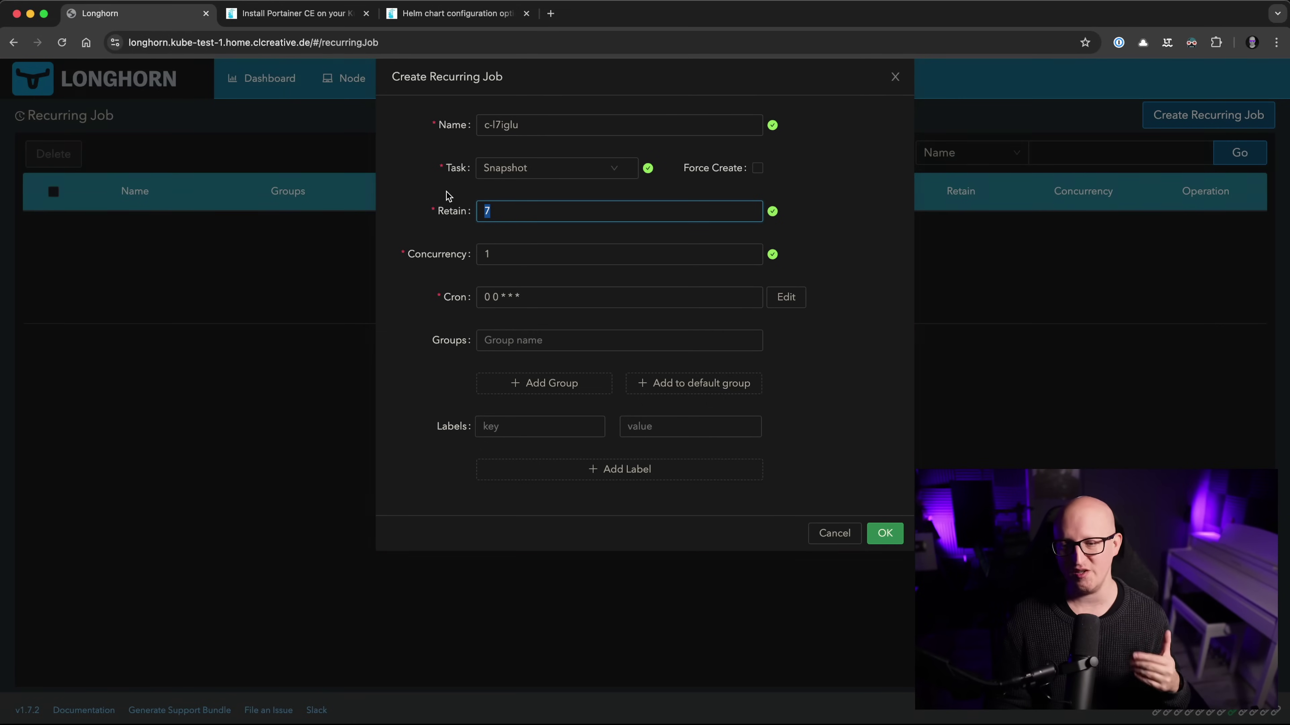
left_click(884, 533)
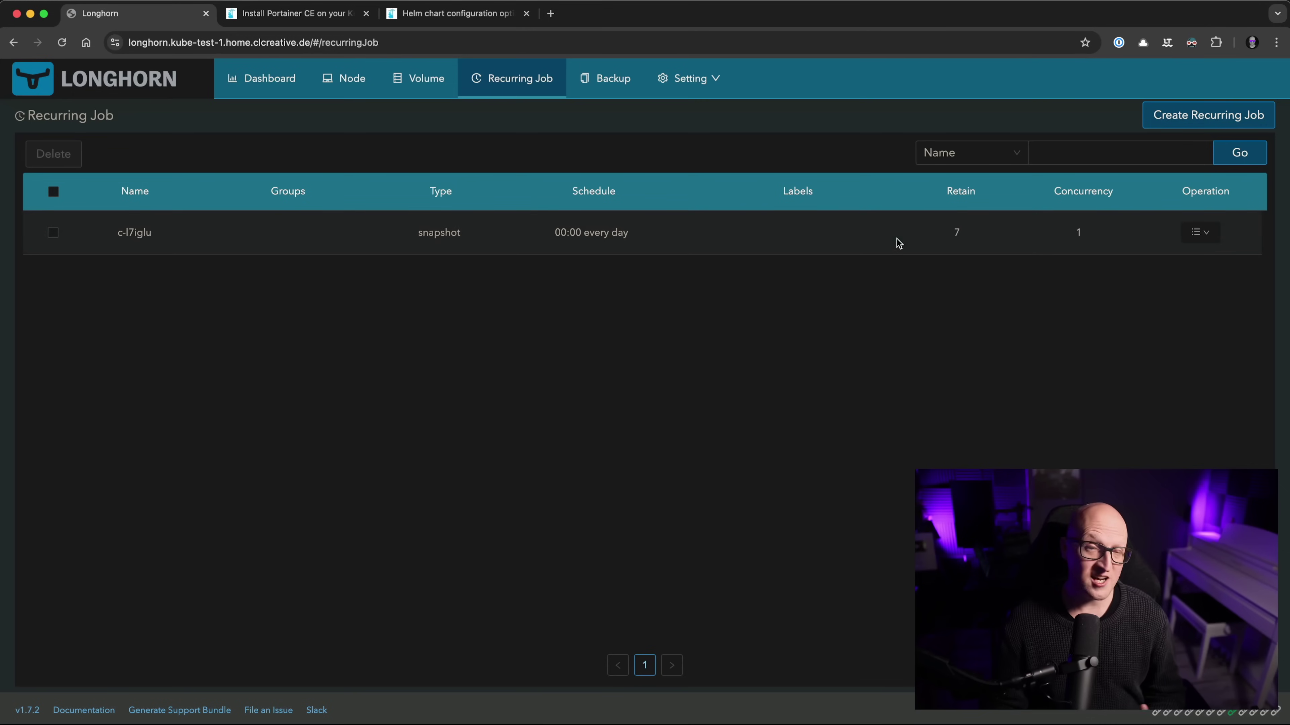
- Create a Backup recurring job retaining 2, on the daily 0 0 * * * schedule
left_click(1238, 127)
left_click(574, 174)
left_click(488, 206)
left_click(481, 207)
key("BackSpace")
type("2")
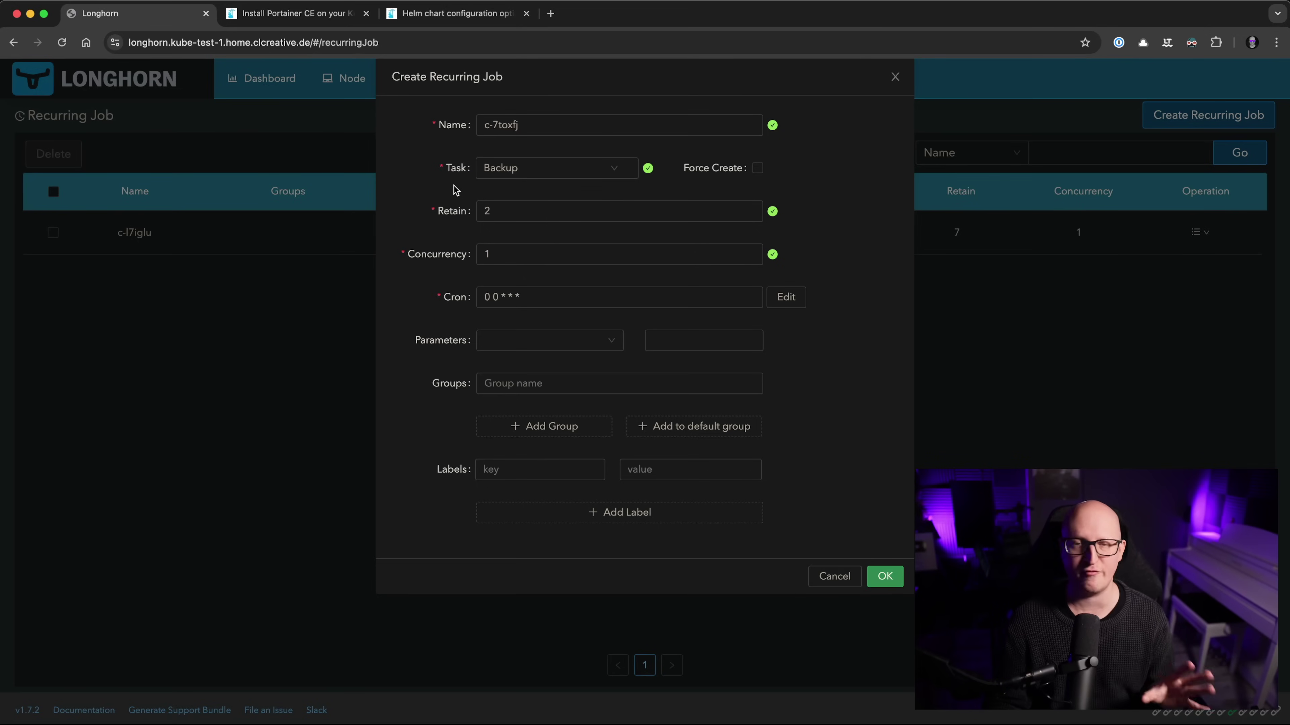
key("Return")
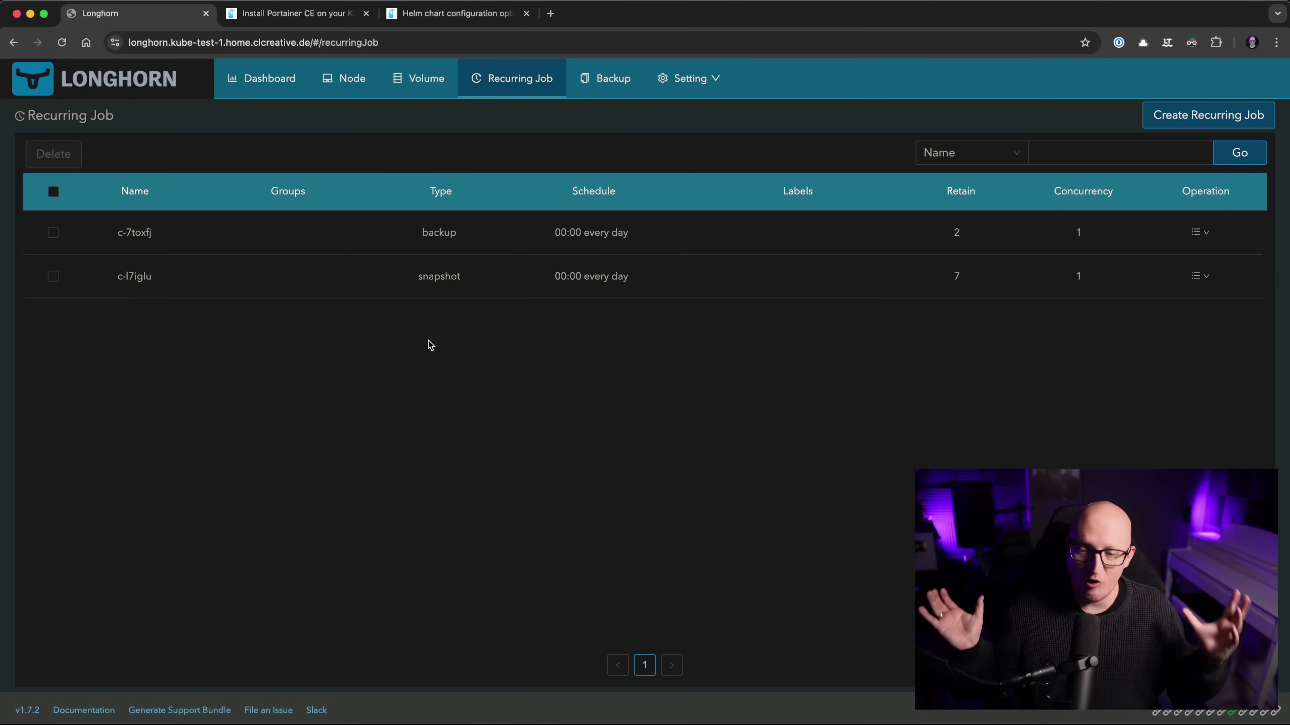